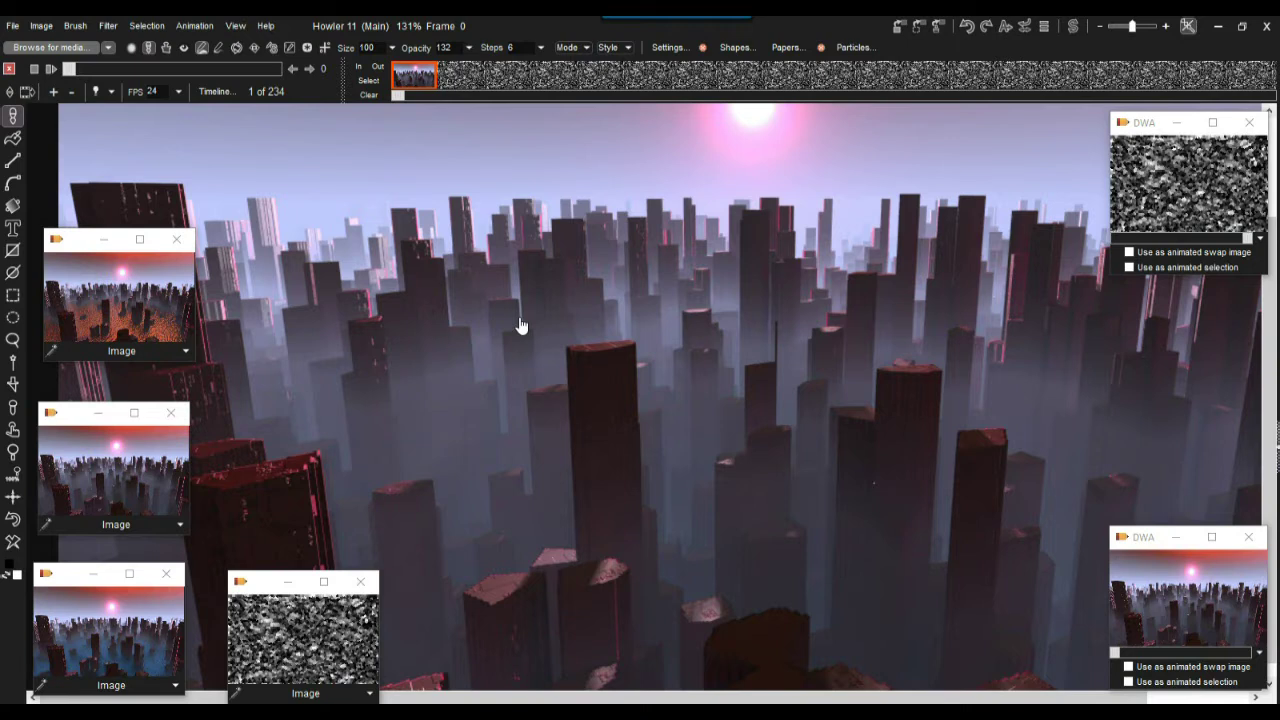
# Compare the orange-ground, fog-only and blue-water versions of the city by recalling the stored images to the canvas, ending on the fog-only one
pyautogui.click(120, 298)
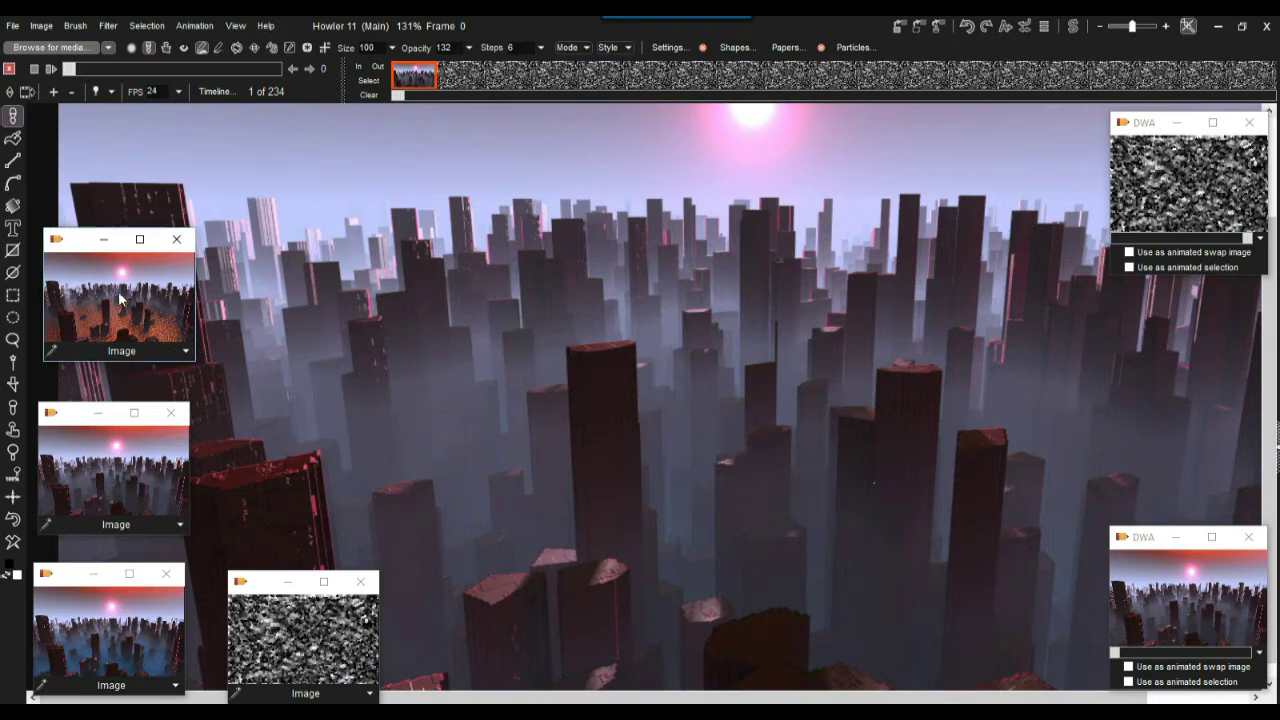
pyautogui.click(112, 492)
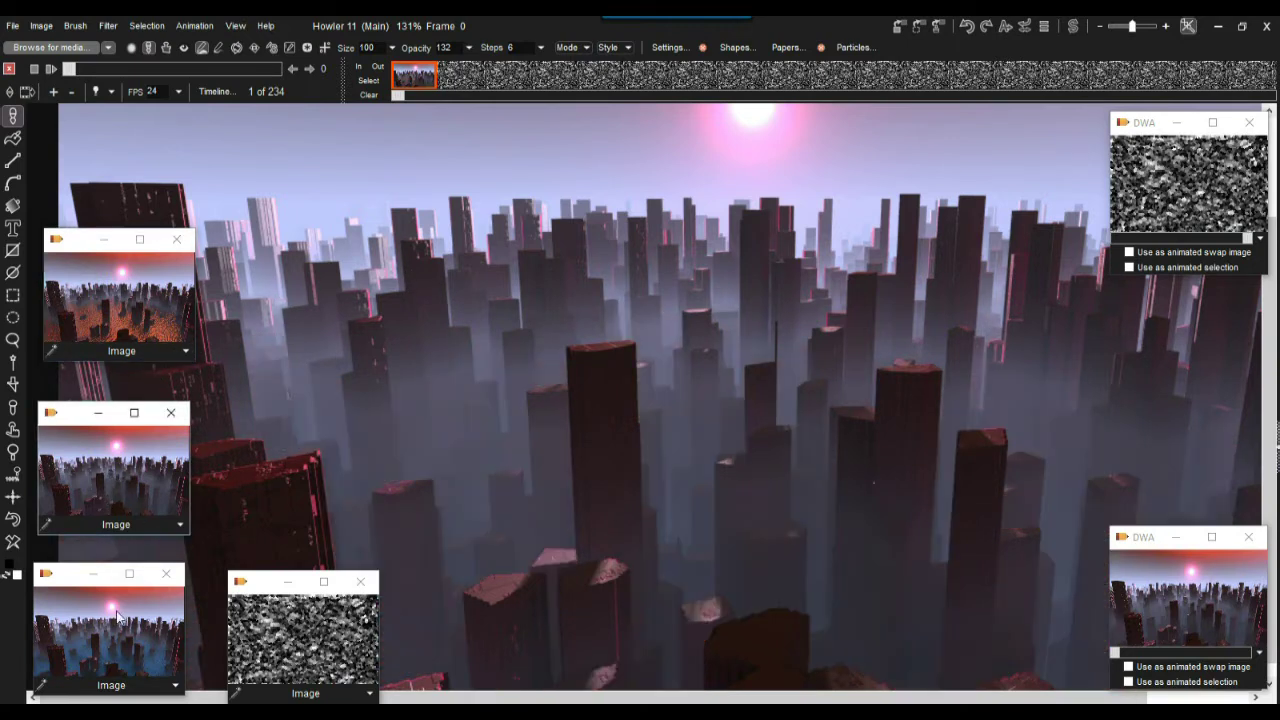
pyautogui.click(106, 630)
pyautogui.click(103, 457)
pyautogui.click(114, 294)
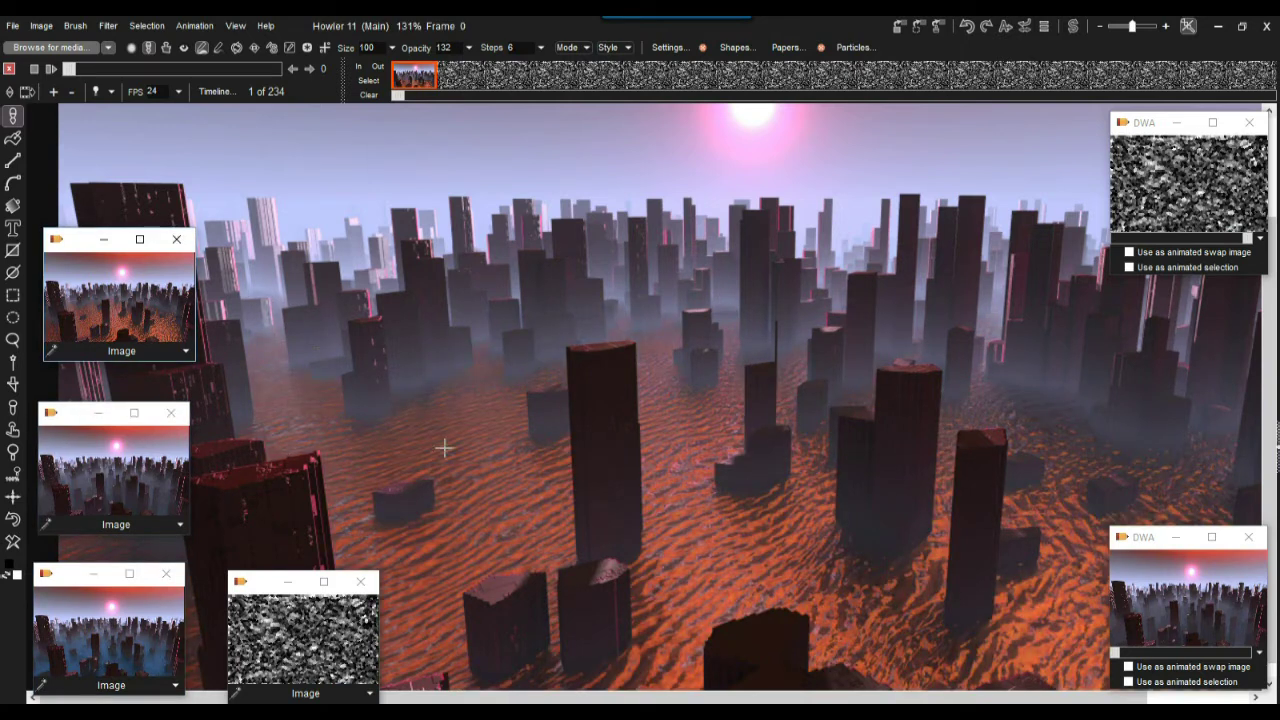
pyautogui.click(133, 494)
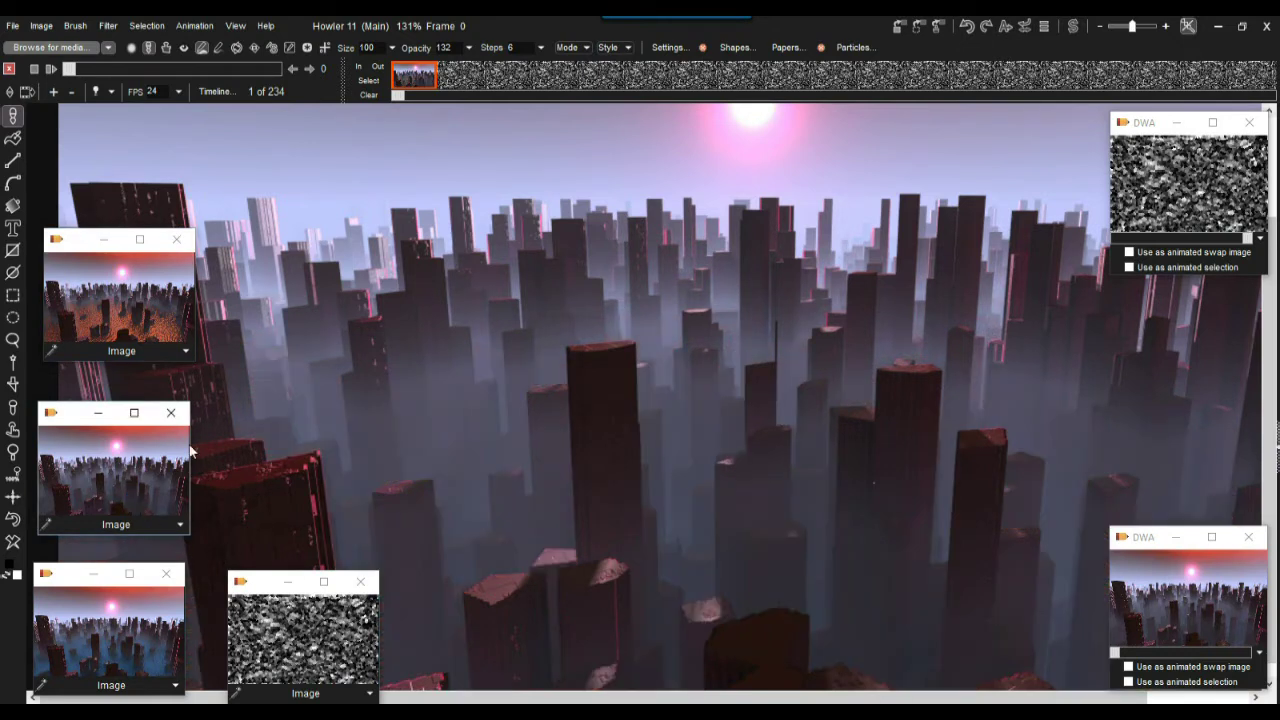
pyautogui.click(110, 647)
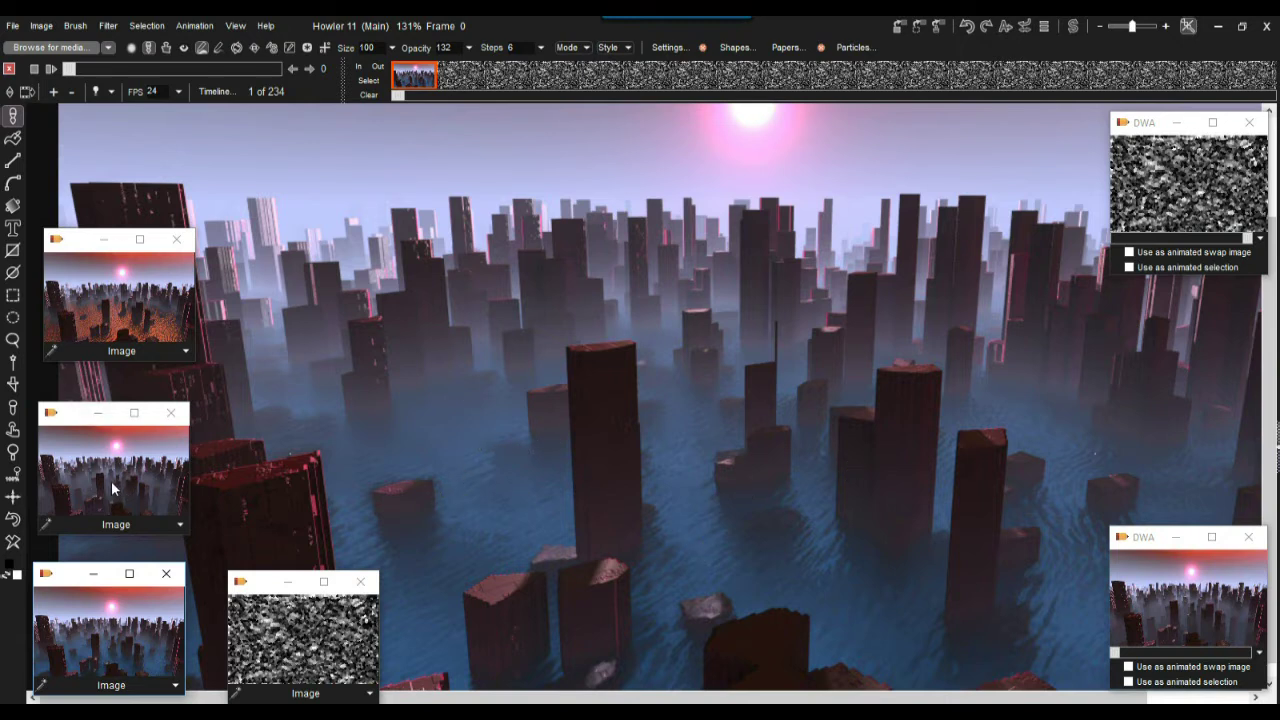
pyautogui.click(103, 290)
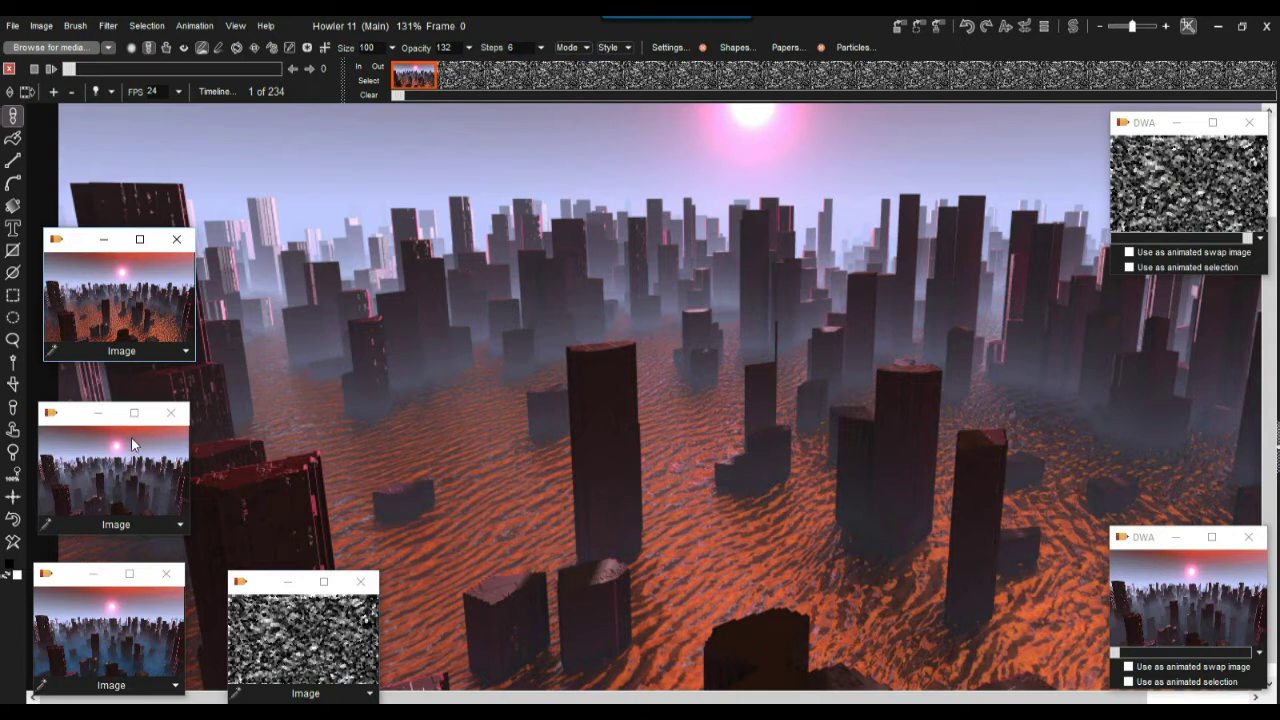
pyautogui.click(82, 476)
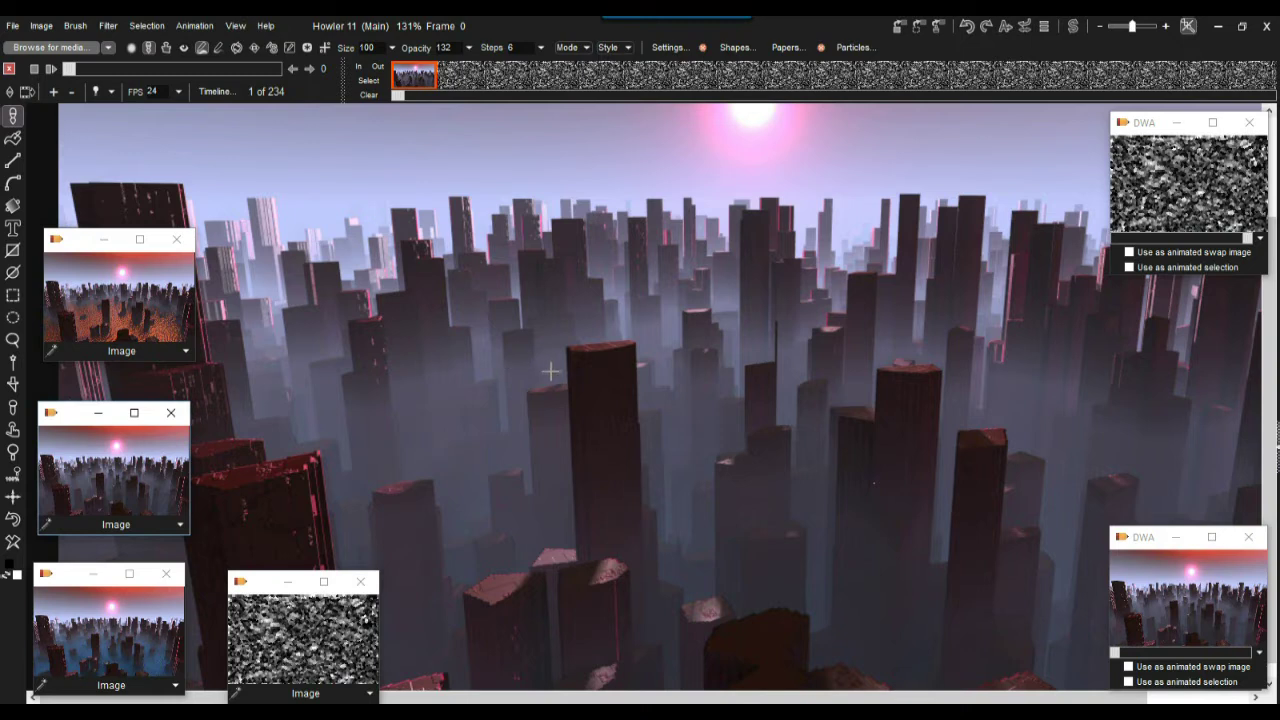
pyautogui.scroll(-2, 526, 357)
pyautogui.scroll(1, 526, 360)
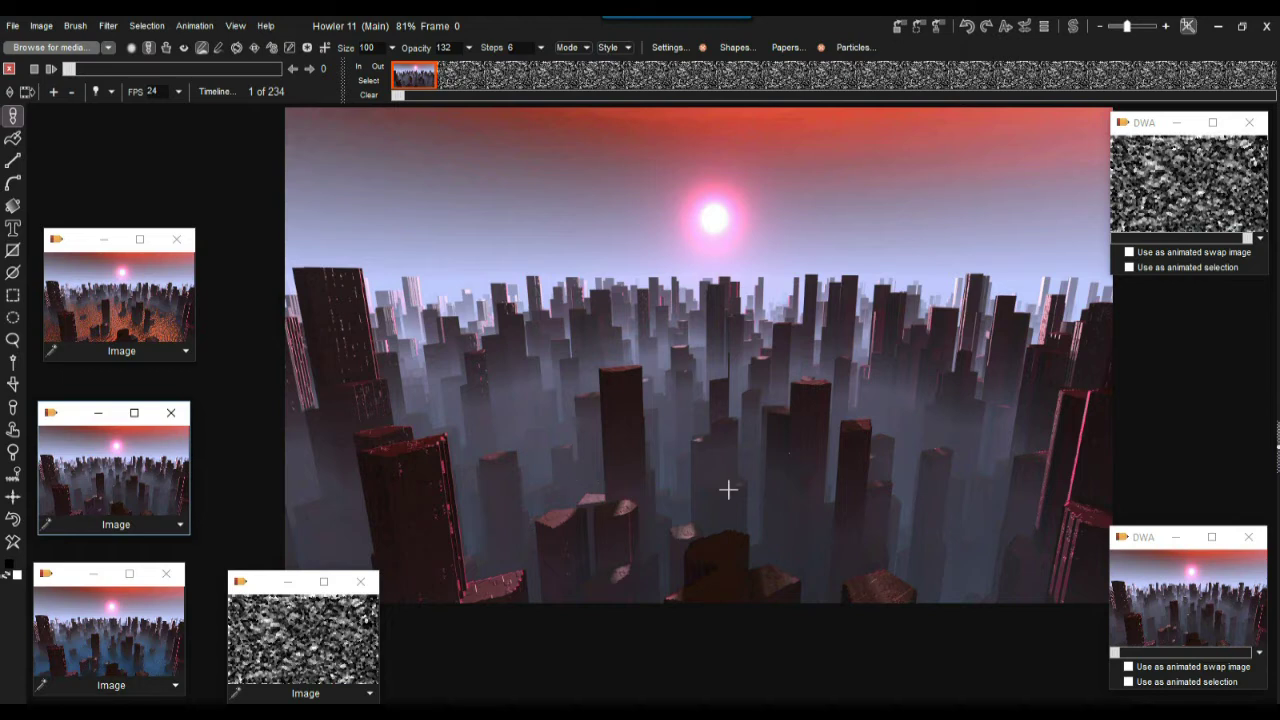
pyautogui.click(121, 328)
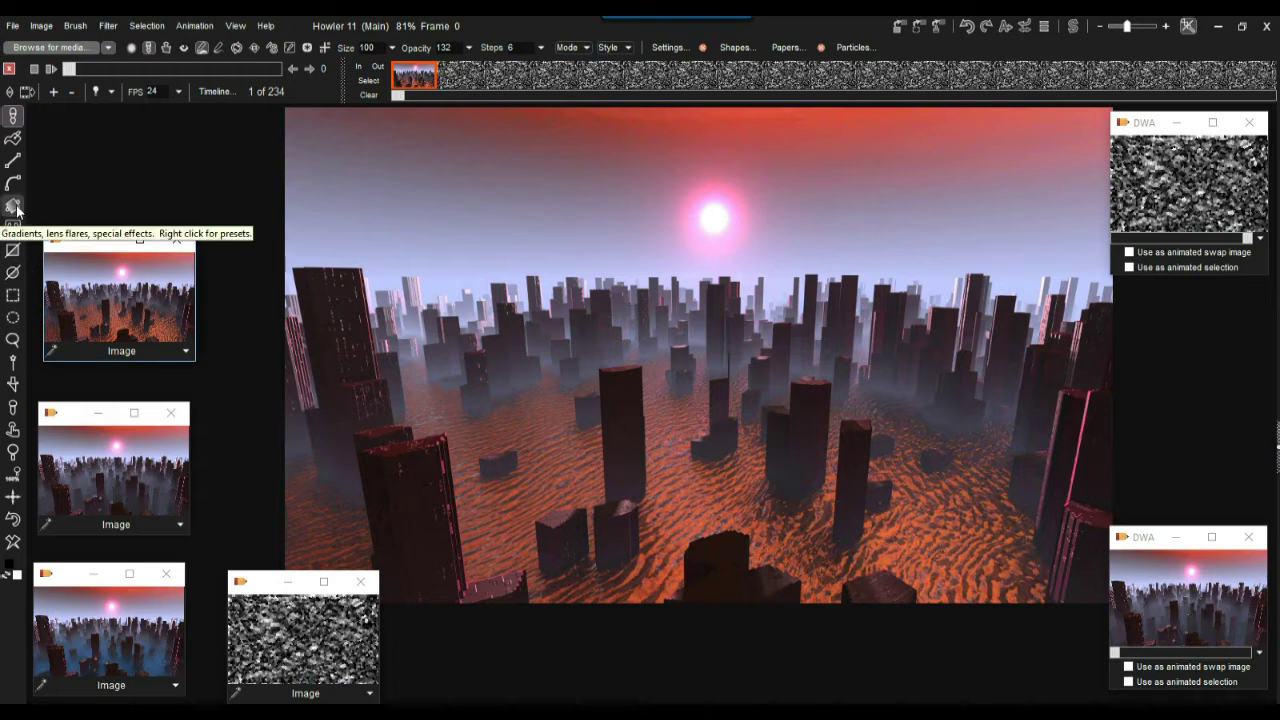
pyautogui.click(135, 466)
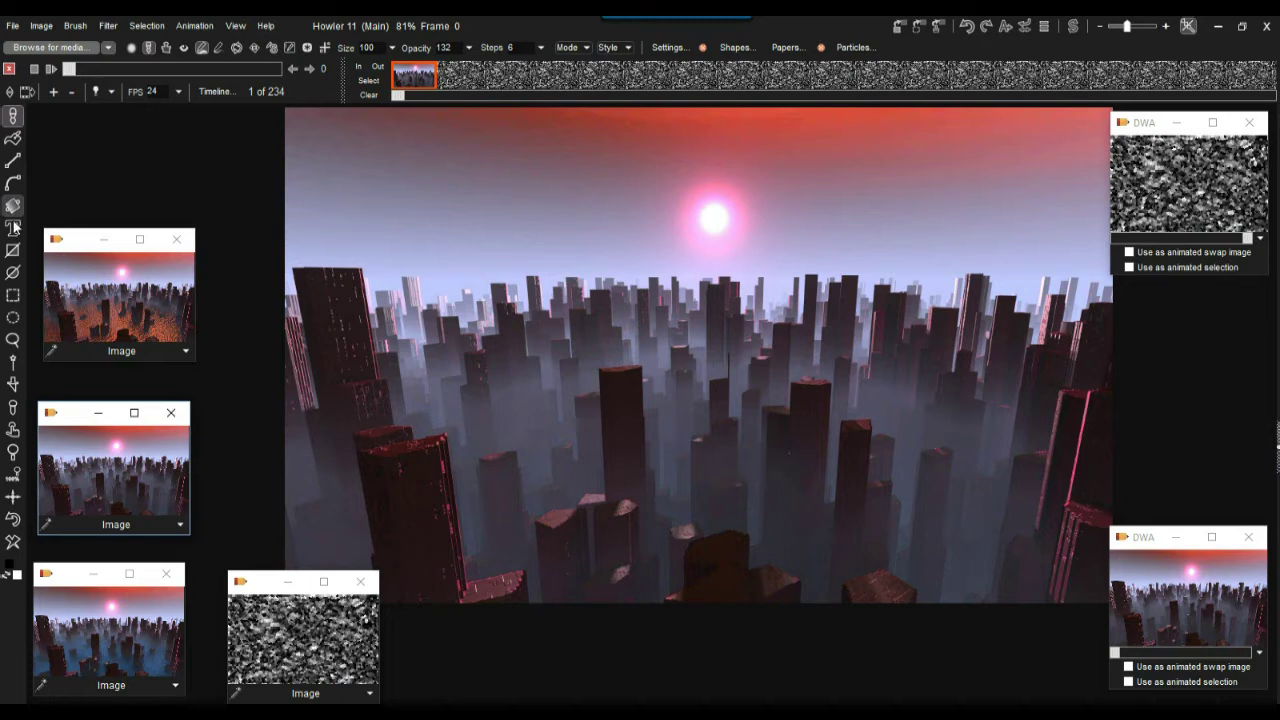
# Make a rectangular selection covering the full width of the city image's lower half
pyautogui.click(13, 296)
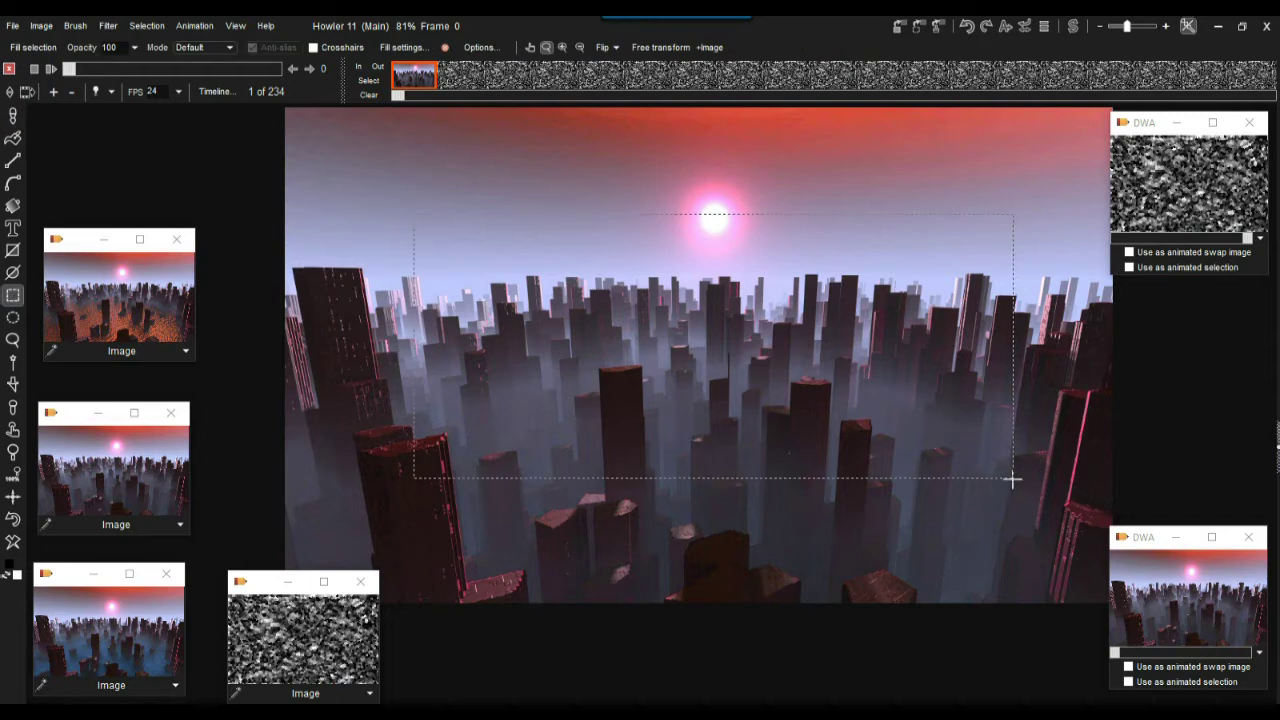
pyautogui.moveTo(1022, 473); pyautogui.dragTo(1013, 480)
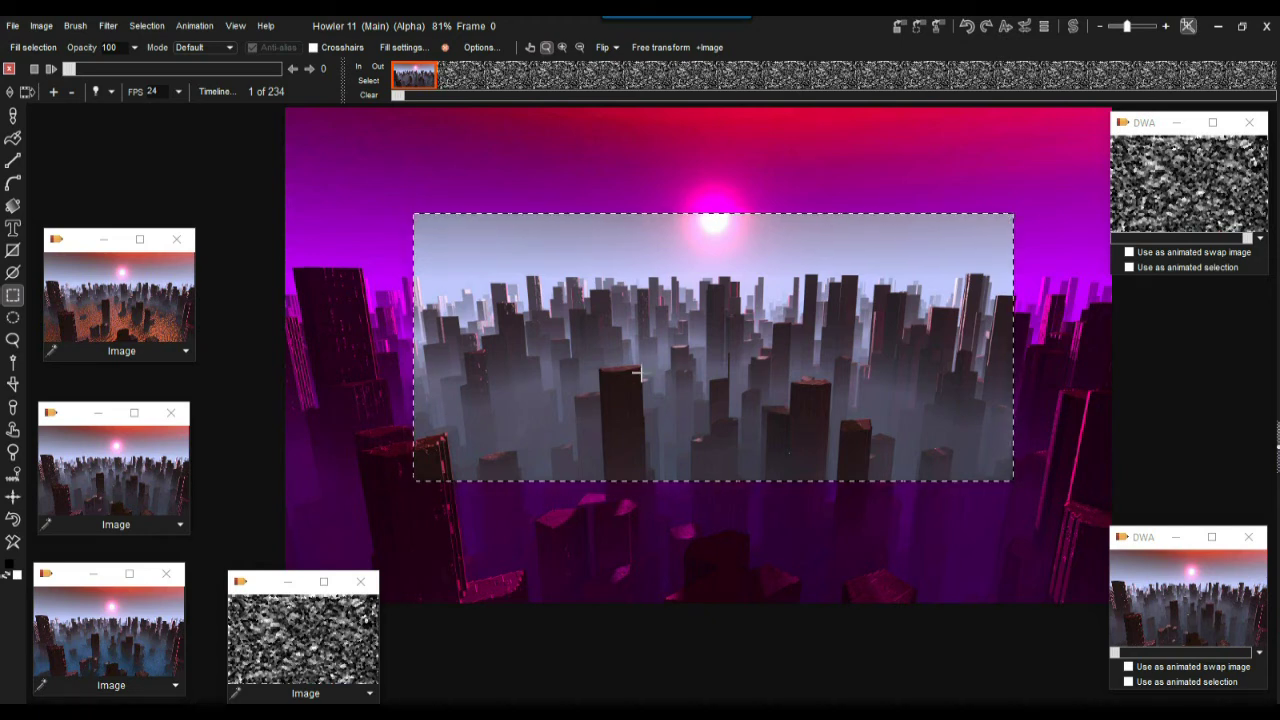
pyautogui.moveTo(659, 305); pyautogui.dragTo(651, 388)
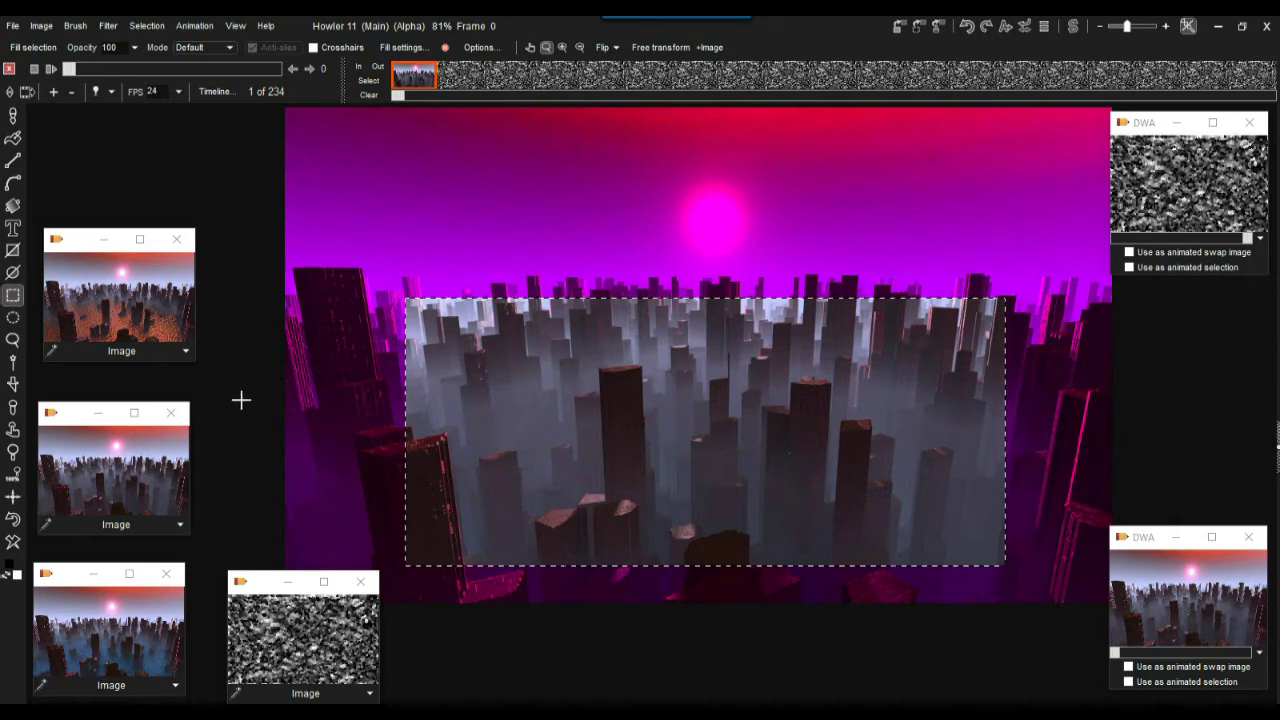
pyautogui.click(1185, 625)
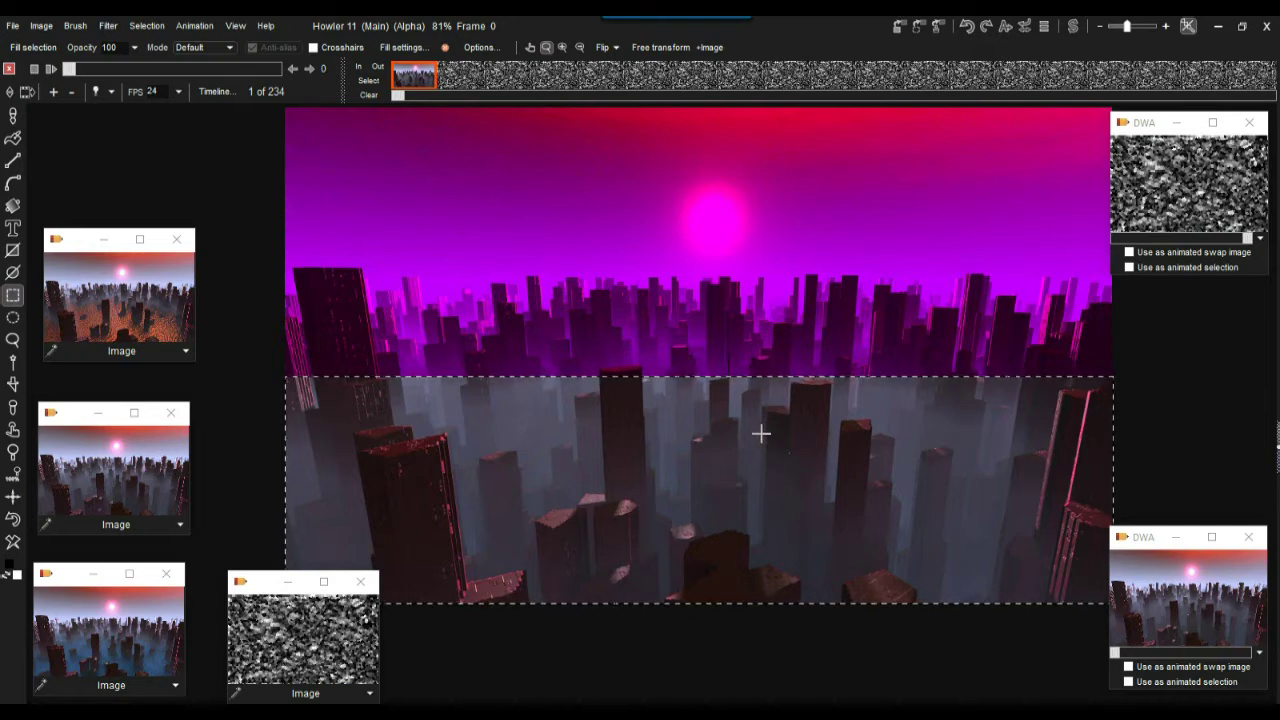
# Soften the selection's edge with a box filter at level 147, with the alpha shown as preview
pyautogui.click(152, 27)
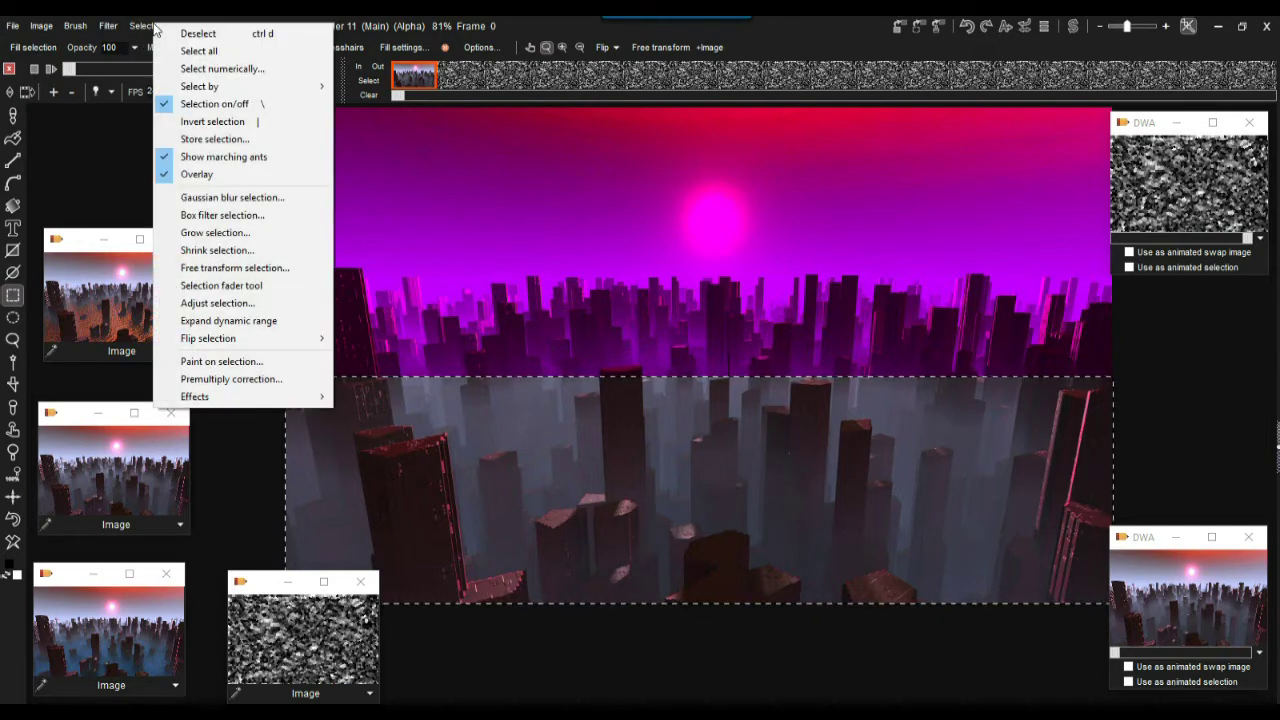
pyautogui.click(222, 216)
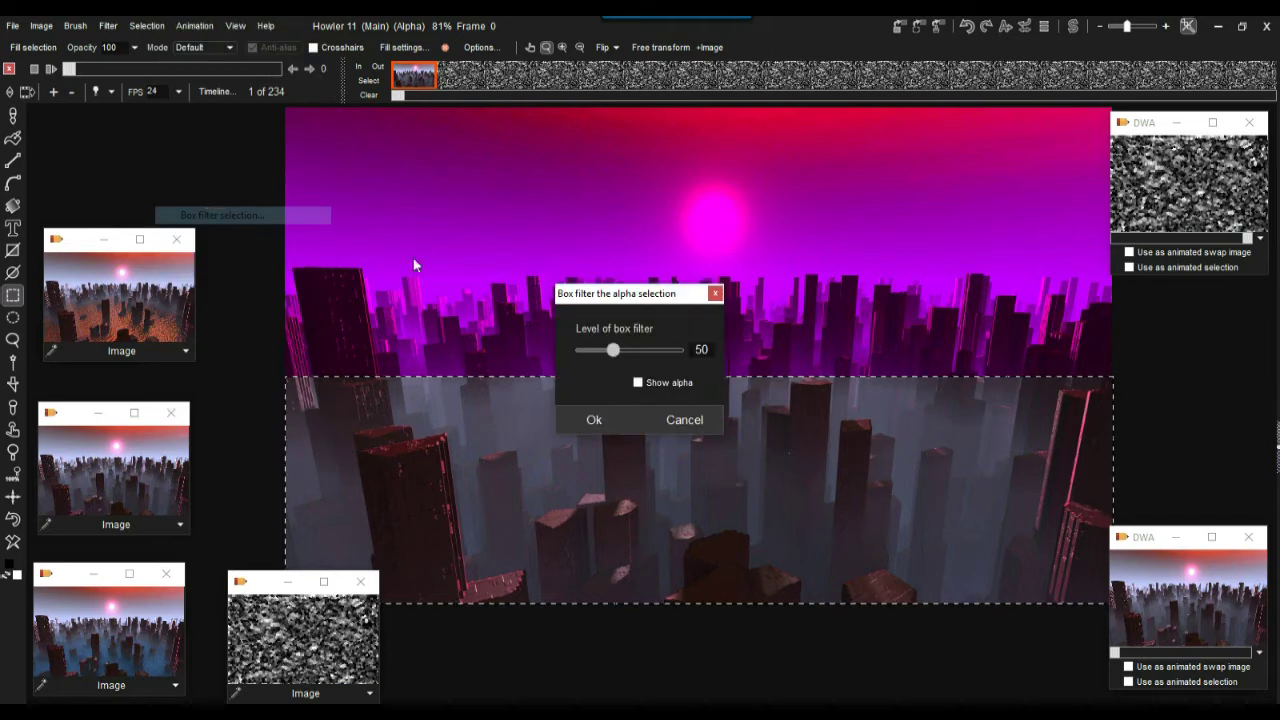
pyautogui.moveTo(613, 350); pyautogui.dragTo(639, 350)
pyautogui.click(638, 382)
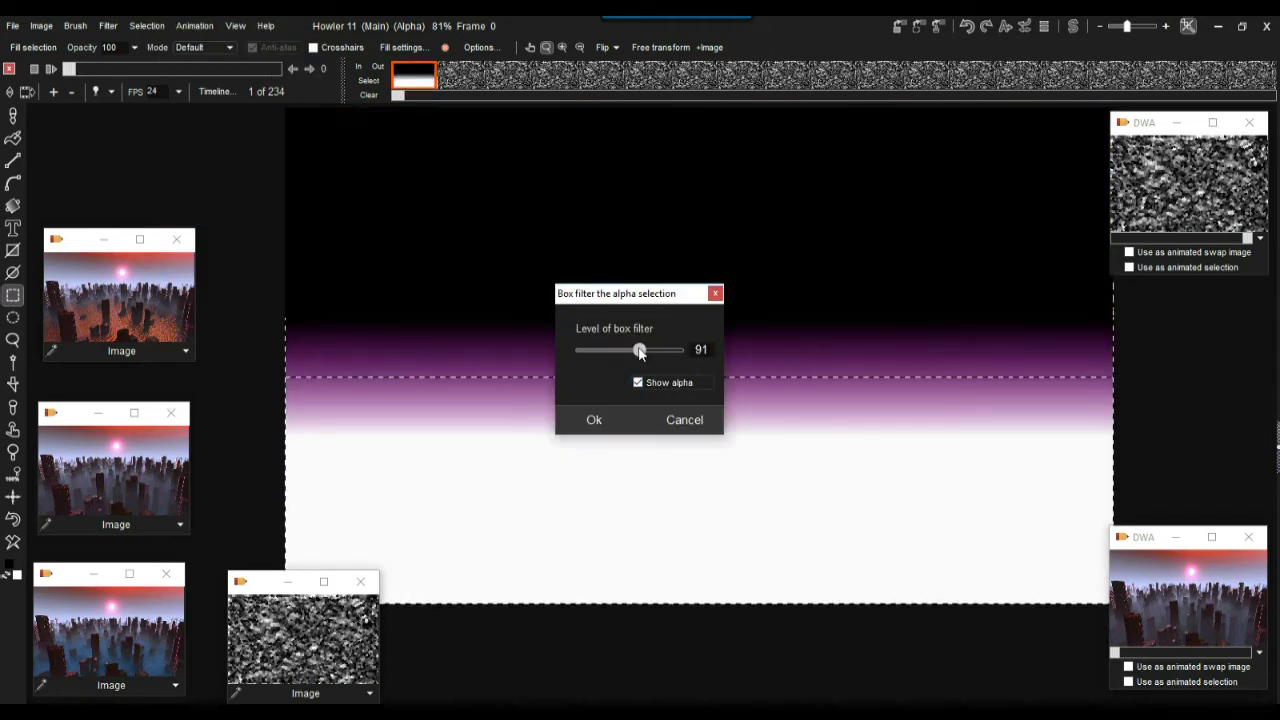
pyautogui.moveTo(642, 350); pyautogui.dragTo(677, 350)
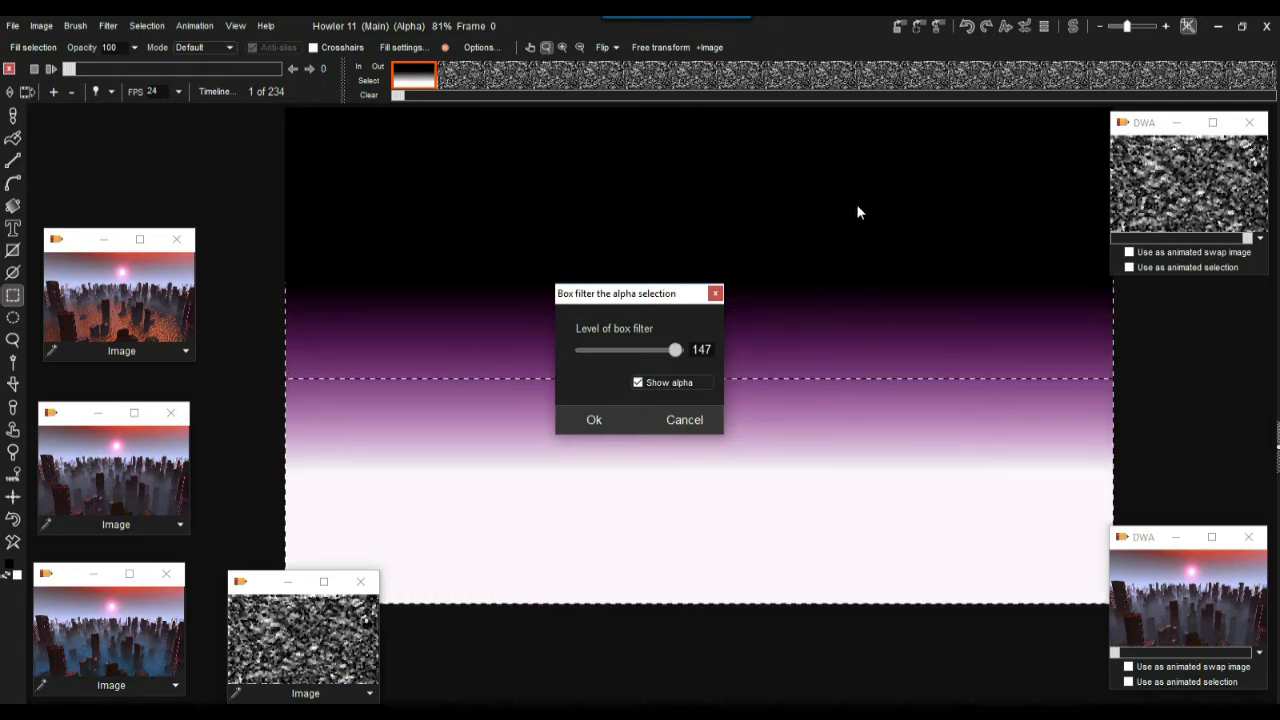
pyautogui.click(594, 420)
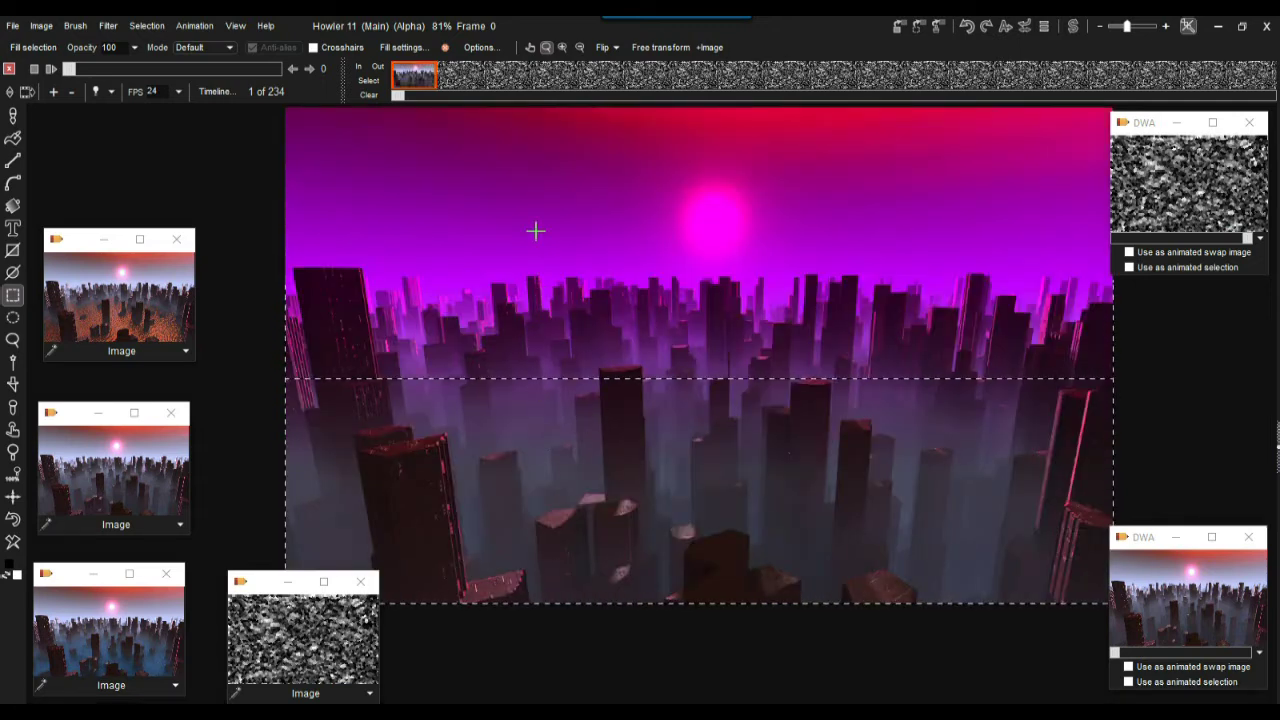
# Activate the Selection fader tool and store the softened selection as an alpha, keeping its window clear of the image
pyautogui.rightClick(16, 207)
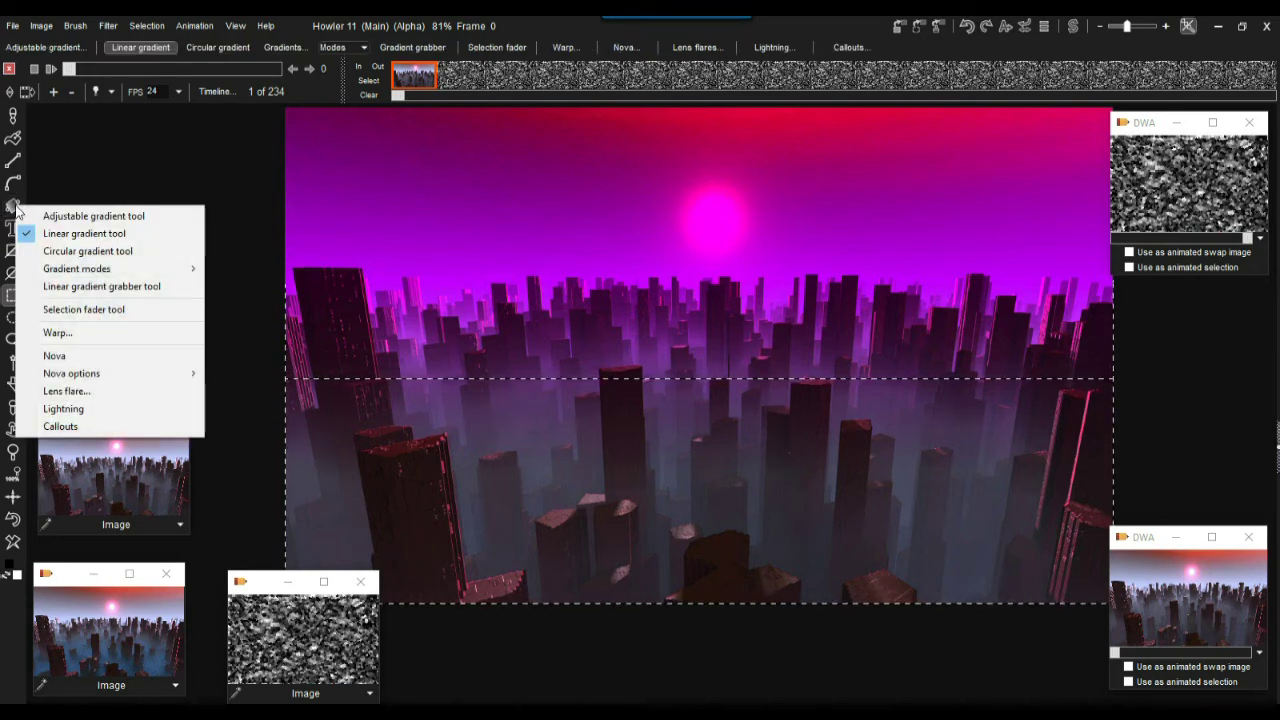
pyautogui.click(85, 310)
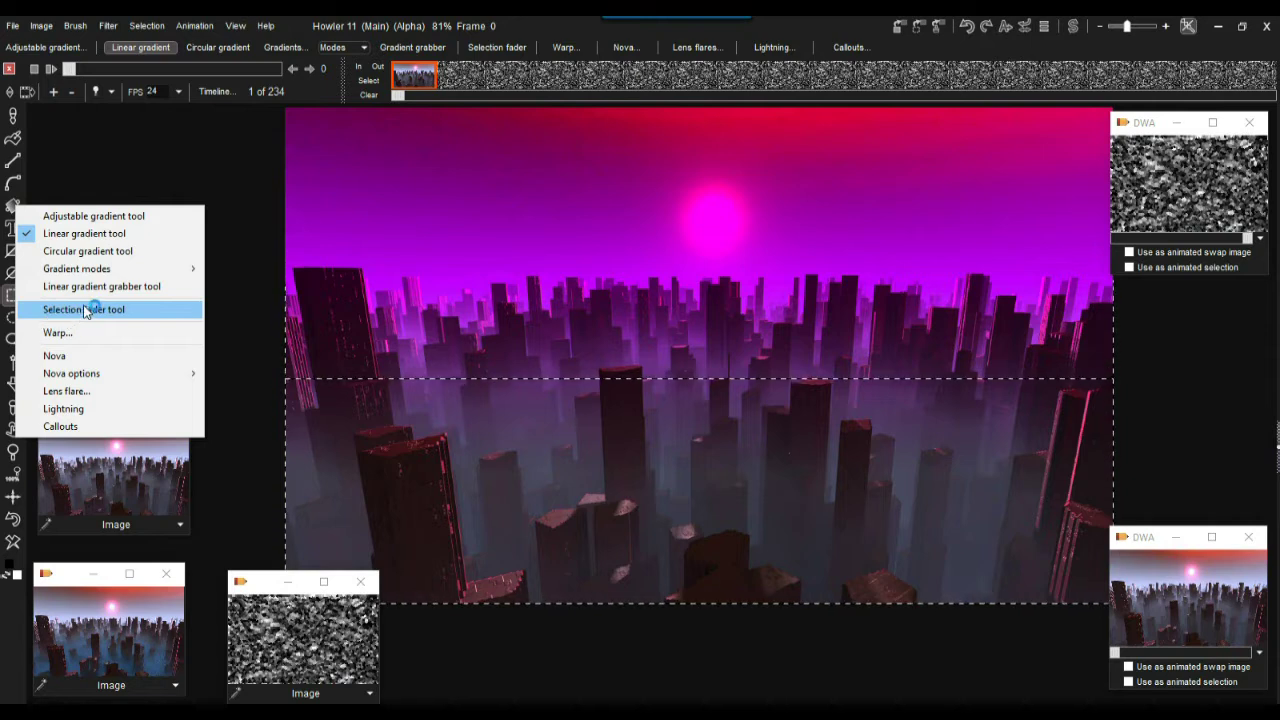
pyautogui.click(148, 27)
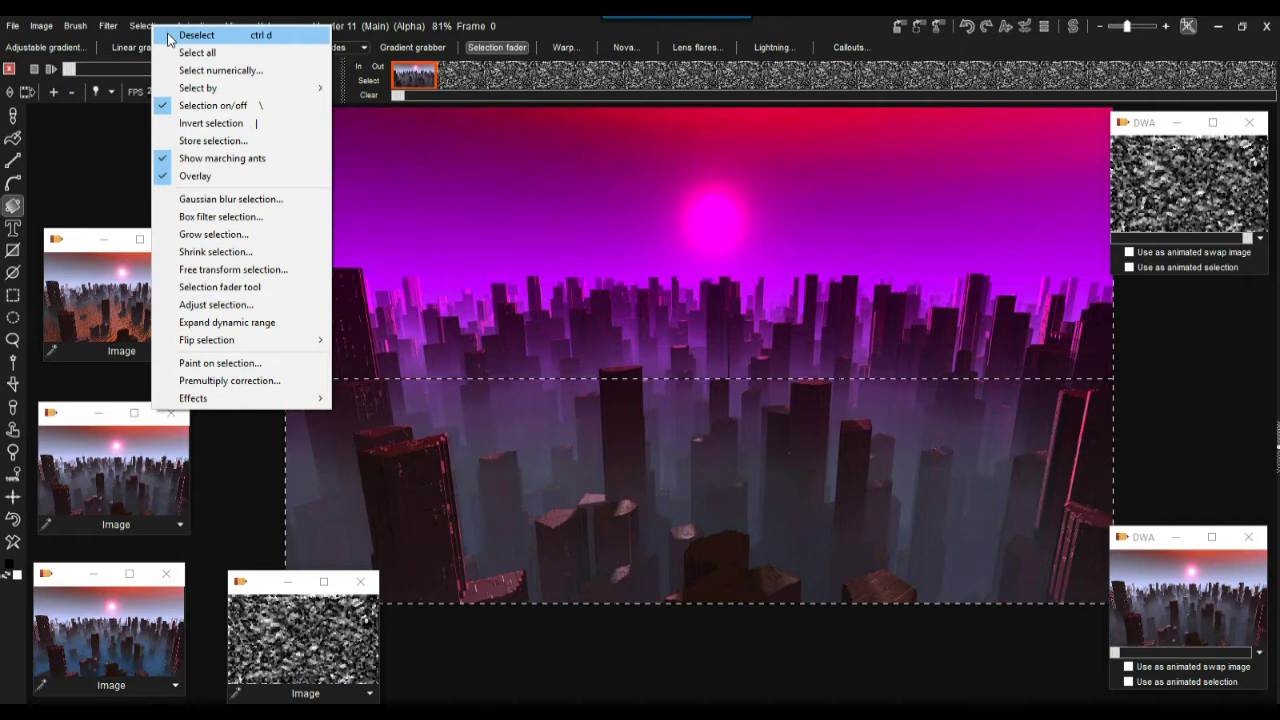
pyautogui.click(223, 141)
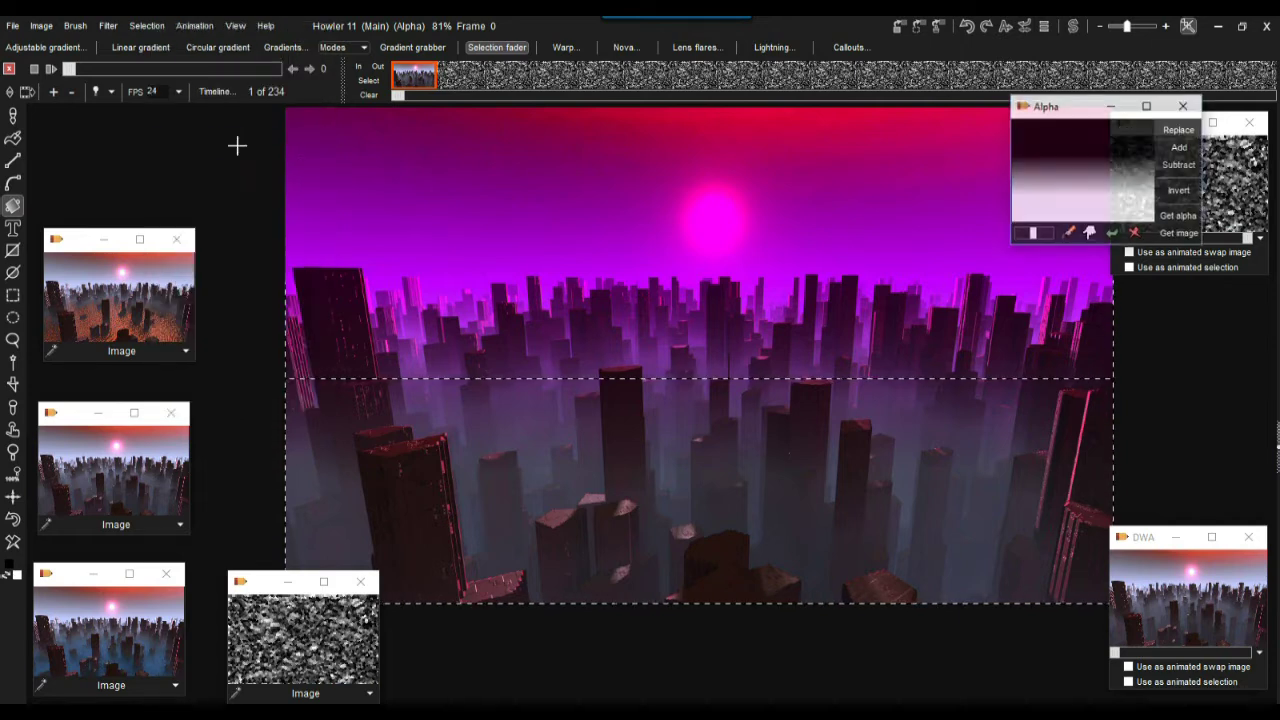
pyautogui.moveTo(1050, 106); pyautogui.dragTo(1018, 62)
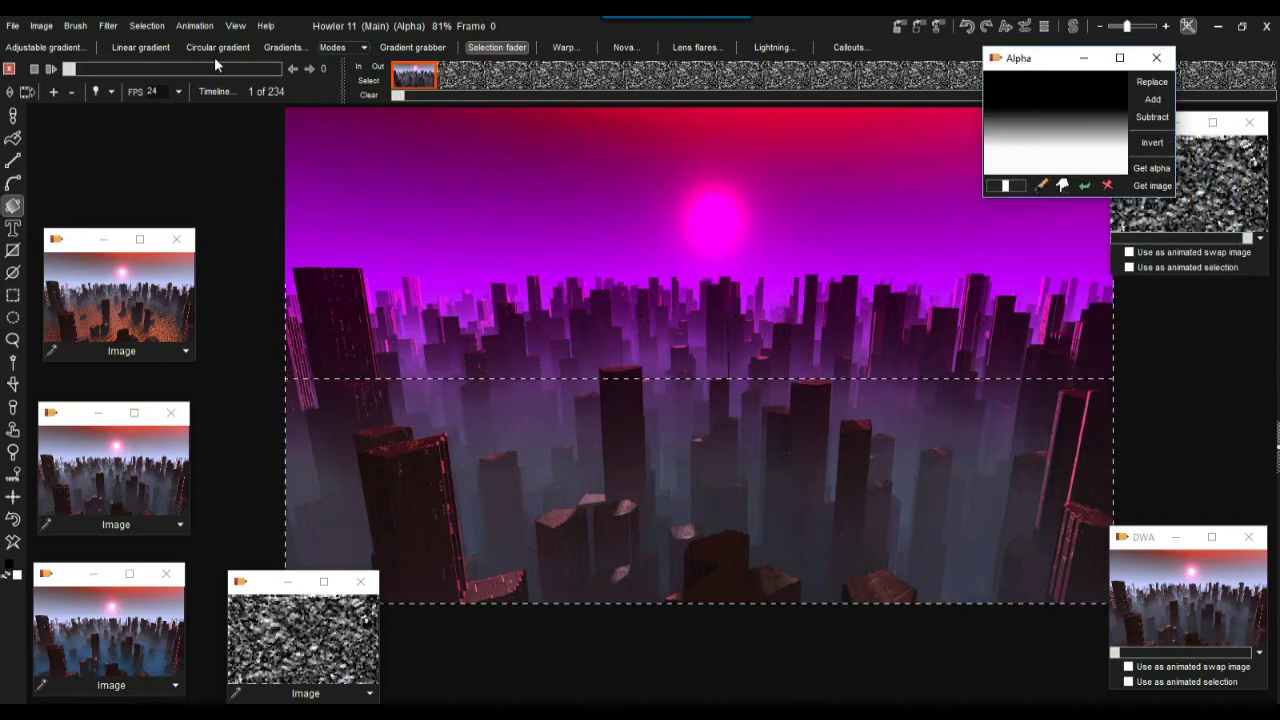
# Clear the selection and use the Selection fader to fade one vertically through the sun and another time sideways across the buildings
pyautogui.click(141, 27)
pyautogui.click(165, 32)
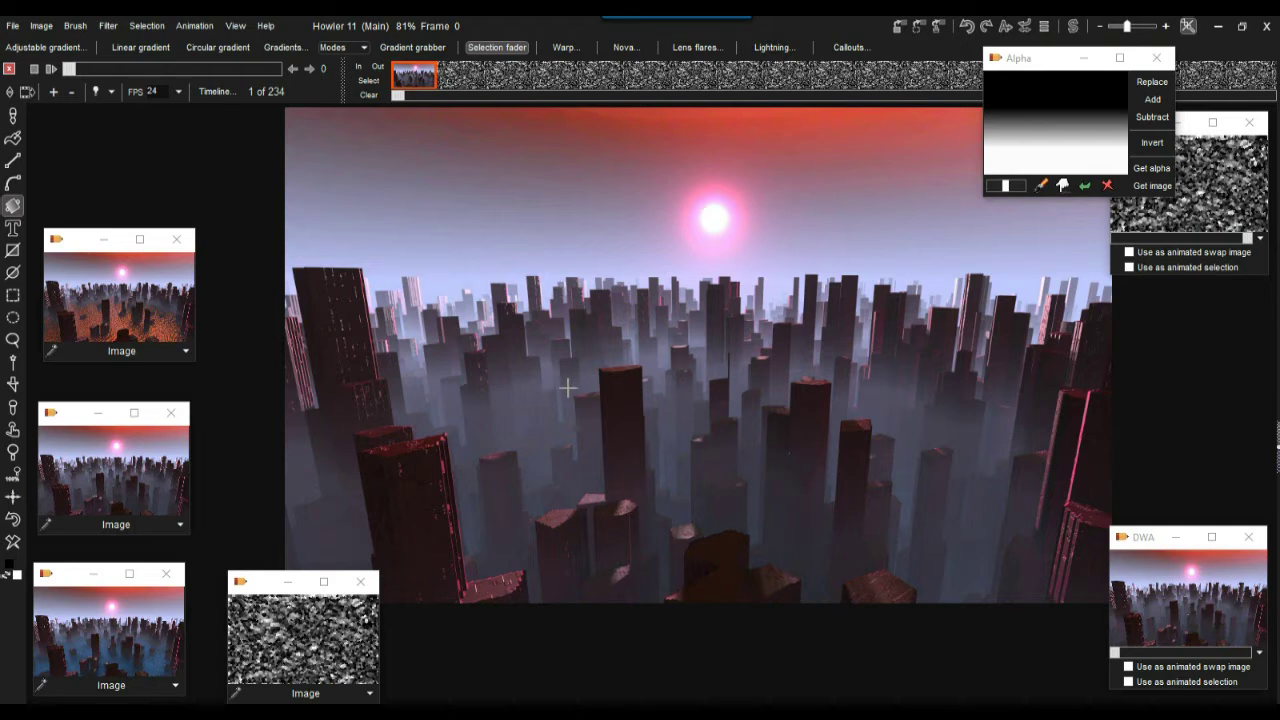
pyautogui.click(13, 205)
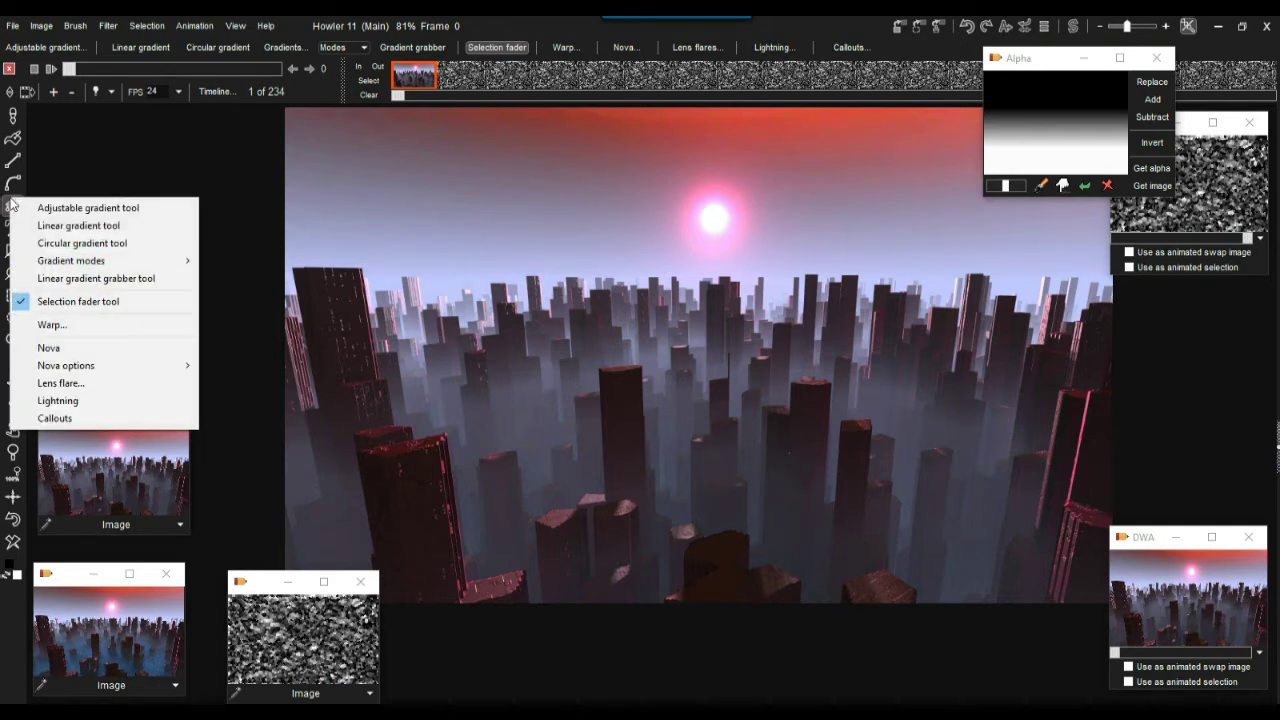
pyautogui.click(78, 303)
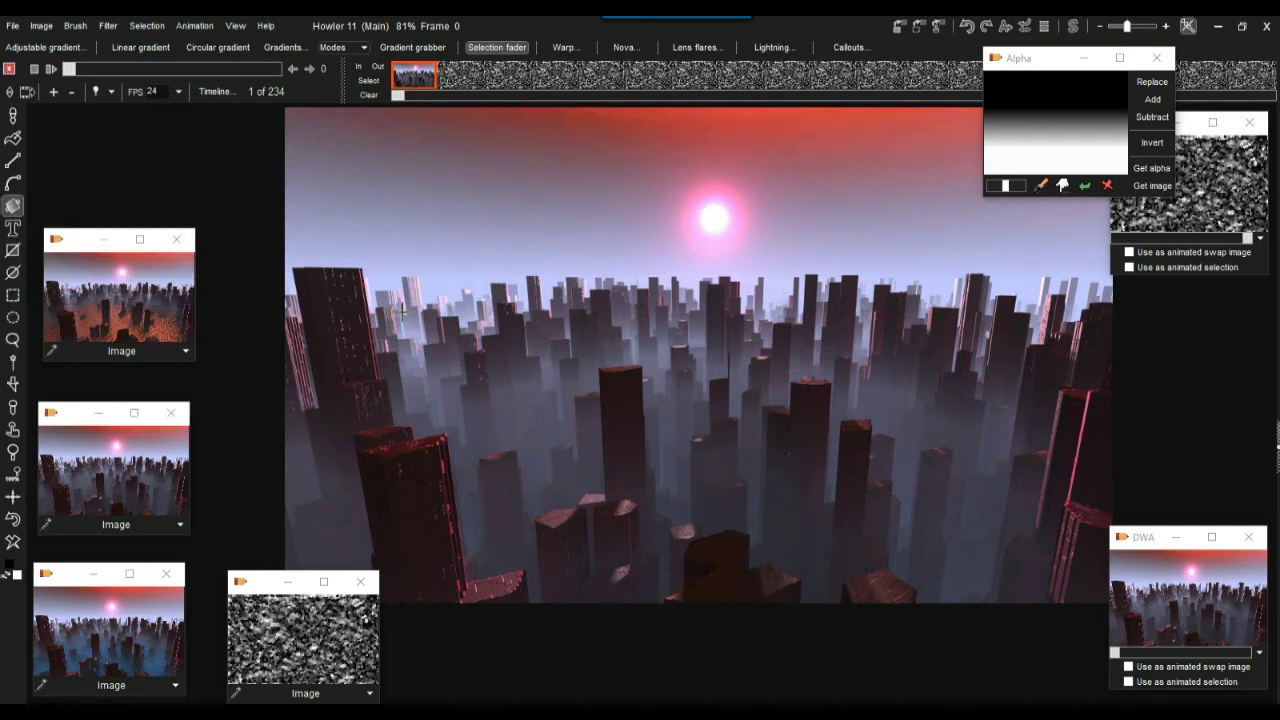
pyautogui.moveTo(720, 186); pyautogui.dragTo(729, 443)
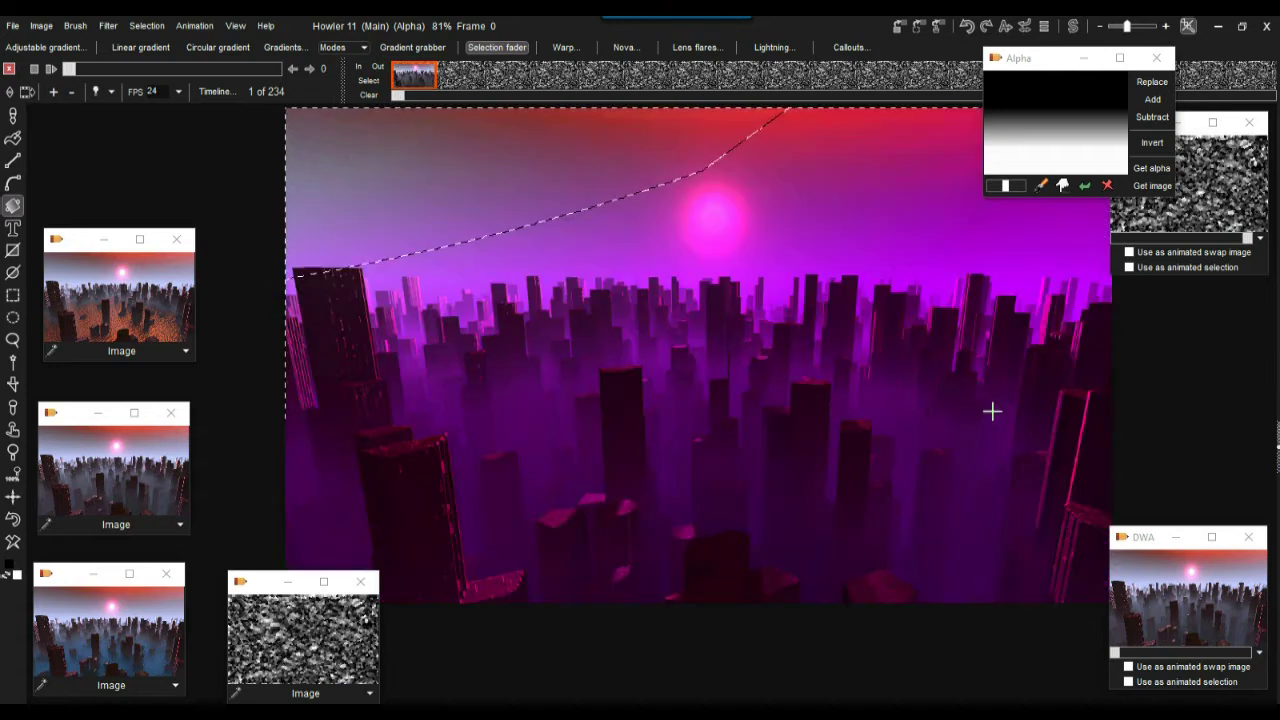
pyautogui.moveTo(993, 409); pyautogui.dragTo(480, 434)
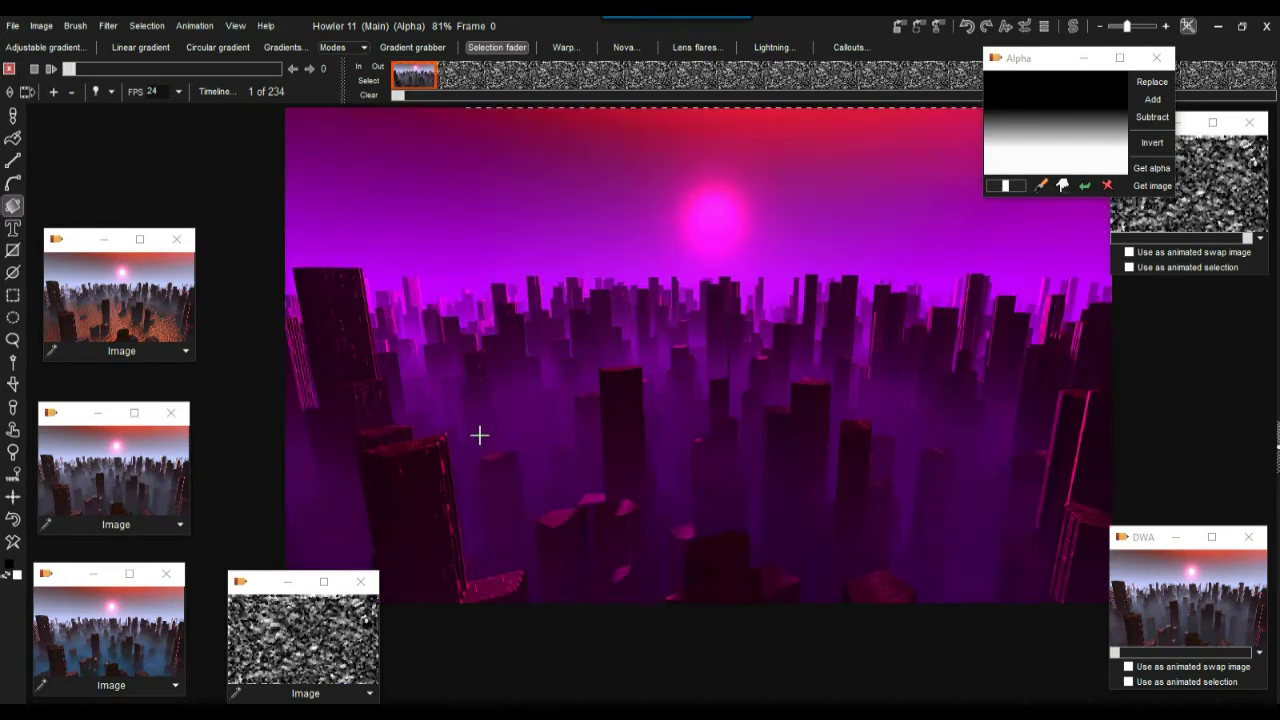
# Replace the current selection with the stored alpha and fade it diagonally from the tall building at the image's left edge toward the lower centre
pyautogui.moveTo(1046, 70); pyautogui.dragTo(1021, 100)
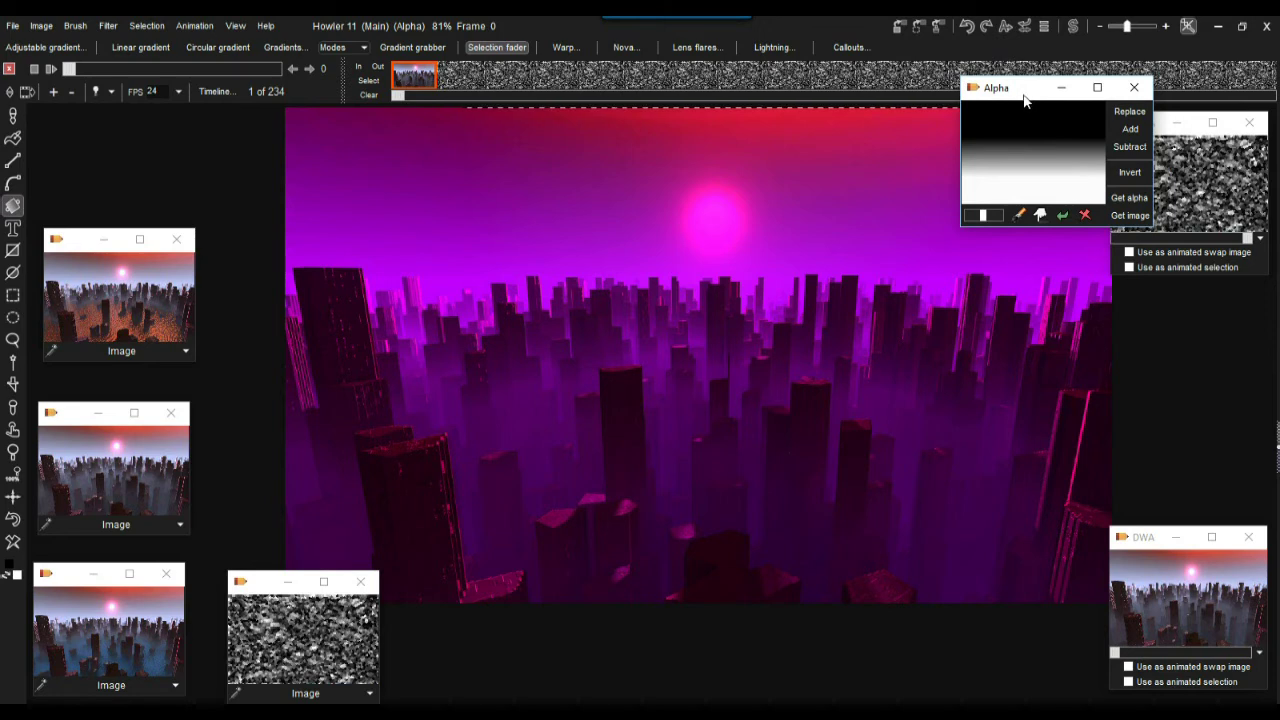
pyautogui.click(1130, 115)
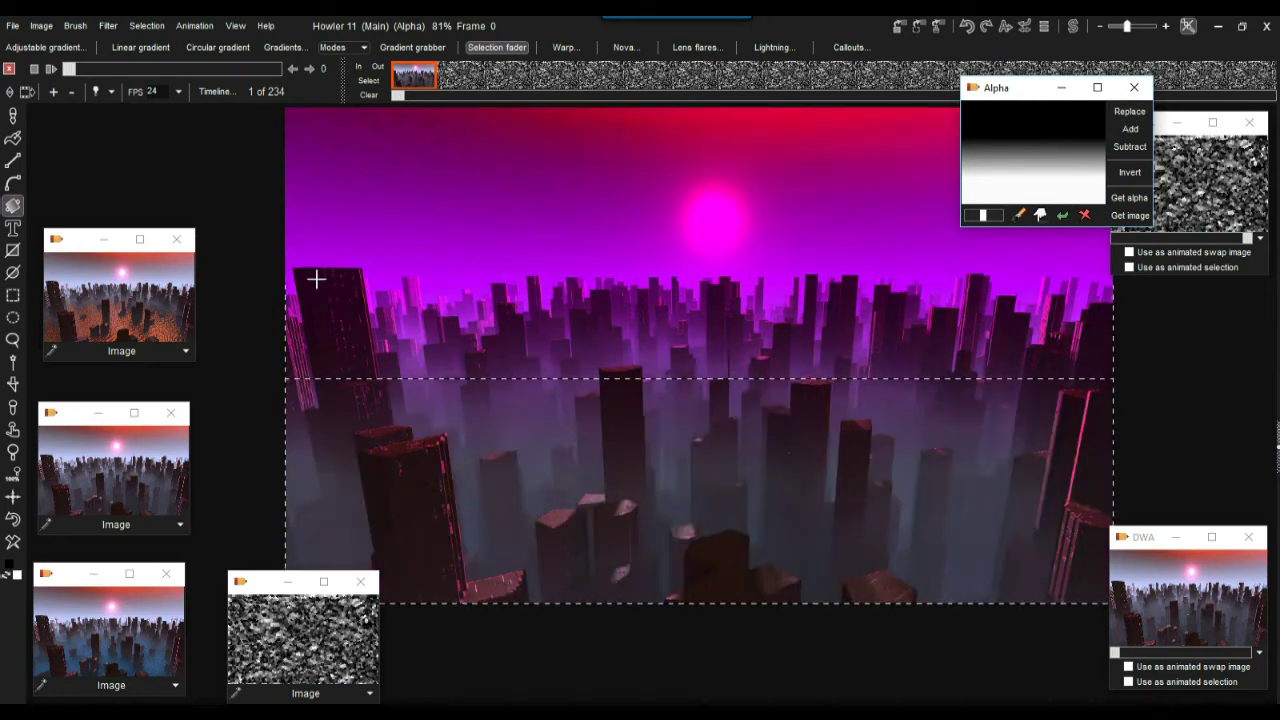
pyautogui.moveTo(314, 277); pyautogui.dragTo(657, 526)
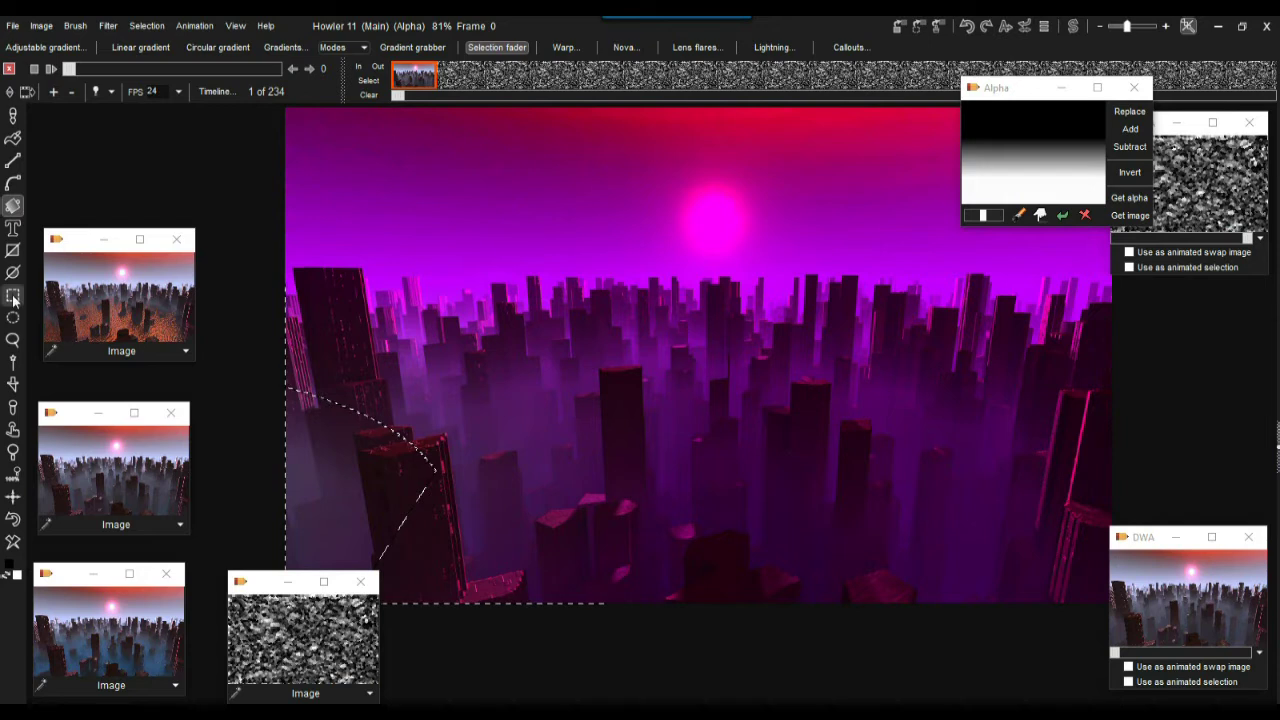
# Clear the selection and create a horizontal selection fade across the middle of the image, keeping the left side selected
pyautogui.click(142, 27)
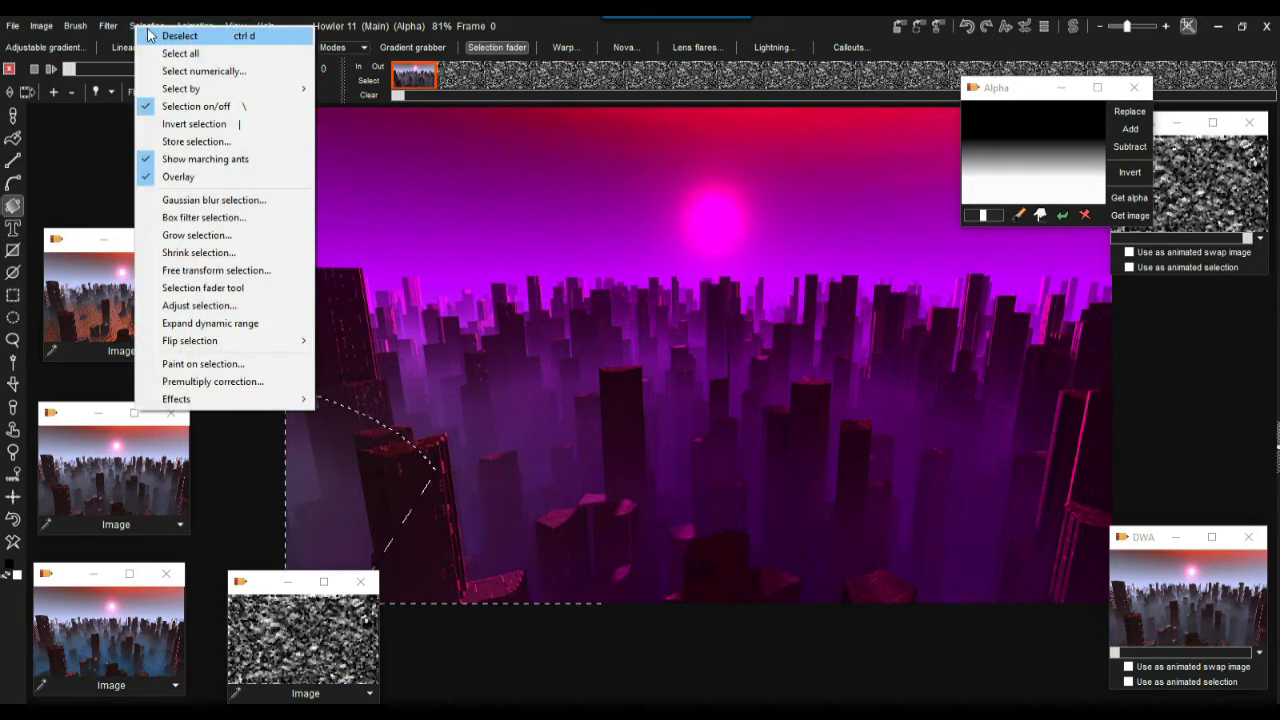
pyautogui.click(151, 36)
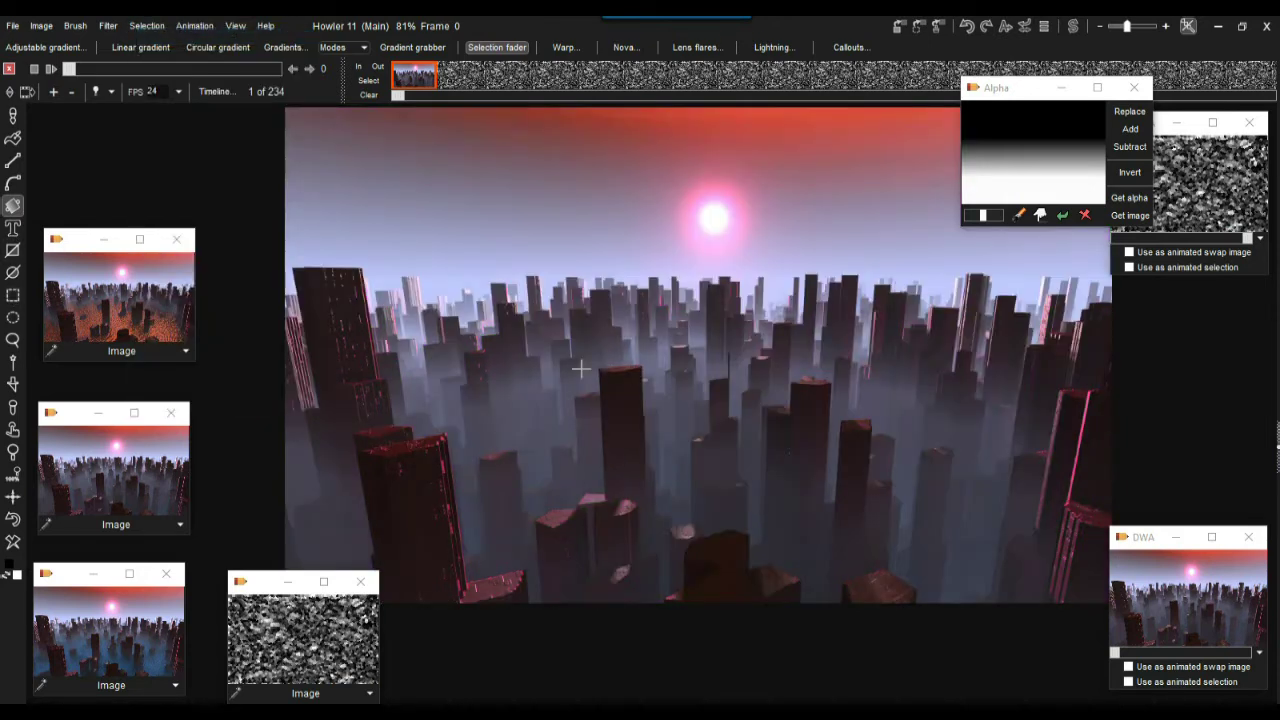
pyautogui.moveTo(538, 366); pyautogui.dragTo(793, 368)
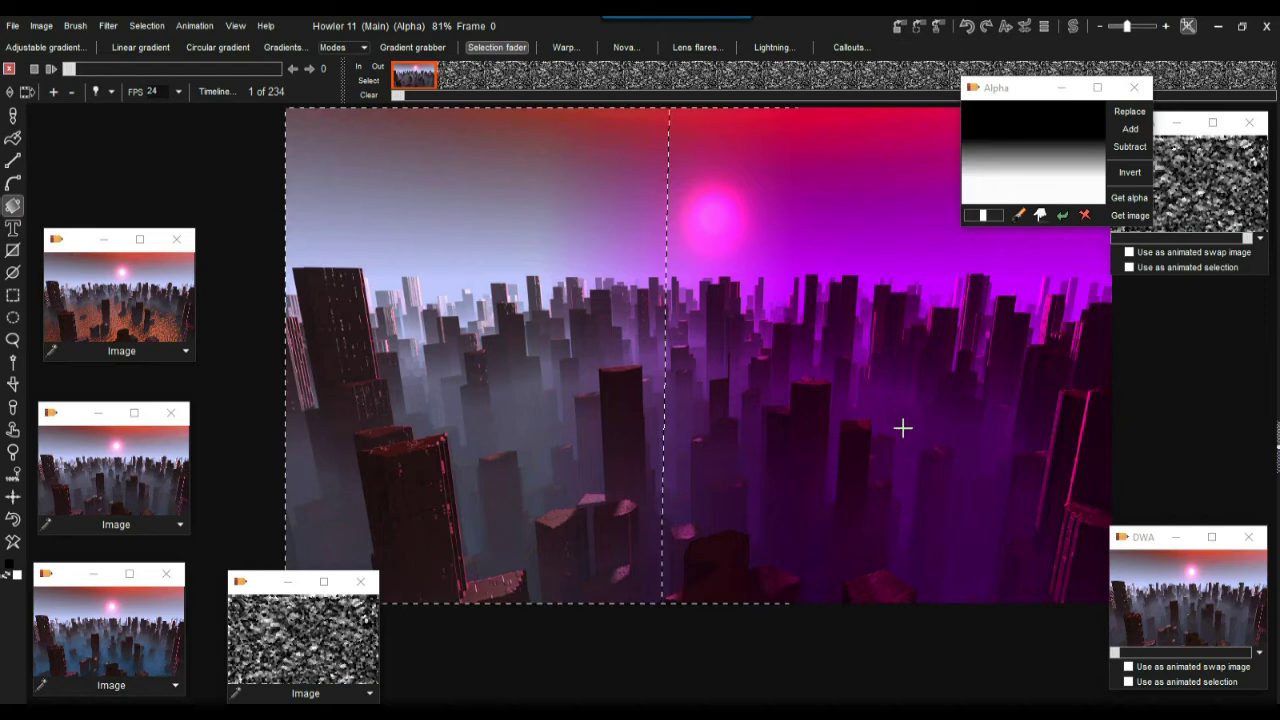
# Try combining the stored orange-ground city render with the main image in Screen mode
pyautogui.click(186, 351)
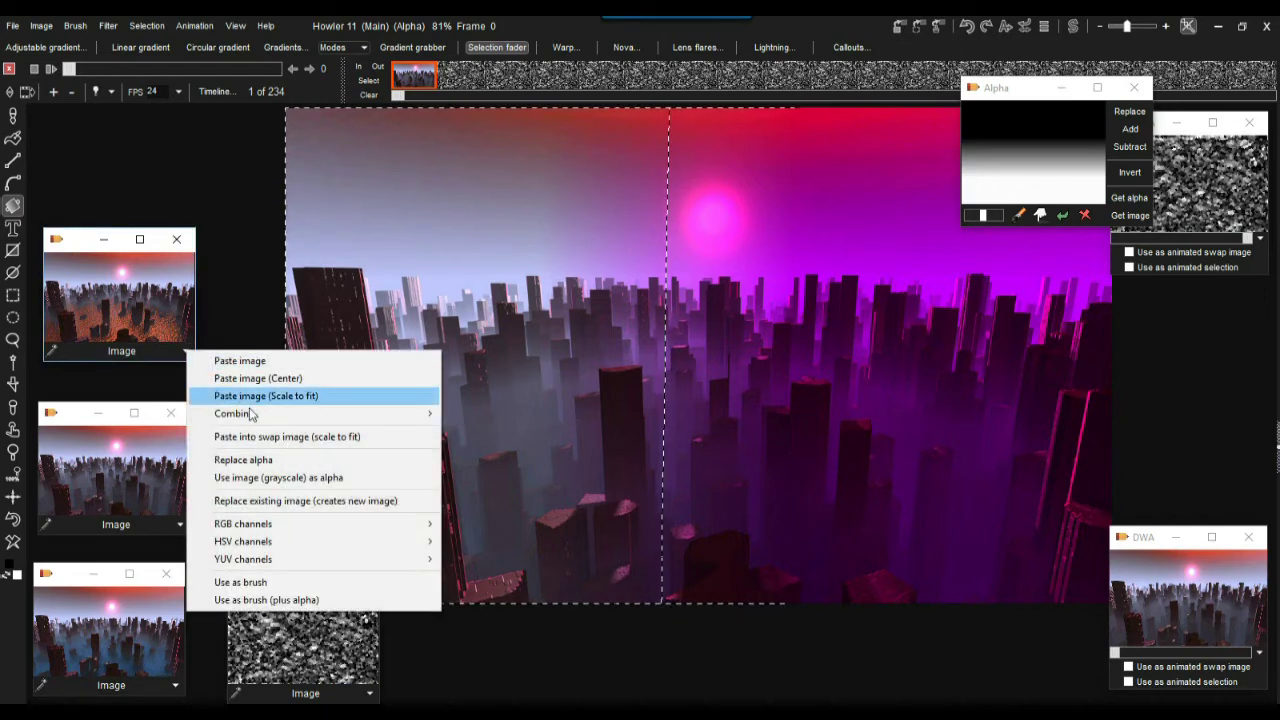
pyautogui.moveTo(256, 414)
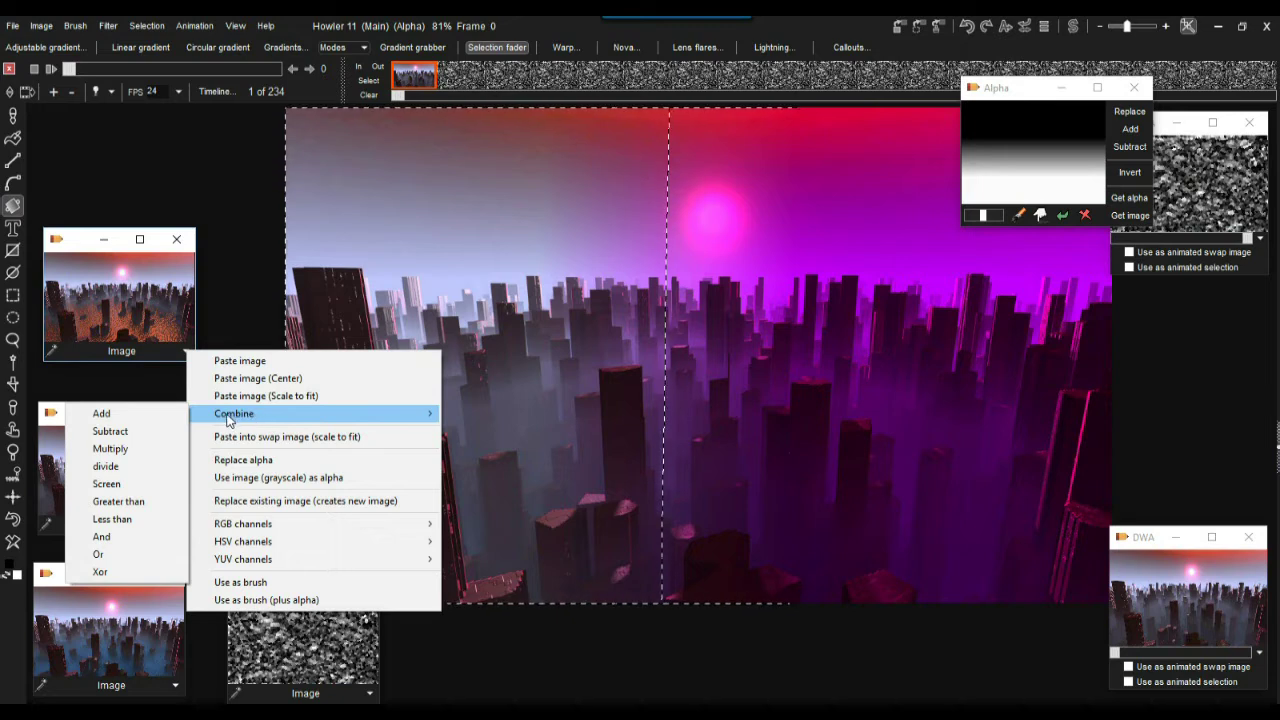
pyautogui.click(142, 488)
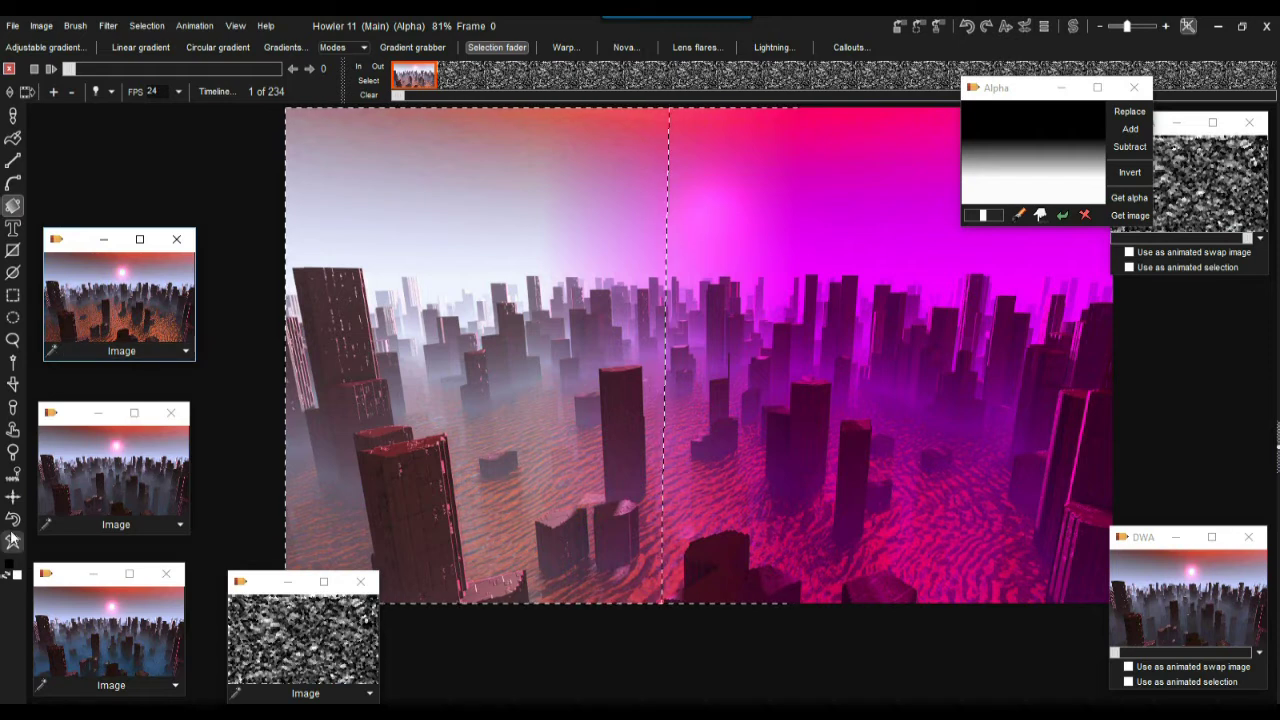
pyautogui.click(186, 353)
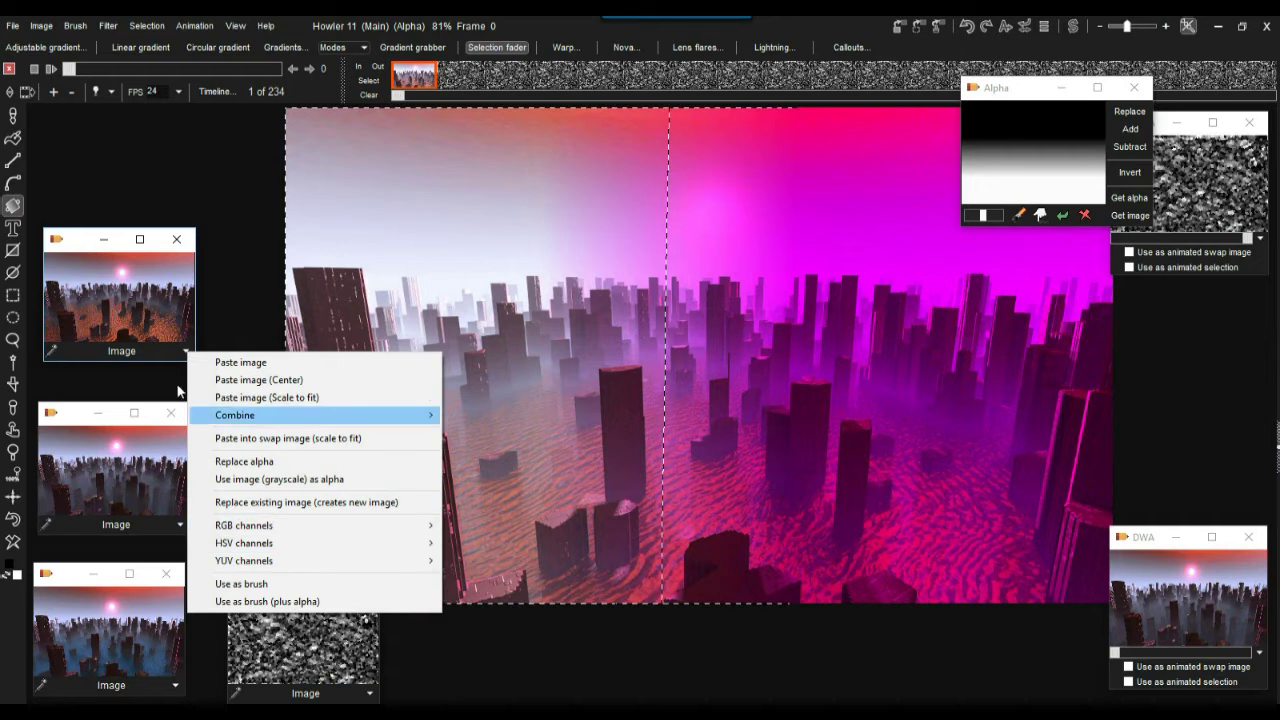
pyautogui.click(76, 250)
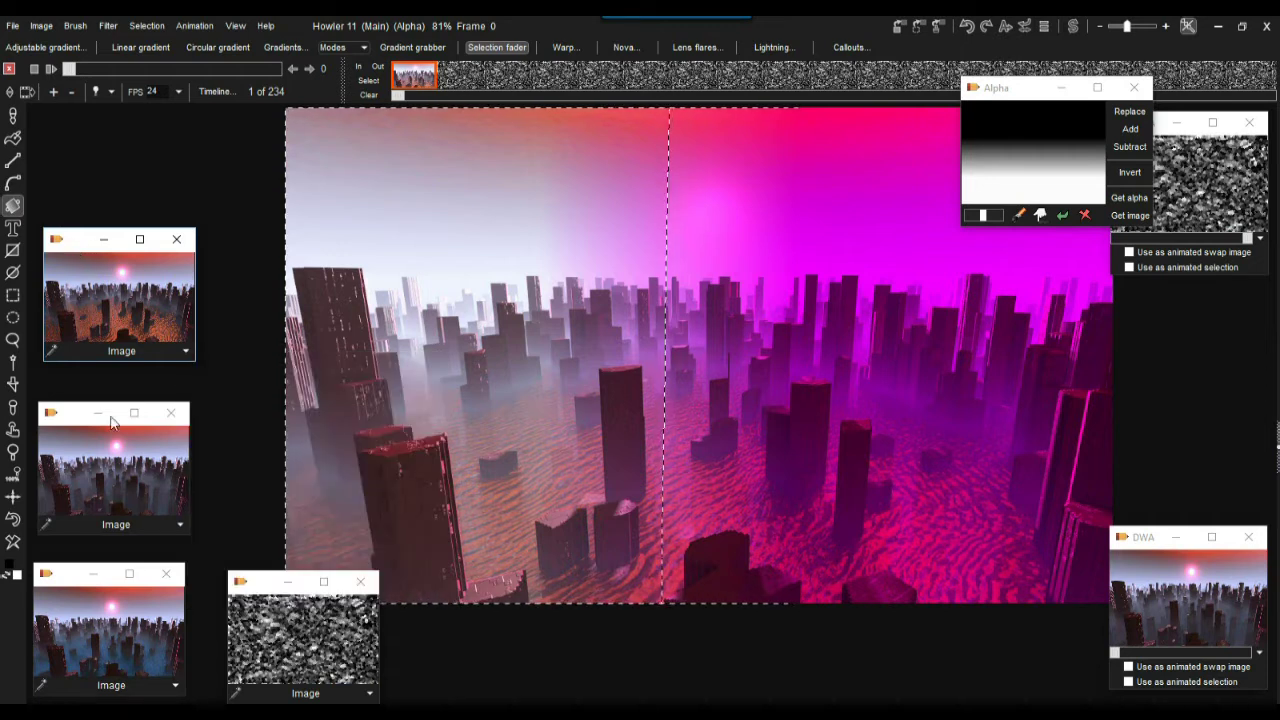
pyautogui.click(12, 522)
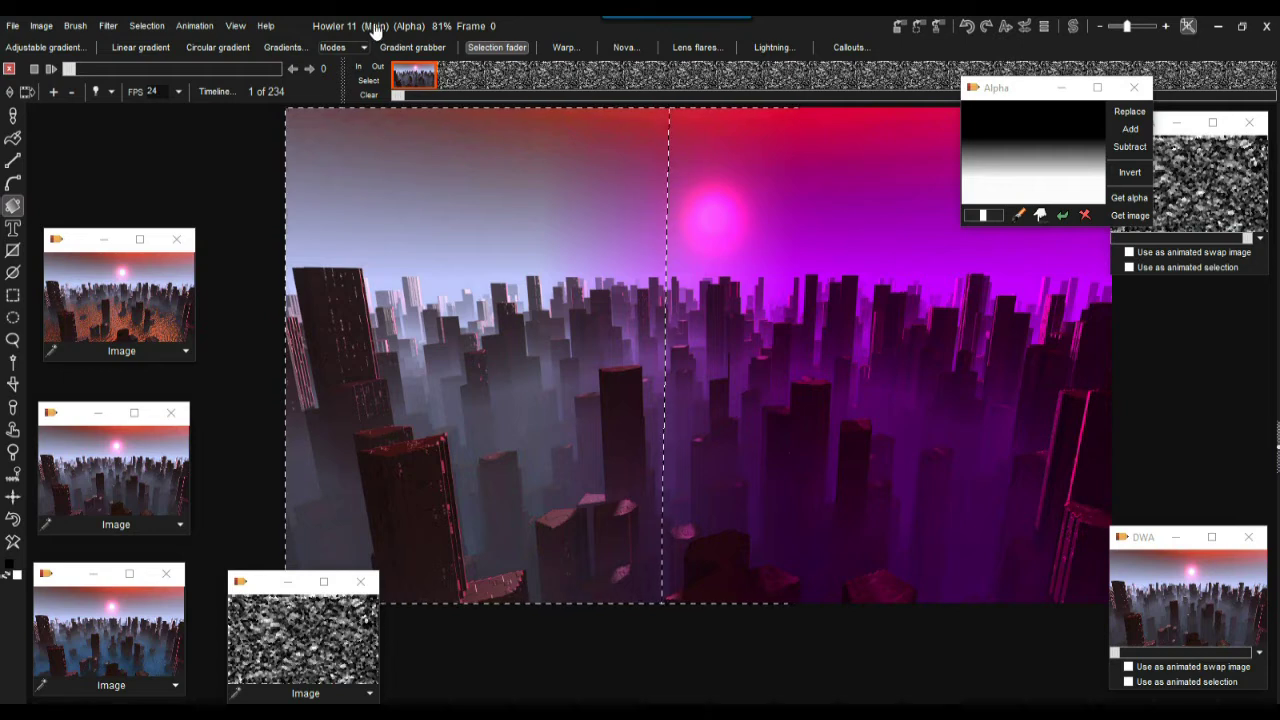
# Put the orange-ground city render into the swap image and compare it with the foggy main image
pyautogui.click(1076, 28)
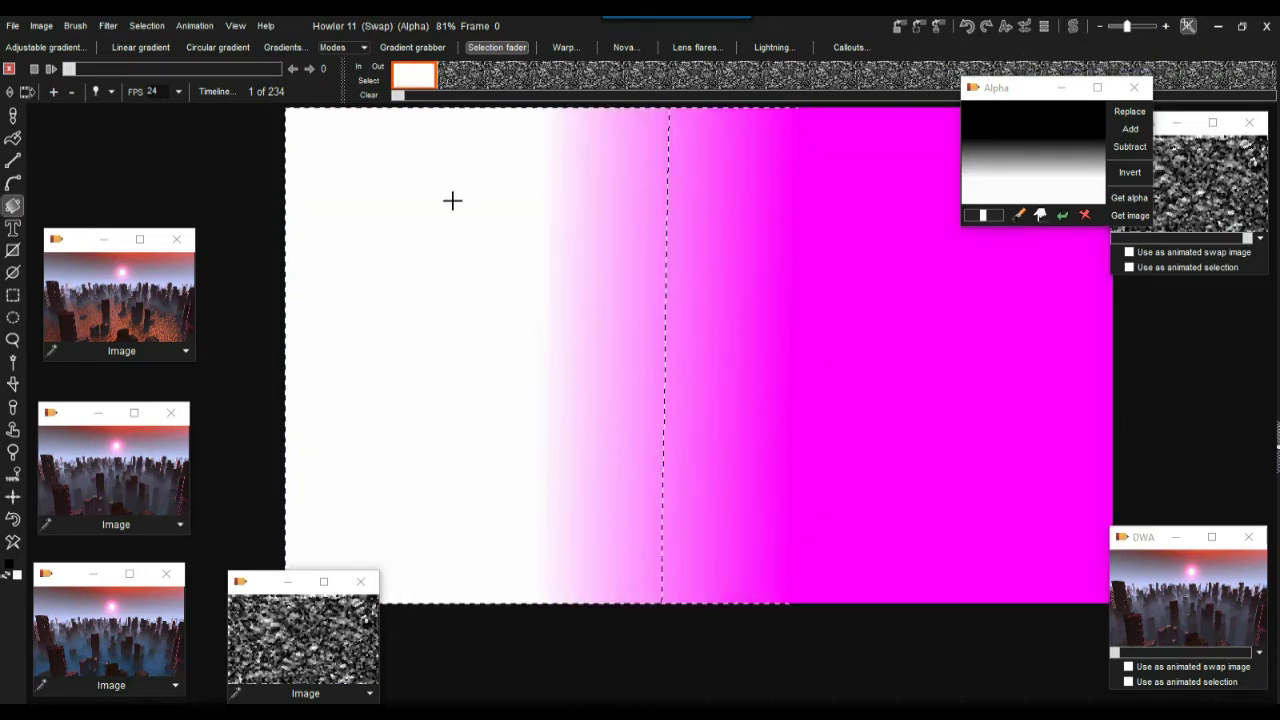
pyautogui.click(108, 293)
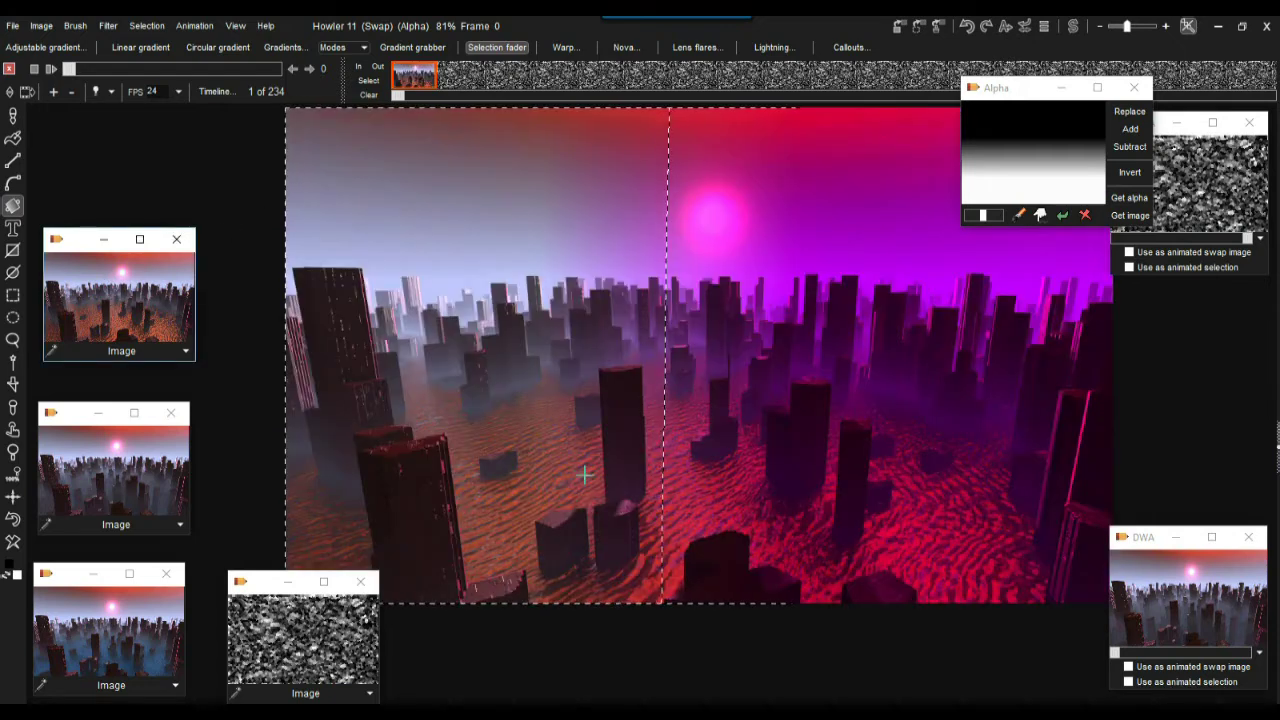
pyautogui.click(1074, 28)
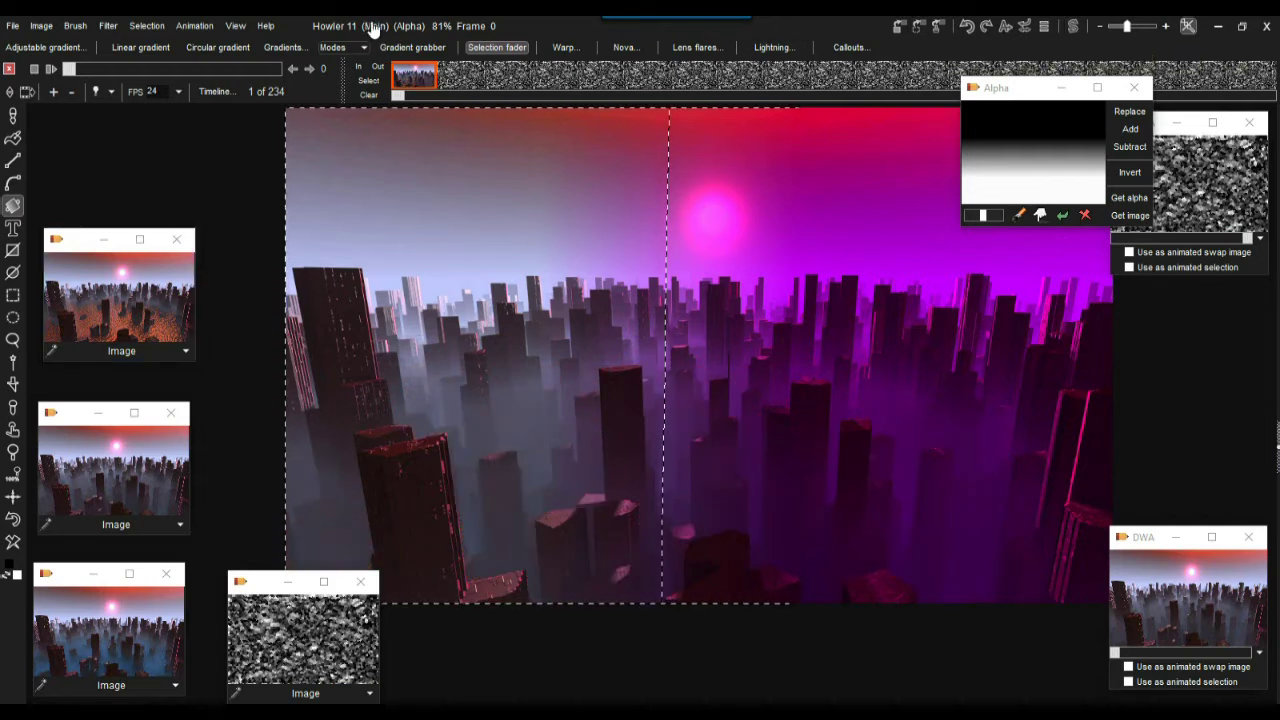
pyautogui.click(1076, 31)
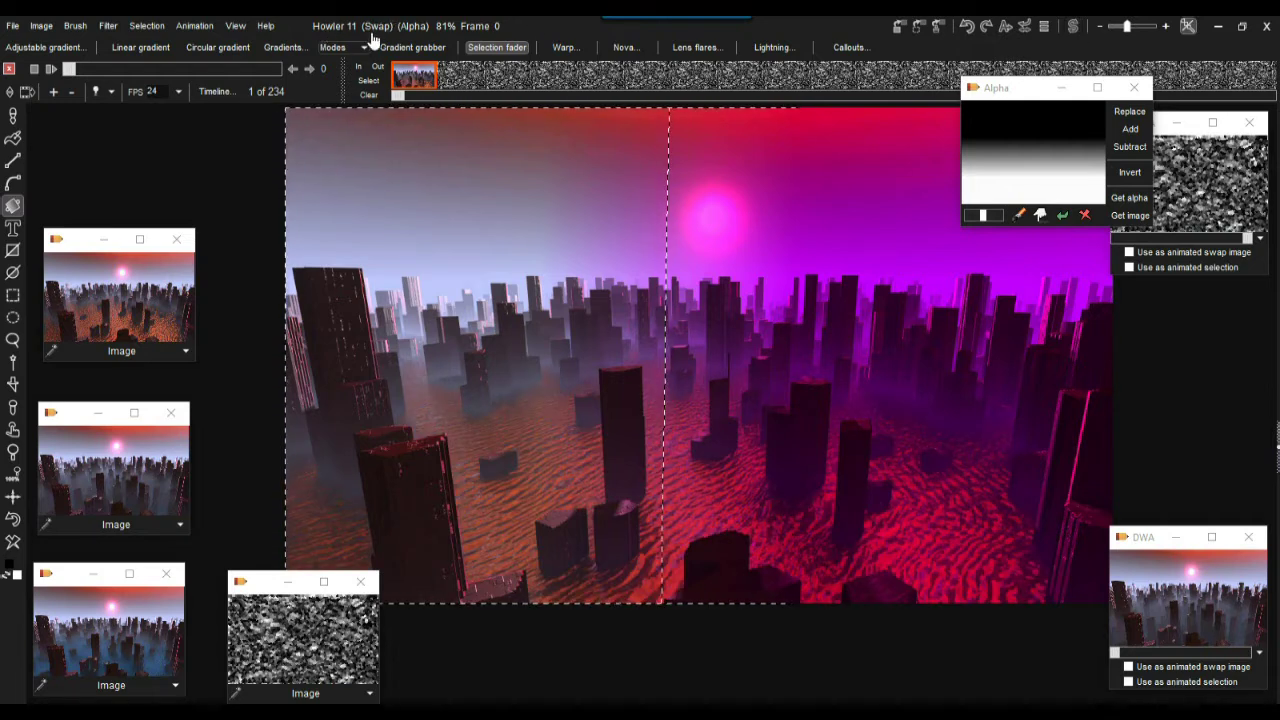
pyautogui.click(1076, 29)
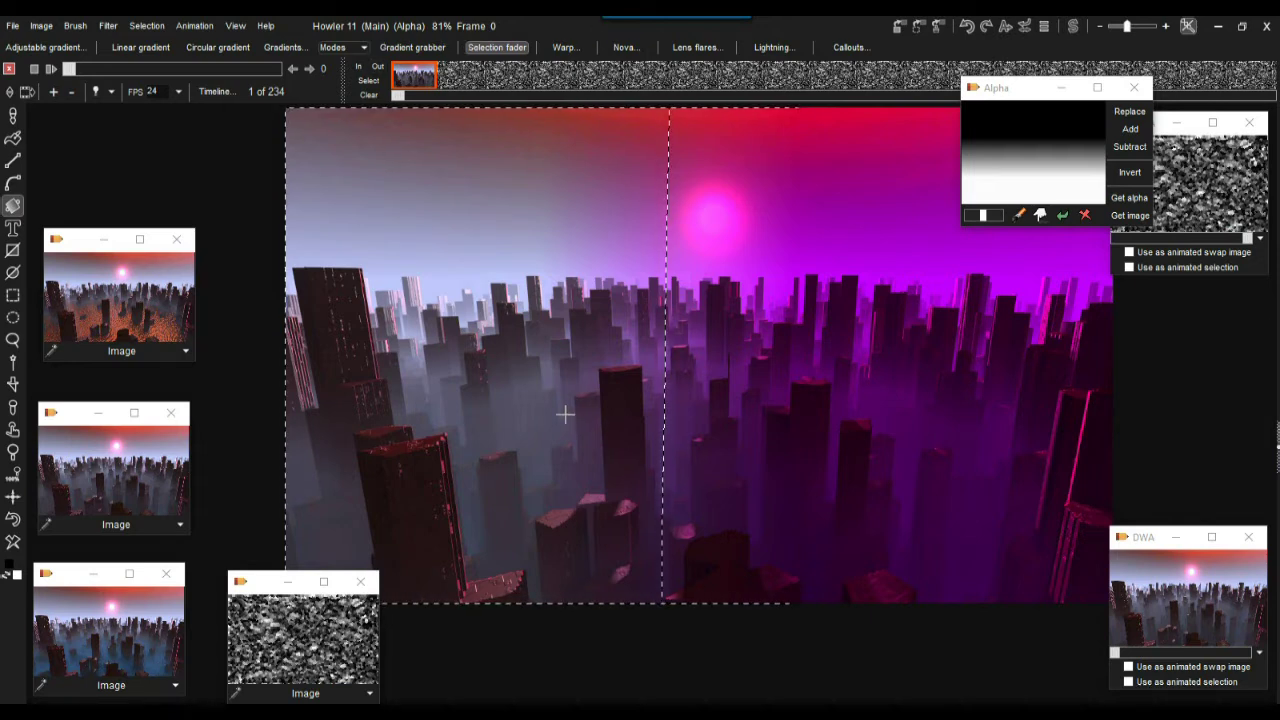
pyautogui.click(1072, 30)
pyautogui.click(1072, 30)
# Mix the swap image into the faded selection of the main image at 255, and clear the selection
pyautogui.click(108, 26)
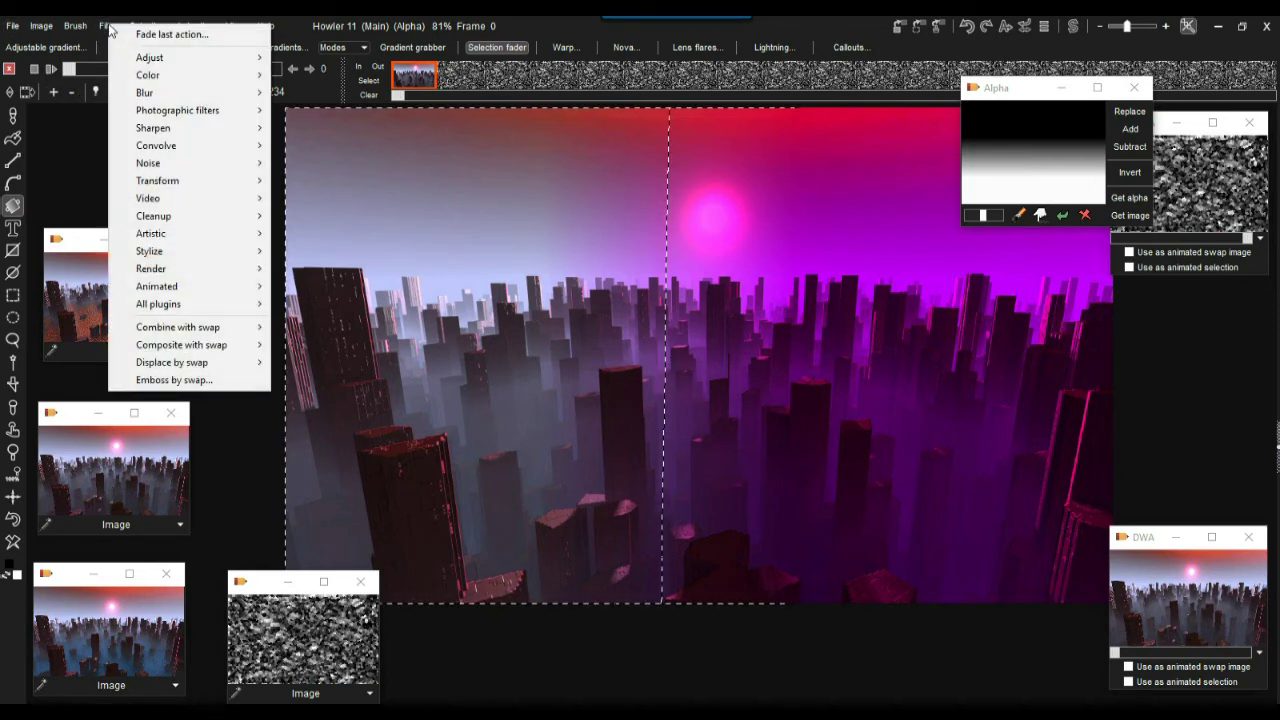
pyautogui.moveTo(215, 334)
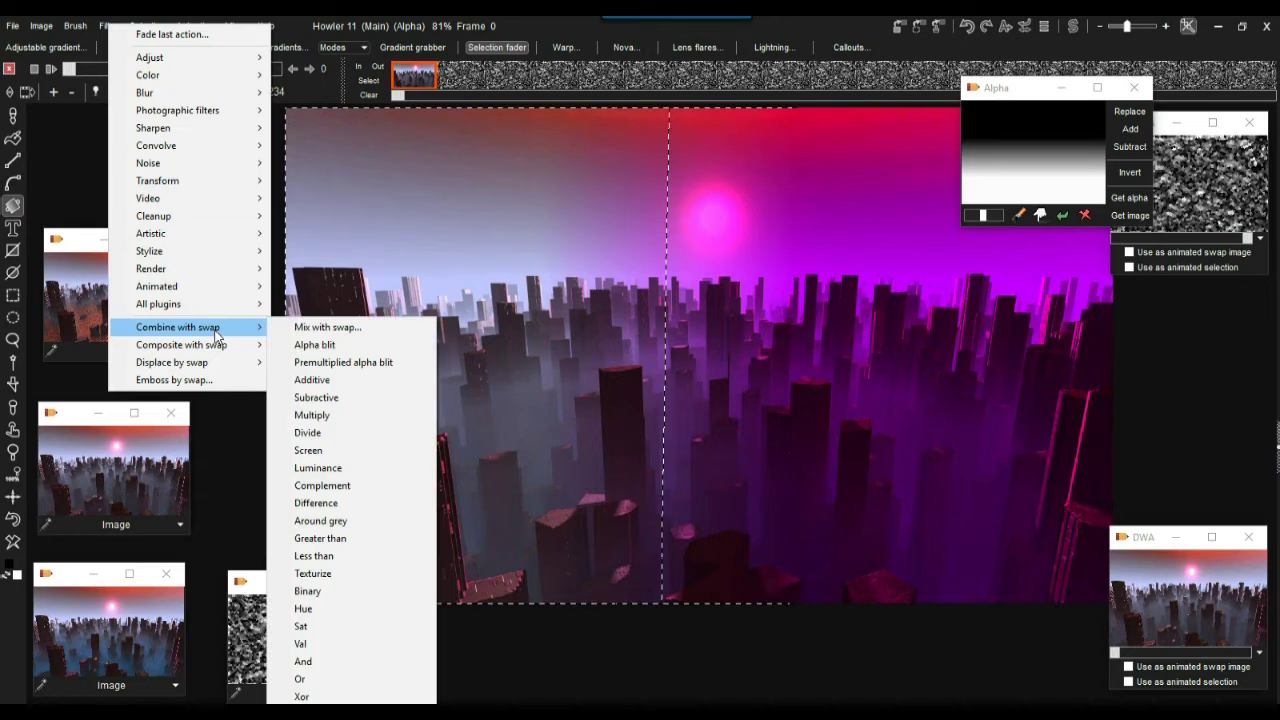
pyautogui.click(325, 330)
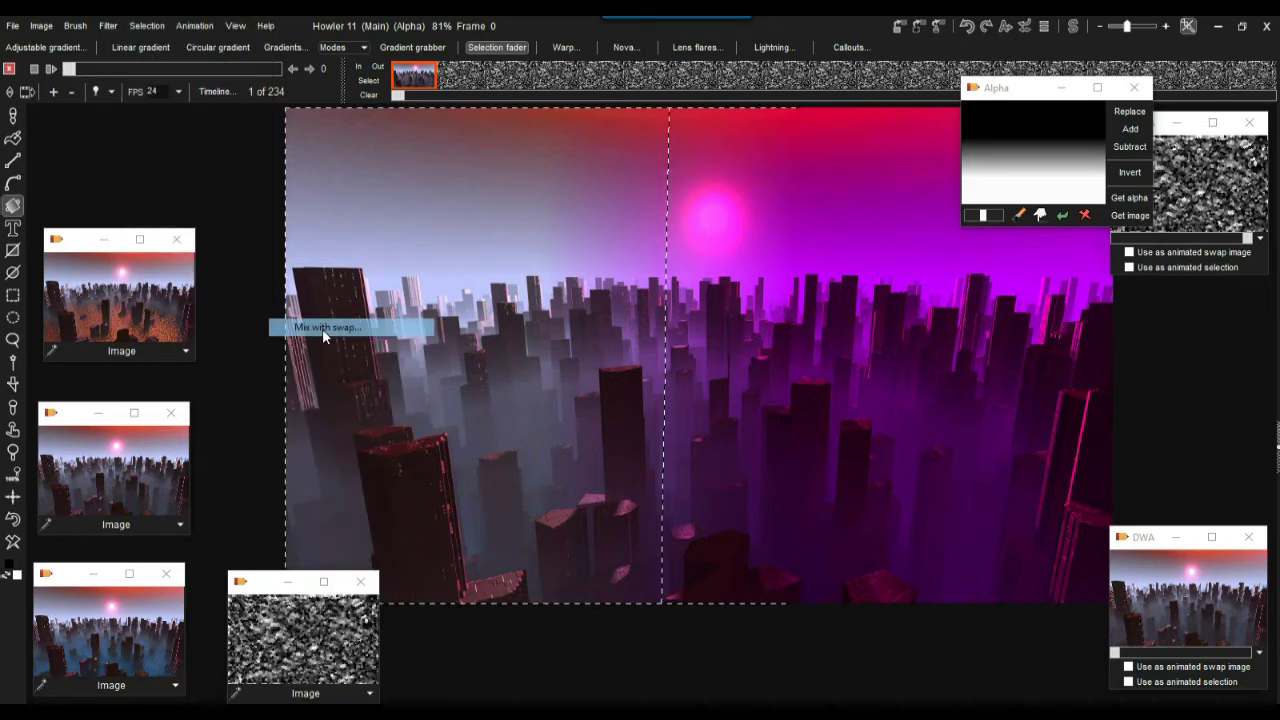
pyautogui.moveTo(589, 362); pyautogui.dragTo(690, 362)
pyautogui.moveTo(606, 312); pyautogui.dragTo(717, 519)
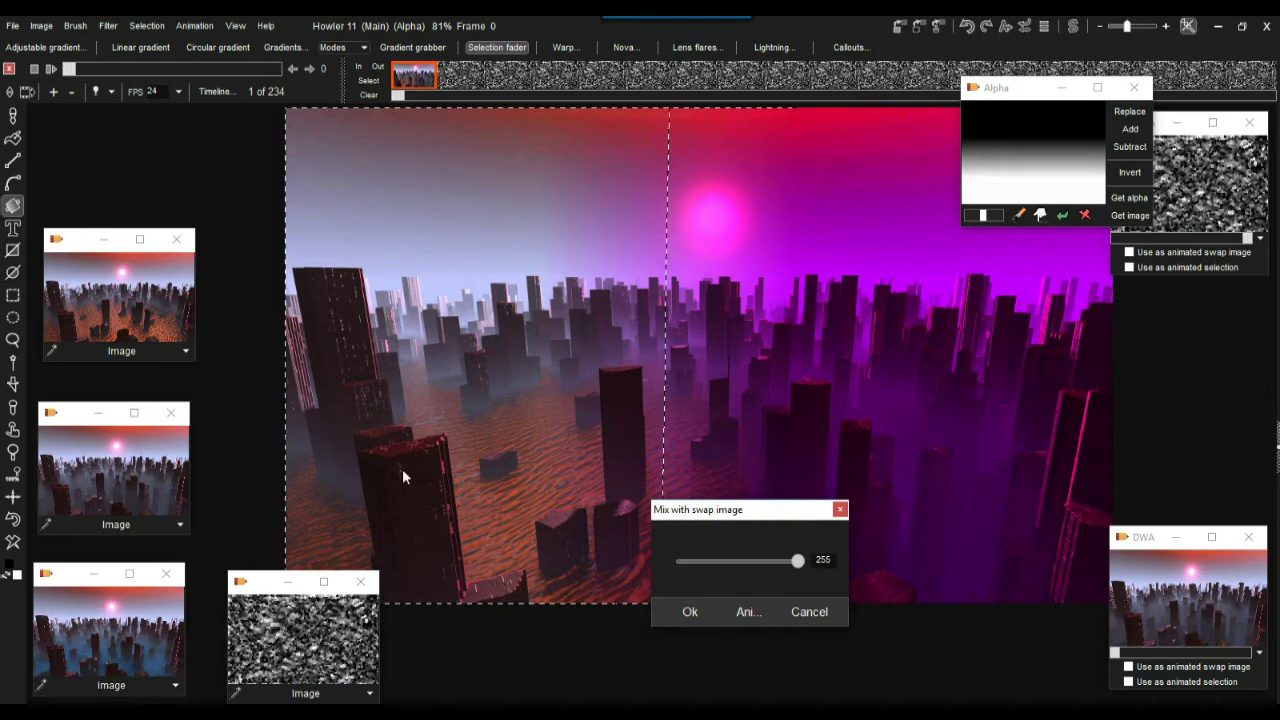
pyautogui.moveTo(797, 560); pyautogui.dragTo(847, 565)
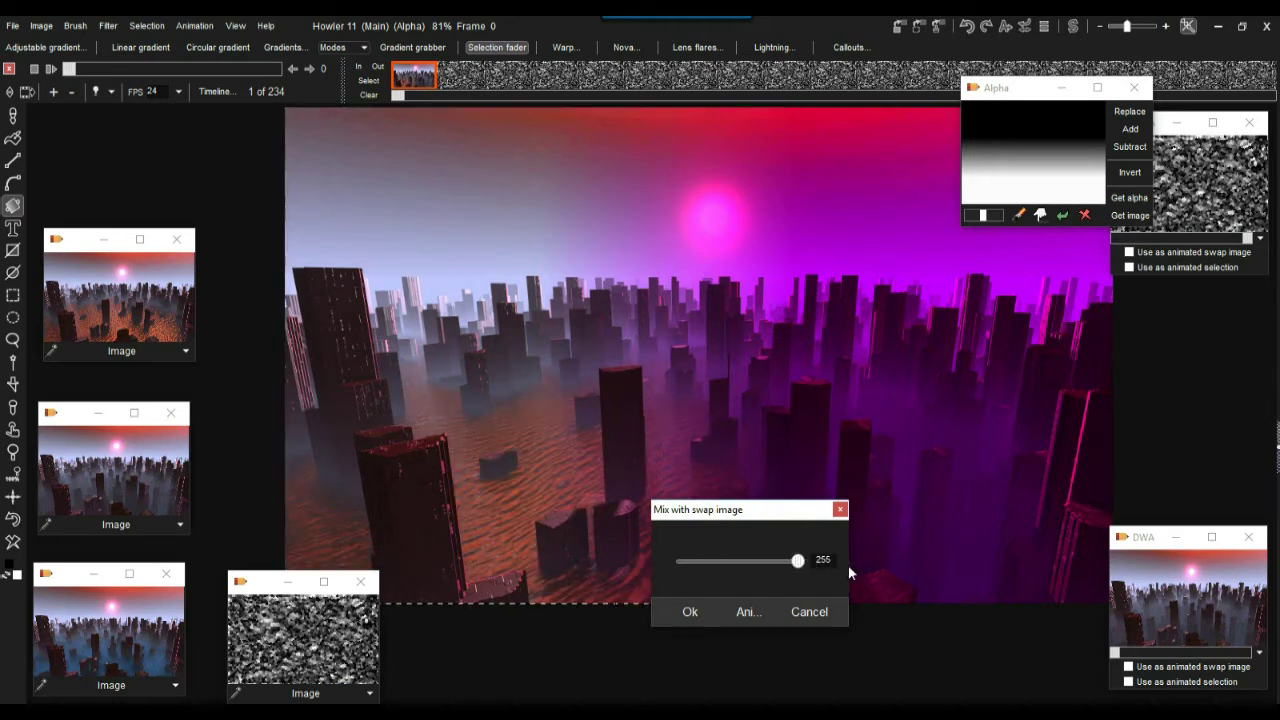
pyautogui.click(690, 612)
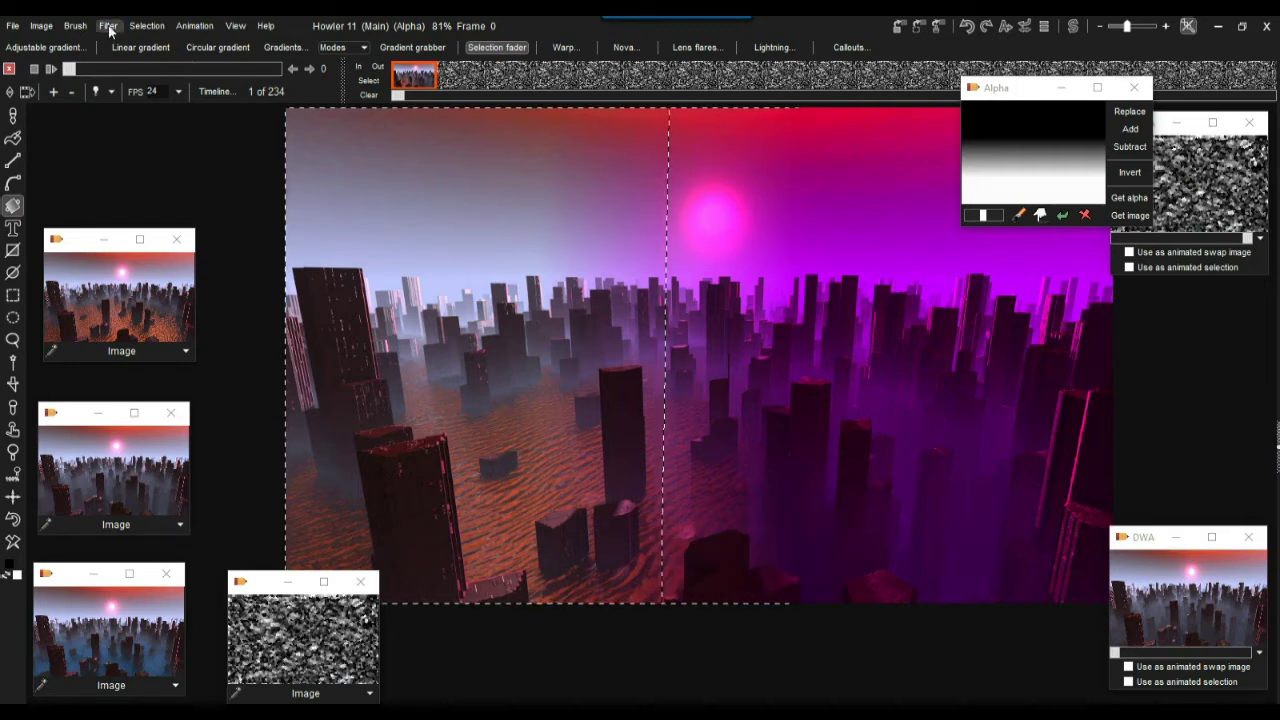
pyautogui.click(146, 25)
pyautogui.click(172, 32)
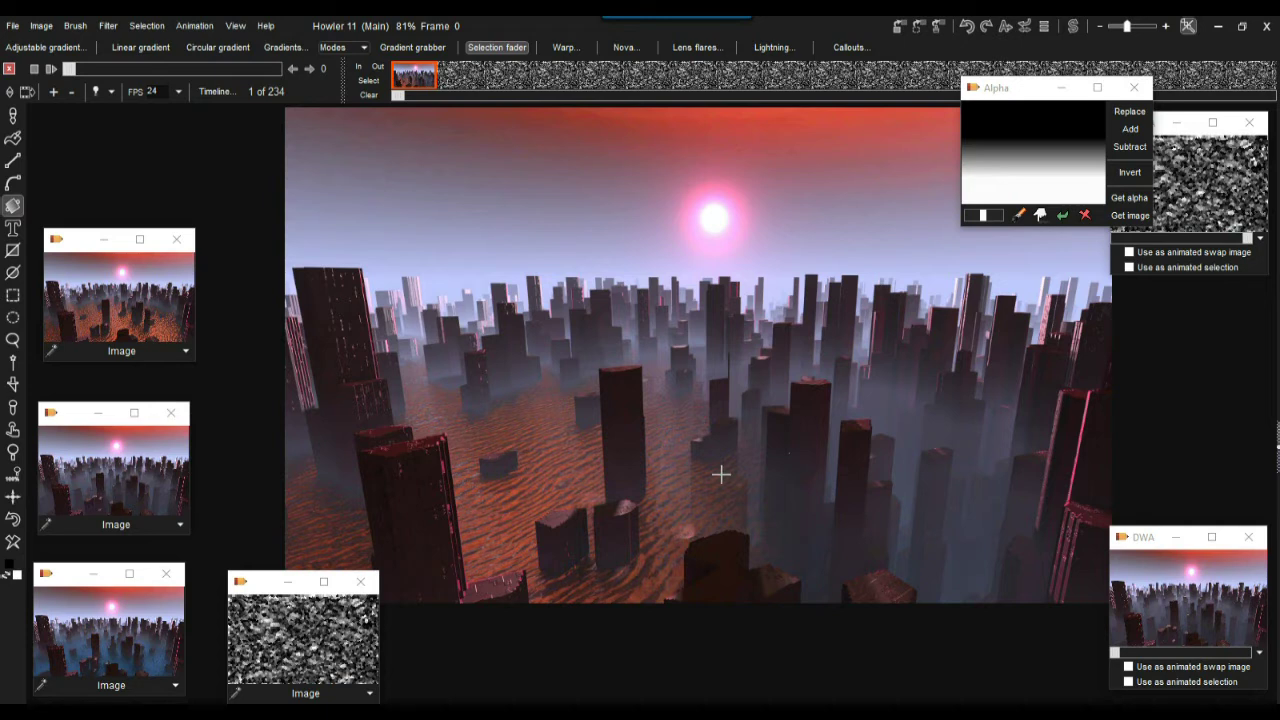
# Examine the transition between the orange ground and foggy buildings up close, including the small white speck on the dark tower
pyautogui.scroll(1, 449, 456)
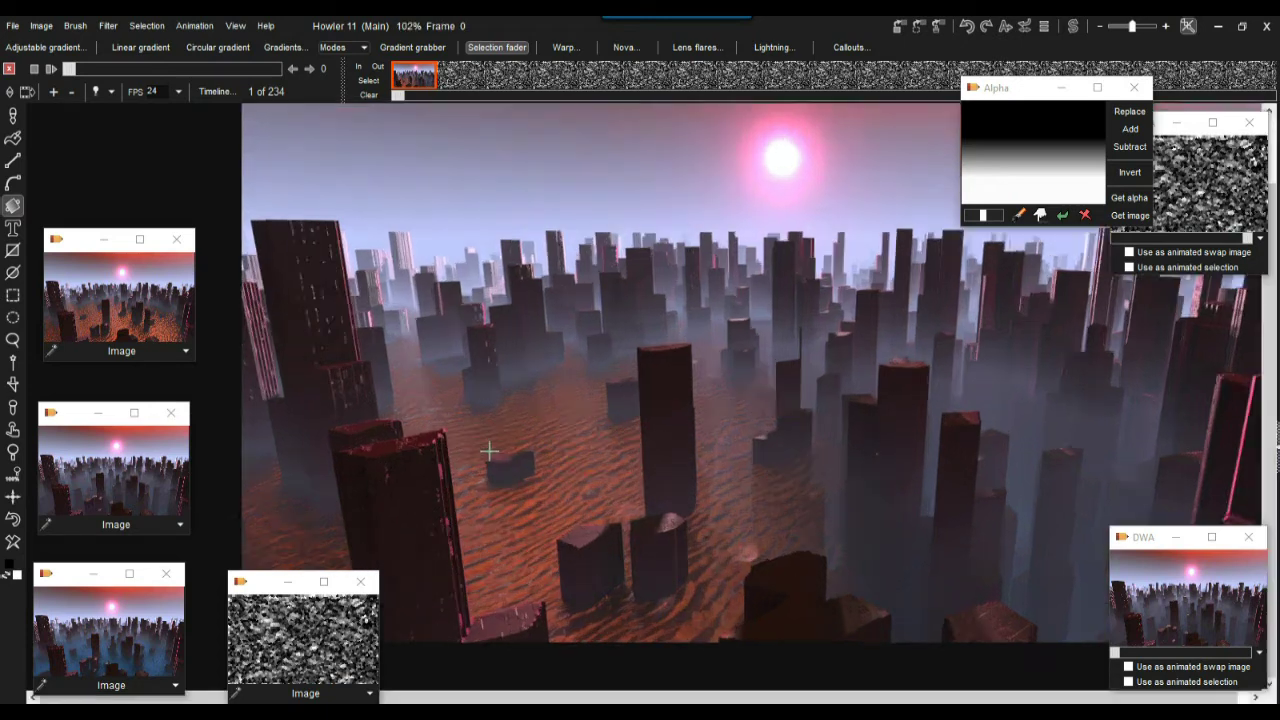
pyautogui.scroll(2, 489, 452)
pyautogui.moveTo(1008, 491); pyautogui.dragTo(651, 337)
pyautogui.scroll(4, 486, 400)
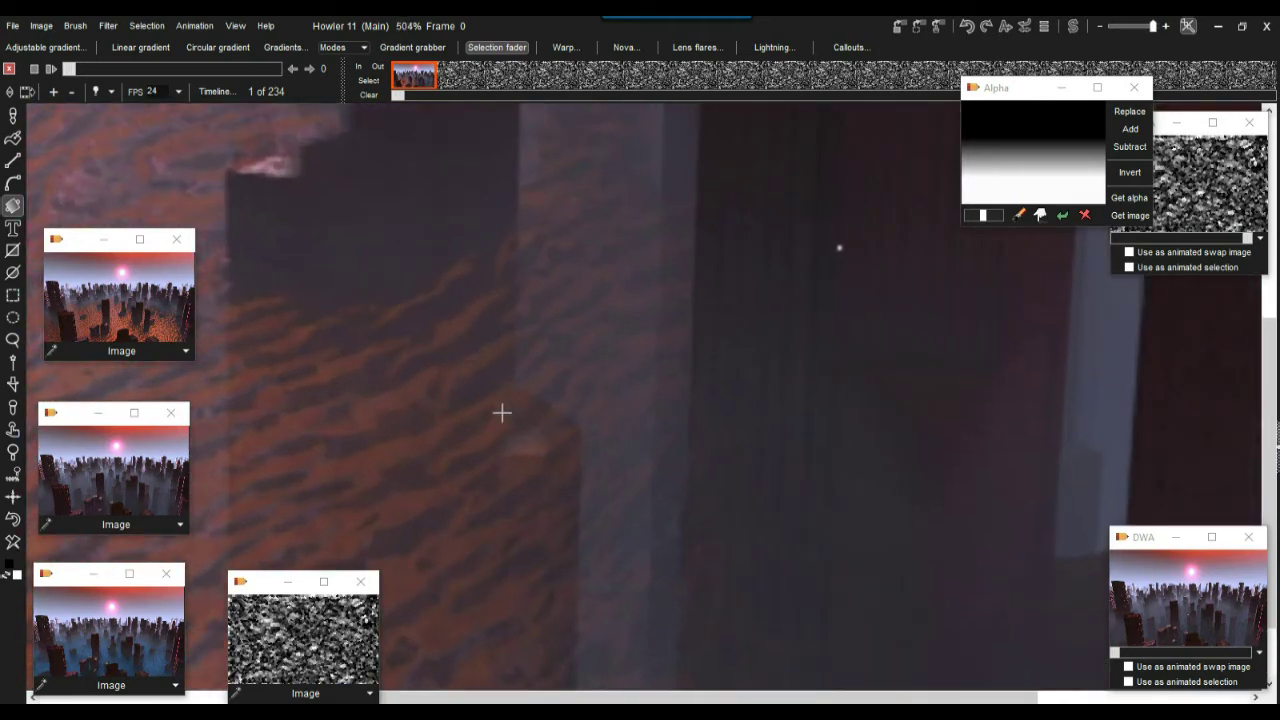
pyautogui.scroll(-1, 844, 376)
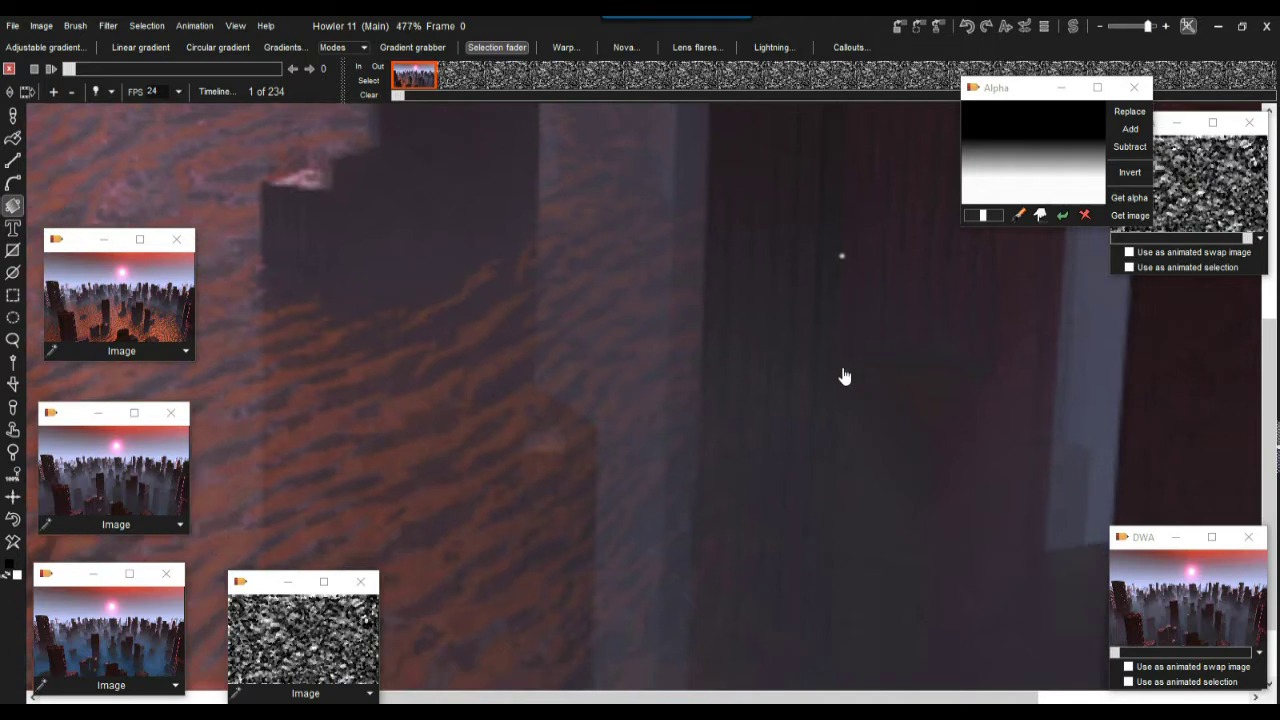
pyautogui.scroll(-5, 723, 377)
pyautogui.scroll(4, 766, 374)
pyautogui.scroll(-1, 820, 323)
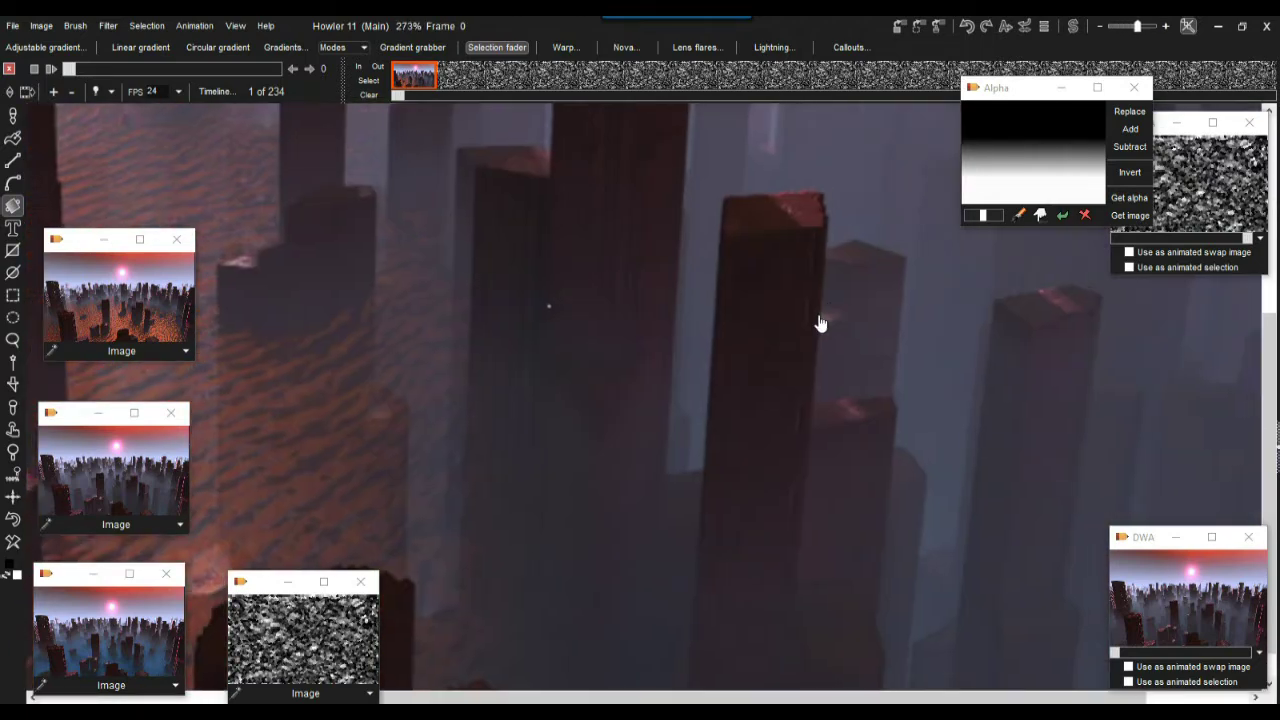
pyautogui.moveTo(820, 323); pyautogui.dragTo(660, 329)
pyautogui.scroll(-2, 874, 466)
pyautogui.scroll(2, 751, 374)
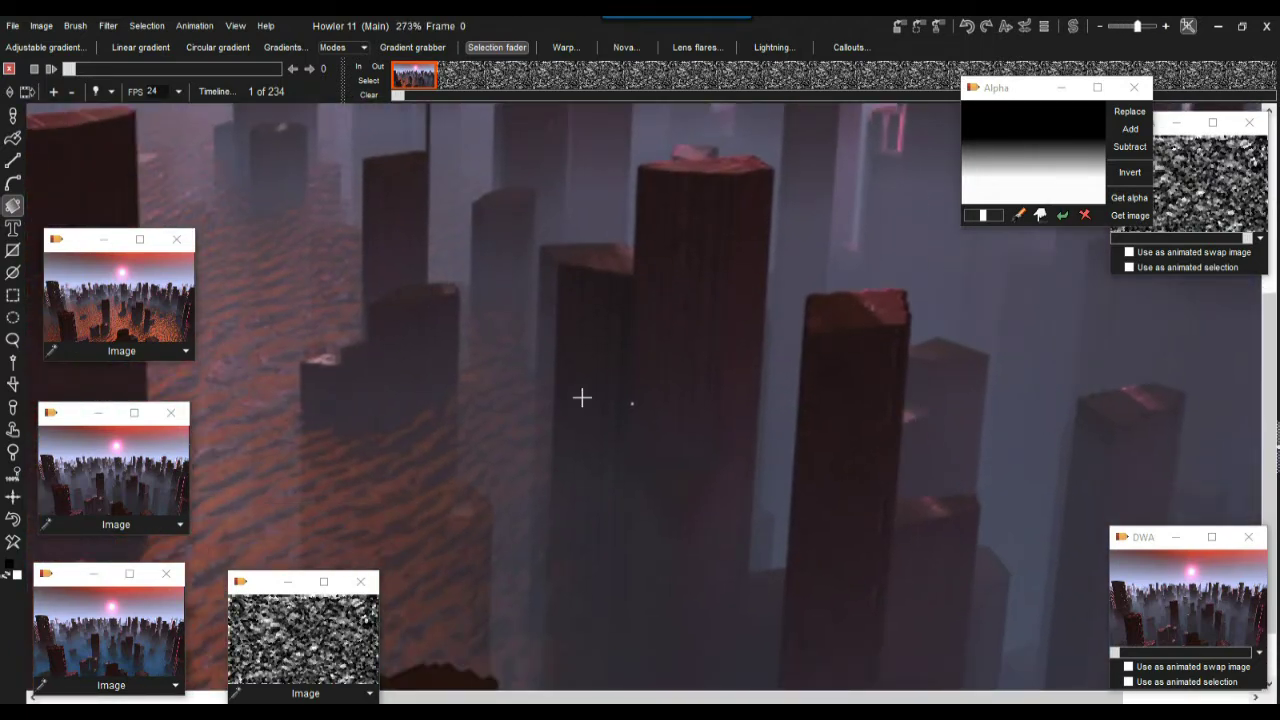
pyautogui.scroll(5, 671, 406)
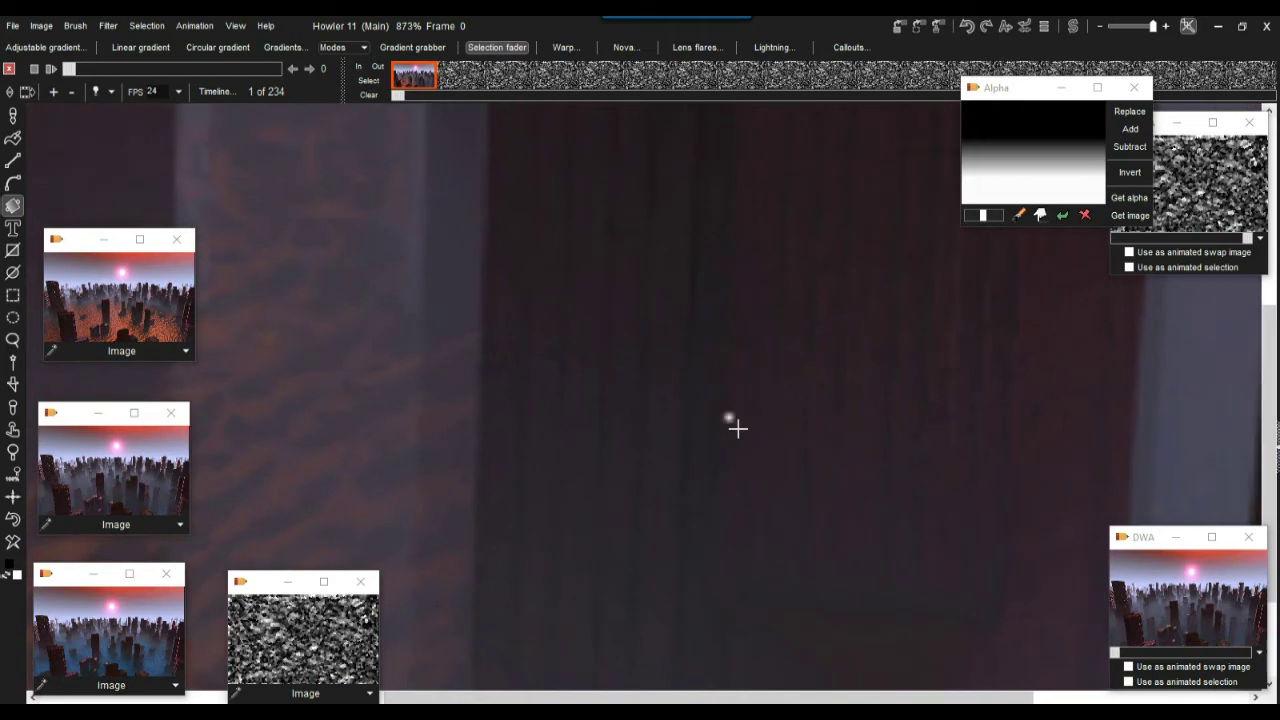
pyautogui.moveTo(774, 417); pyautogui.dragTo(803, 411)
pyautogui.scroll(1, 693, 380)
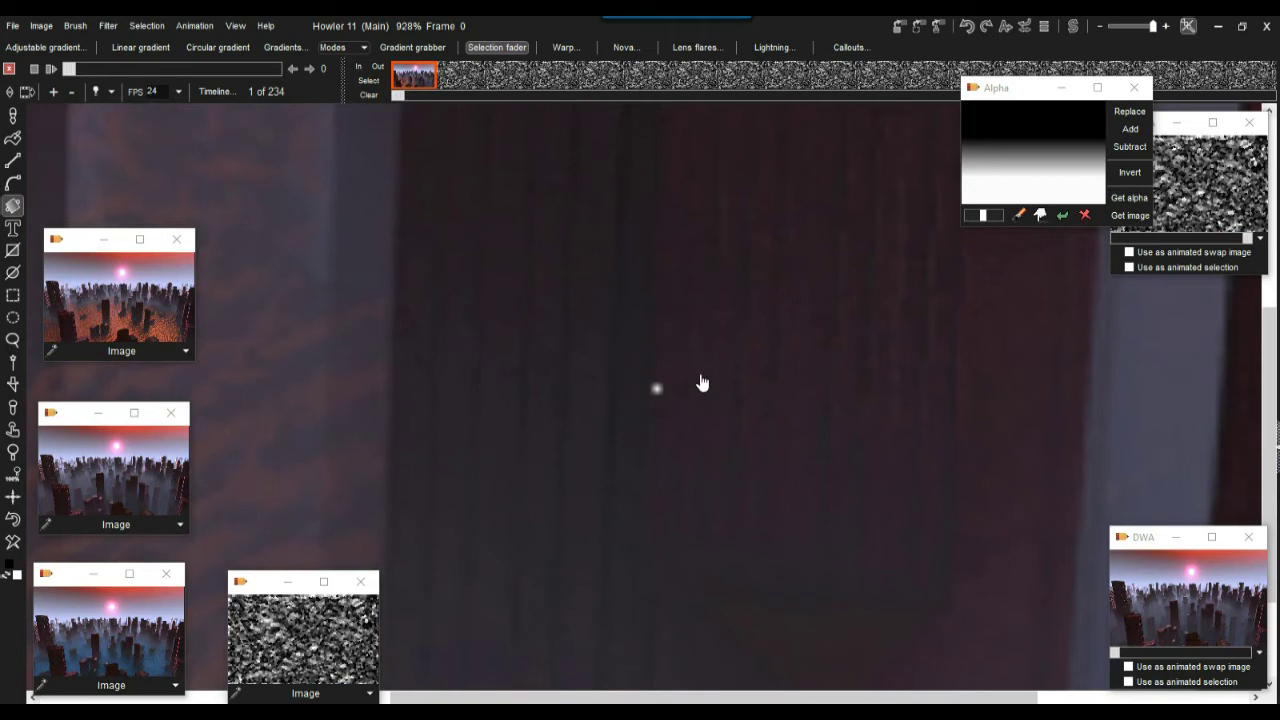
pyautogui.scroll(1, 693, 380)
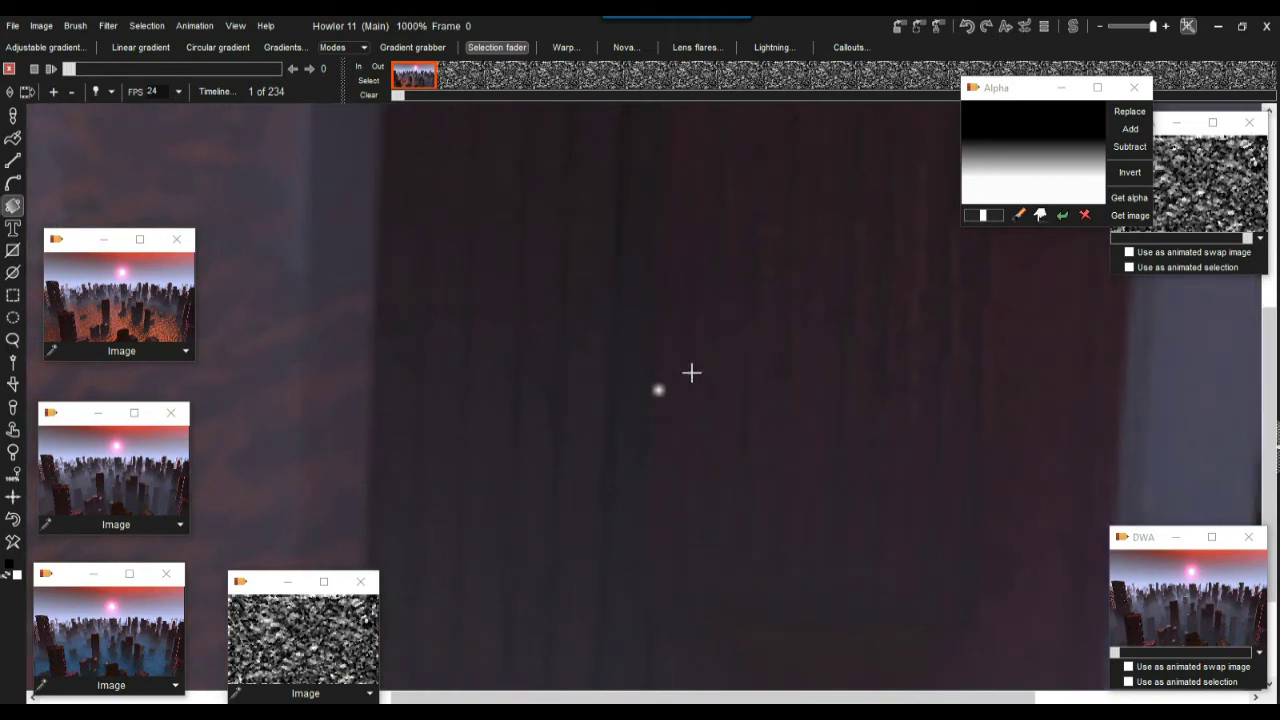
pyautogui.scroll(-8, 691, 386)
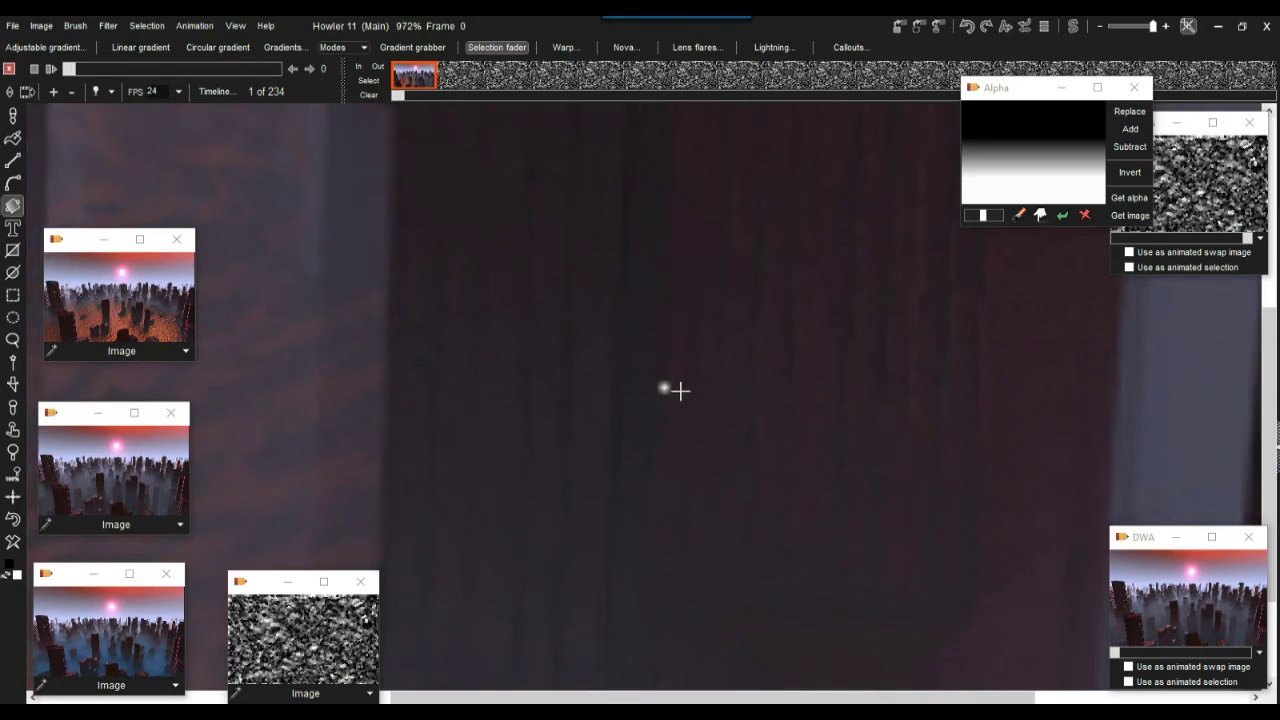
pyautogui.scroll(-3, 540, 424)
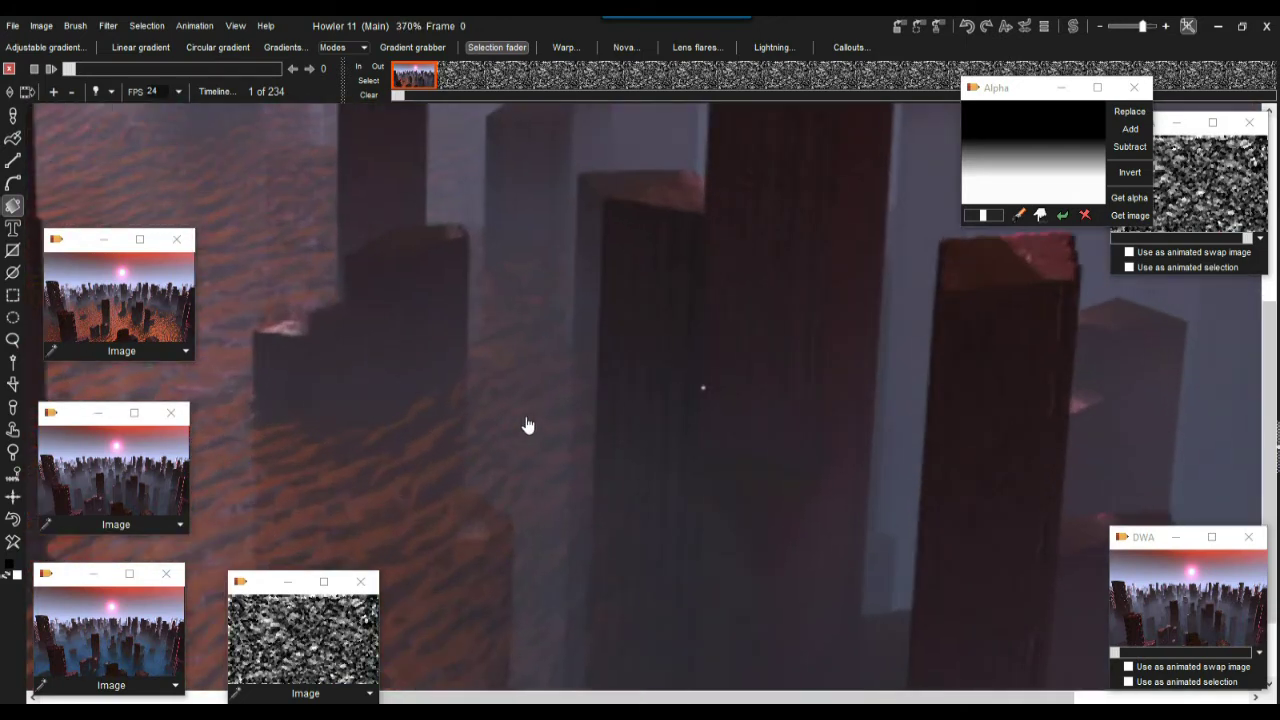
pyautogui.moveTo(608, 346); pyautogui.dragTo(583, 337)
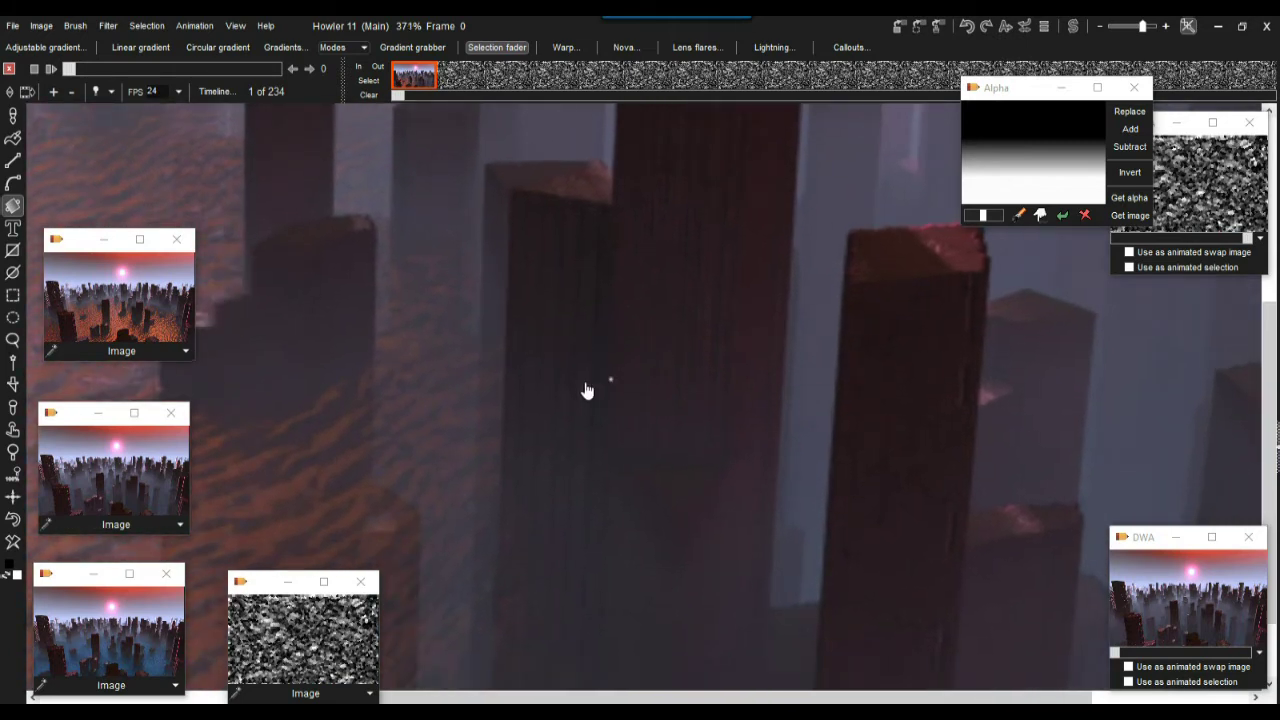
# Sample the tower's dark colour just below the white speck, using a 1 pixel sample size
pyautogui.scroll(10, 600, 392)
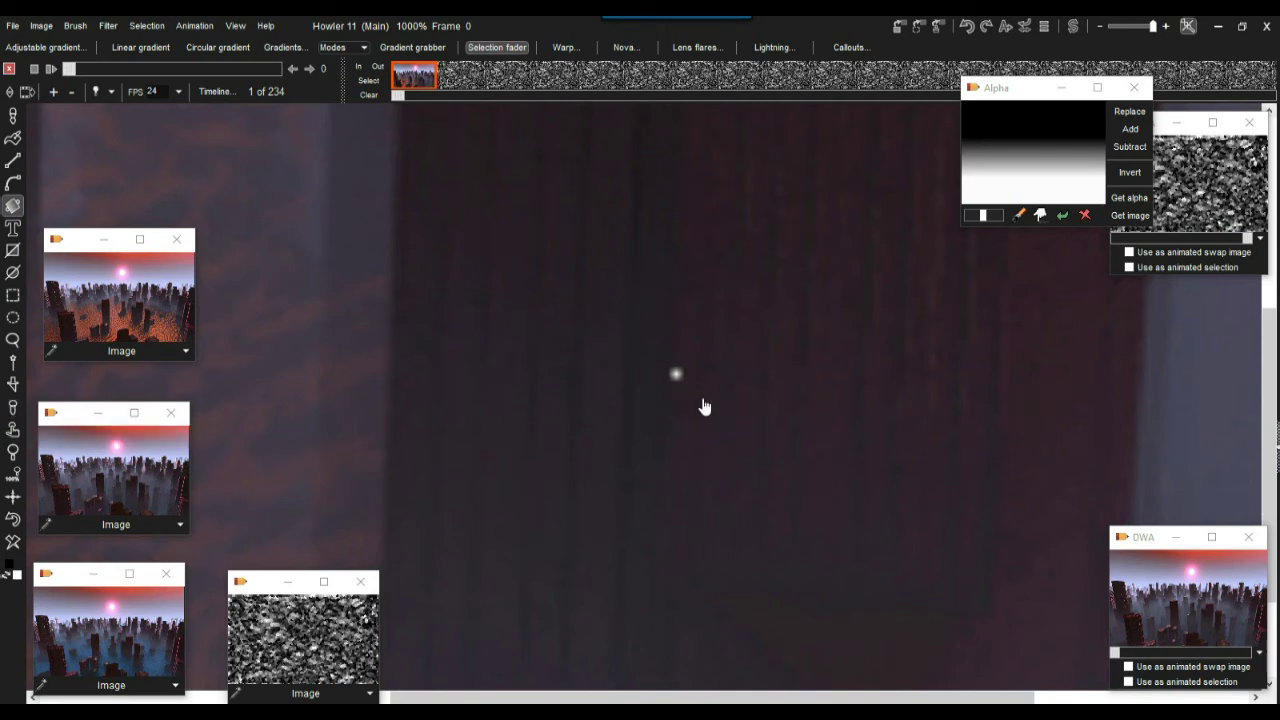
pyautogui.hscroll(3, 703, 399)
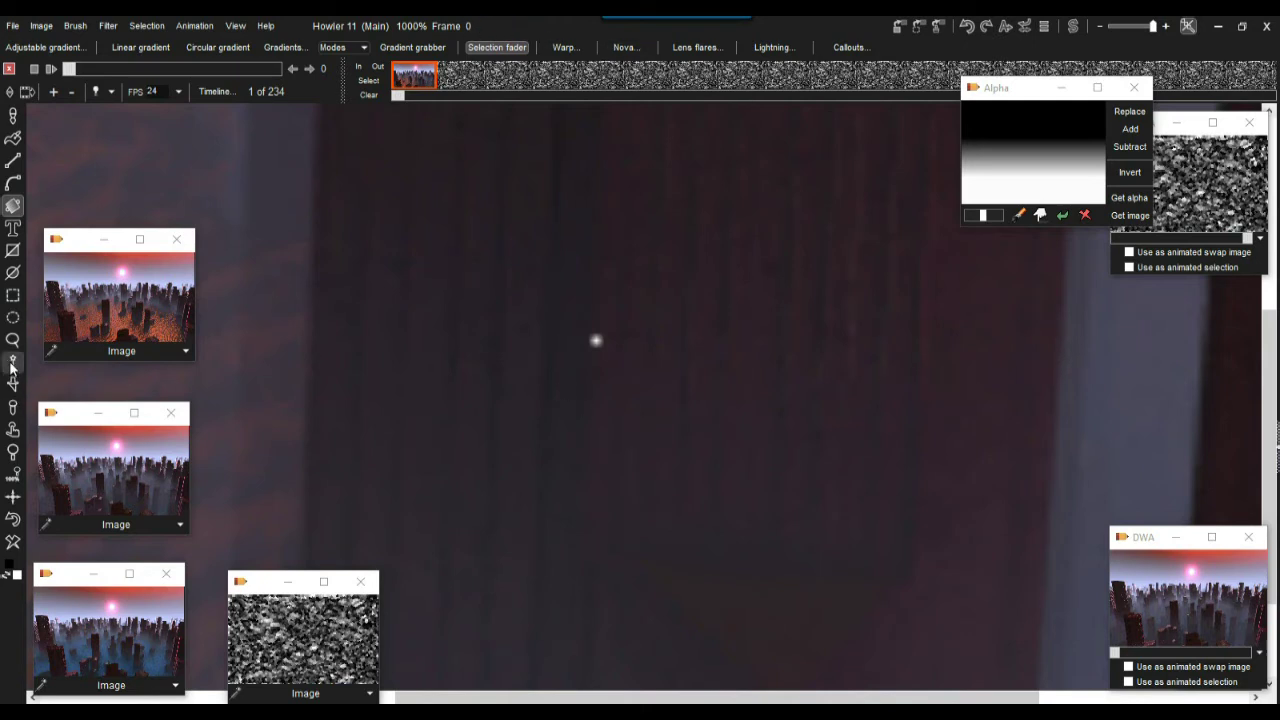
pyautogui.click(12, 414)
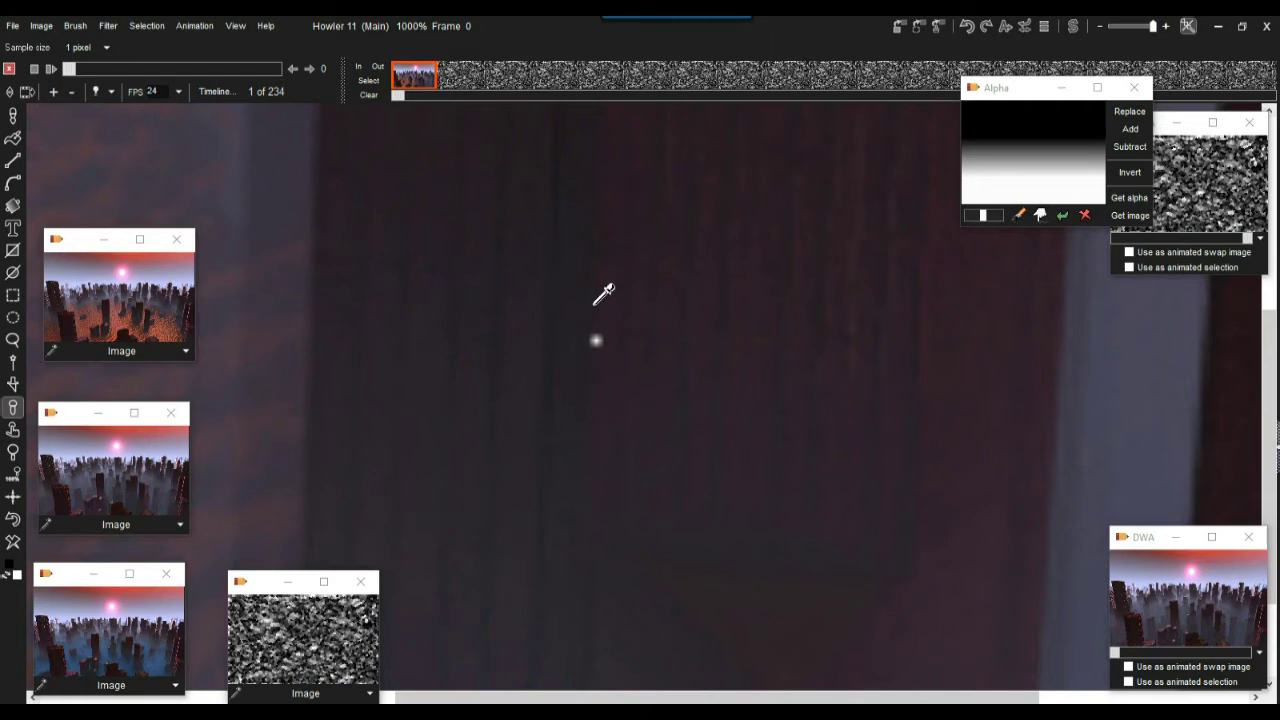
pyautogui.click(595, 366)
# Paint over the white speck on the dark tower using the Small airbrush preset
pyautogui.click(13, 116)
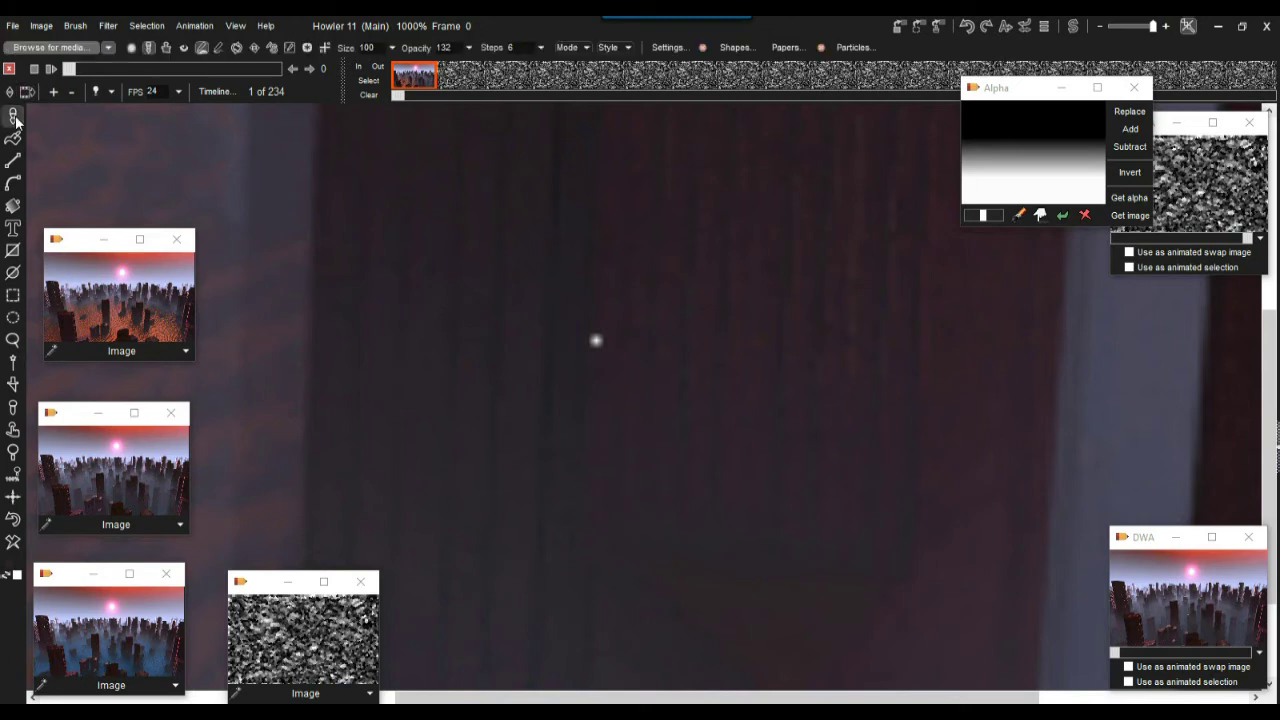
pyautogui.click(109, 48)
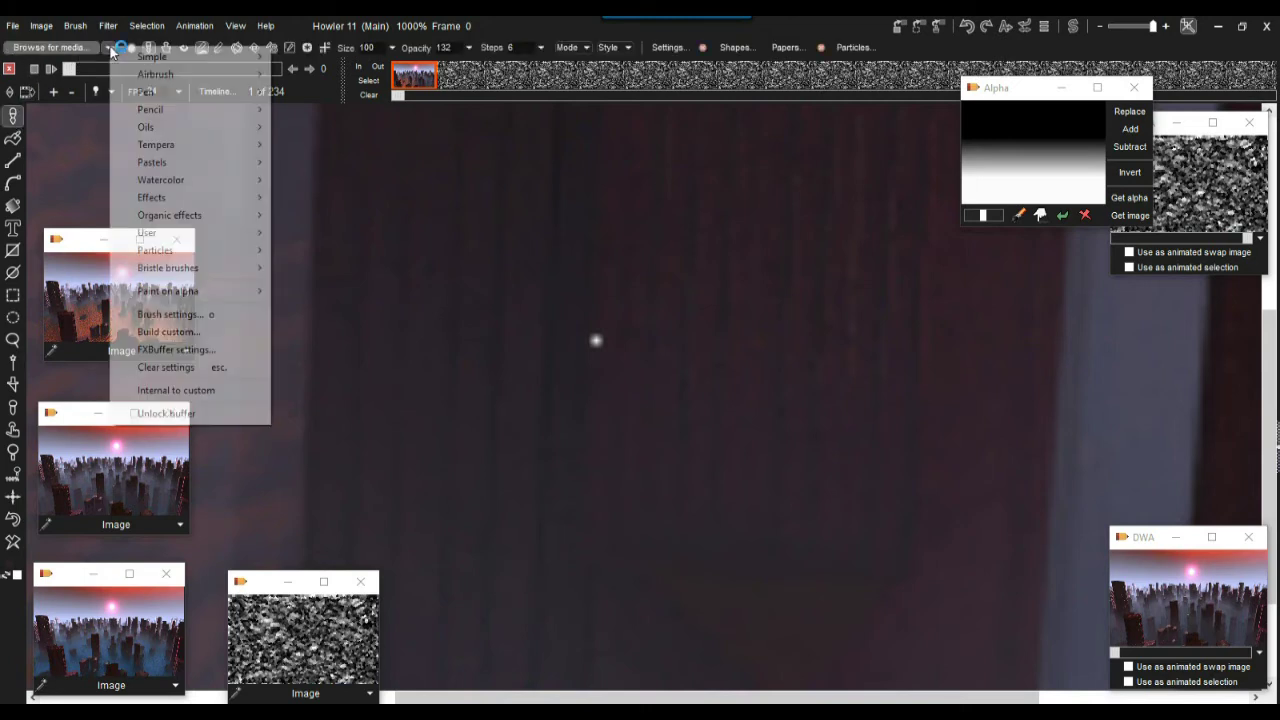
pyautogui.moveTo(146, 63)
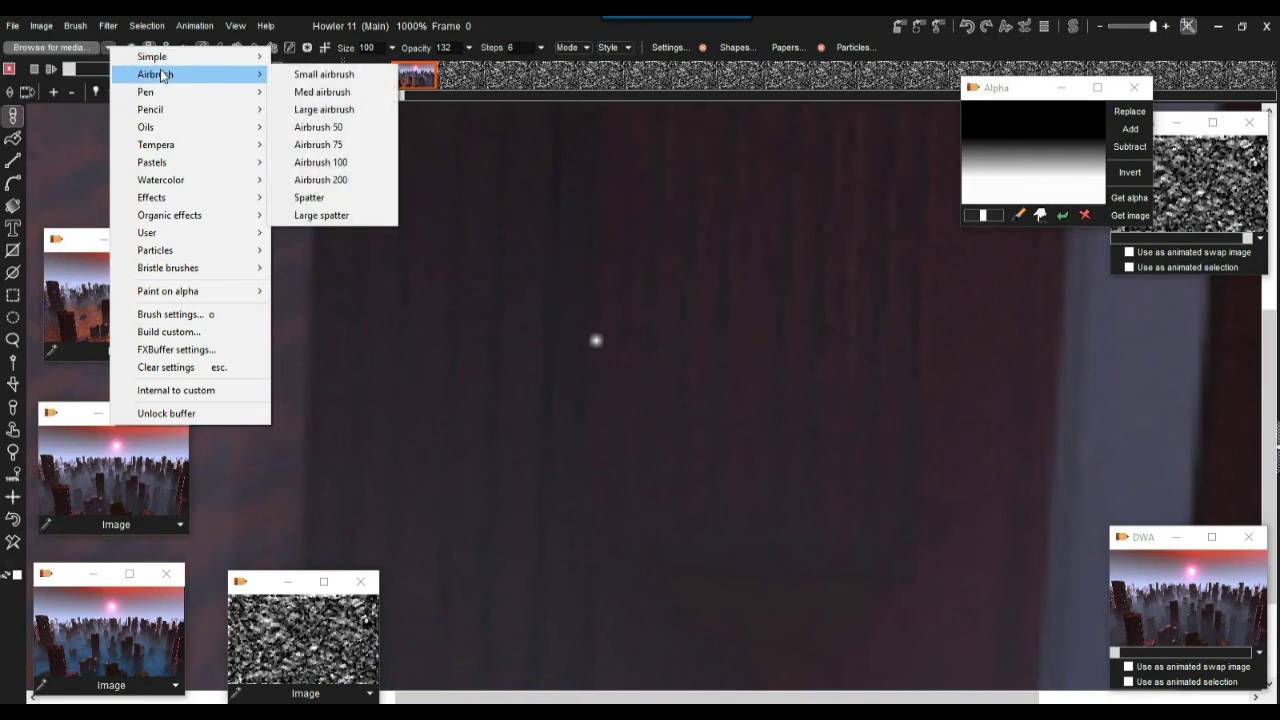
pyautogui.click(309, 76)
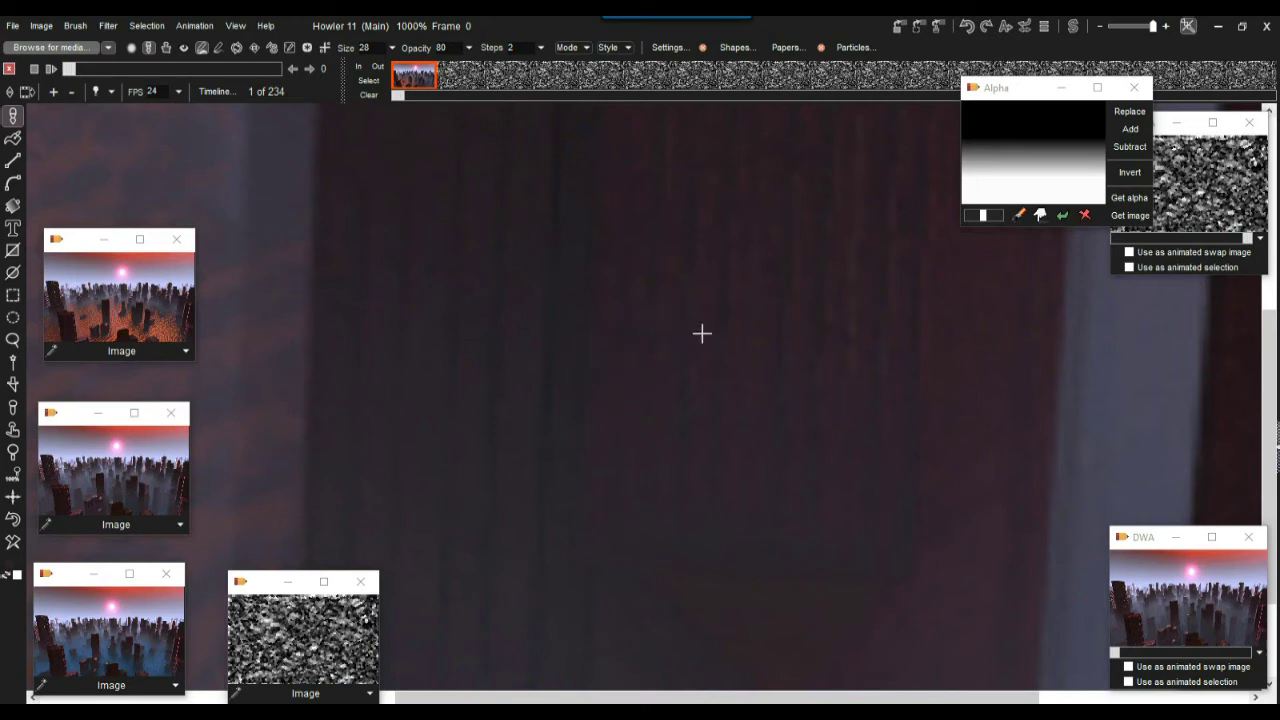
# Examine the blended city image as a whole and up close where the orange ground meets the foggy buildings
pyautogui.scroll(-1, 700, 335)
pyautogui.scroll(-6, 687, 341)
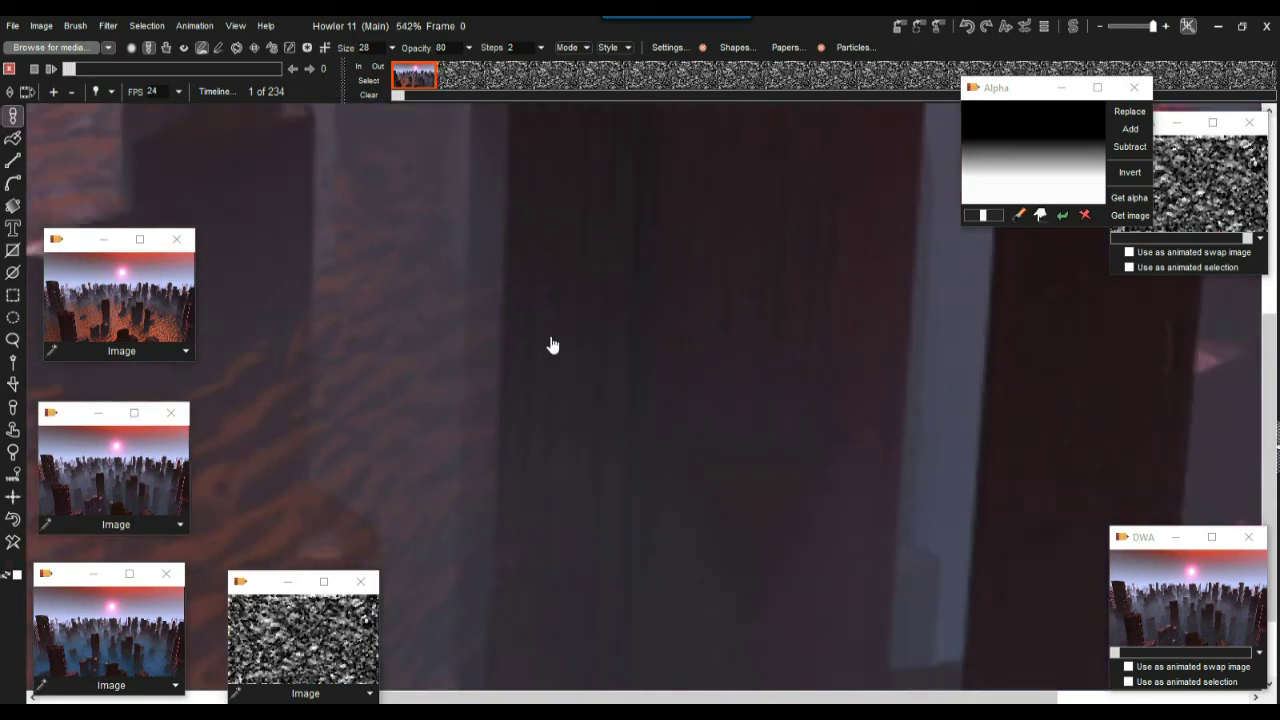
pyautogui.scroll(-4, 500, 352)
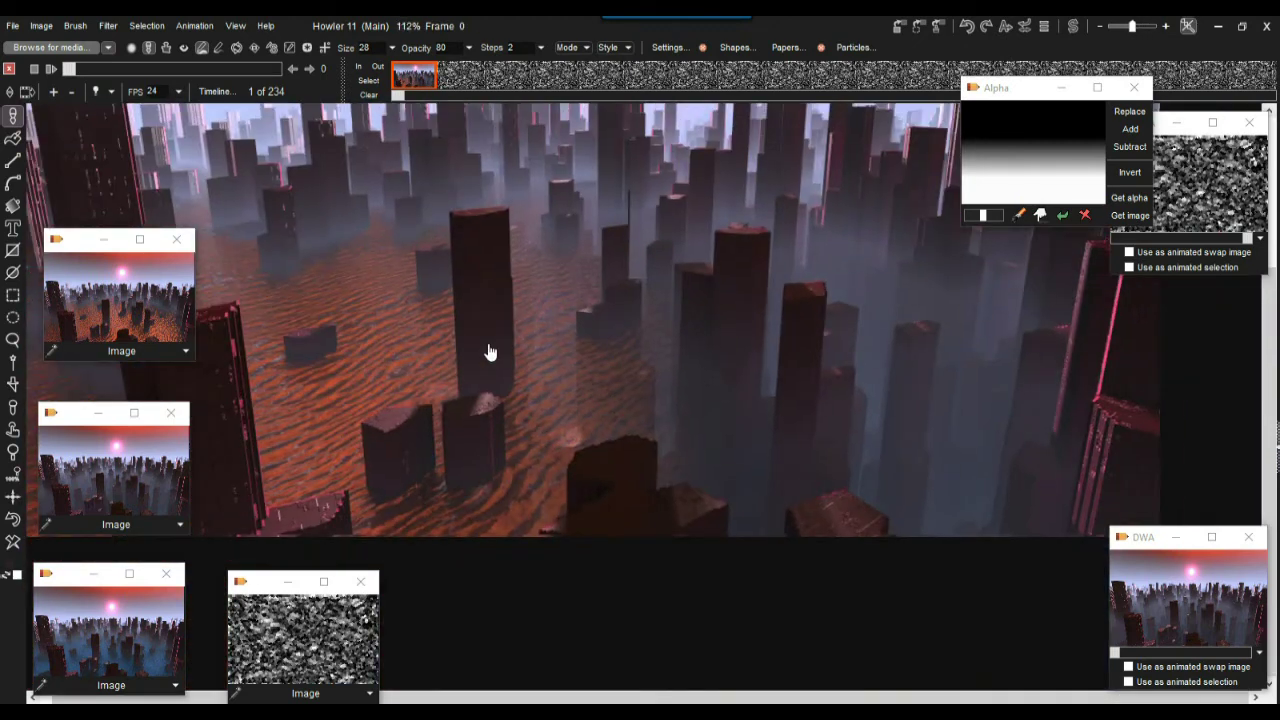
pyautogui.moveTo(437, 276); pyautogui.dragTo(757, 400)
pyautogui.scroll(7, 757, 400)
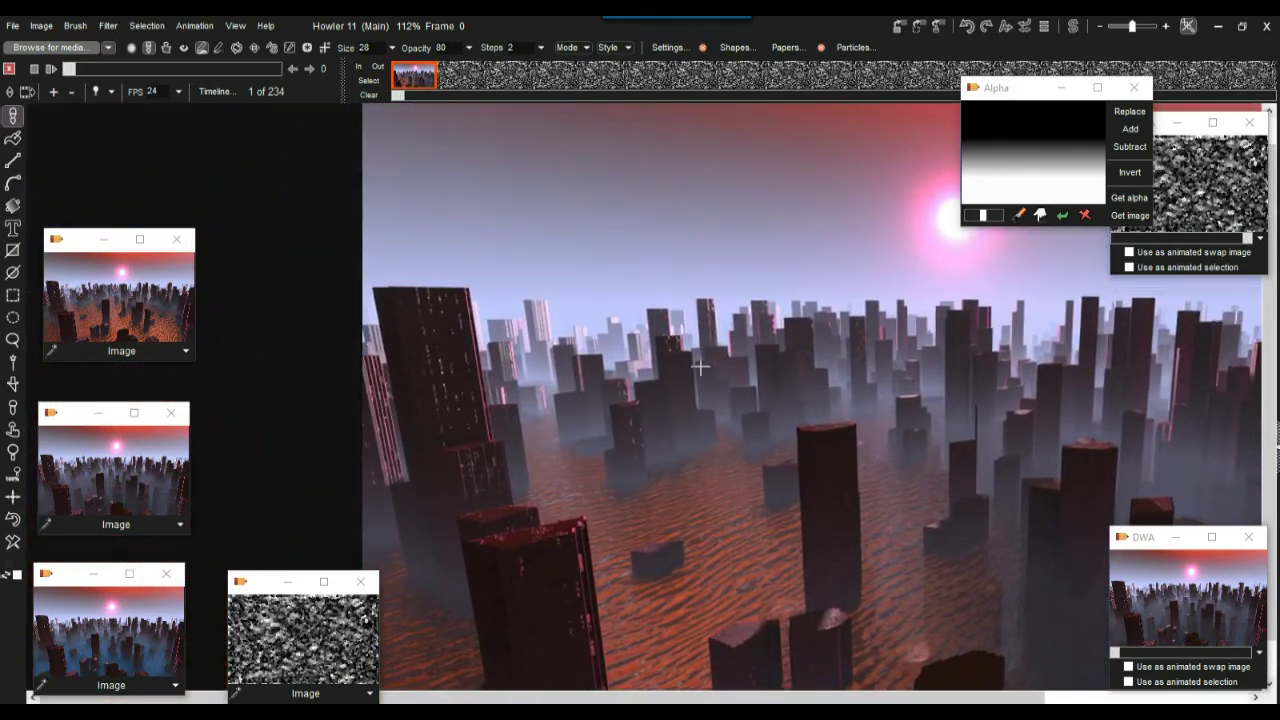
pyautogui.scroll(-2, 737, 357)
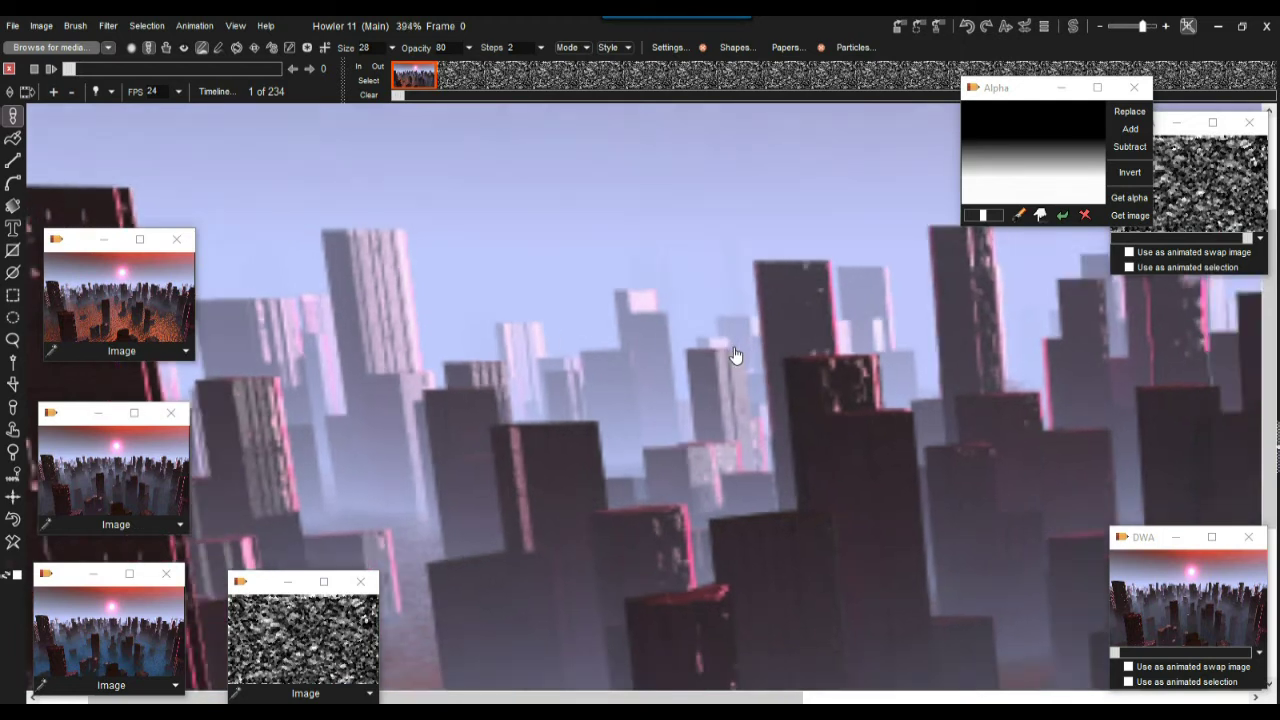
pyautogui.moveTo(917, 601); pyautogui.dragTo(791, 431)
pyautogui.scroll(-3, 700, 410)
pyautogui.moveTo(608, 386); pyautogui.dragTo(563, 351)
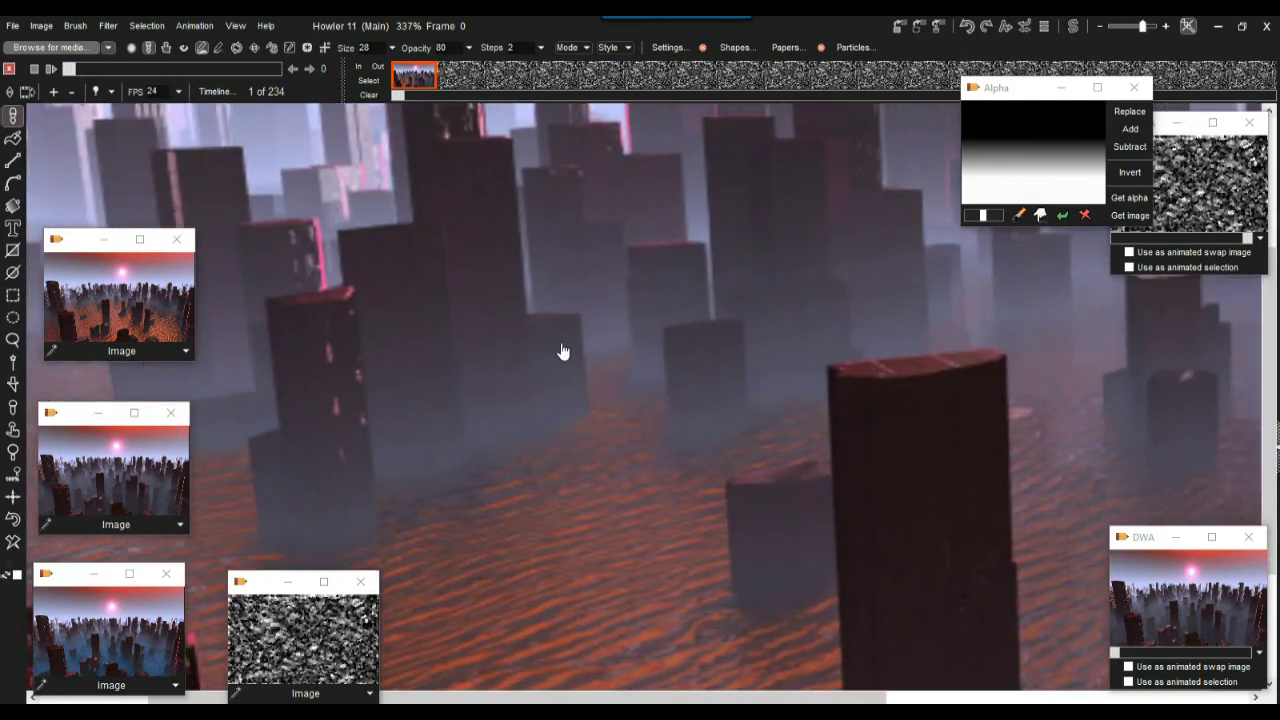
pyautogui.scroll(-3, 565, 360)
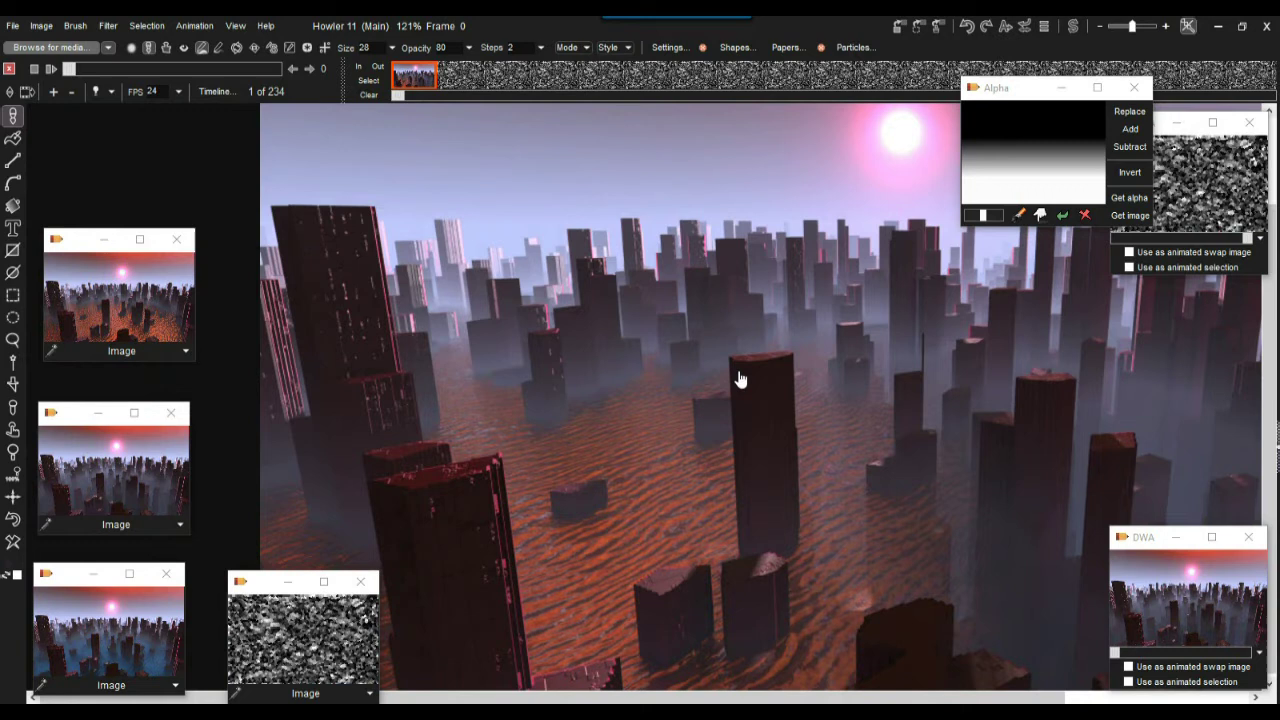
pyautogui.moveTo(737, 374); pyautogui.dragTo(463, 300)
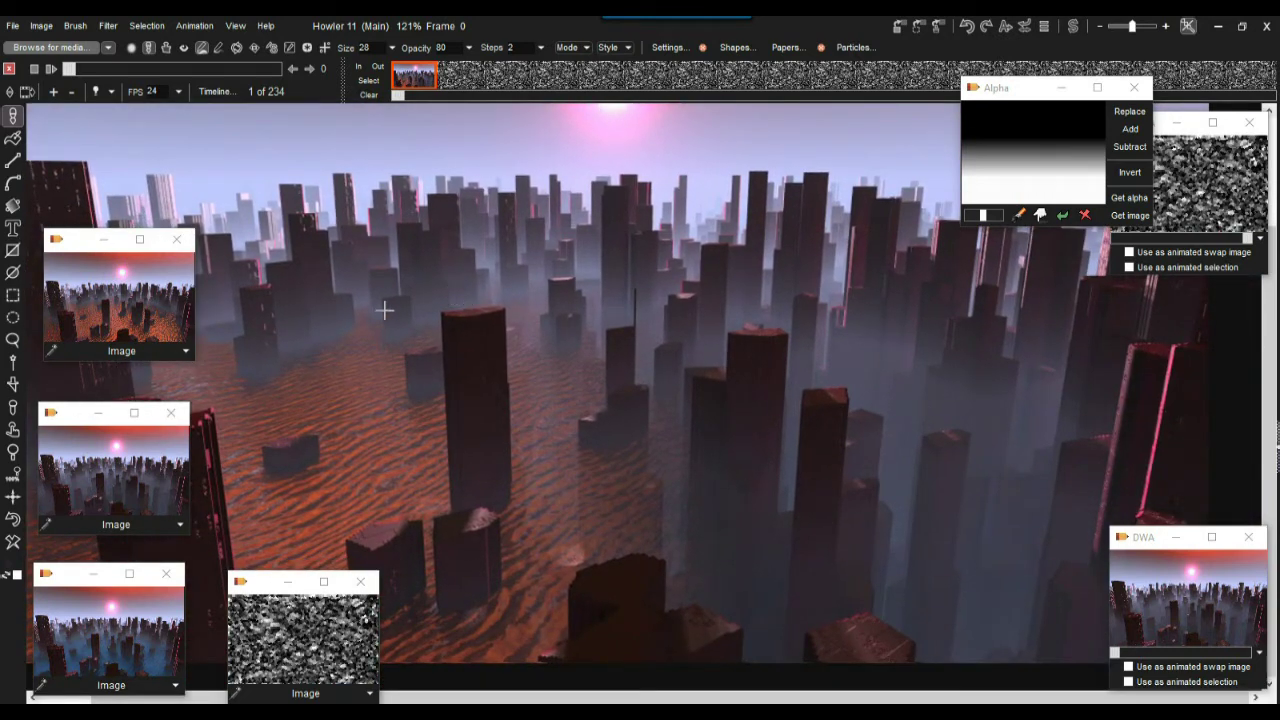
# Alternate the main image between the stored orange-ground render and the stored foggy render to compare them
pyautogui.click(117, 311)
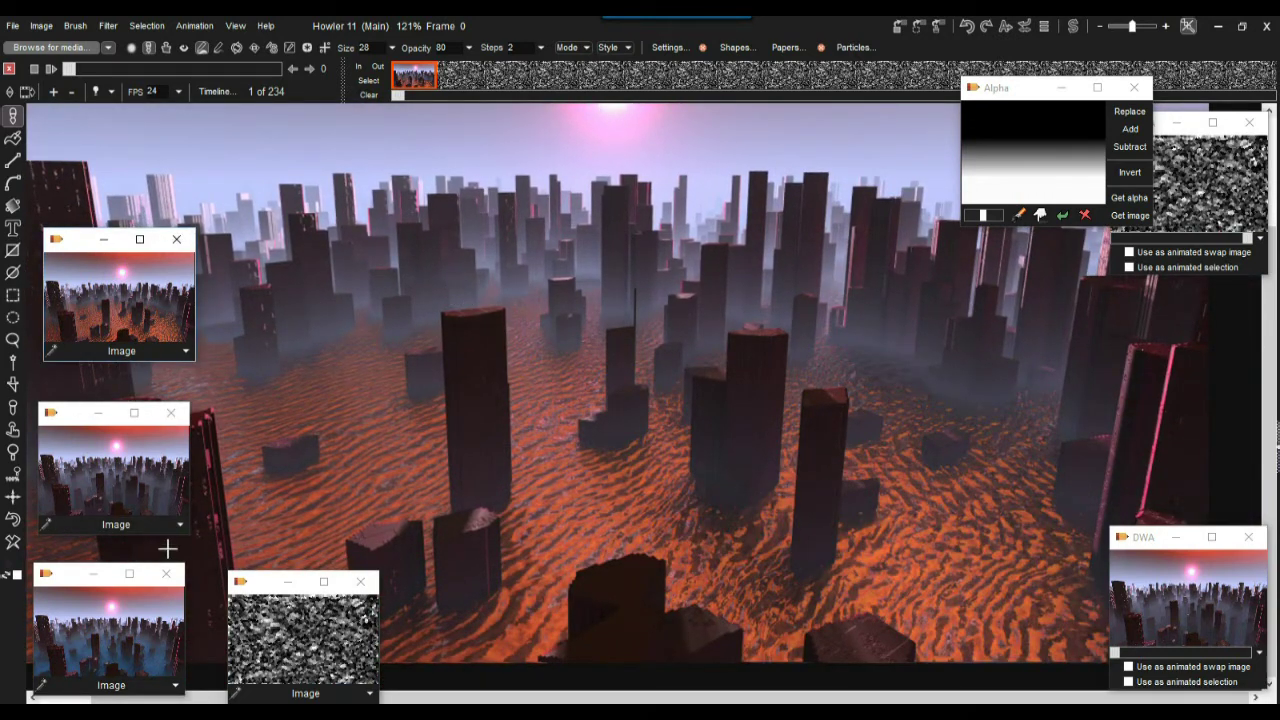
pyautogui.click(106, 483)
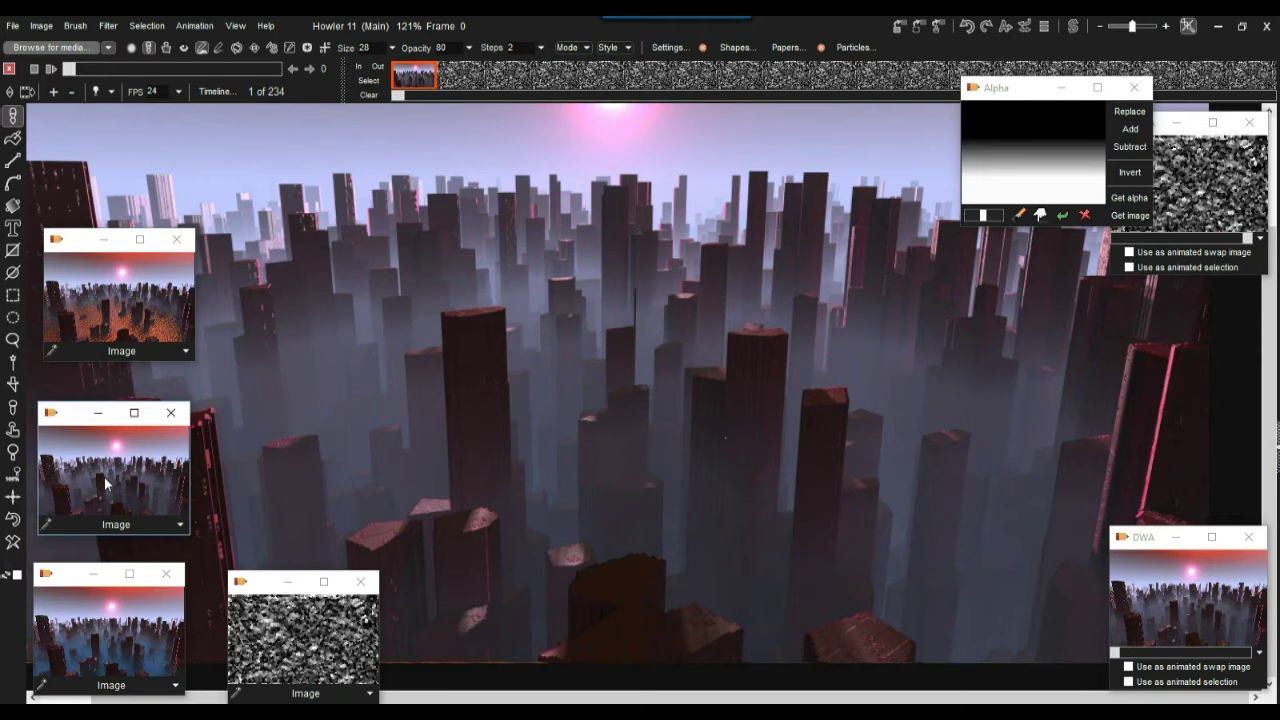
pyautogui.click(104, 300)
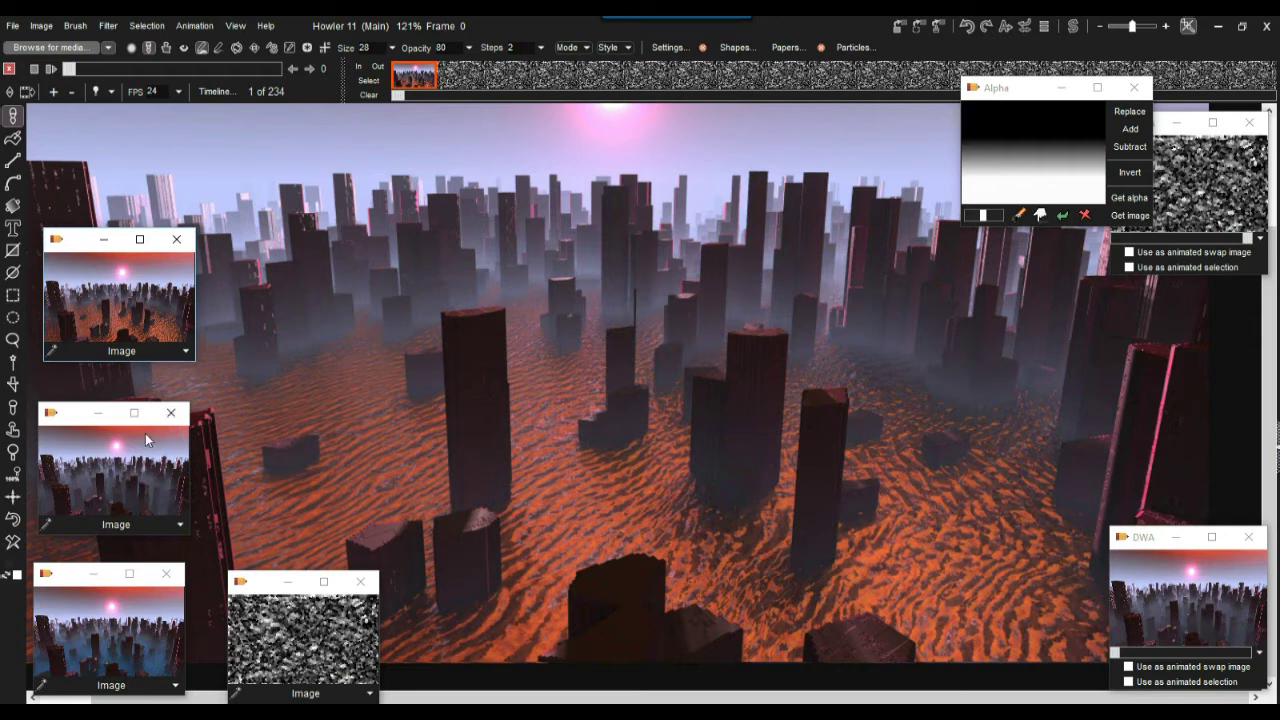
pyautogui.click(116, 481)
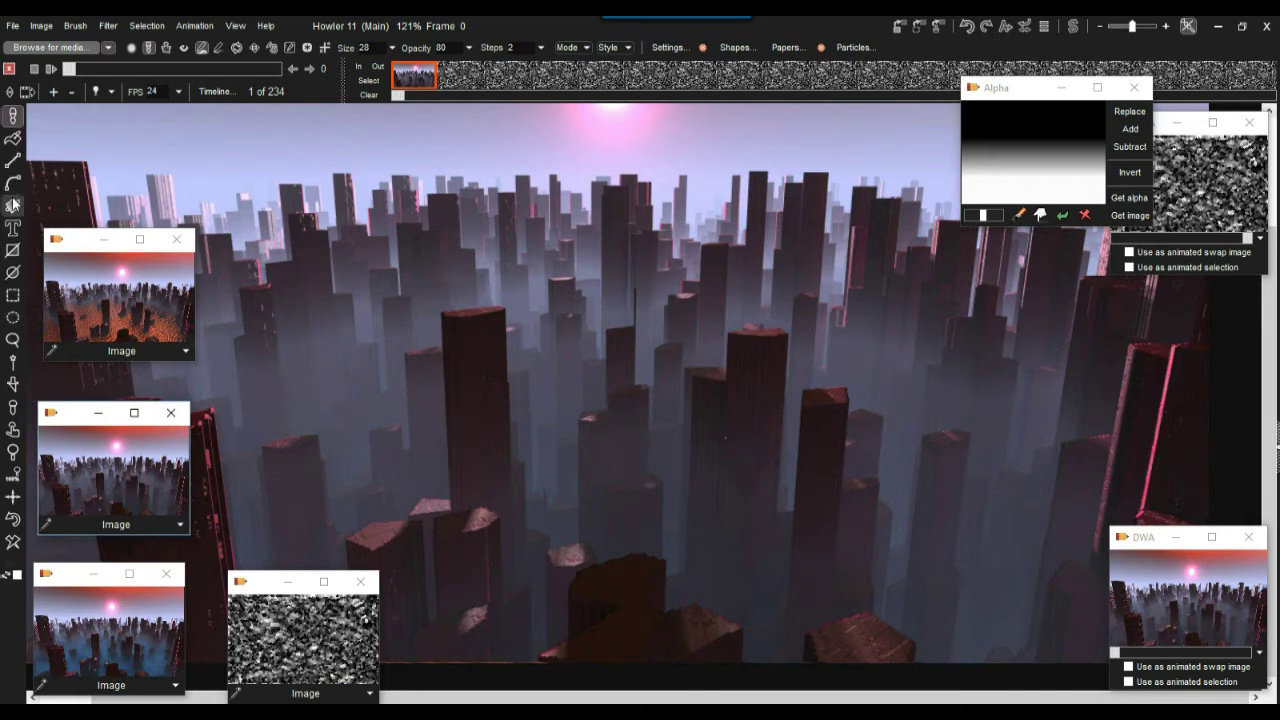
pyautogui.press('-')
pyautogui.click(14, 230)
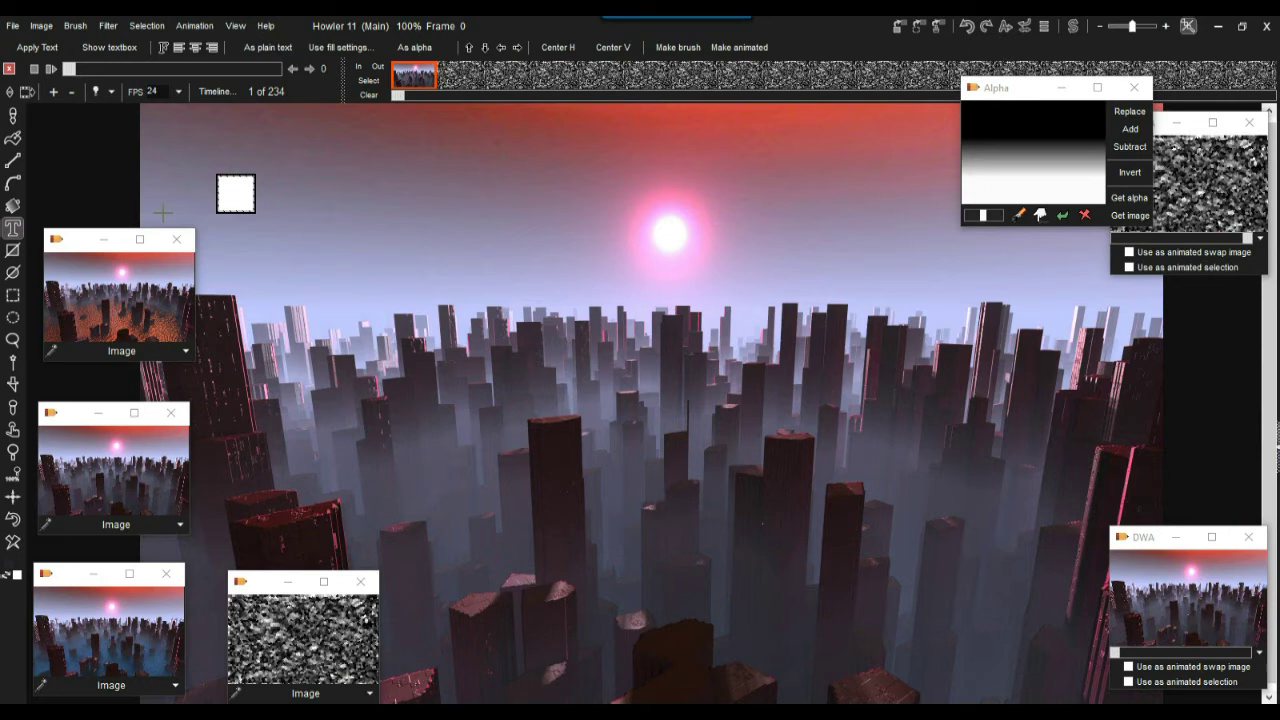
pyautogui.moveTo(418, 318); pyautogui.dragTo(486, 529)
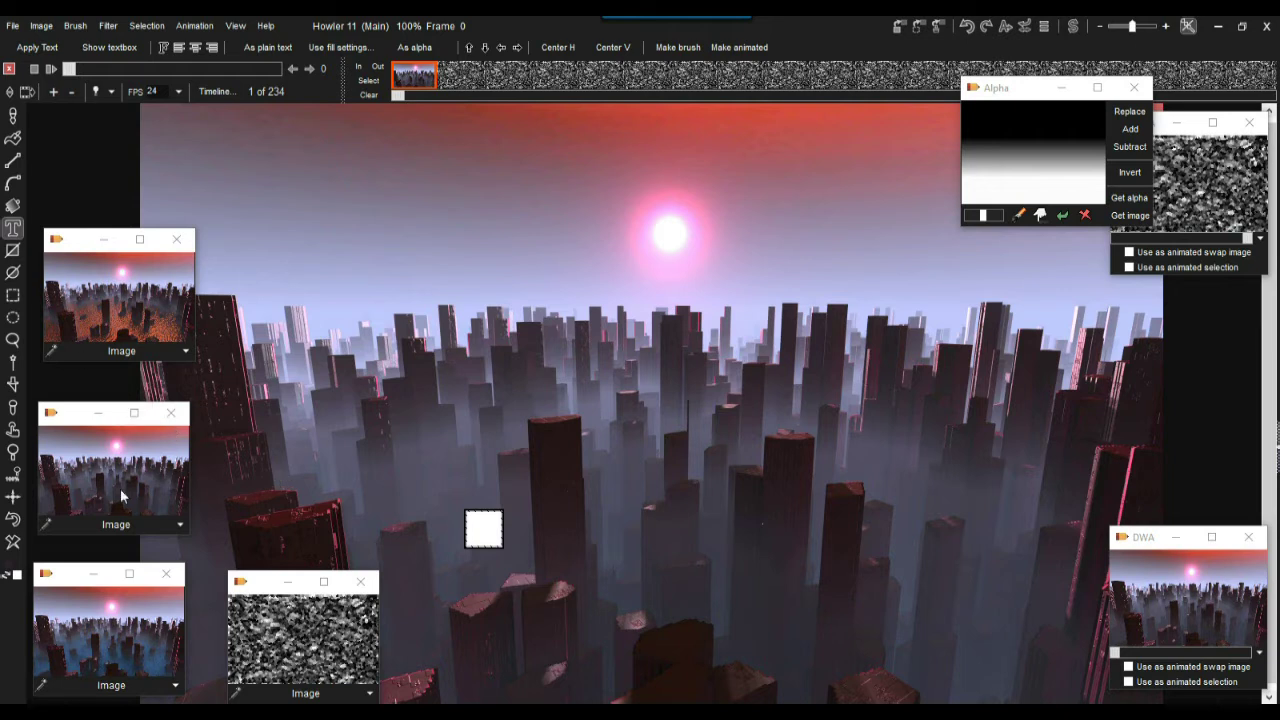
# Undo the stored-image swaps back to the blended city image, and clear its restored selection
pyautogui.click(13, 519)
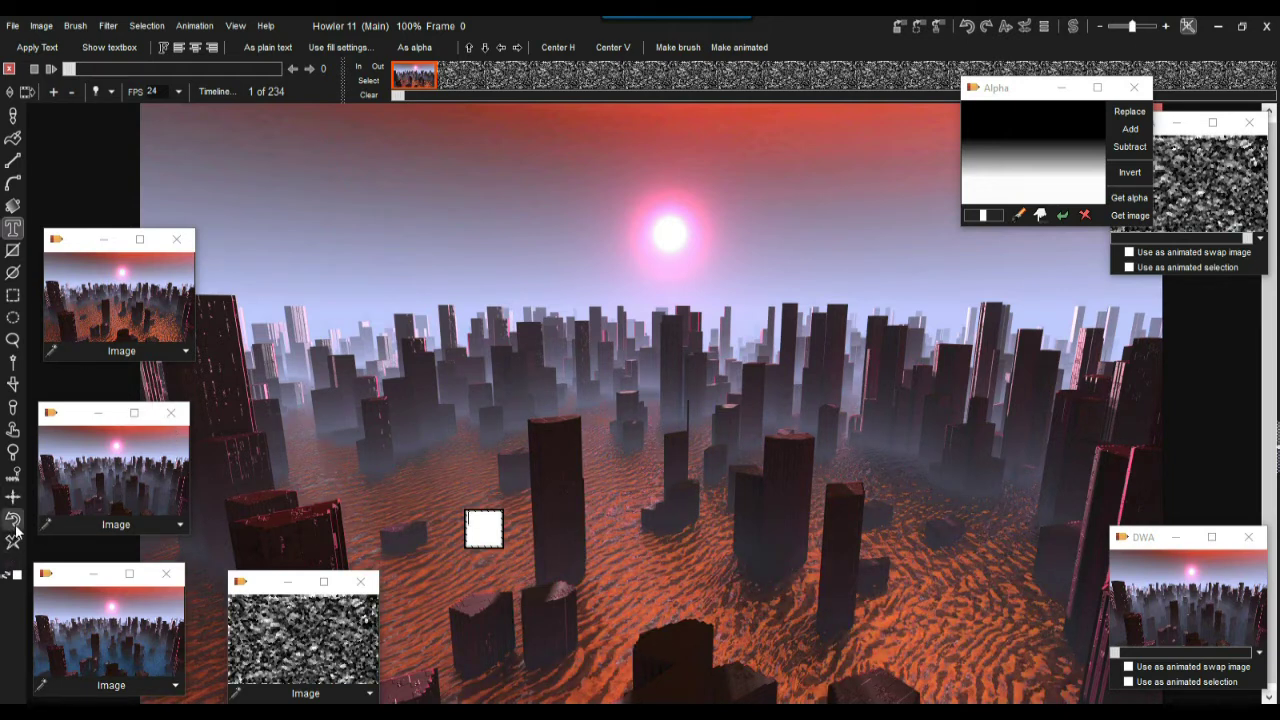
pyautogui.click(14, 521)
pyautogui.click(15, 524)
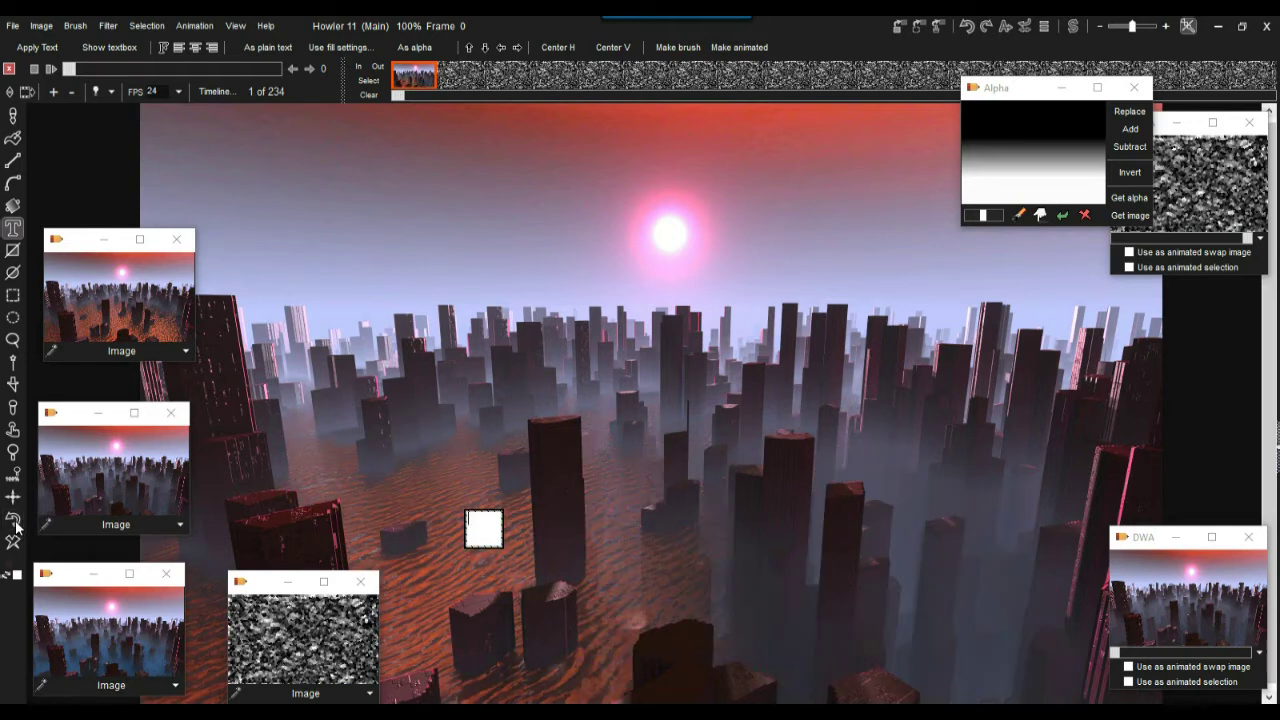
pyautogui.click(15, 524)
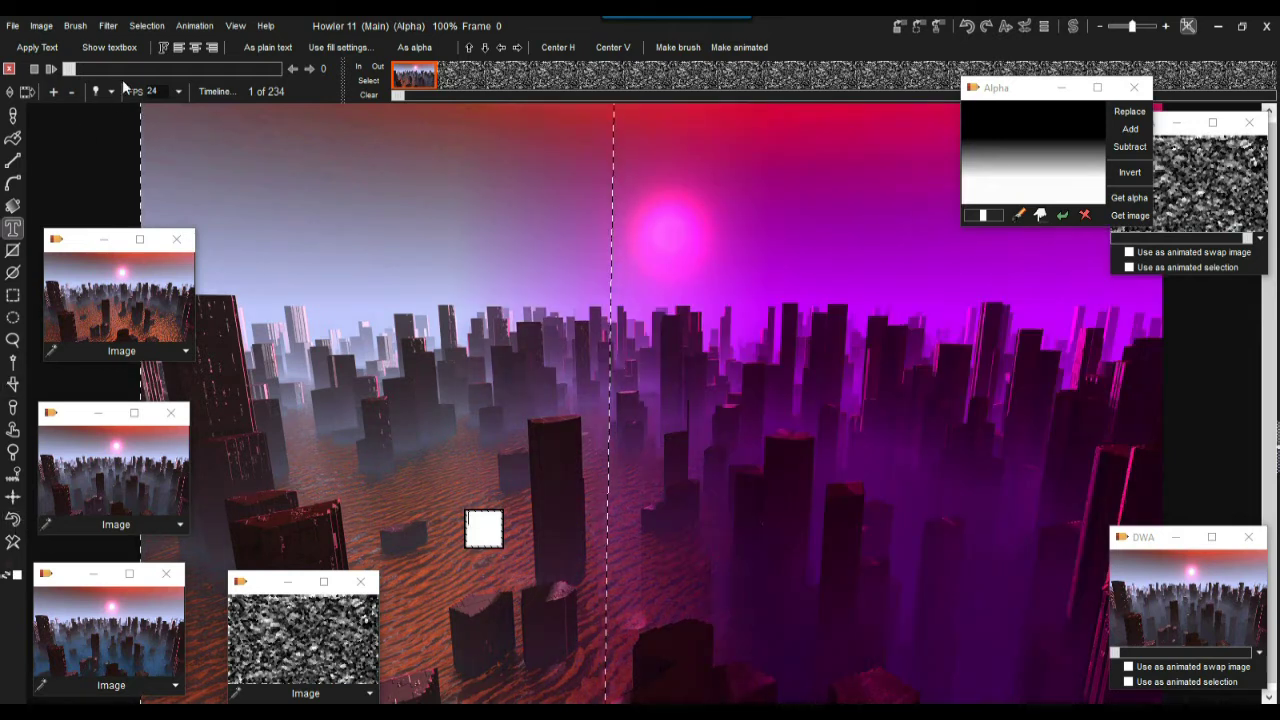
pyautogui.click(147, 27)
pyautogui.click(165, 32)
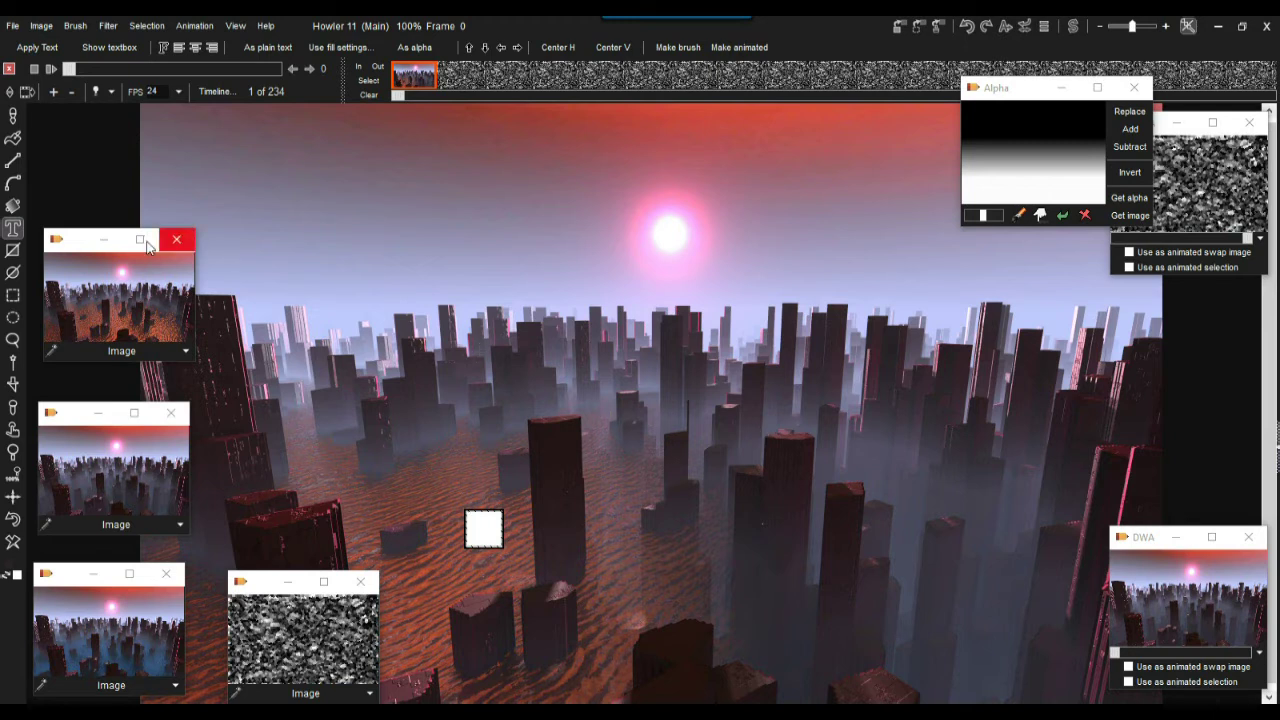
# Load the stored orange-ground render and then the stored foggy render into the main image
pyautogui.click(120, 307)
pyautogui.click(107, 461)
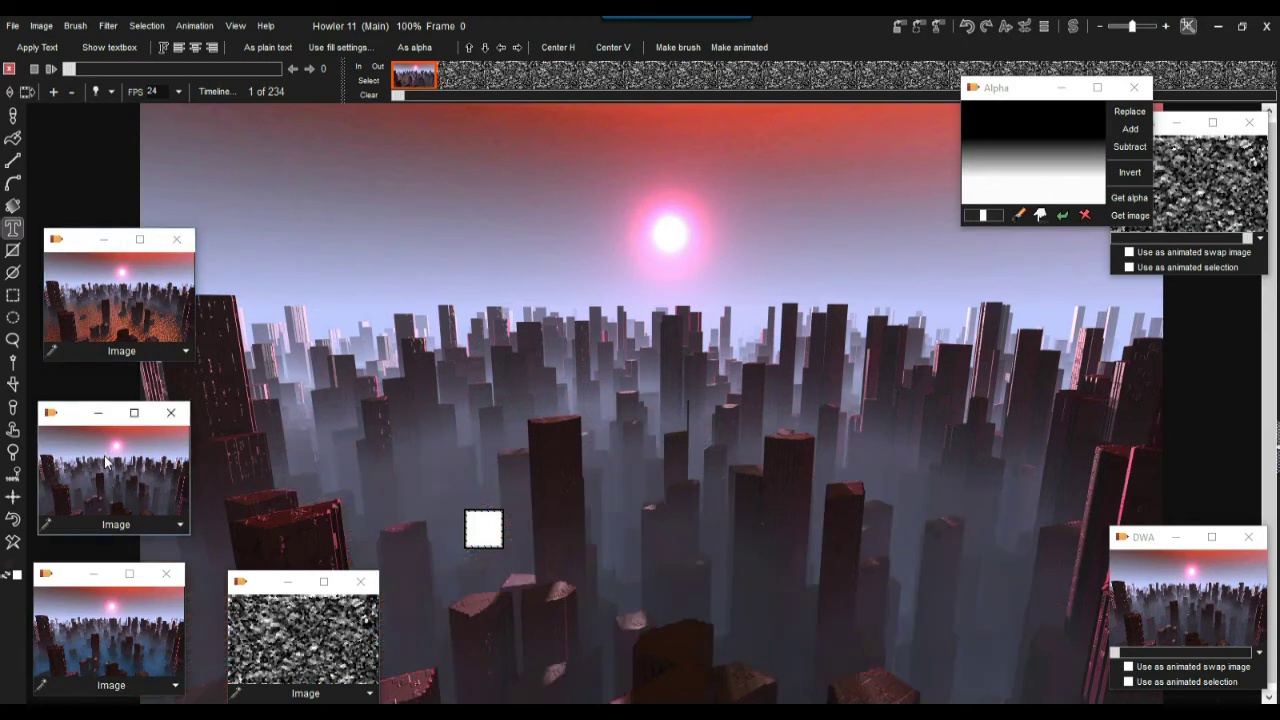
pyautogui.scroll(8, 734, 523)
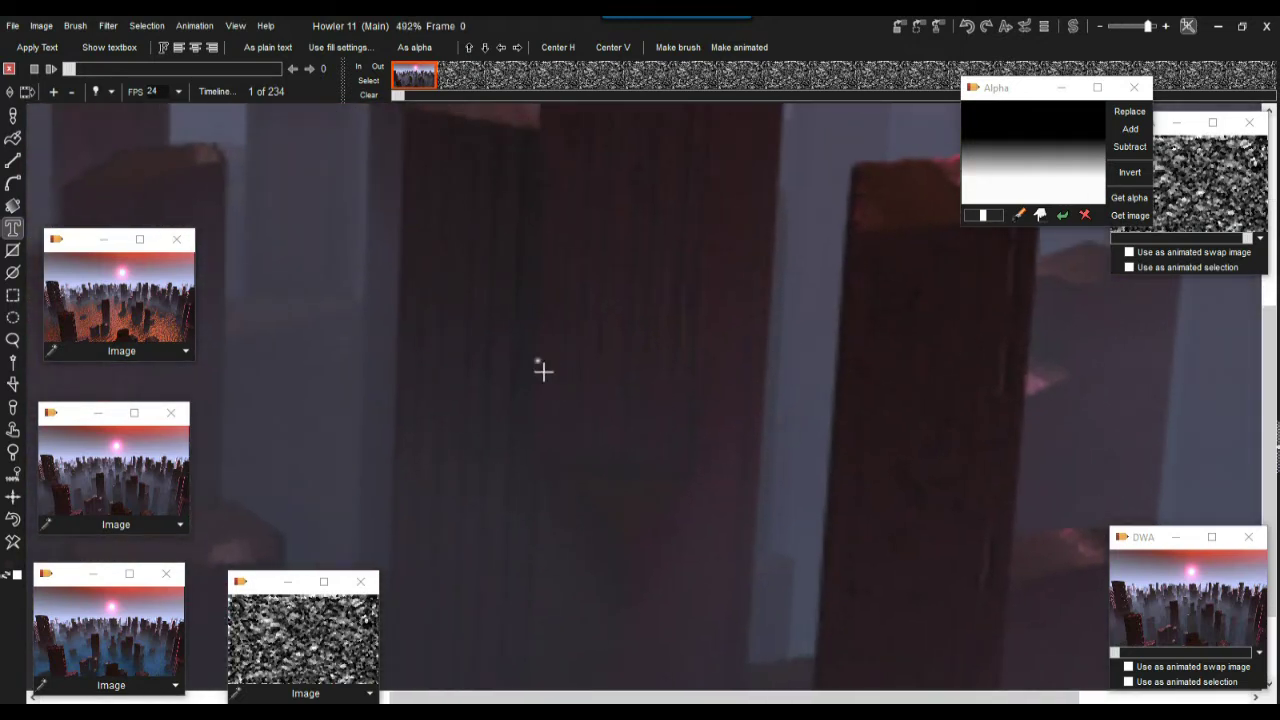
# Try to paint over the white speck on the foggy render's dark tower with the airbrush
pyautogui.click(13, 407)
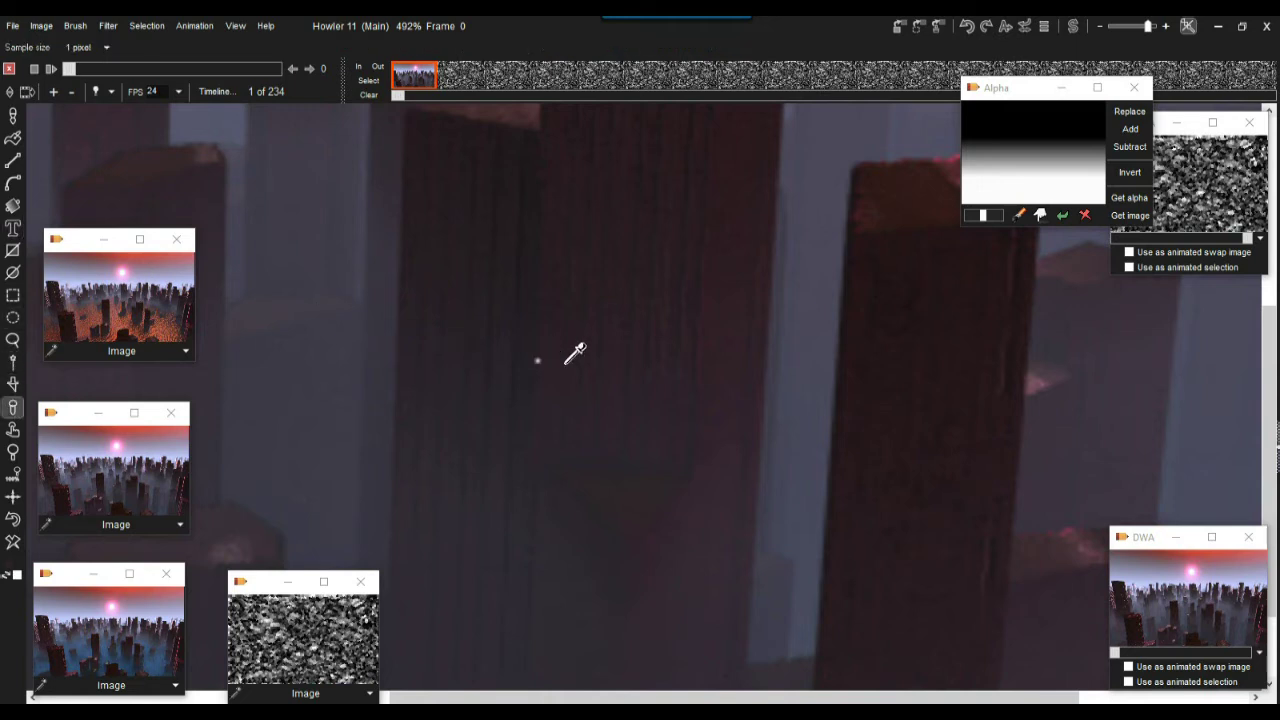
pyautogui.press('Escape')
pyautogui.press('b')
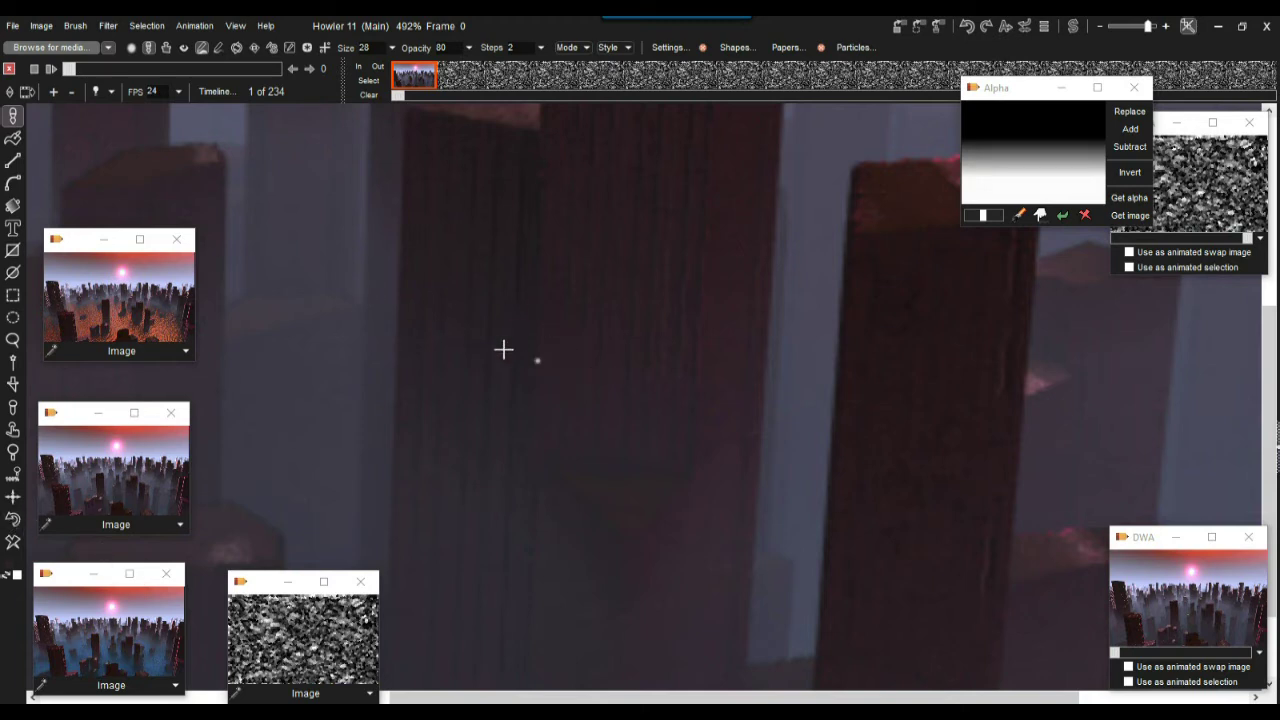
pyautogui.click(537, 360)
pyautogui.scroll(2, 541, 354)
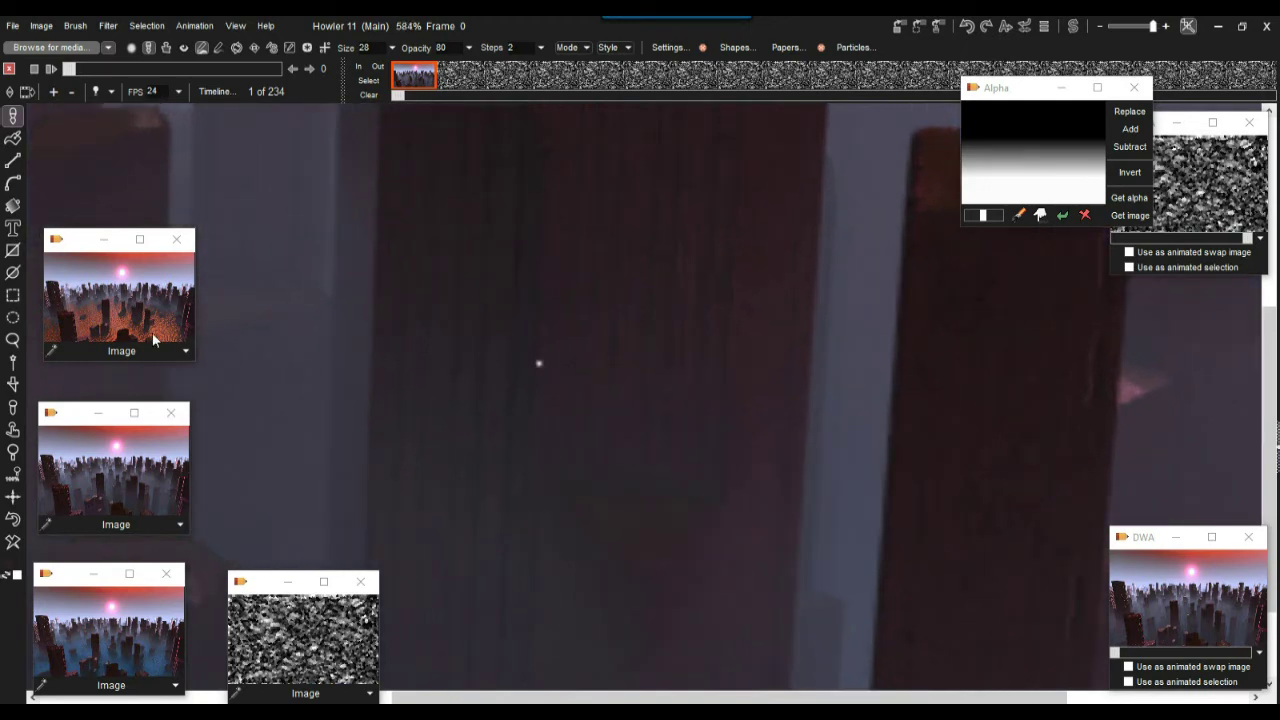
# Remove the tower's white speck with a Feature removal fill inside a small elliptical selection, and clear the selection
pyautogui.click(14, 320)
pyautogui.moveTo(539, 364); pyautogui.dragTo(567, 347)
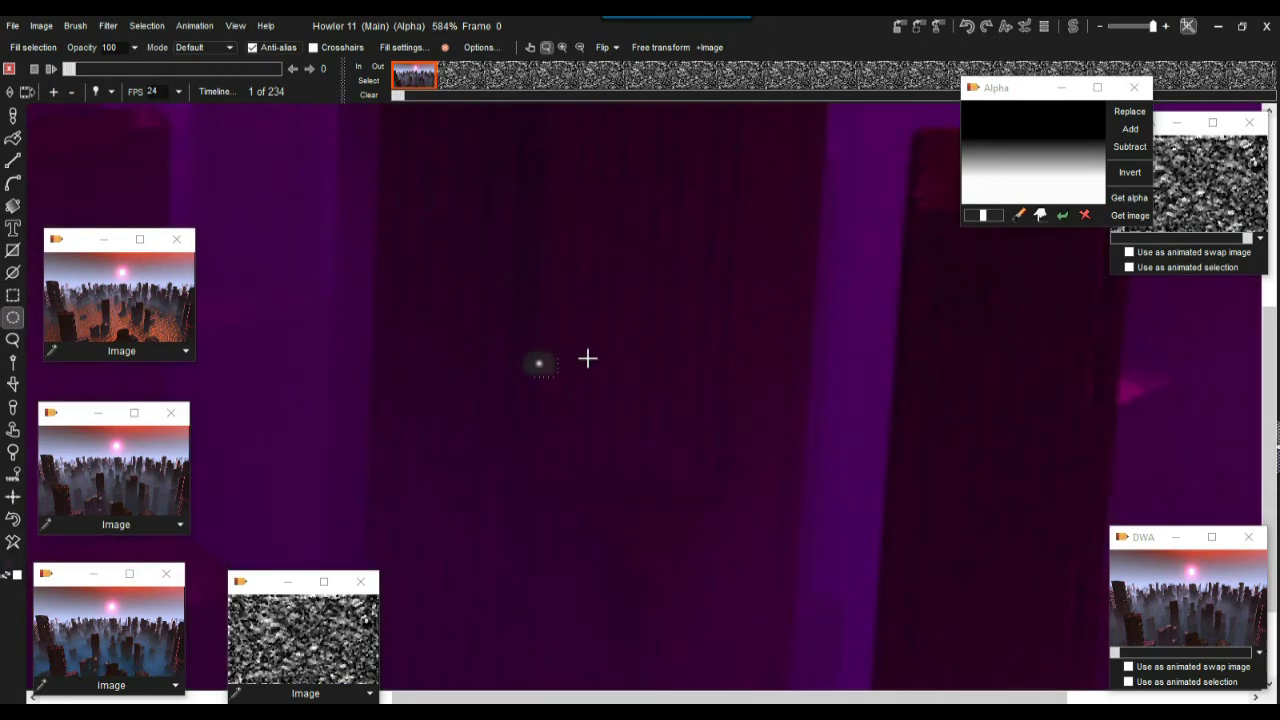
pyautogui.click(42, 26)
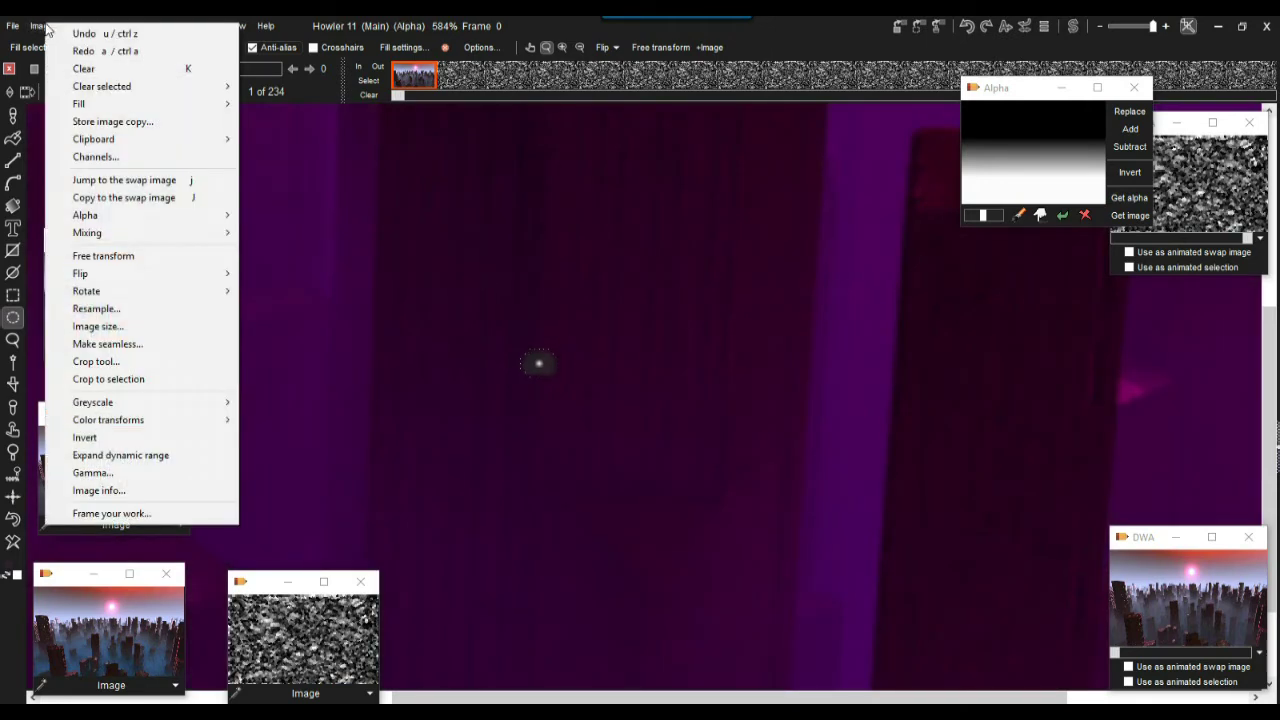
pyautogui.moveTo(100, 105)
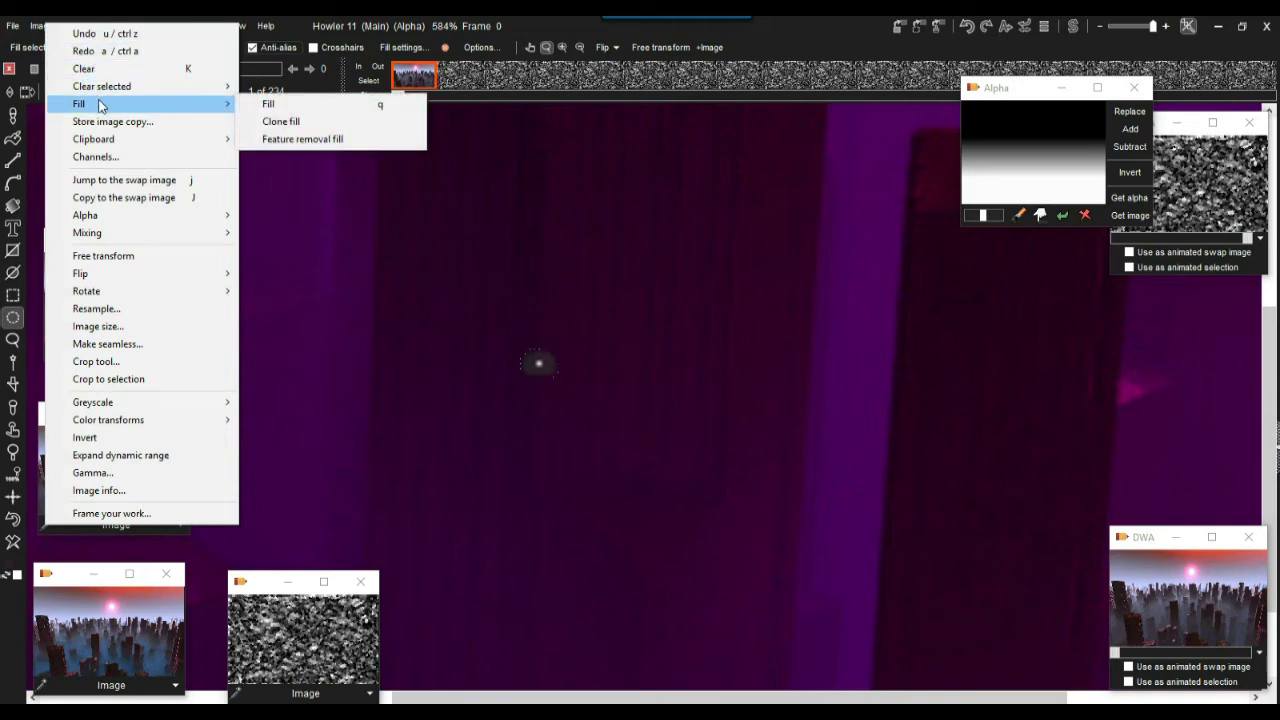
pyautogui.click(310, 140)
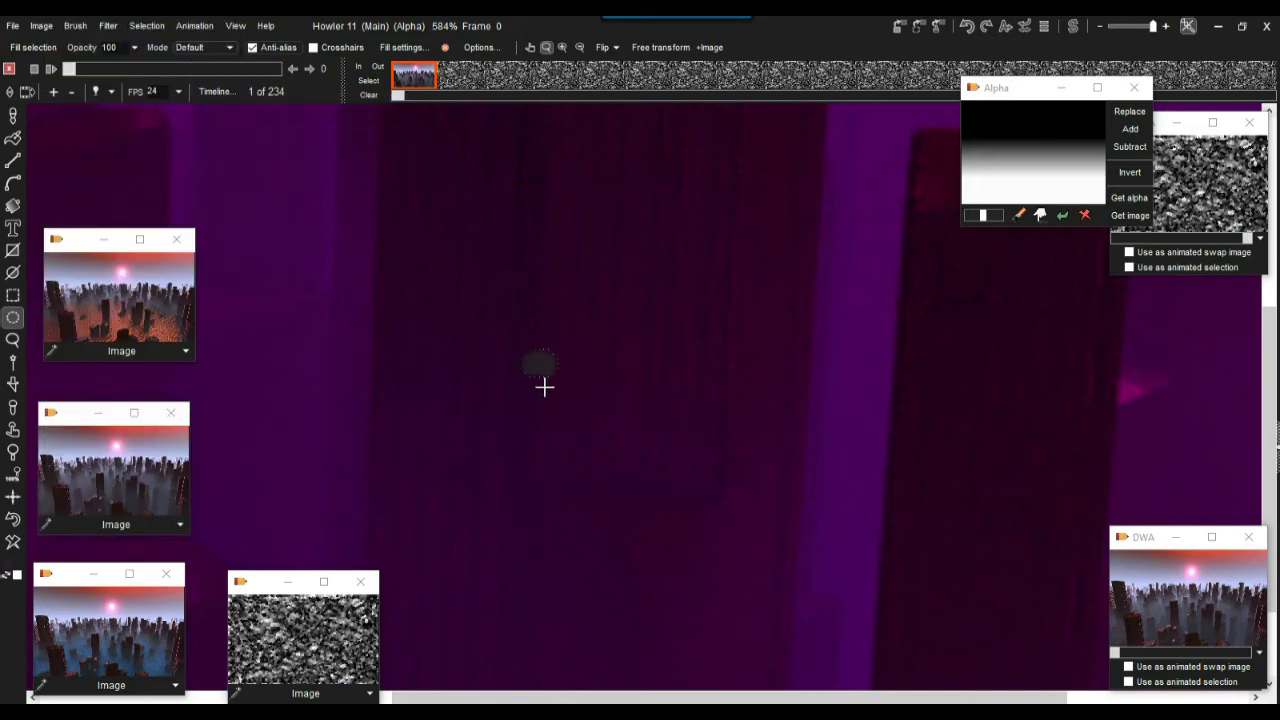
pyautogui.click(146, 25)
pyautogui.click(168, 34)
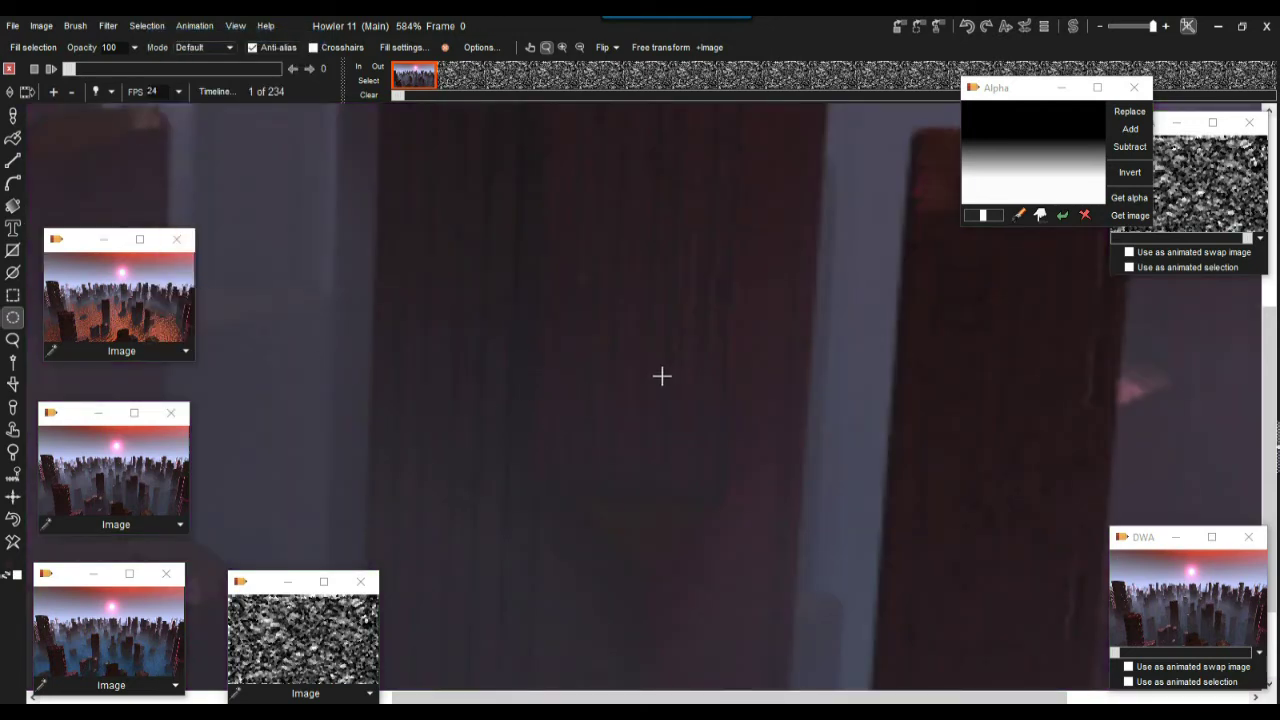
# Undo the clearing of the small elliptical selection on the dark tower
pyautogui.scroll(3, 567, 372)
pyautogui.moveTo(631, 389); pyautogui.dragTo(569, 406)
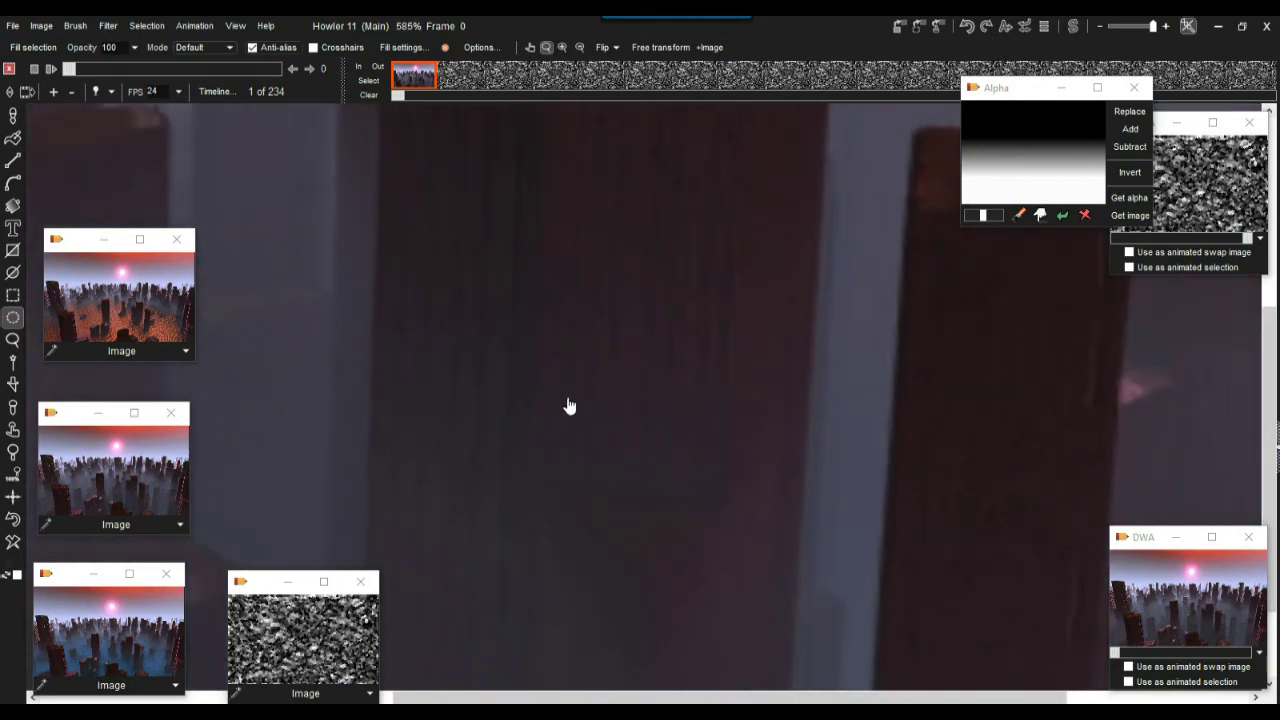
pyautogui.scroll(-3, 483, 405)
pyautogui.scroll(-8, 483, 405)
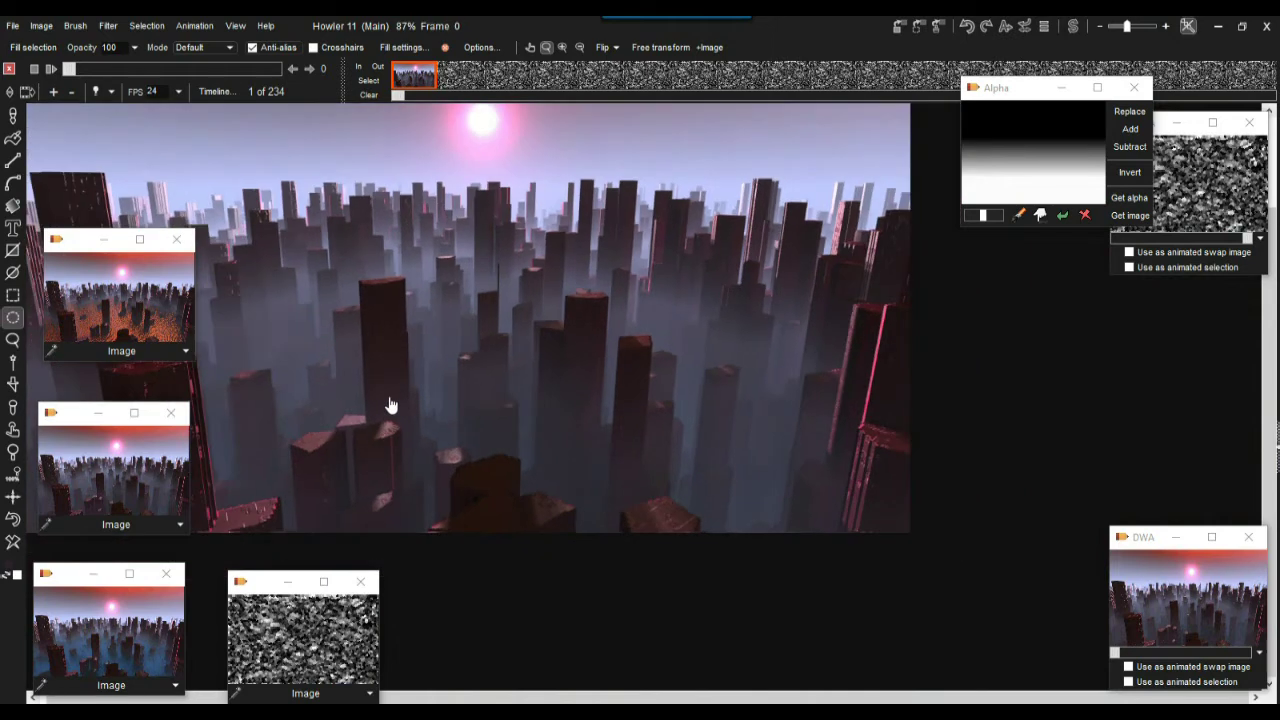
pyautogui.moveTo(437, 391); pyautogui.dragTo(431, 366)
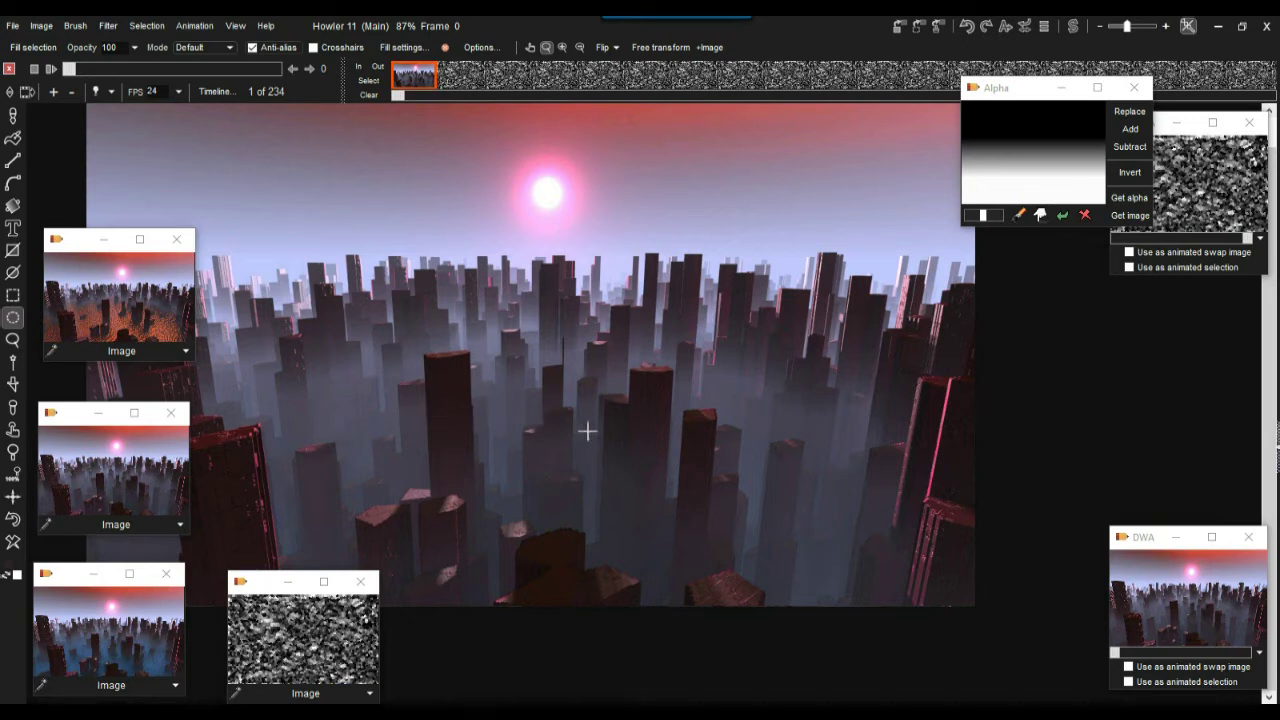
pyautogui.click(15, 521)
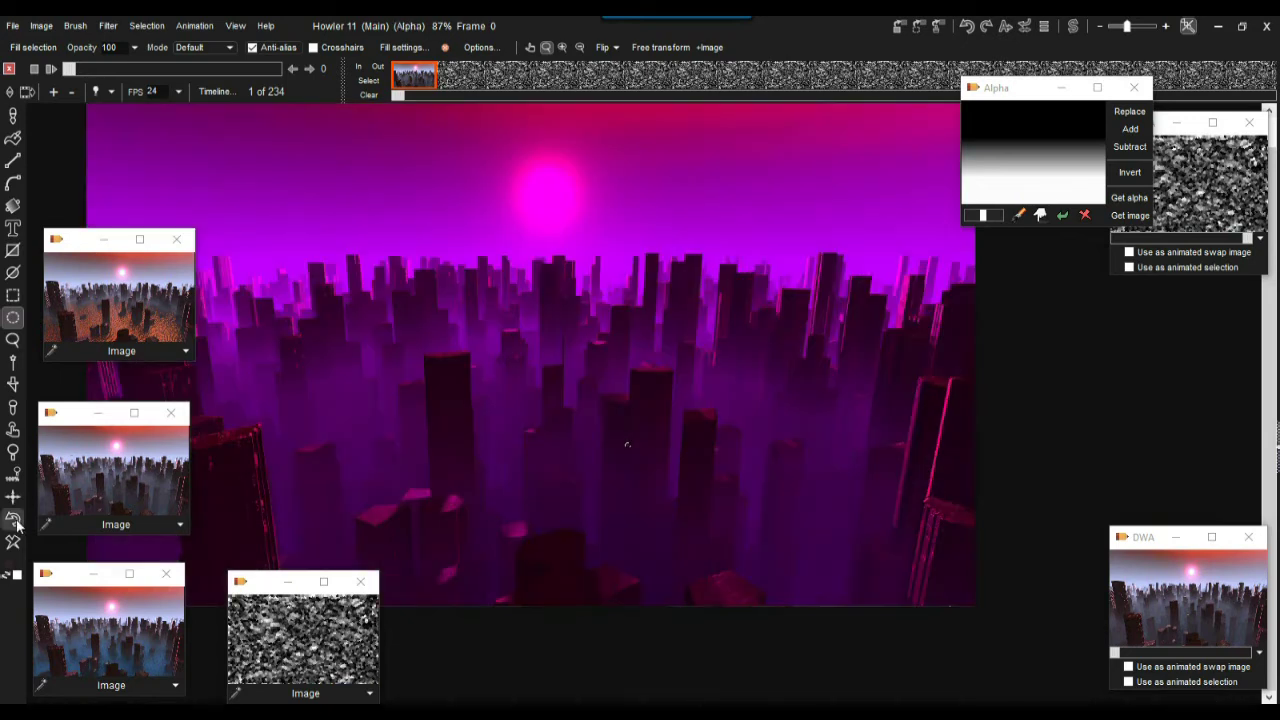
pyautogui.scroll(5, 590, 462)
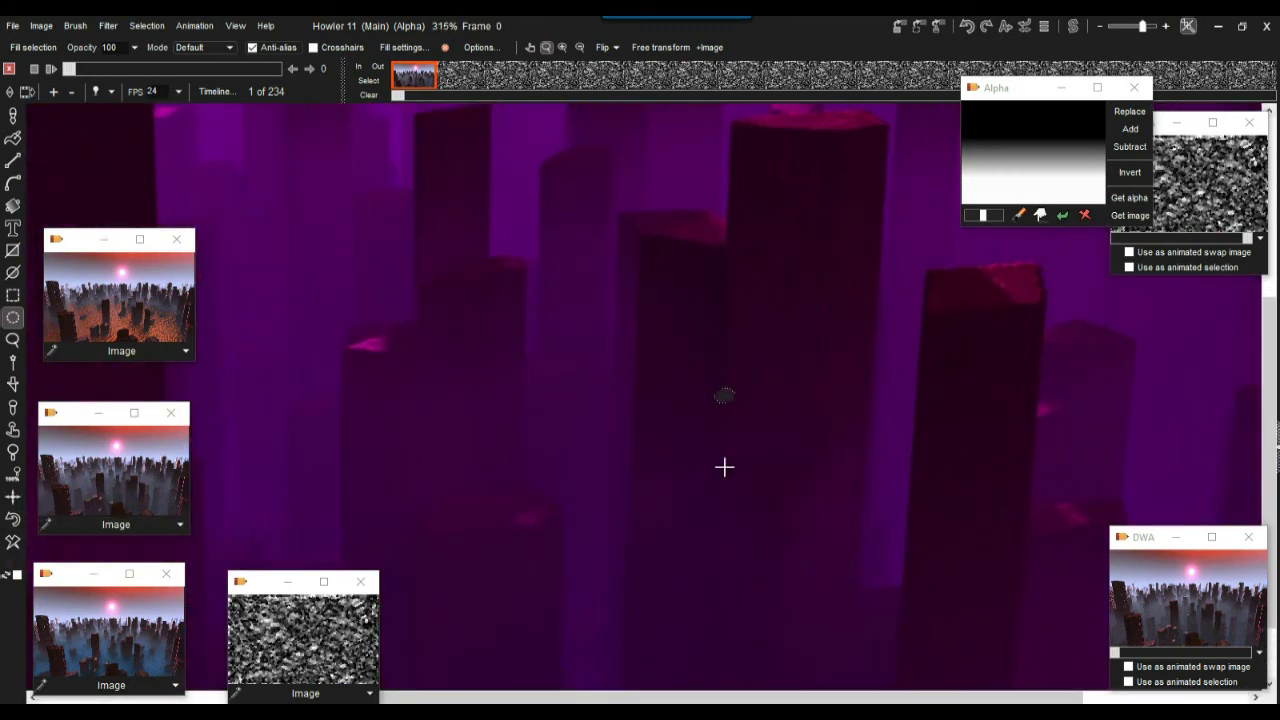
# Move the small elliptical selection onto the right edge of the round-topped foggy tower
pyautogui.moveTo(684, 374); pyautogui.dragTo(743, 277)
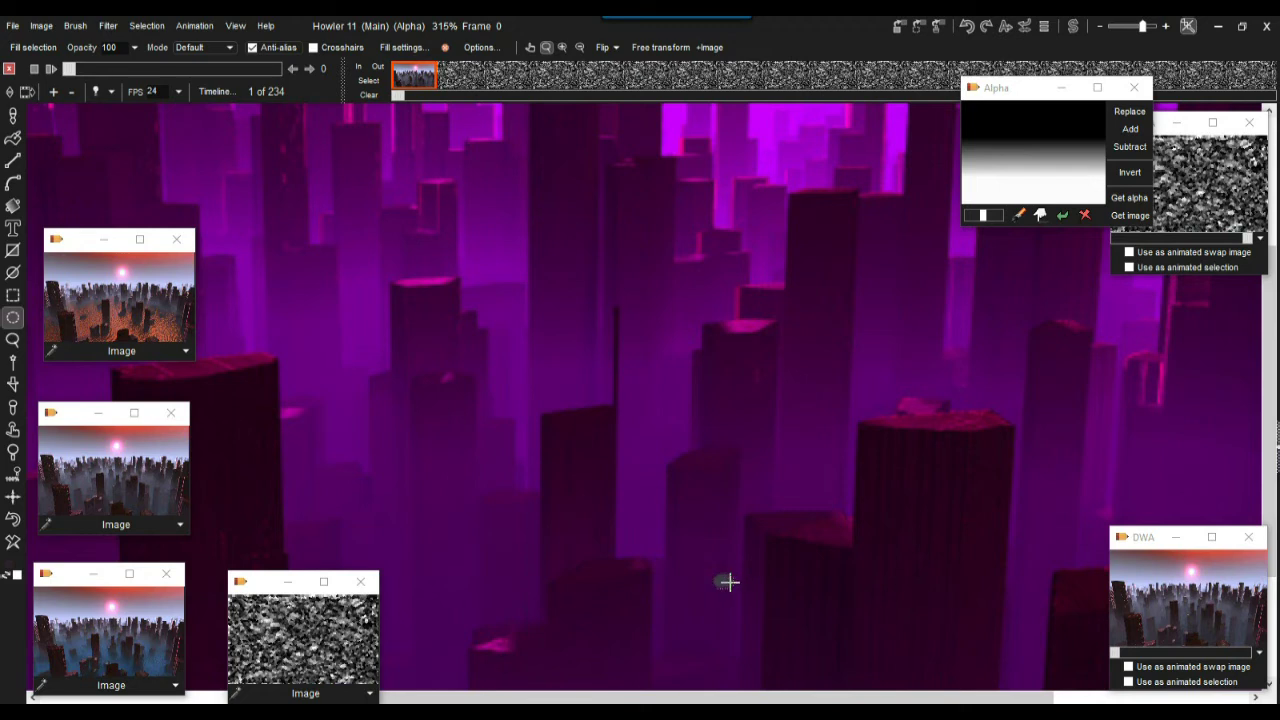
pyautogui.scroll(3, 640, 491)
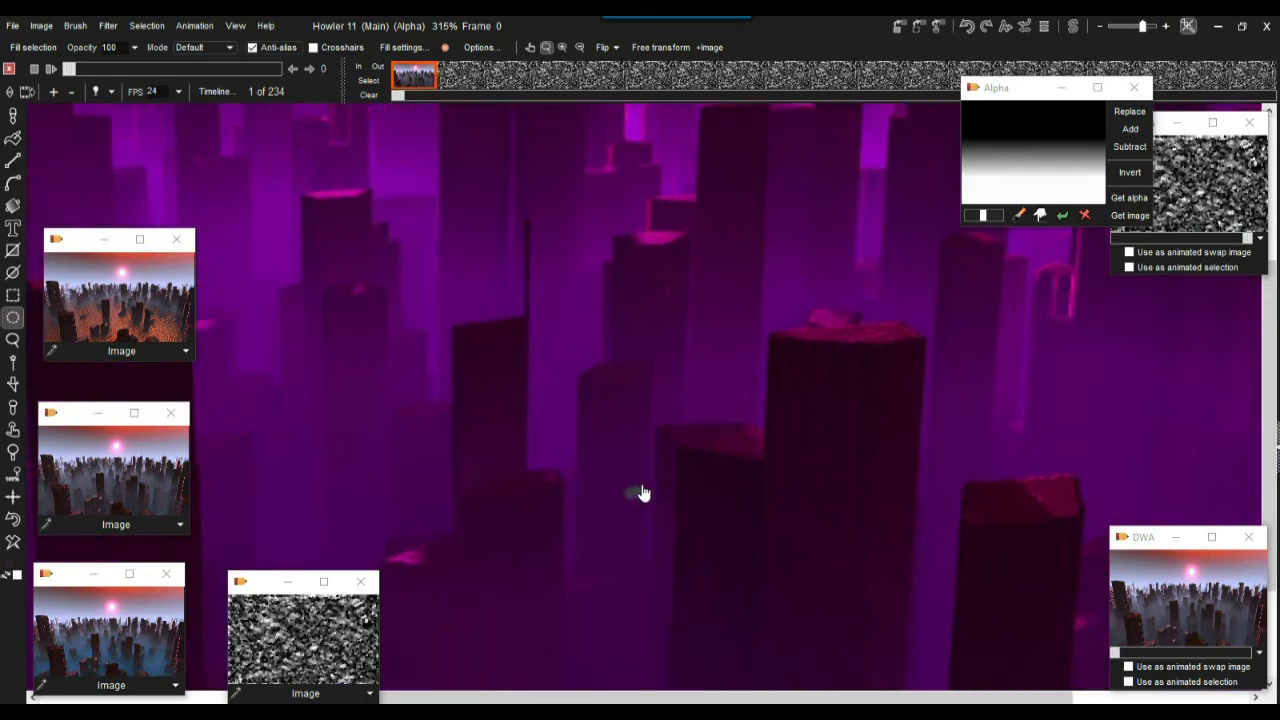
pyautogui.scroll(1, 568, 440)
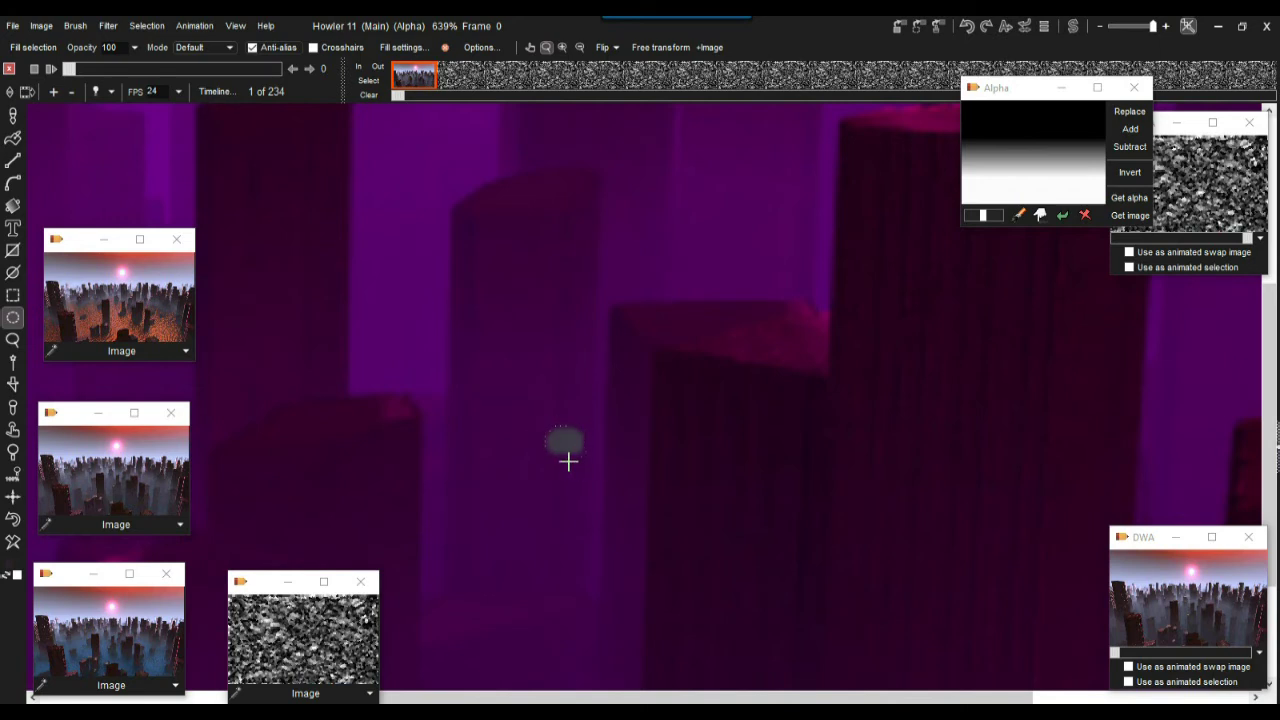
pyautogui.moveTo(568, 461); pyautogui.dragTo(572, 470)
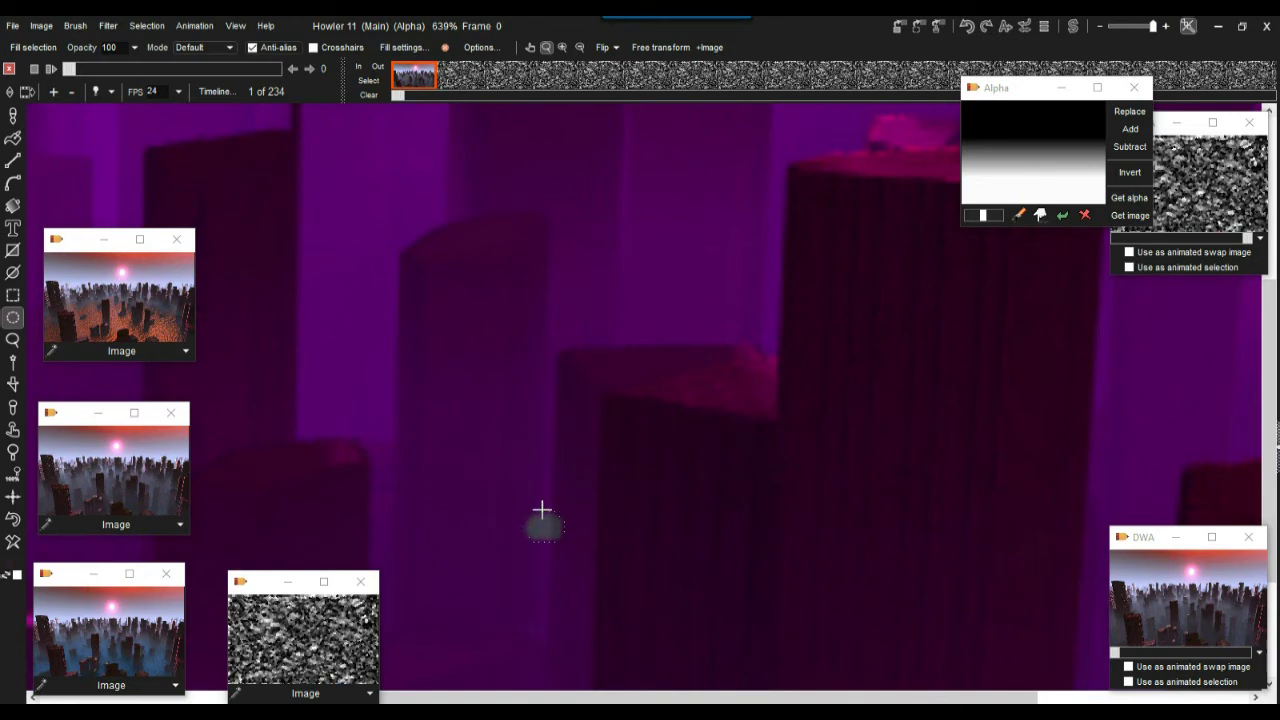
# Soften the small elliptical selection with a Gaussian blur at level 5 using the Precise algorithm
pyautogui.click(155, 29)
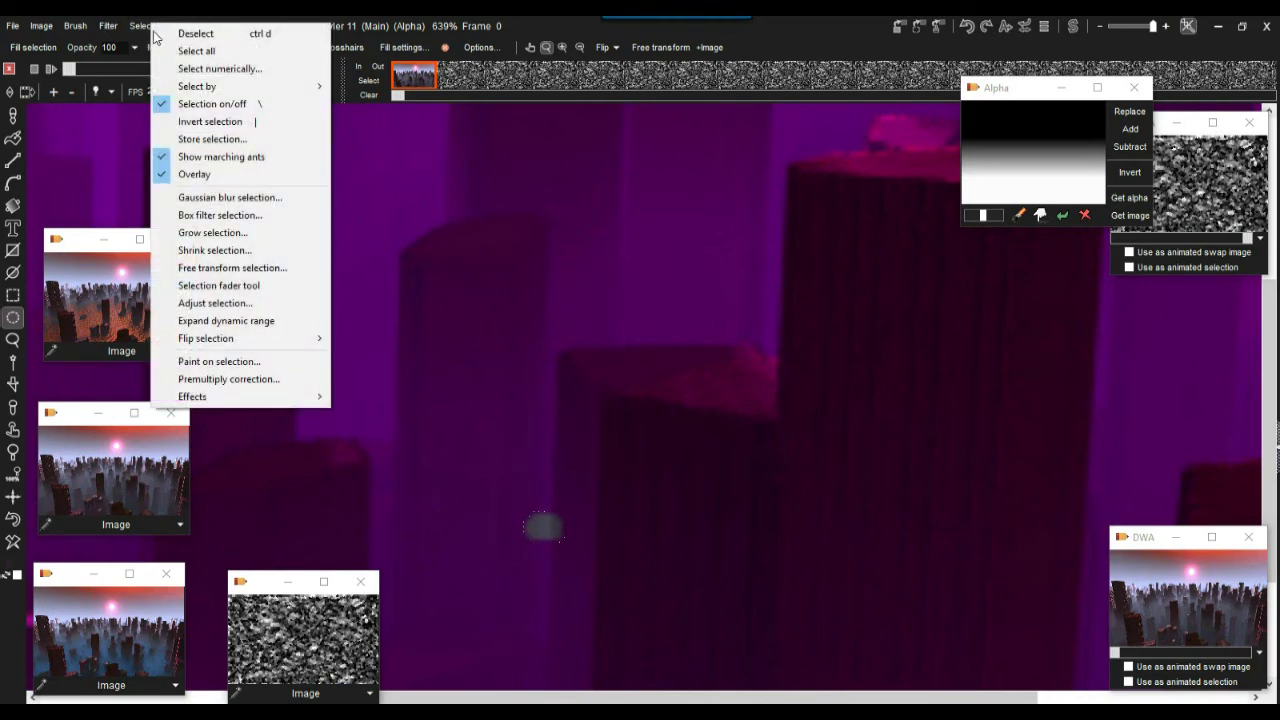
pyautogui.click(226, 199)
pyautogui.moveTo(567, 325); pyautogui.dragTo(570, 325)
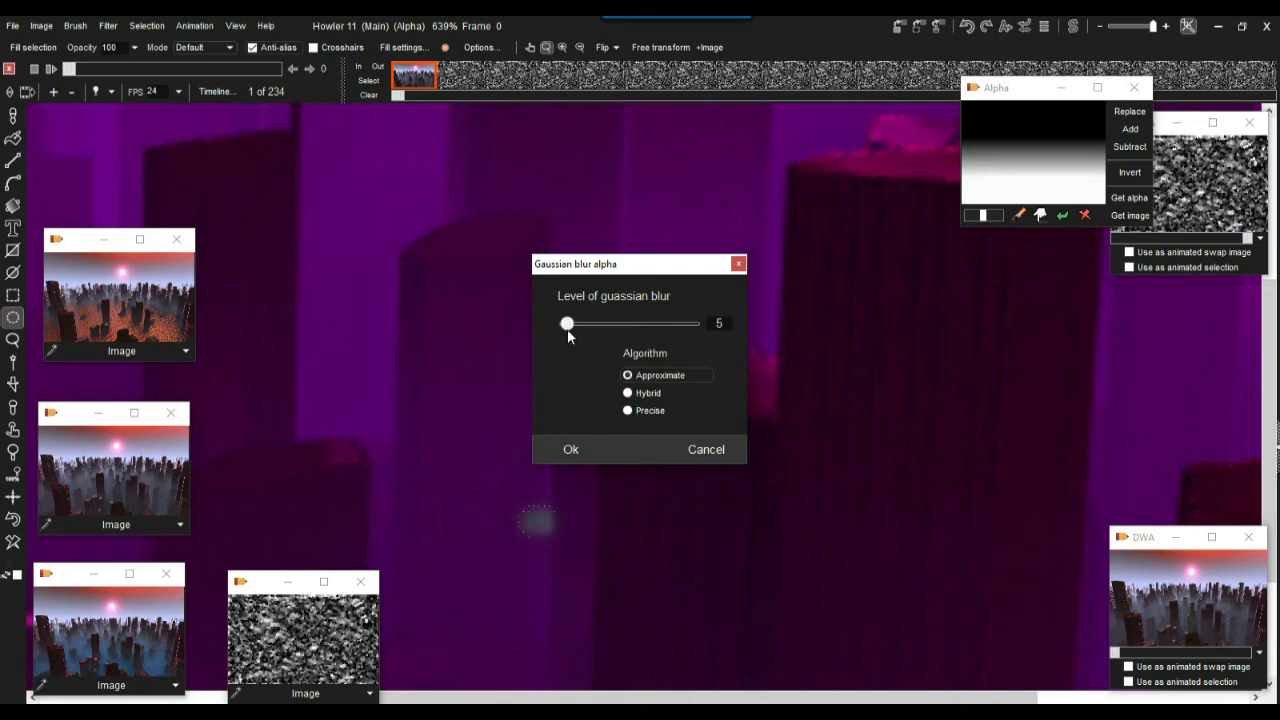
pyautogui.click(628, 410)
pyautogui.click(571, 445)
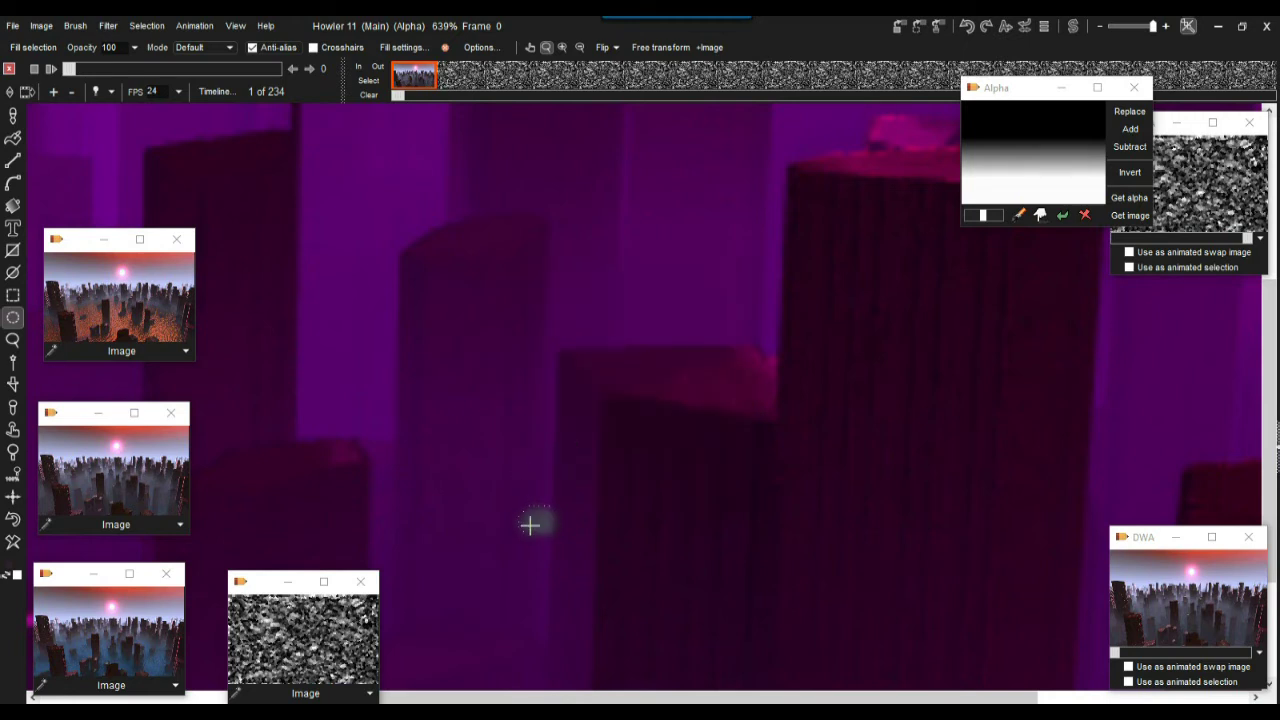
# Try a Feature removal fill on the neighbouring roof's bright back corner with the softened selection, and clear the selection
pyautogui.moveTo(537, 524); pyautogui.dragTo(569, 494)
pyautogui.click(41, 25)
pyautogui.moveTo(127, 113)
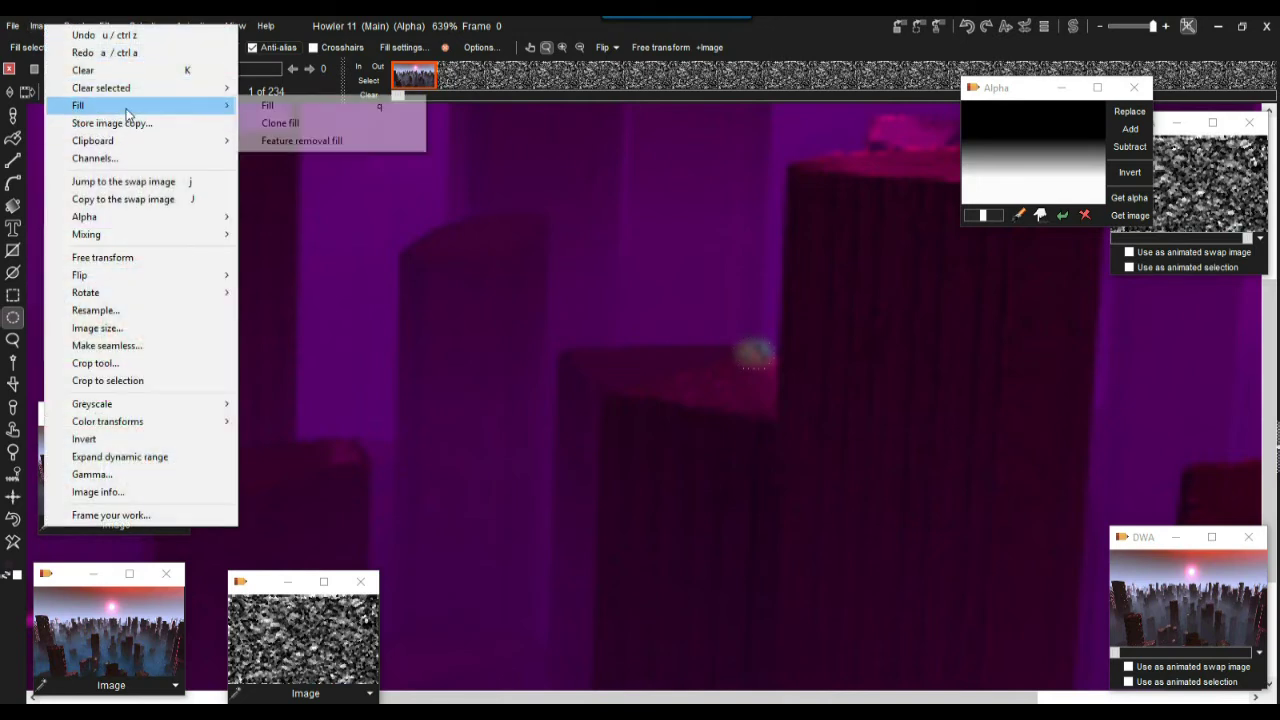
pyautogui.click(309, 140)
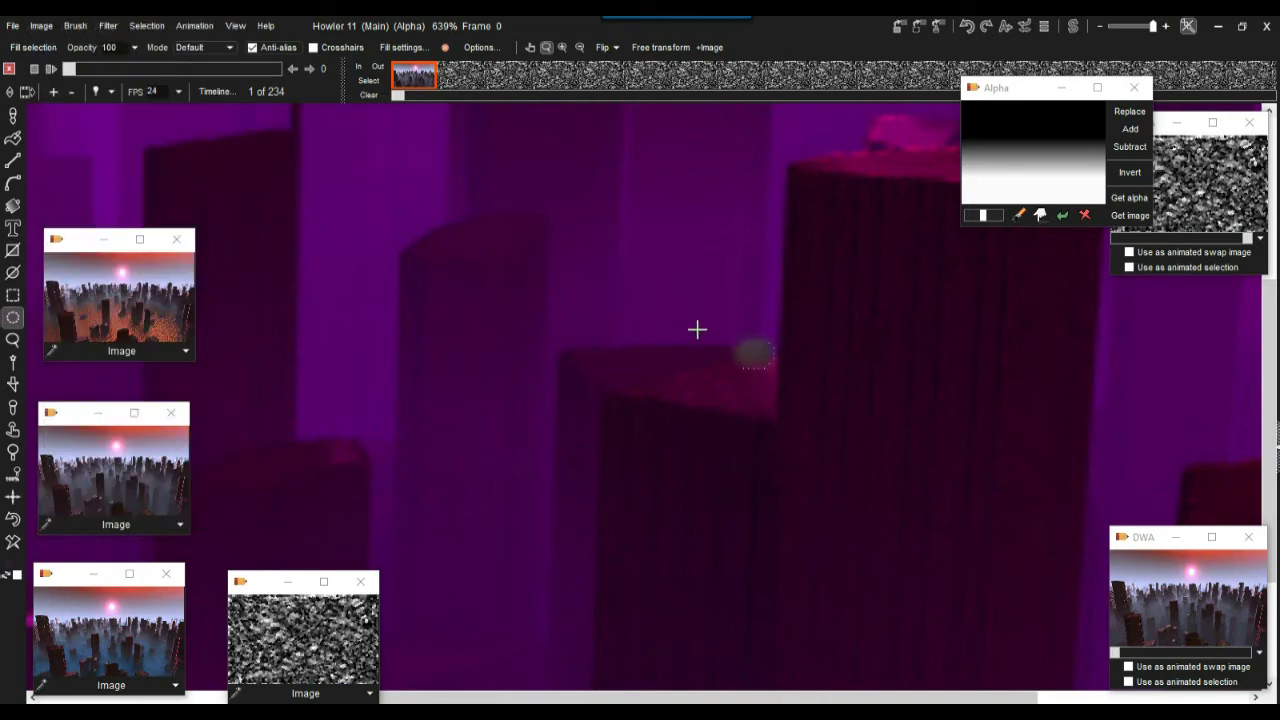
pyautogui.moveTo(777, 366); pyautogui.dragTo(771, 394)
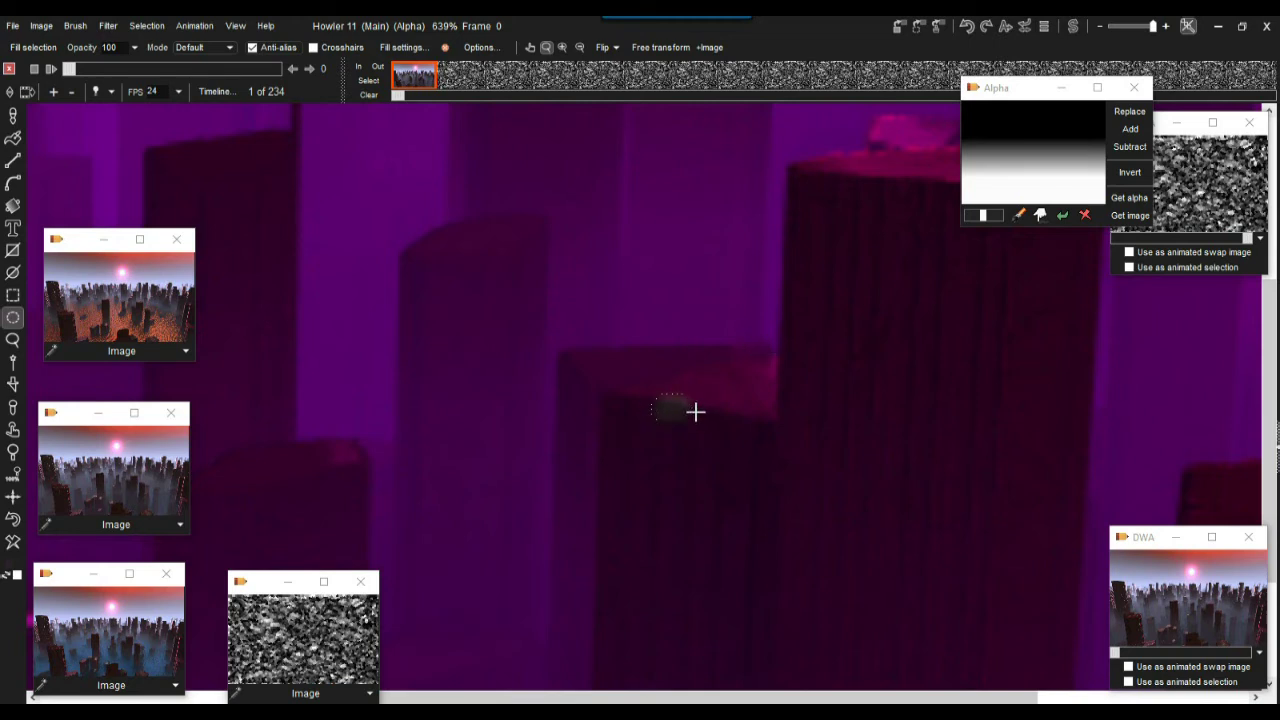
pyautogui.click(753, 352)
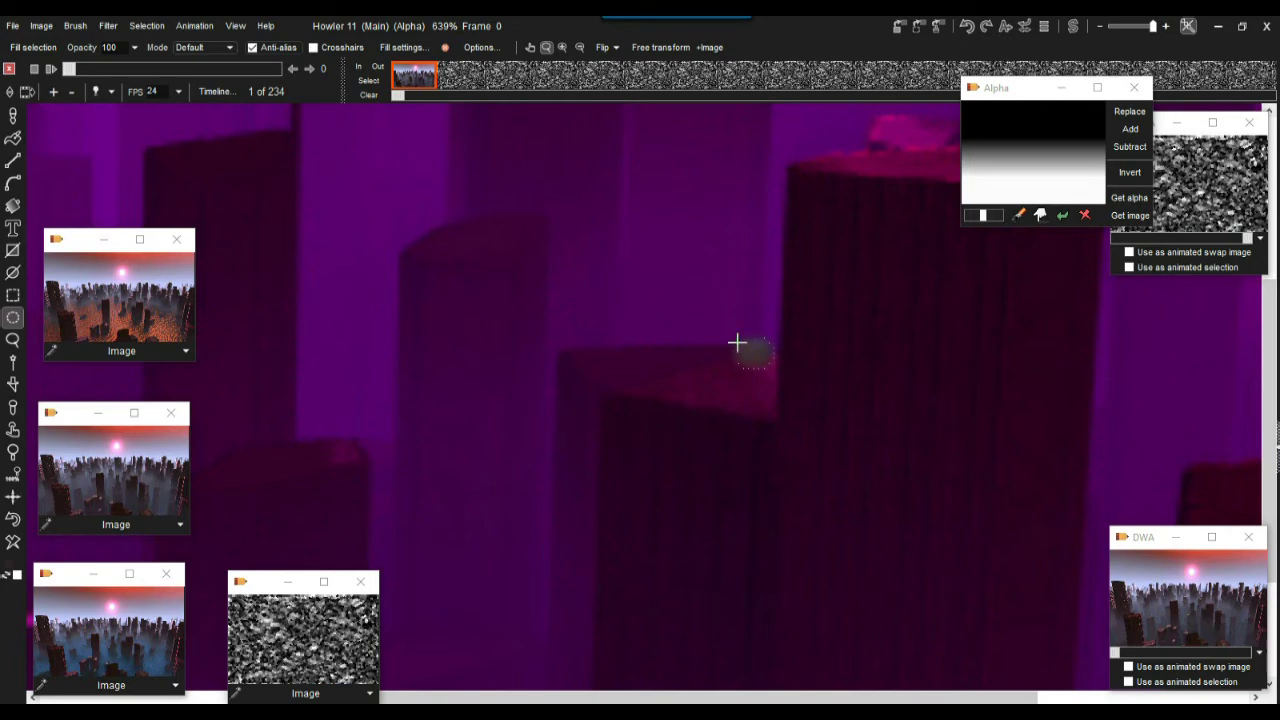
pyautogui.click(737, 343)
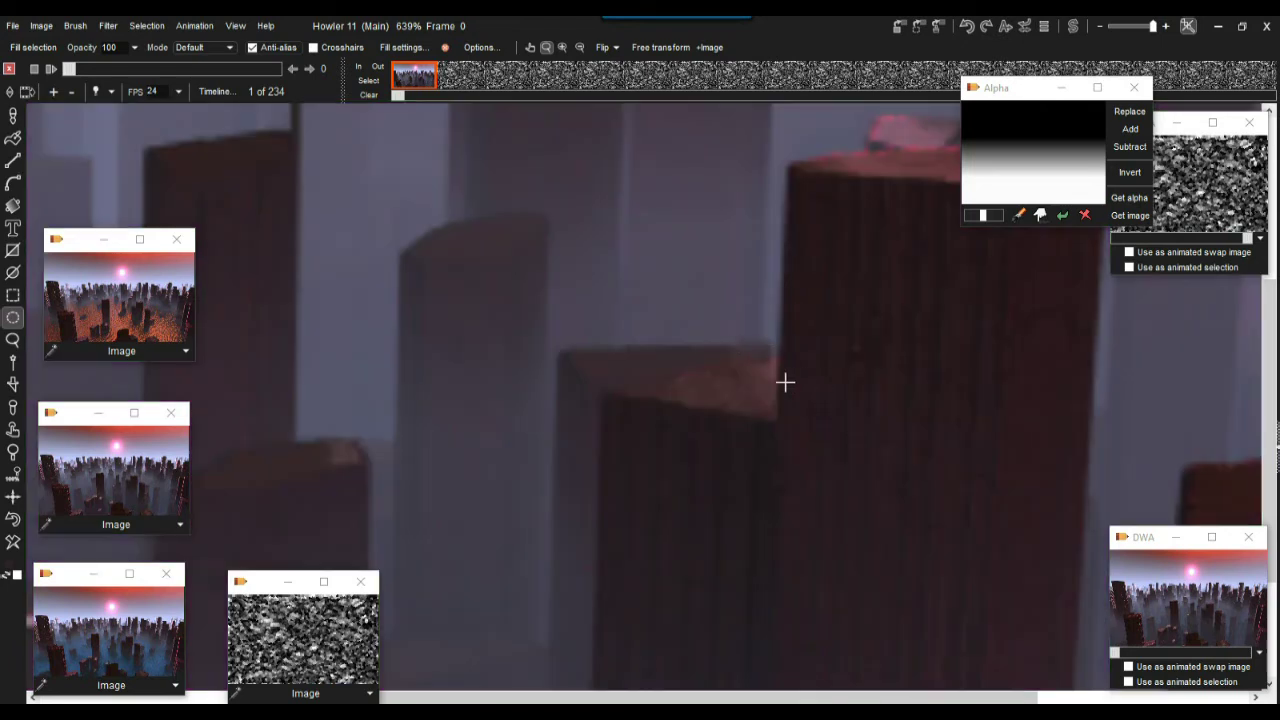
# Undo the roof-corner fill and clear the restored selection
pyautogui.press('a')
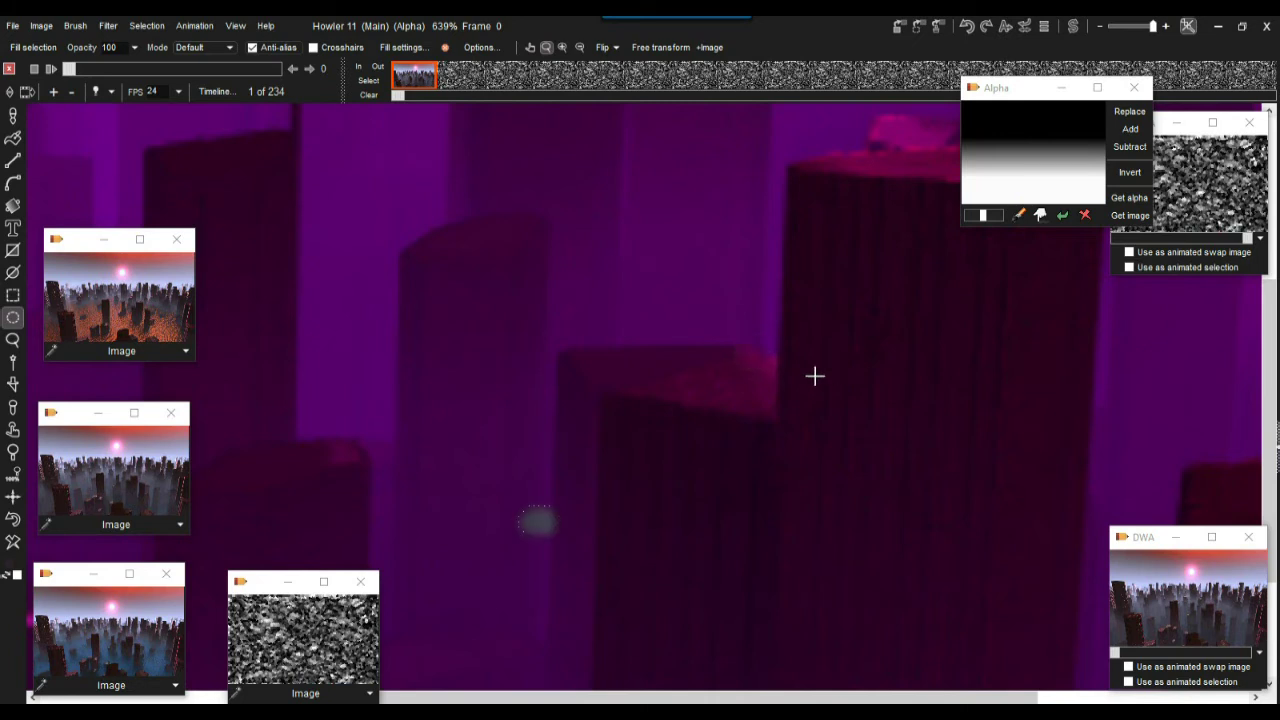
pyautogui.press('a')
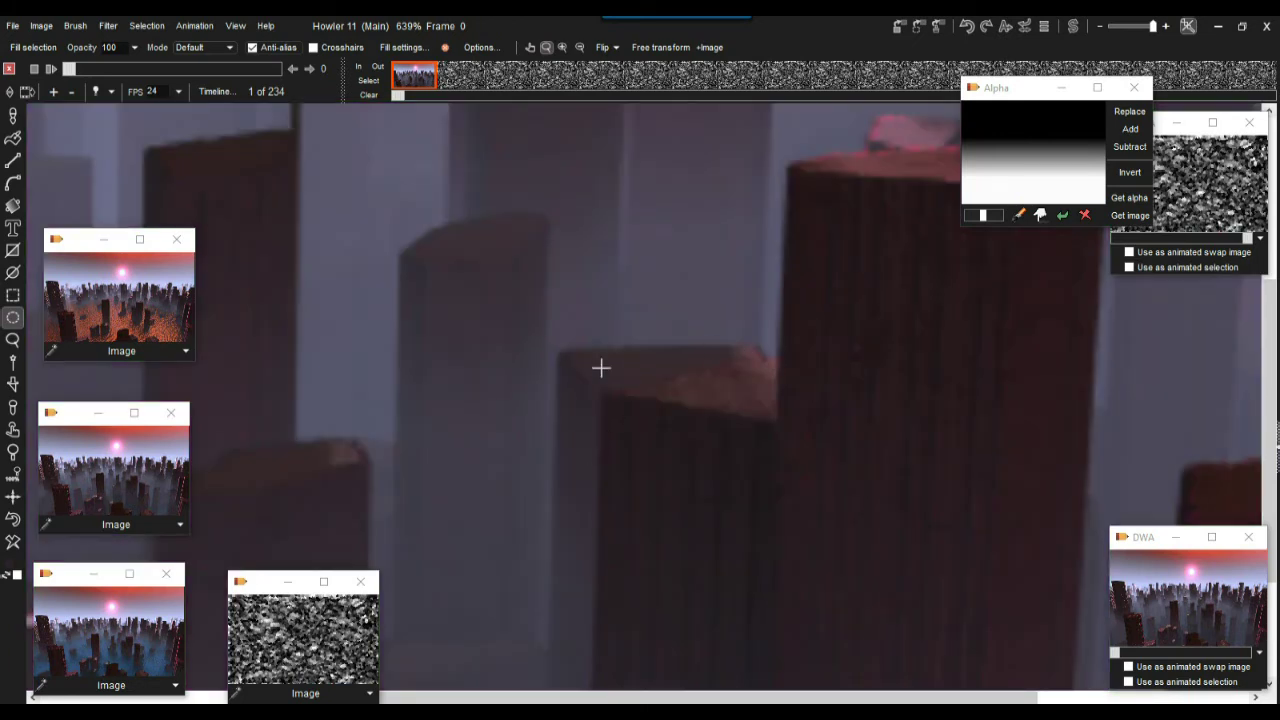
# Examine the foggy towers and their window details across the middle of the render up close
pyautogui.scroll(-2, 622, 362)
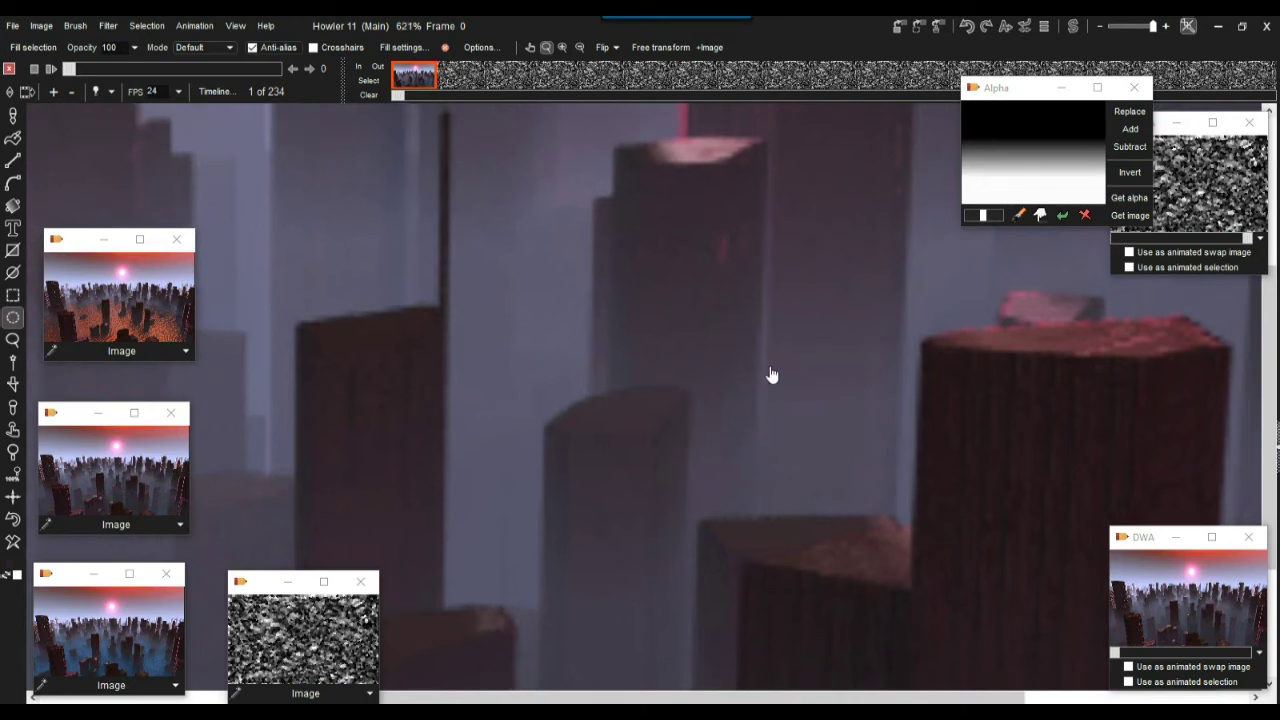
pyautogui.scroll(-1, 777, 374)
pyautogui.scroll(-8, 707, 389)
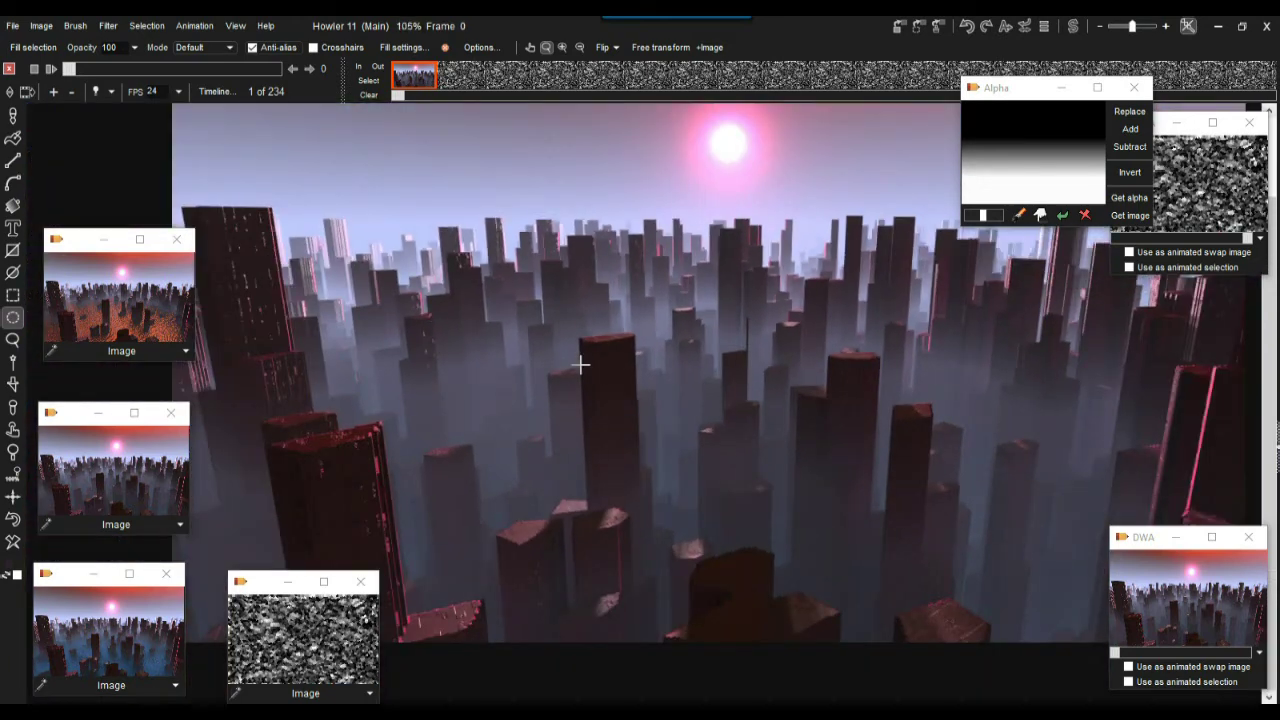
pyautogui.moveTo(580, 365); pyautogui.dragTo(650, 355)
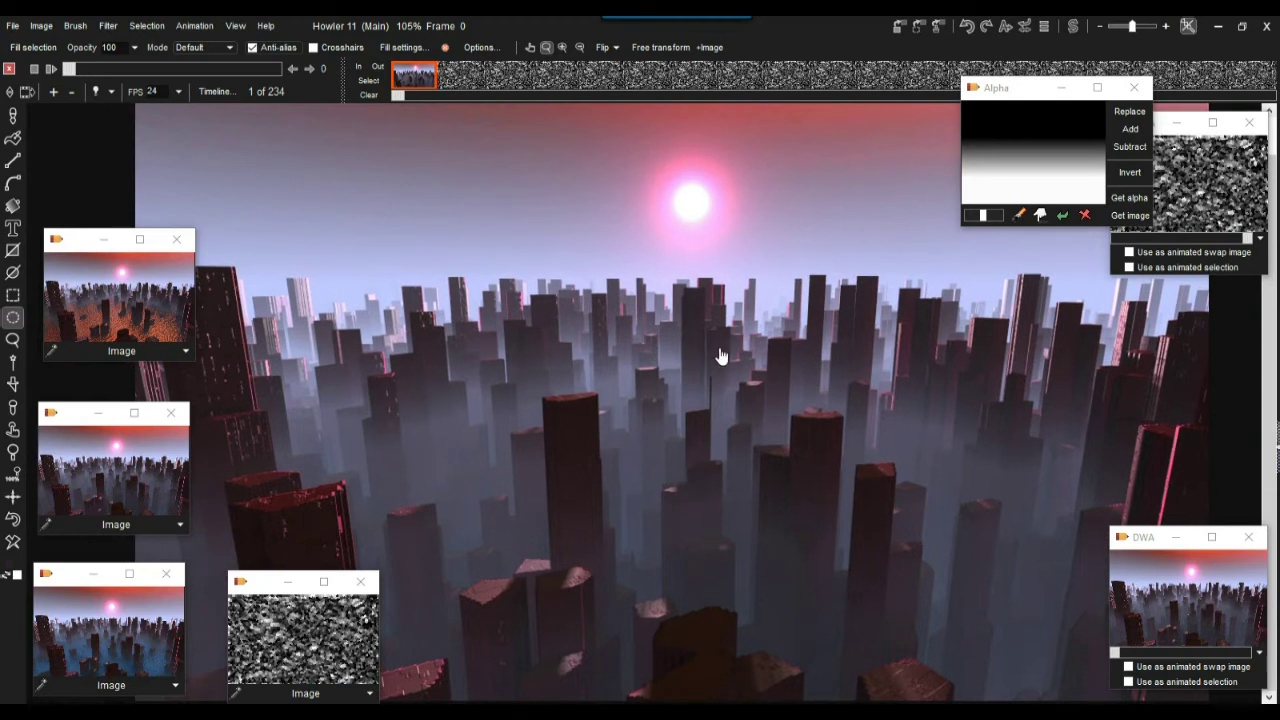
pyautogui.scroll(5, 435, 376)
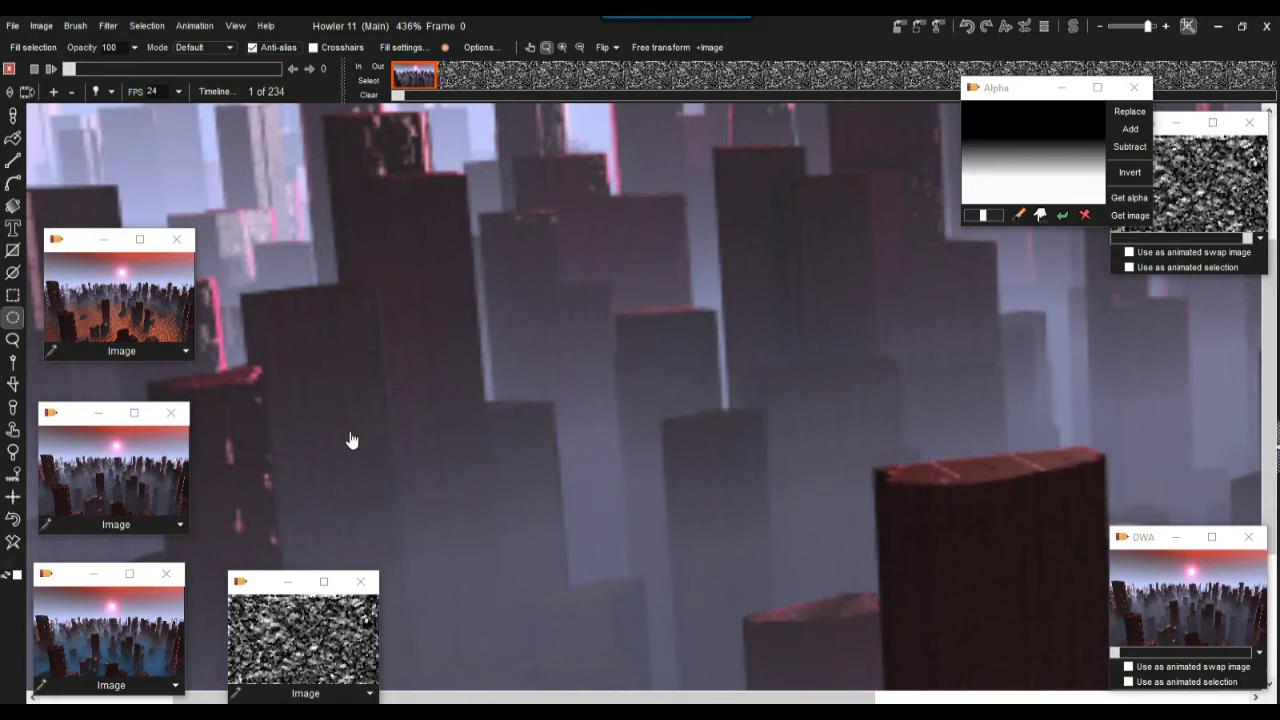
pyautogui.moveTo(350, 440); pyautogui.dragTo(211, 120)
pyautogui.moveTo(483, 228); pyautogui.dragTo(343, 463)
pyautogui.moveTo(363, 366); pyautogui.dragTo(398, 341)
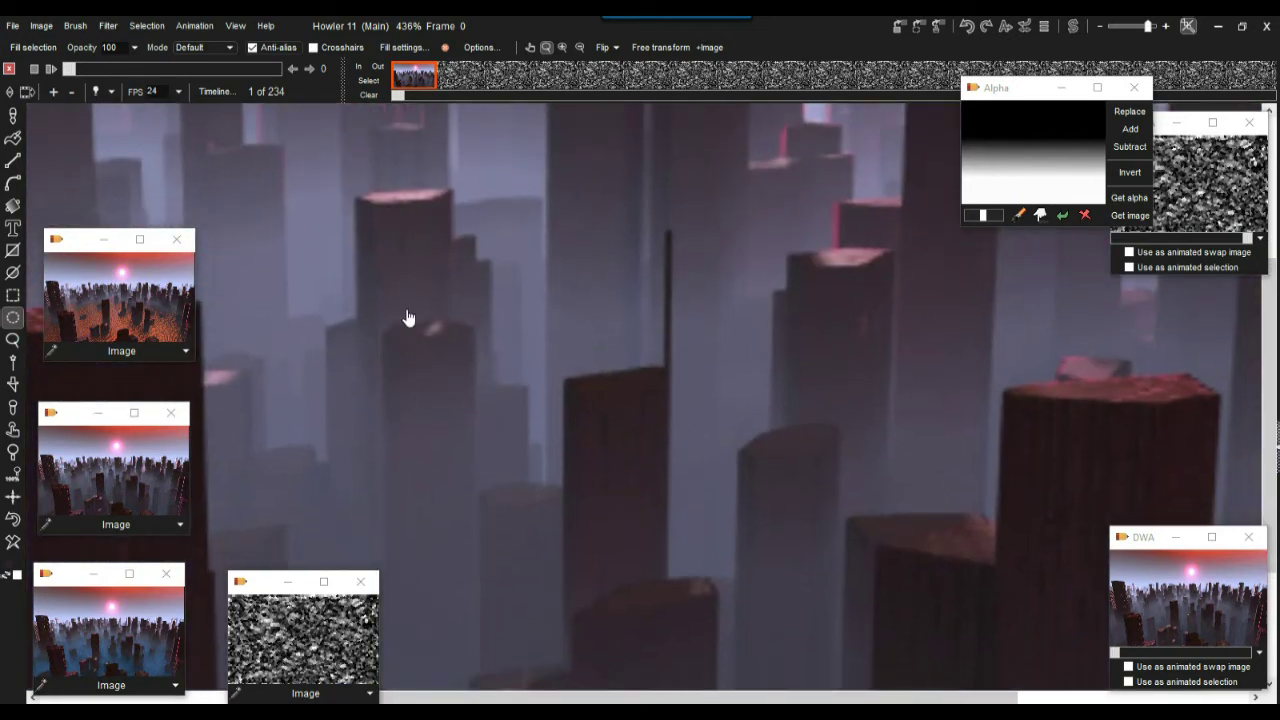
pyautogui.moveTo(411, 263); pyautogui.dragTo(389, 457)
pyautogui.moveTo(474, 294); pyautogui.dragTo(798, 328)
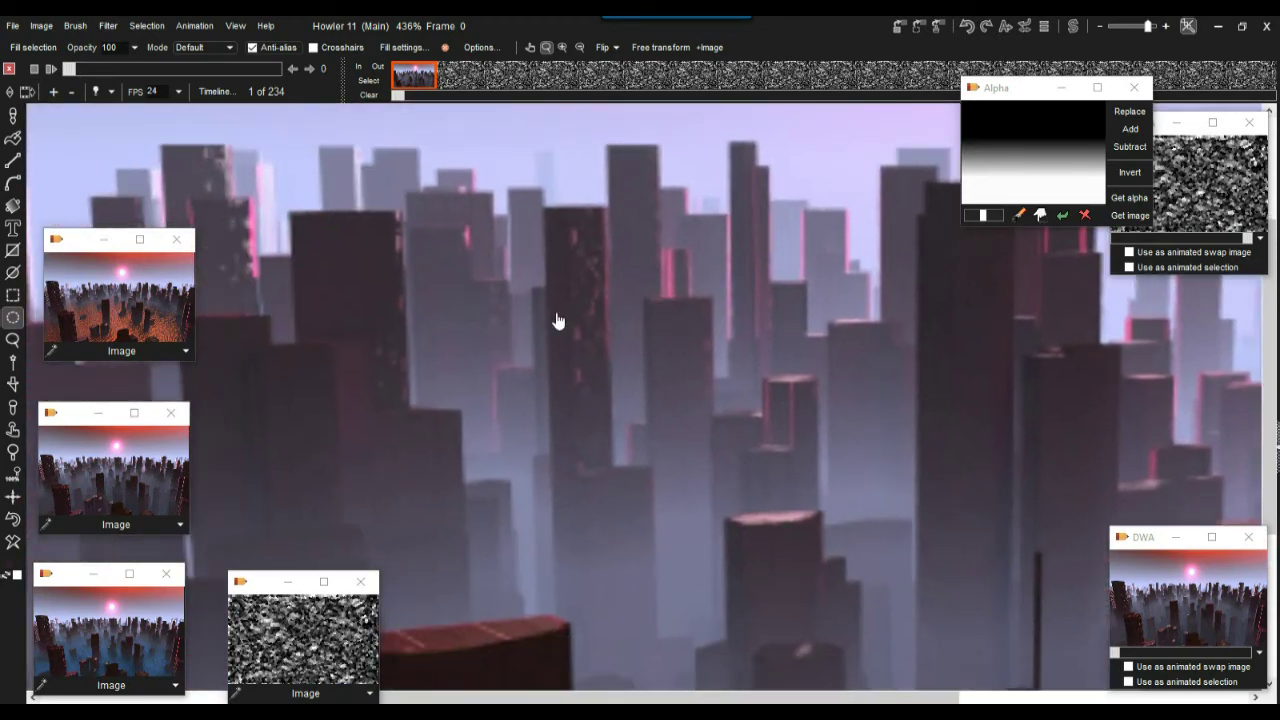
pyautogui.scroll(5, 590, 322)
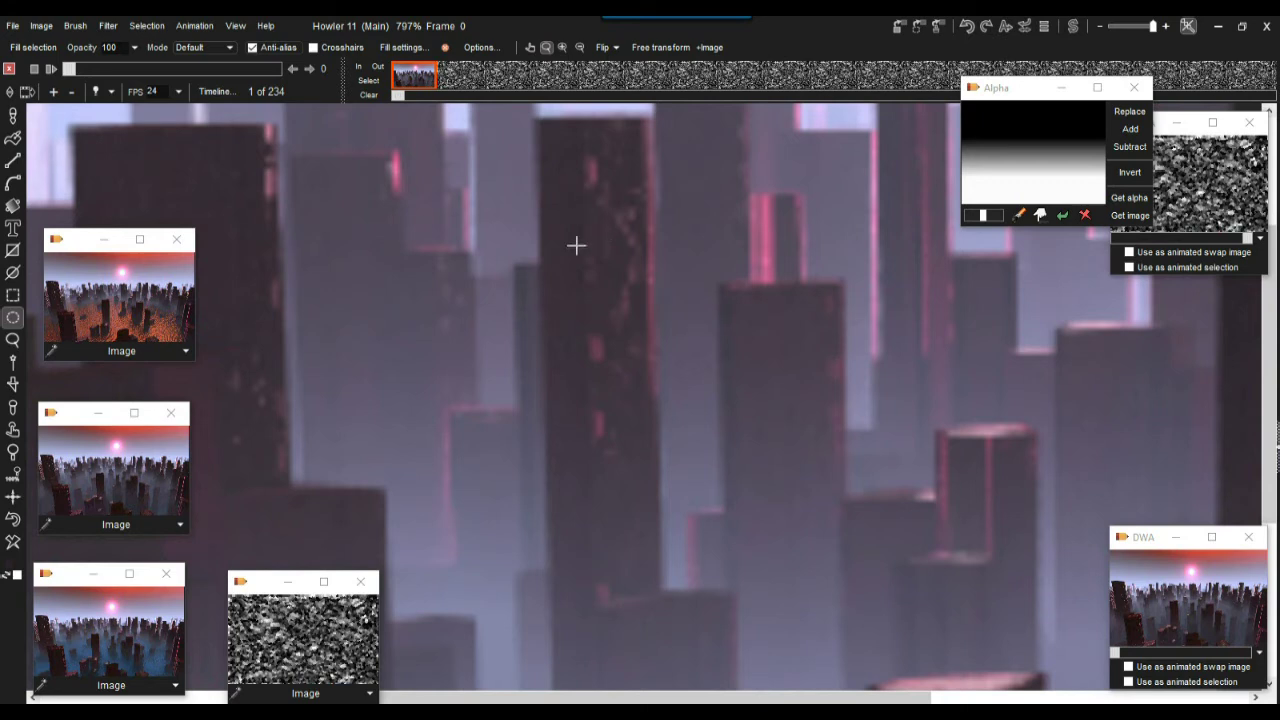
pyautogui.moveTo(611, 349); pyautogui.dragTo(658, 476)
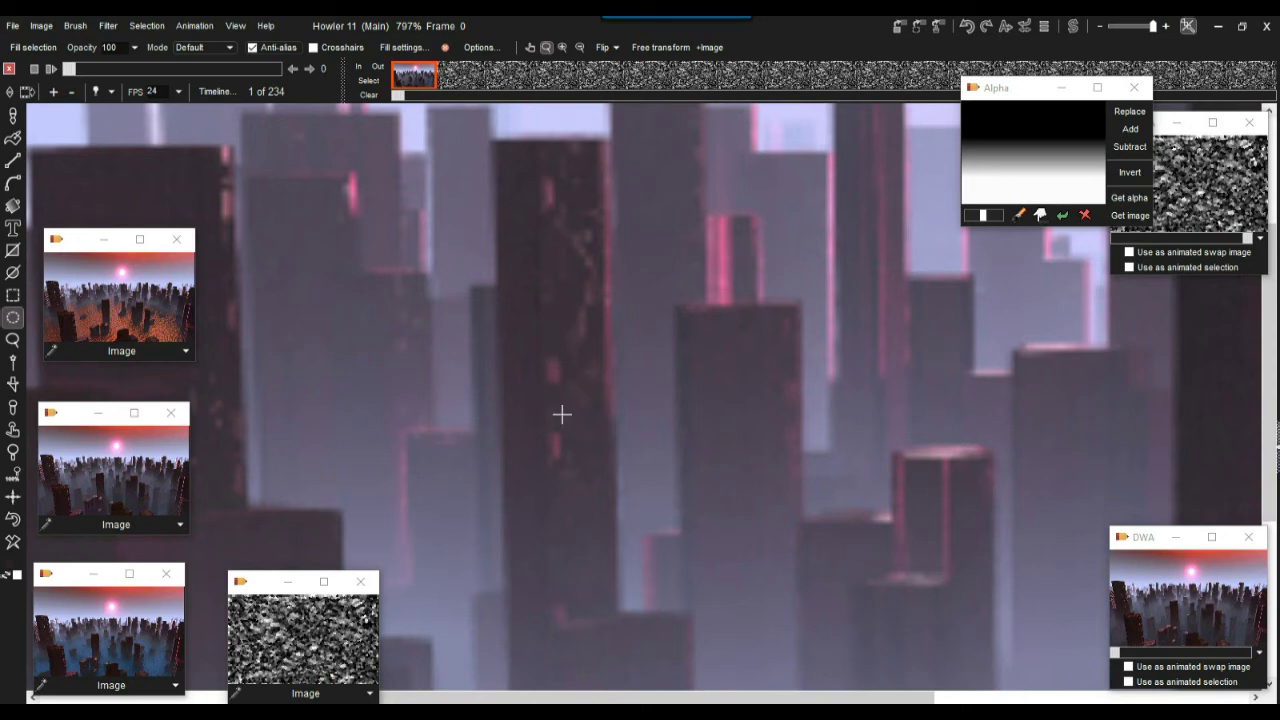
# Examine the tall dark tower with bright window speckles at the render's left edge and the towers around it
pyautogui.scroll(-8, 774, 383)
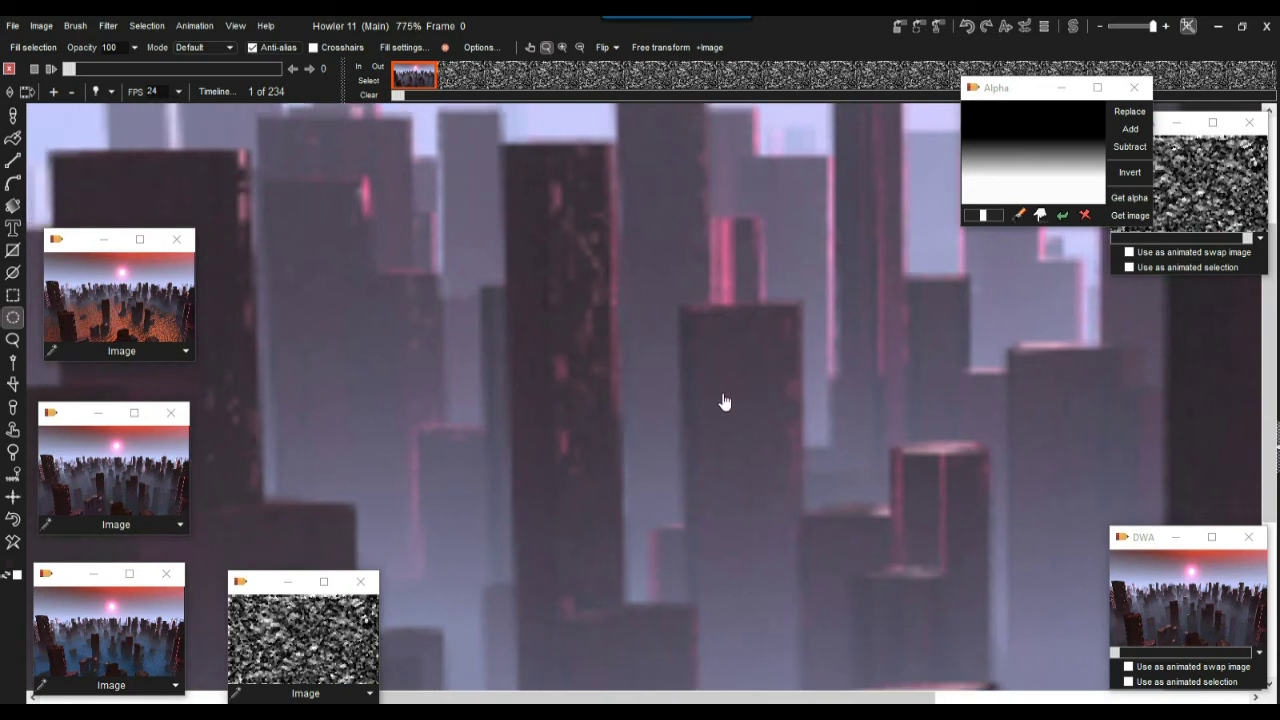
pyautogui.scroll(-2, 567, 427)
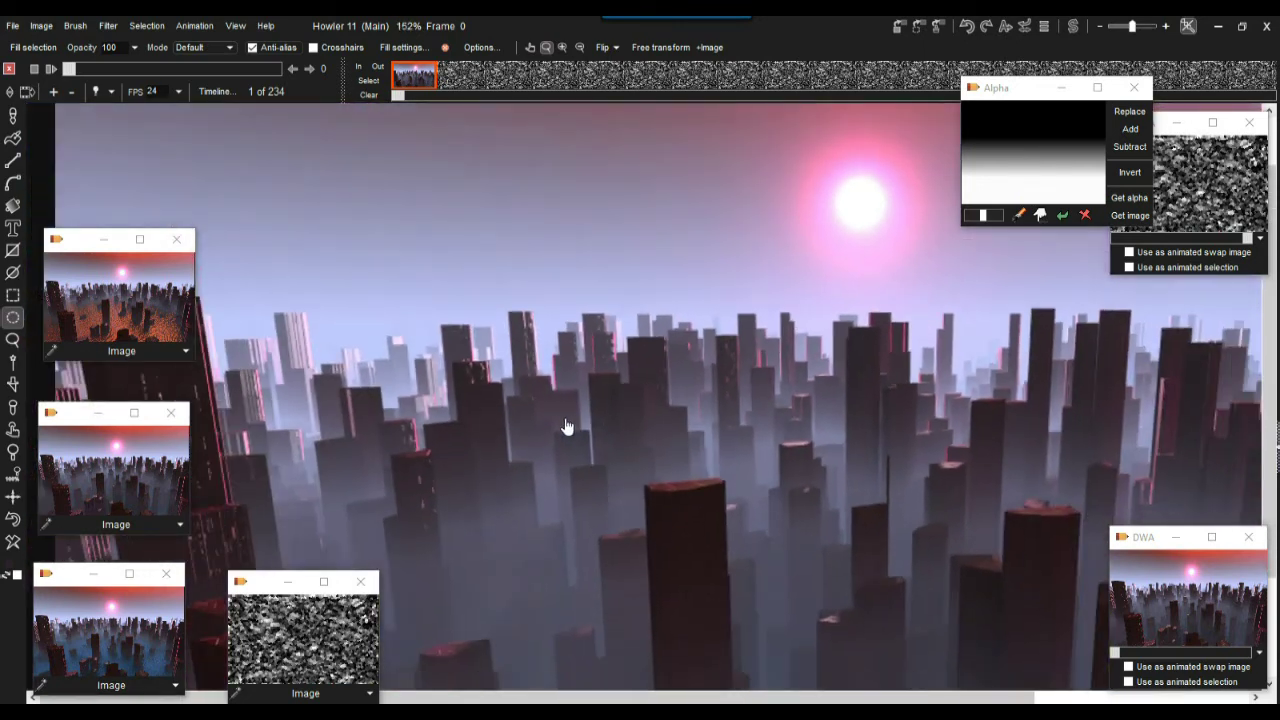
pyautogui.moveTo(314, 401); pyautogui.dragTo(727, 359)
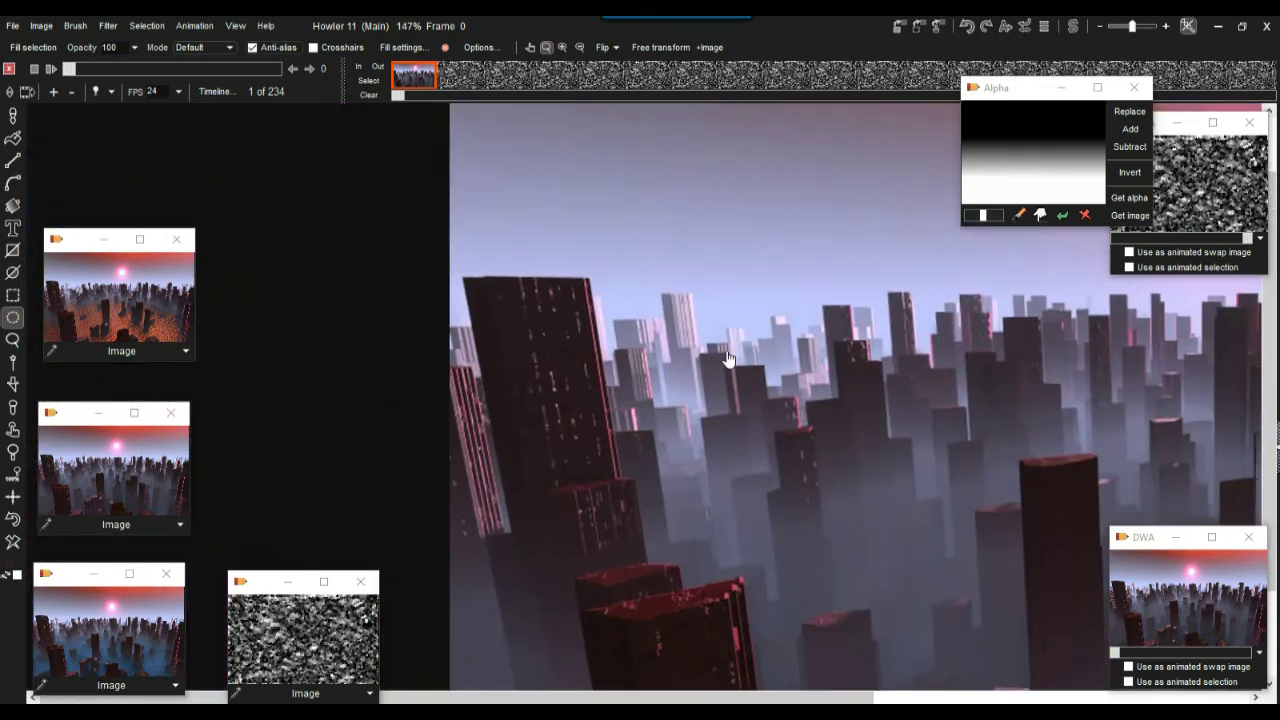
pyautogui.scroll(8, 533, 373)
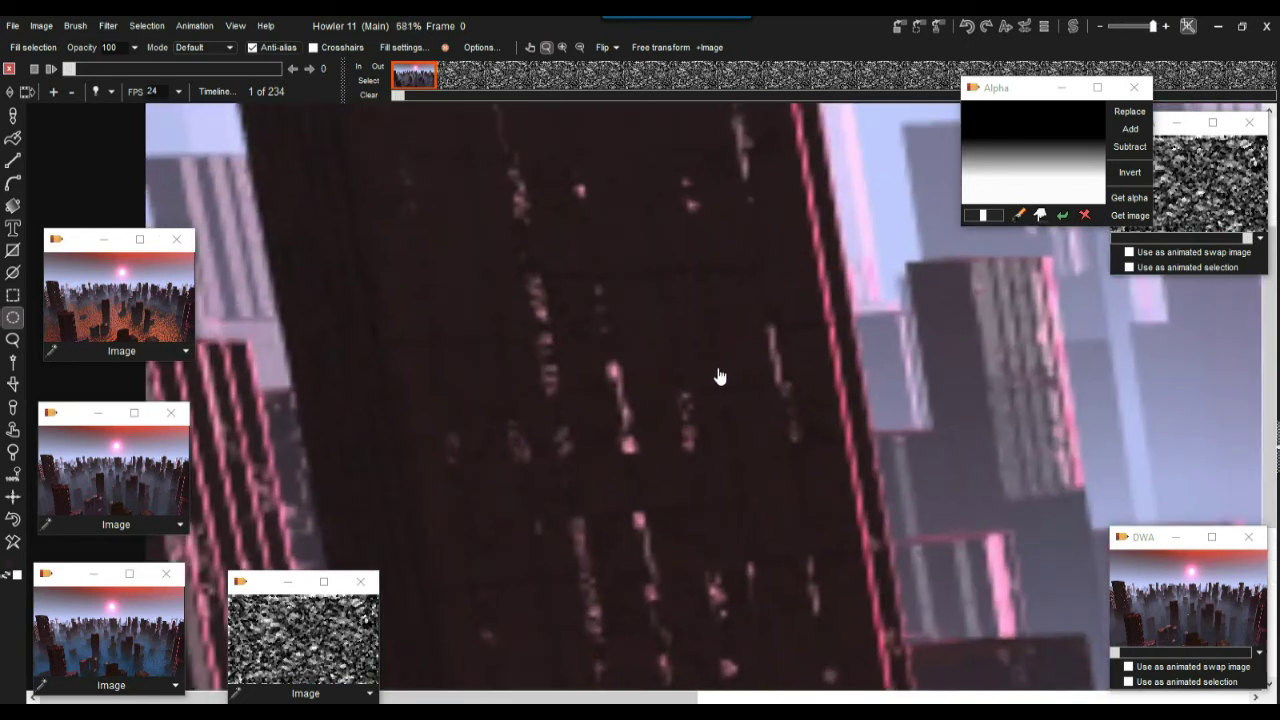
pyautogui.scroll(-8, 719, 376)
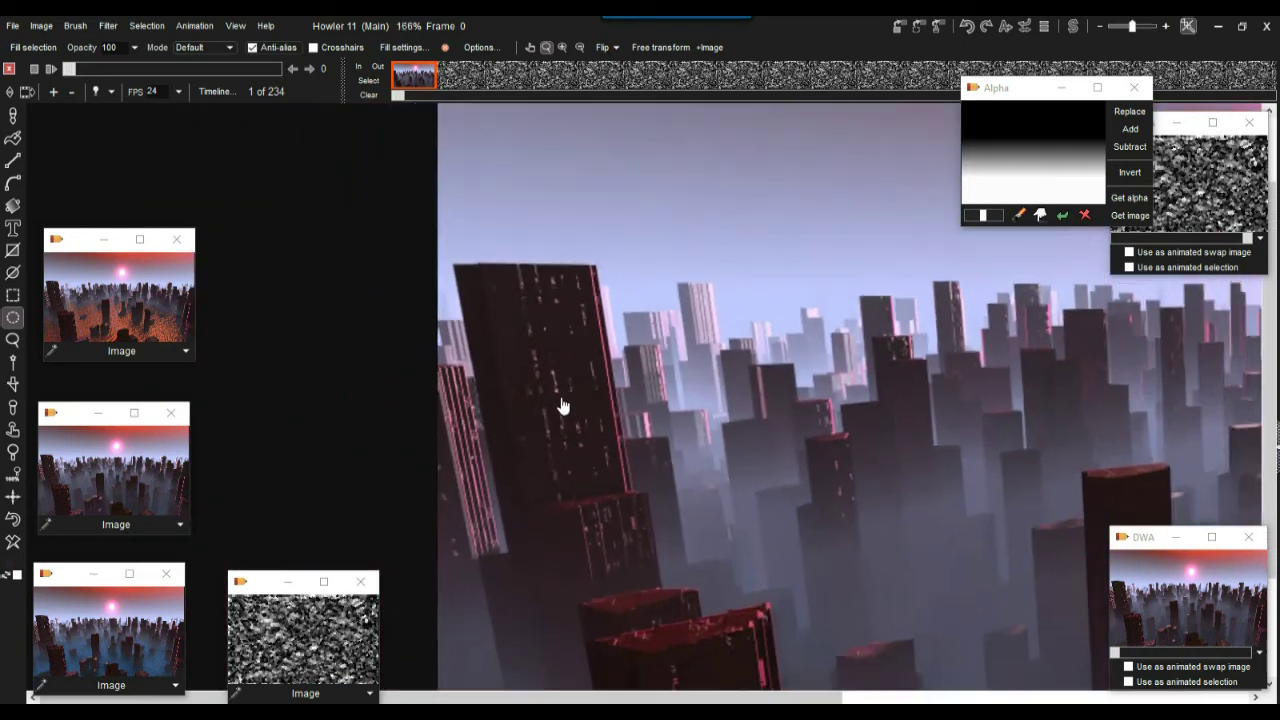
pyautogui.moveTo(734, 429); pyautogui.dragTo(491, 315)
pyautogui.moveTo(608, 360); pyautogui.dragTo(648, 362)
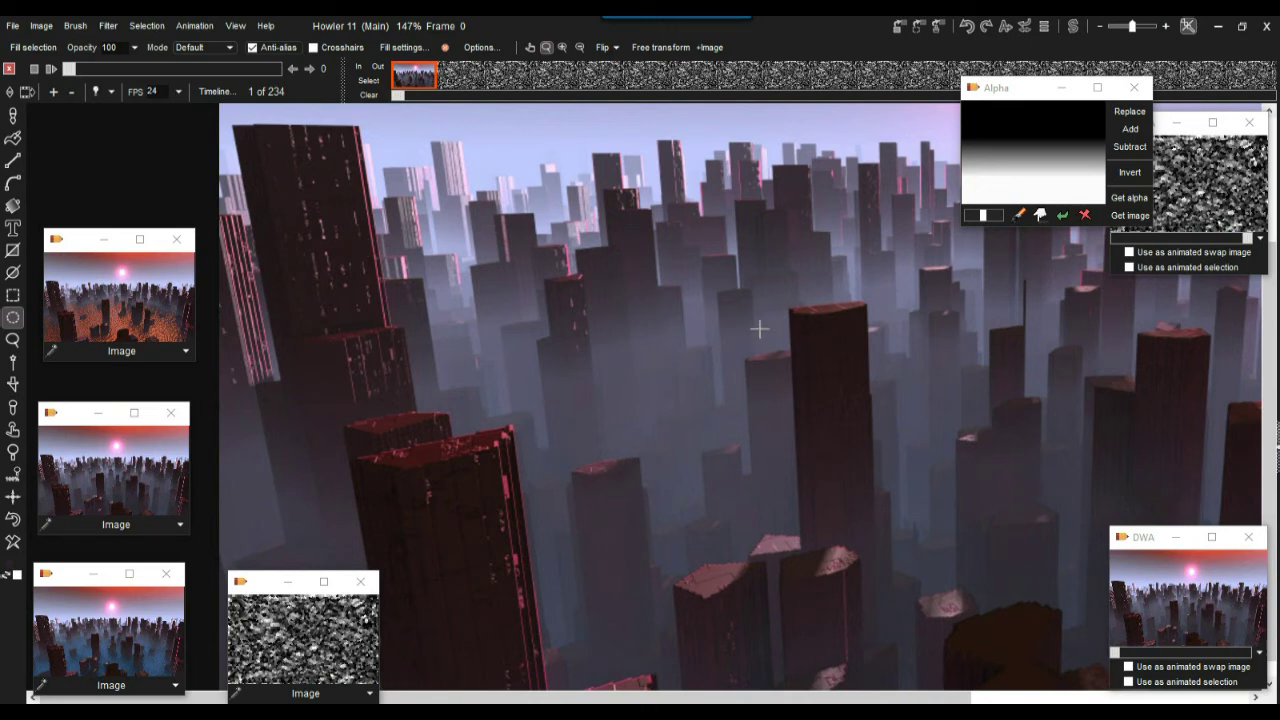
pyautogui.scroll(-2, 730, 329)
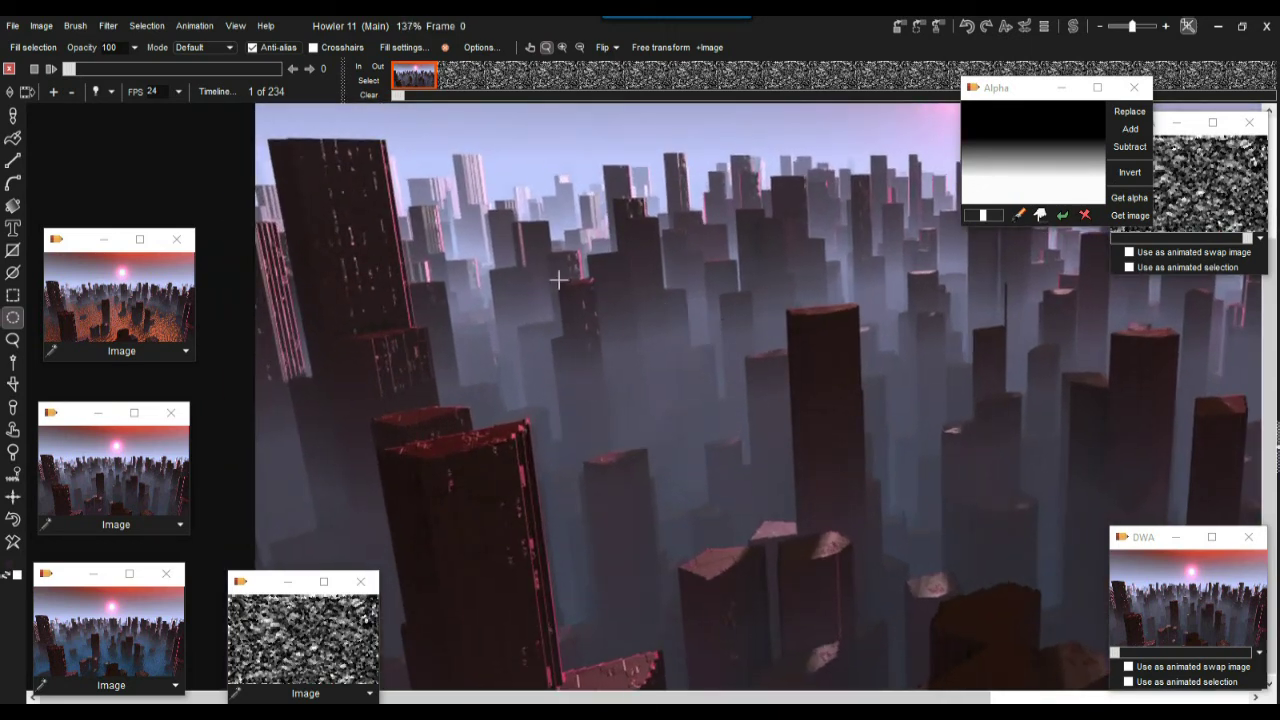
pyautogui.scroll(5, 340, 255)
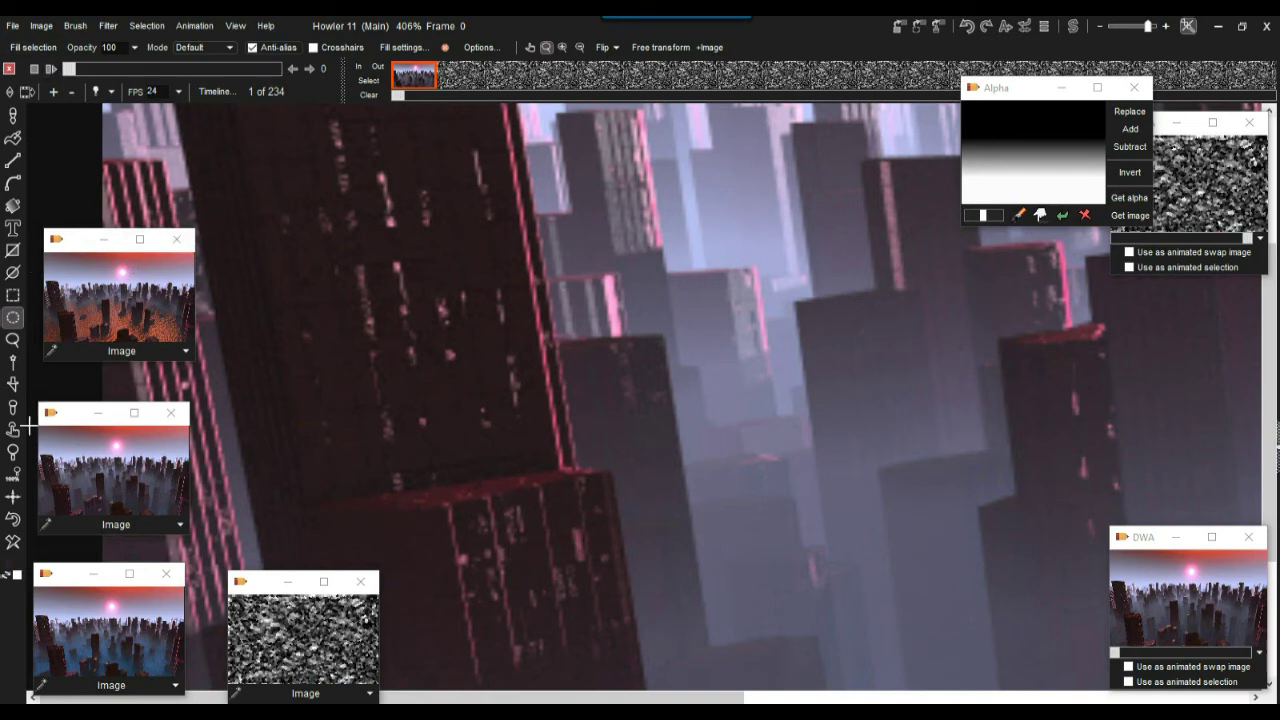
# Lasso a small speckled window patch on the tall dark tower, apply a Clone fill to it and clear the selection
pyautogui.click(14, 340)
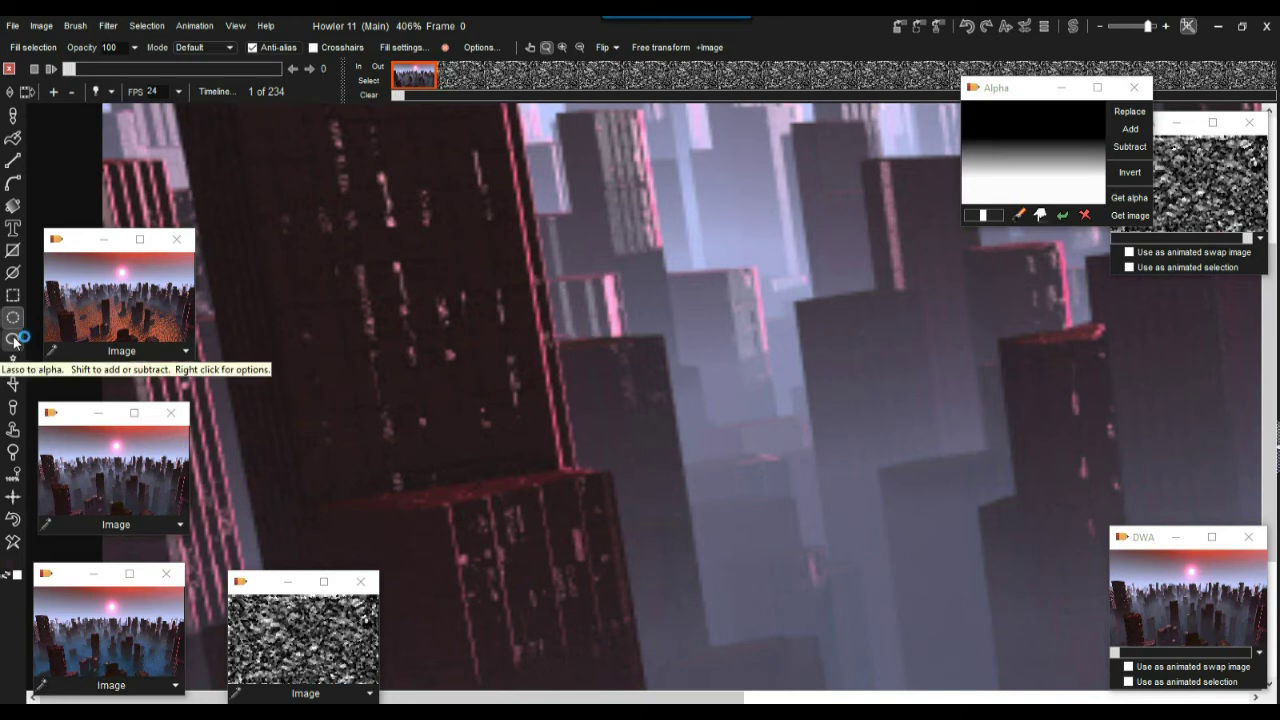
pyautogui.click(14, 340)
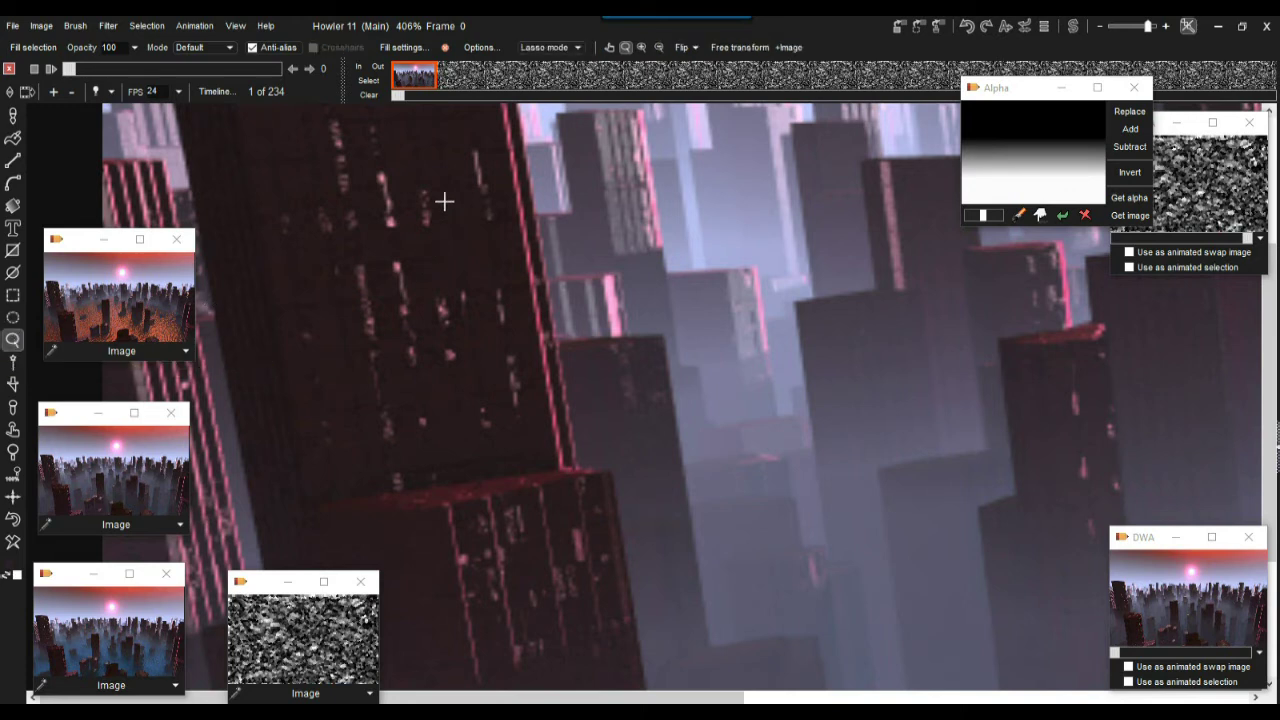
pyautogui.moveTo(422, 172)
pyautogui.mouseDown()
pyautogui.moveTo(411, 209)
pyautogui.moveTo(429, 243)
pyautogui.moveTo(430, 175)
pyautogui.mouseUp()
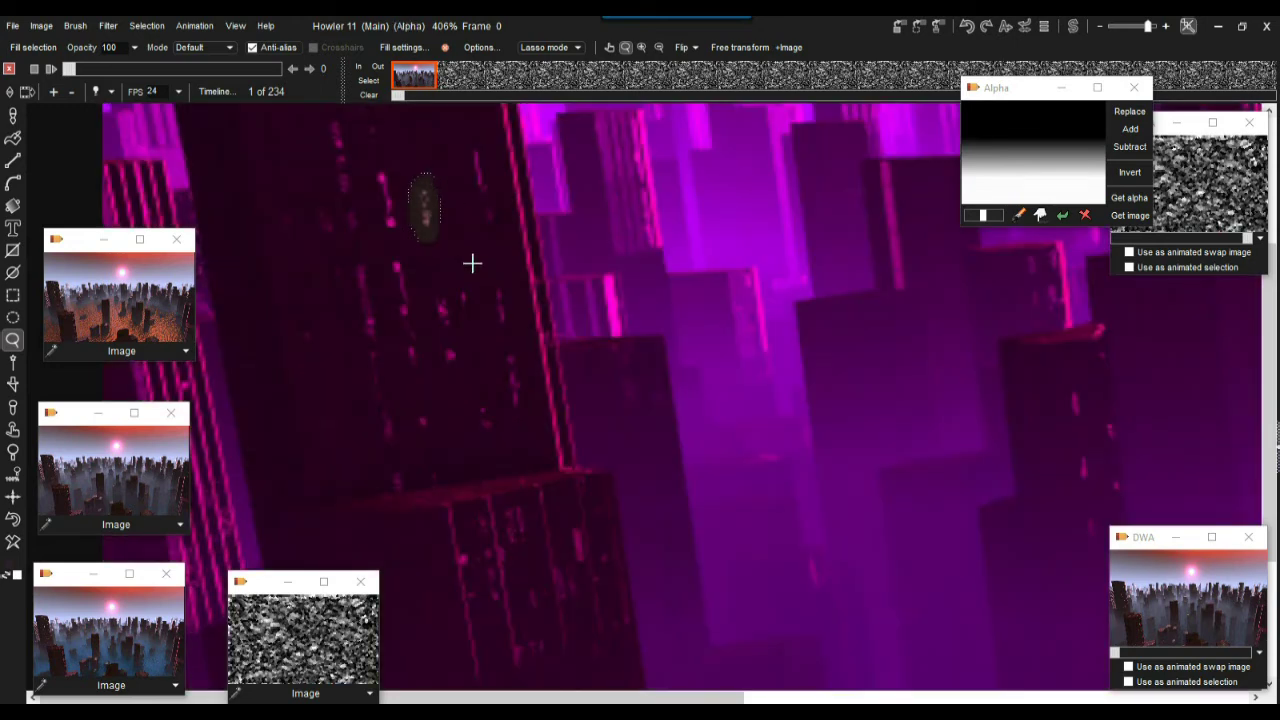
pyautogui.click(46, 27)
pyautogui.moveTo(228, 106)
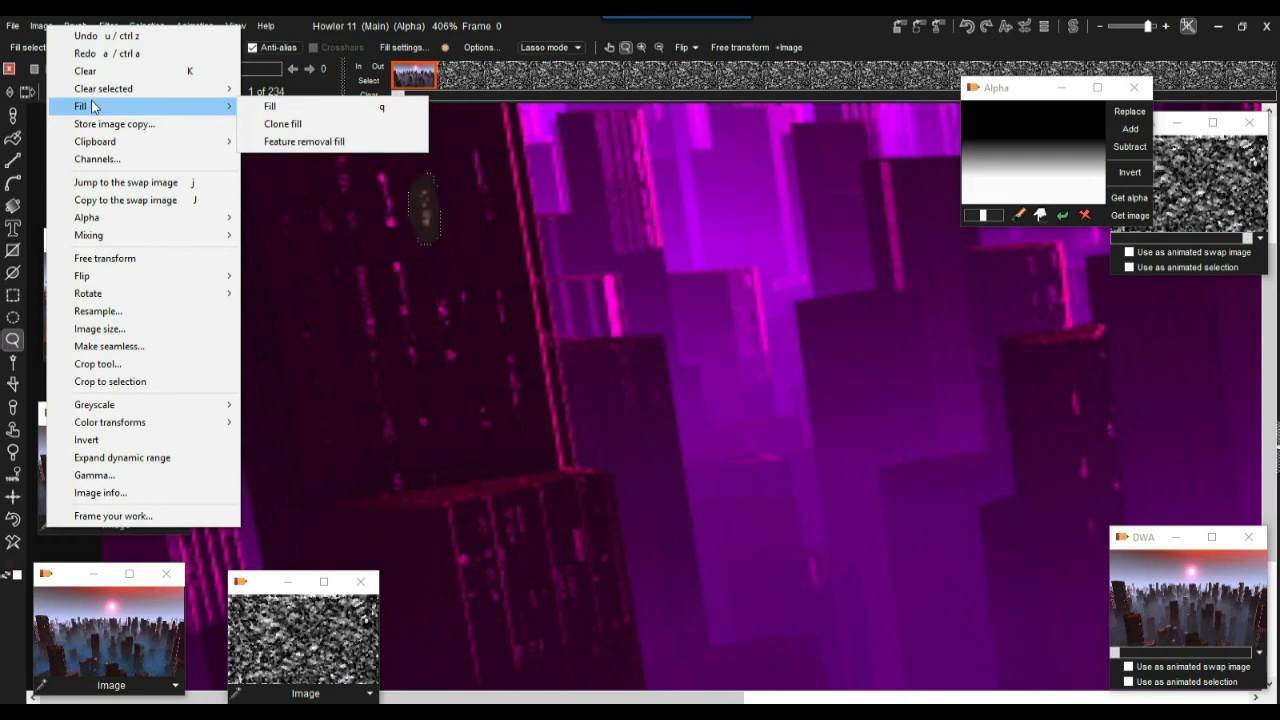
pyautogui.click(284, 124)
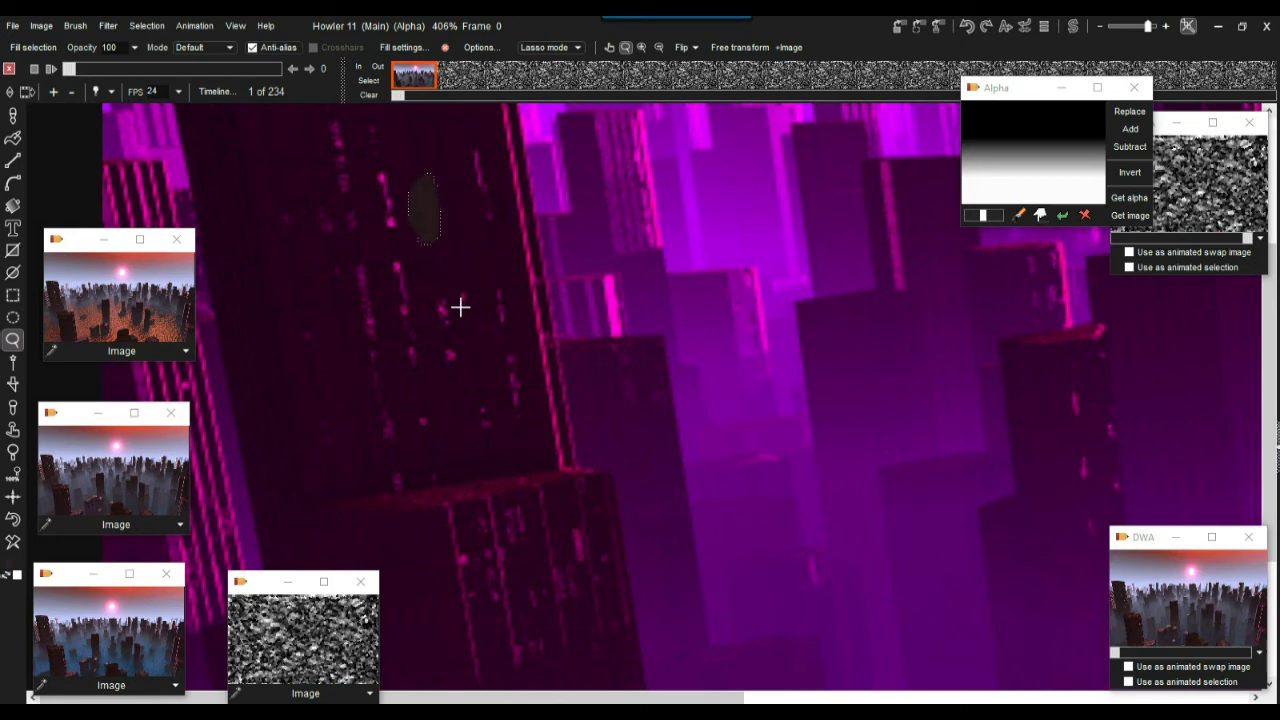
pyautogui.press('Escape')
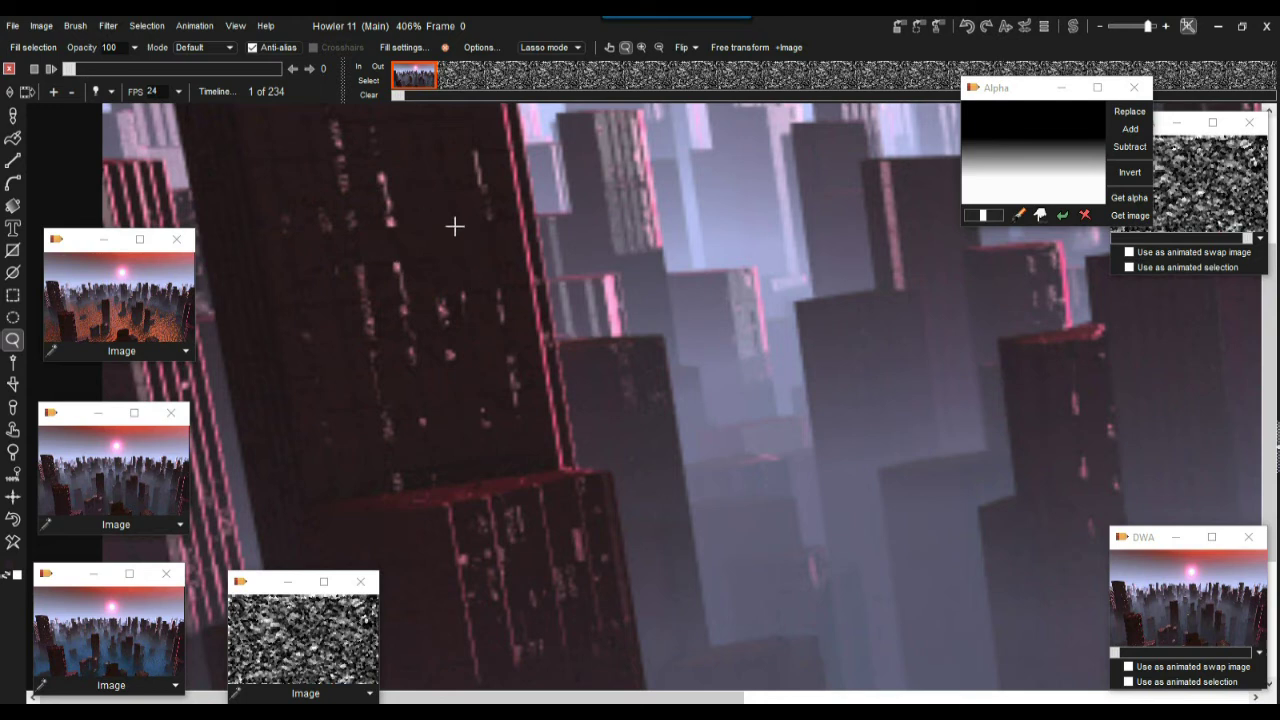
# Compare the tower patch with and without the fill using interactive undo, undo and redo, keeping the fill applied
pyautogui.moveTo(416, 190); pyautogui.dragTo(399, 214)
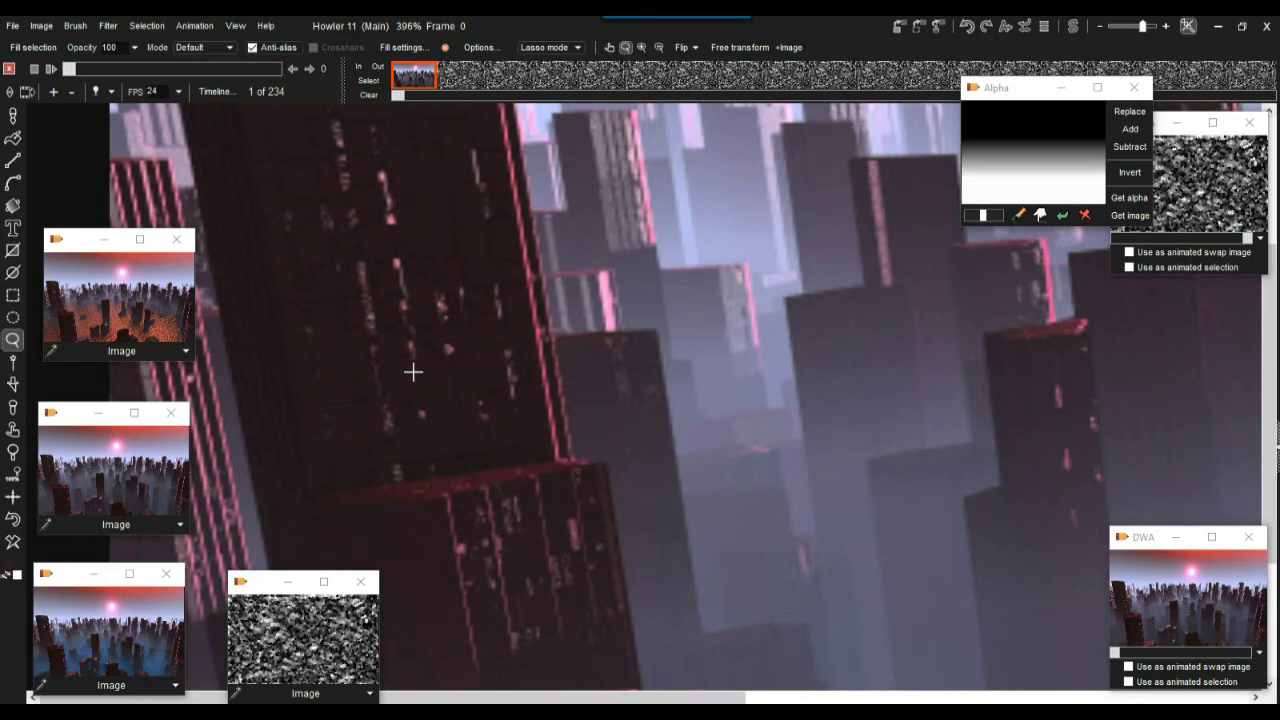
pyautogui.click(1027, 28)
pyautogui.moveTo(1084, 76); pyautogui.dragTo(1175, 83)
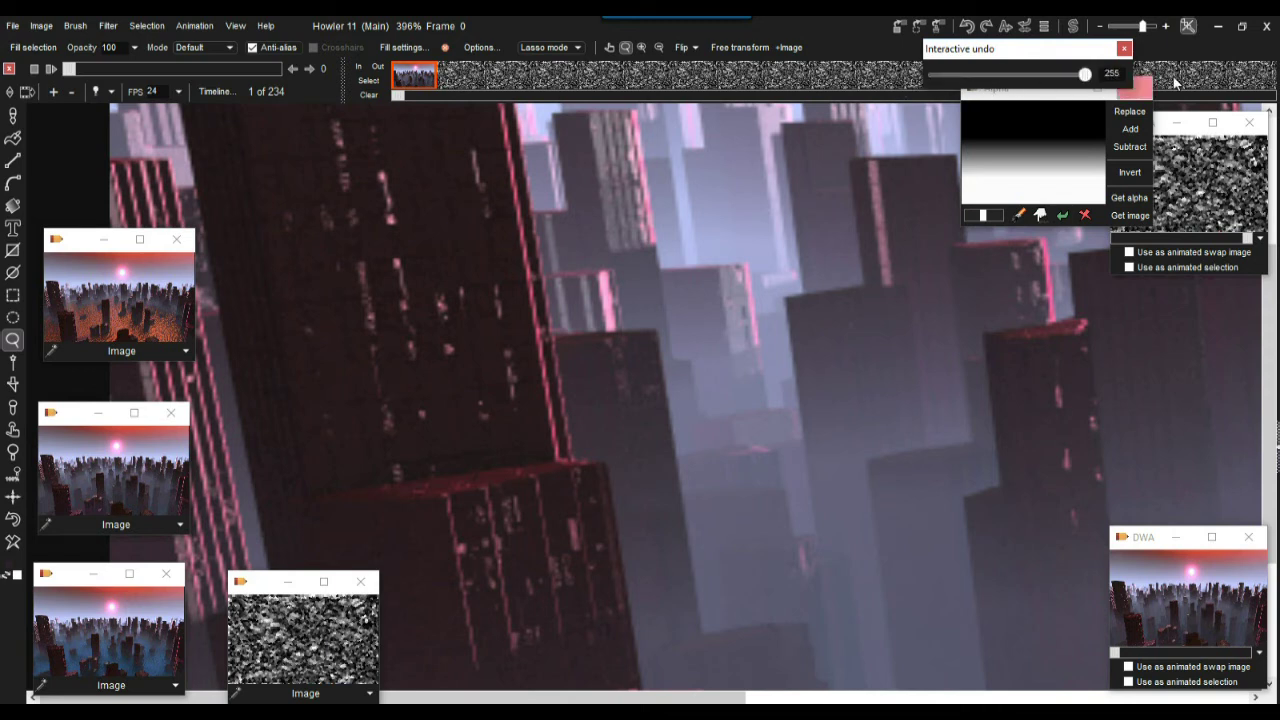
pyautogui.click(13, 520)
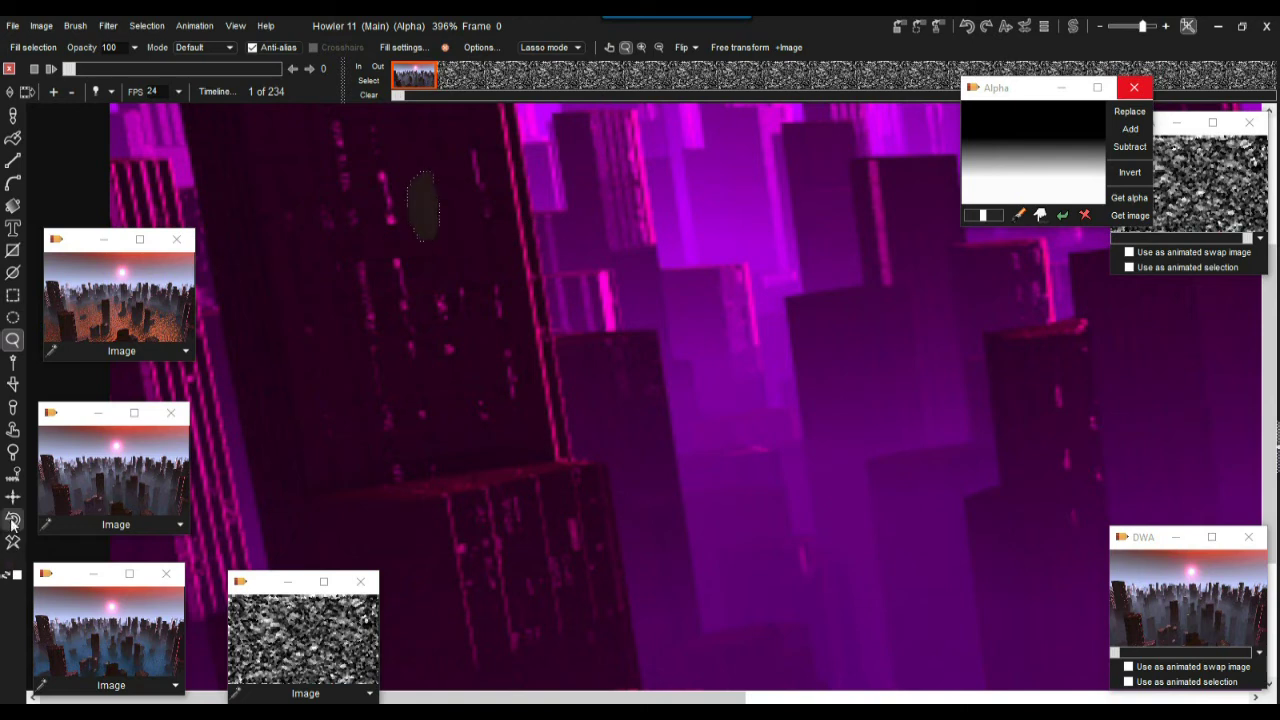
pyautogui.click(12, 522)
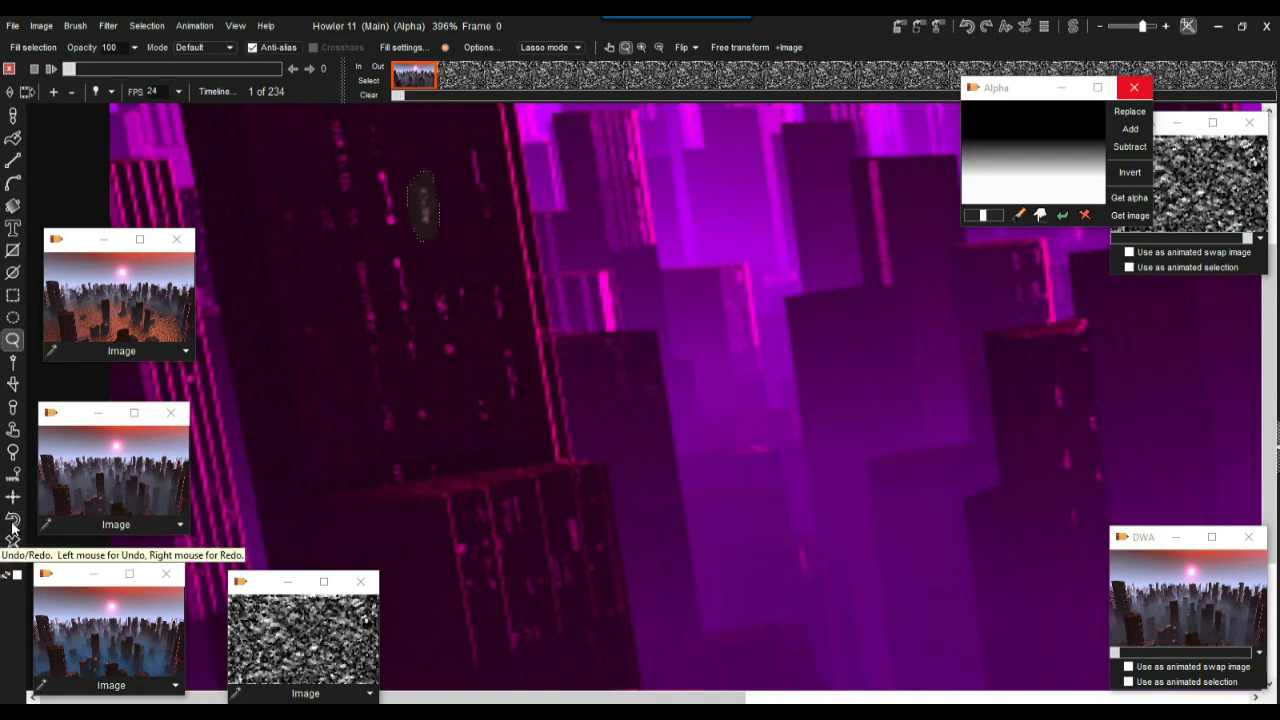
pyautogui.rightClick(12, 530)
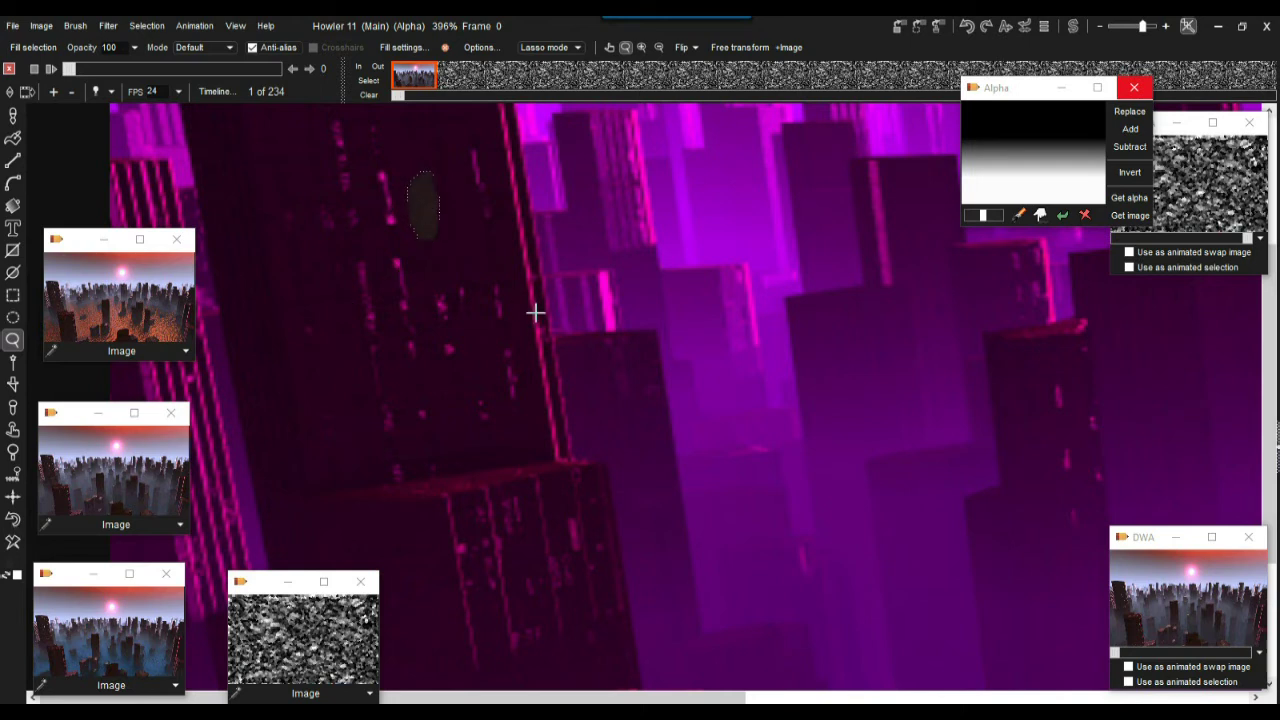
# Examine the retouched foggy city up close along the skyline and middle towers, and as a whole
pyautogui.scroll(-5, 645, 258)
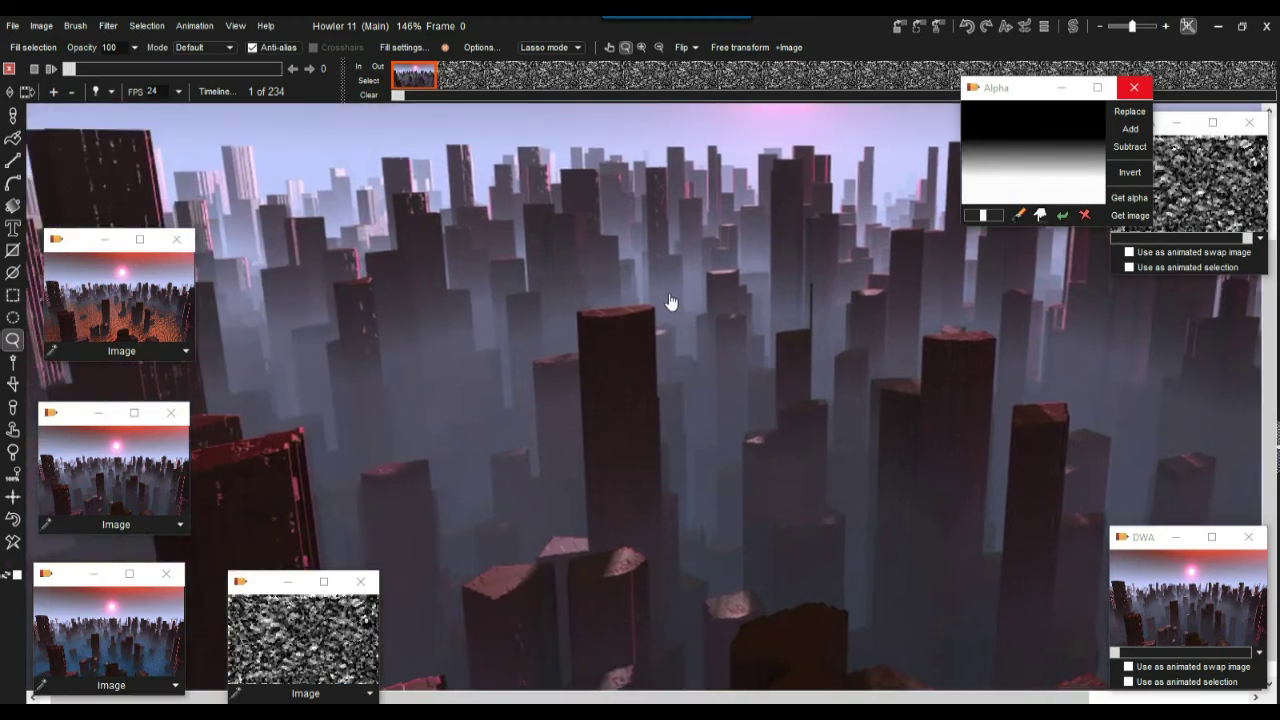
pyautogui.click(443, 193)
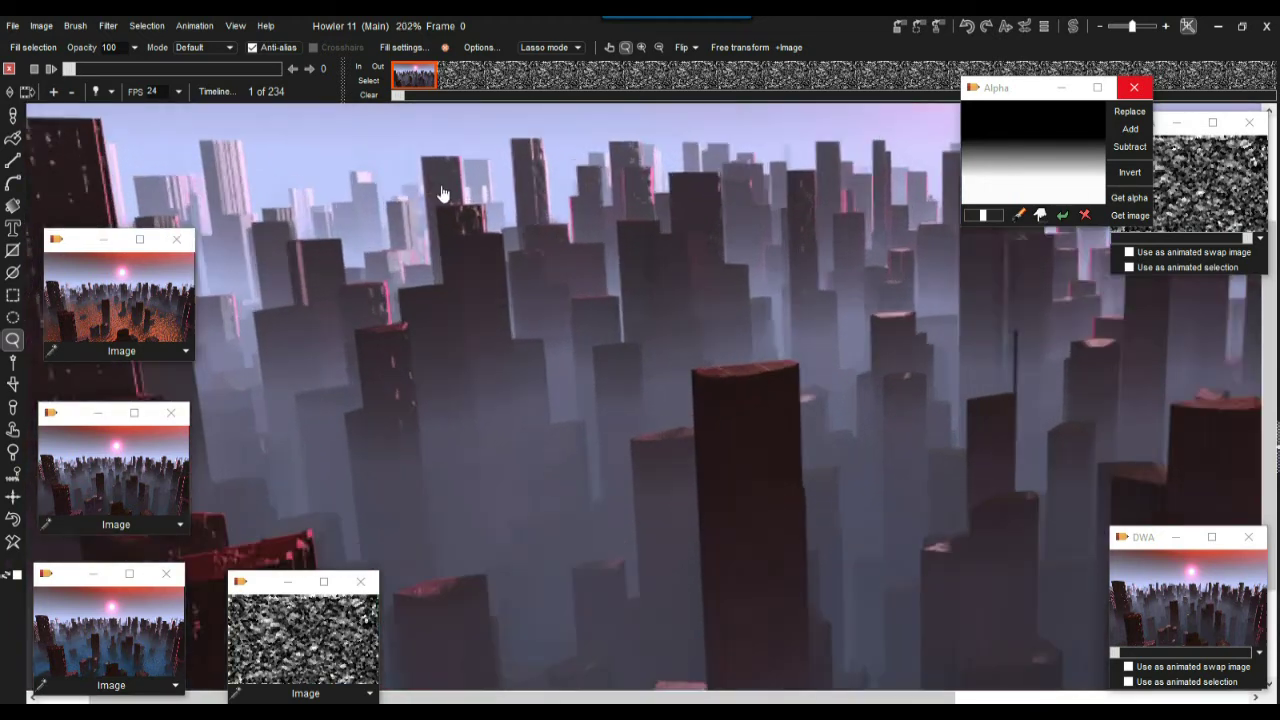
pyautogui.scroll(3, 443, 193)
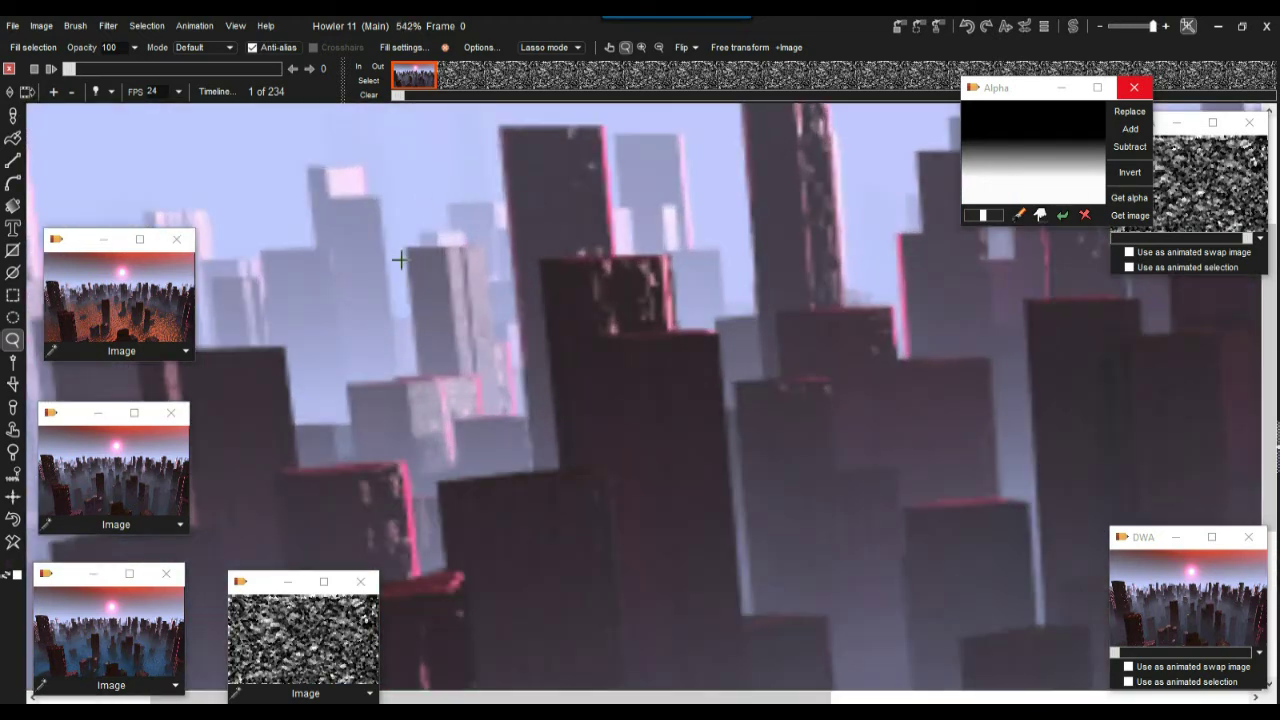
pyautogui.moveTo(414, 306); pyautogui.dragTo(794, 503)
pyautogui.moveTo(654, 248)
pyautogui.mouseDown()
pyautogui.moveTo(594, 386)
pyautogui.moveTo(594, 449)
pyautogui.mouseUp()
pyautogui.moveTo(649, 240); pyautogui.dragTo(590, 381)
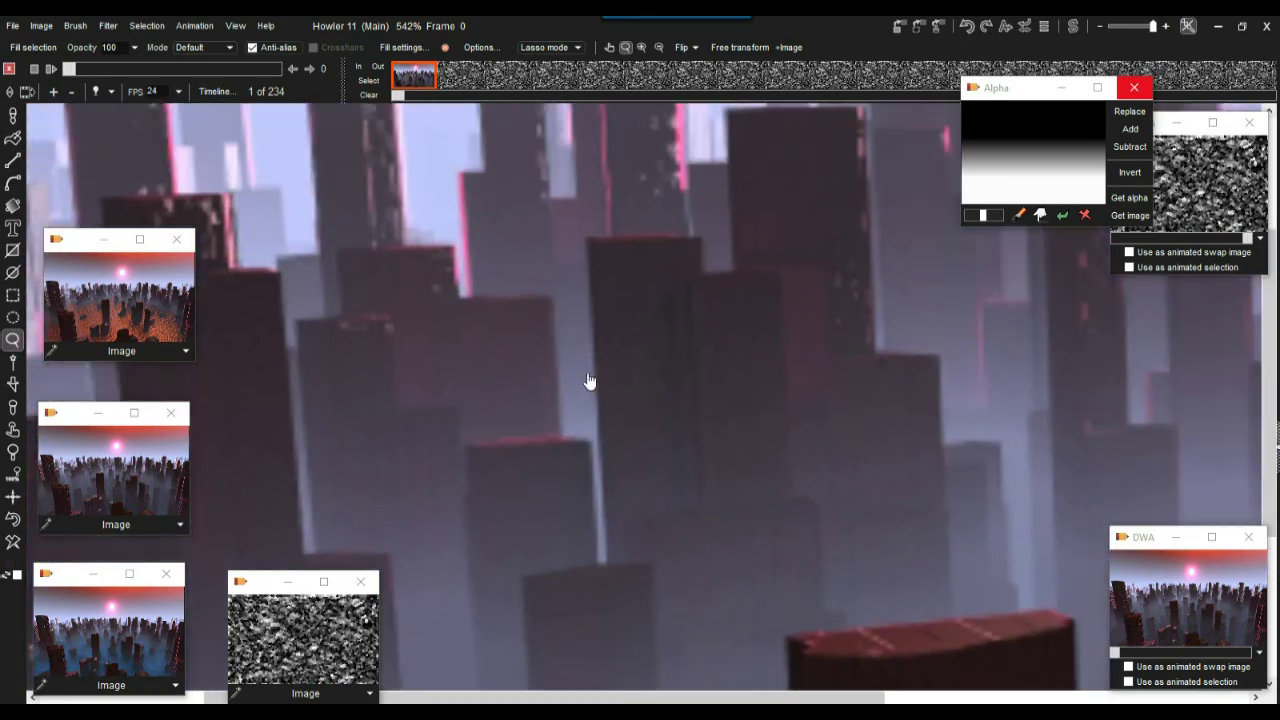
pyautogui.moveTo(566, 211); pyautogui.dragTo(457, 374)
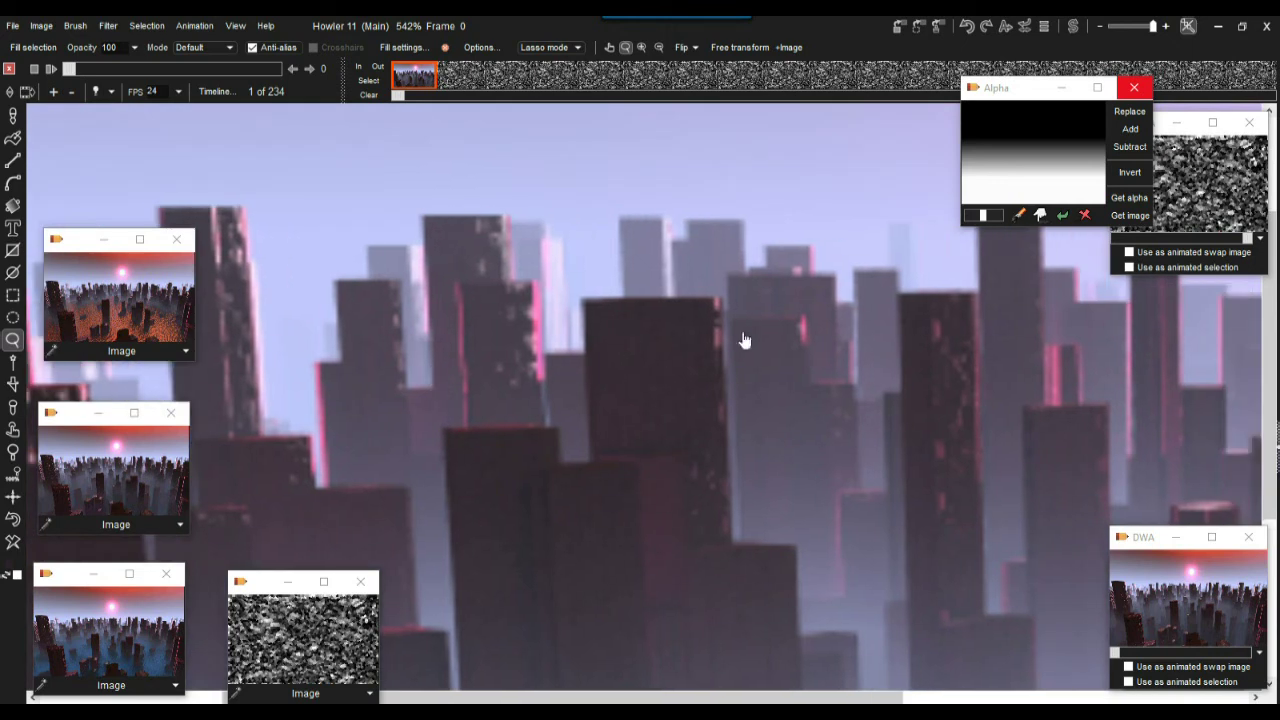
pyautogui.scroll(-3, 744, 341)
pyautogui.scroll(-2, 734, 309)
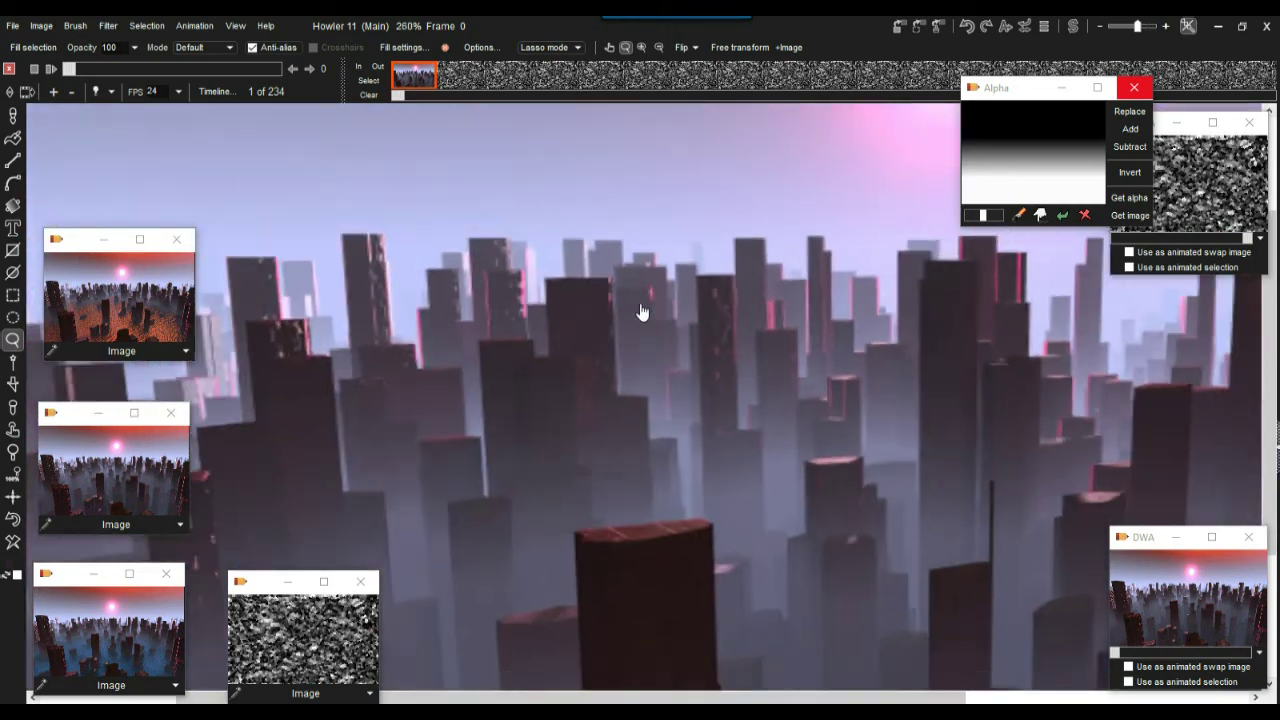
pyautogui.scroll(-4, 642, 312)
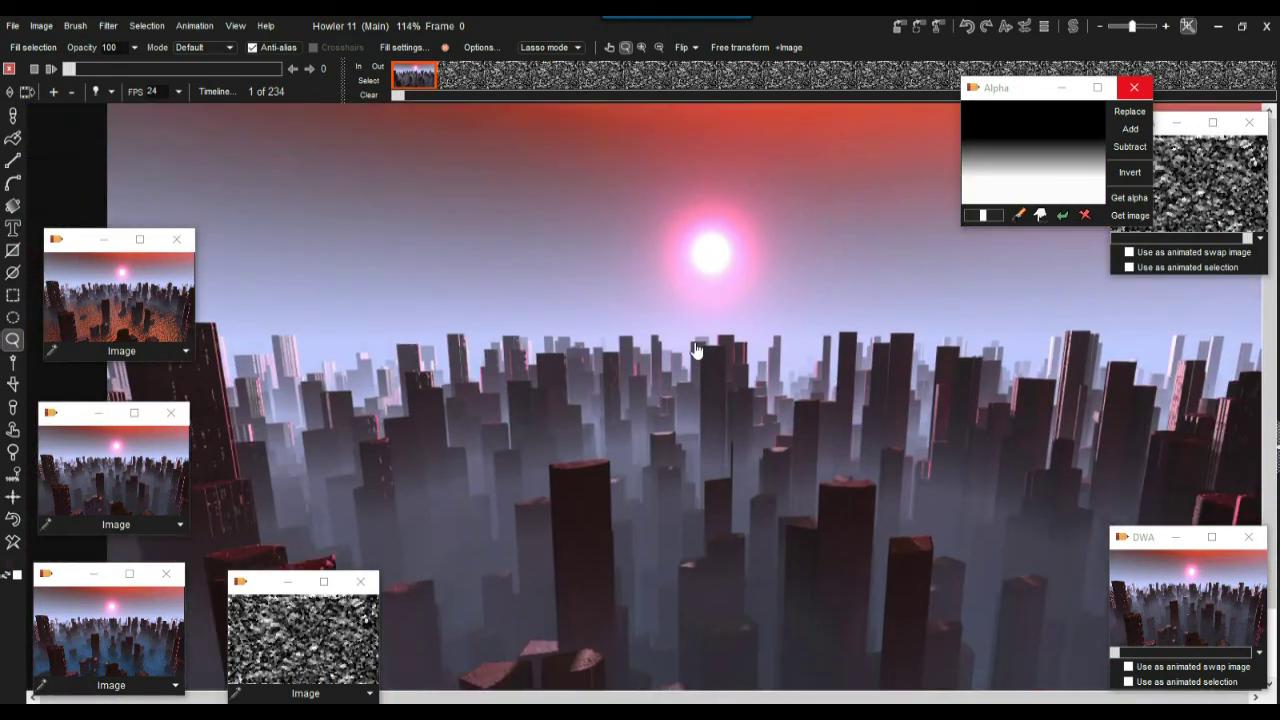
pyautogui.moveTo(697, 350); pyautogui.dragTo(586, 266)
pyautogui.scroll(-2, 705, 300)
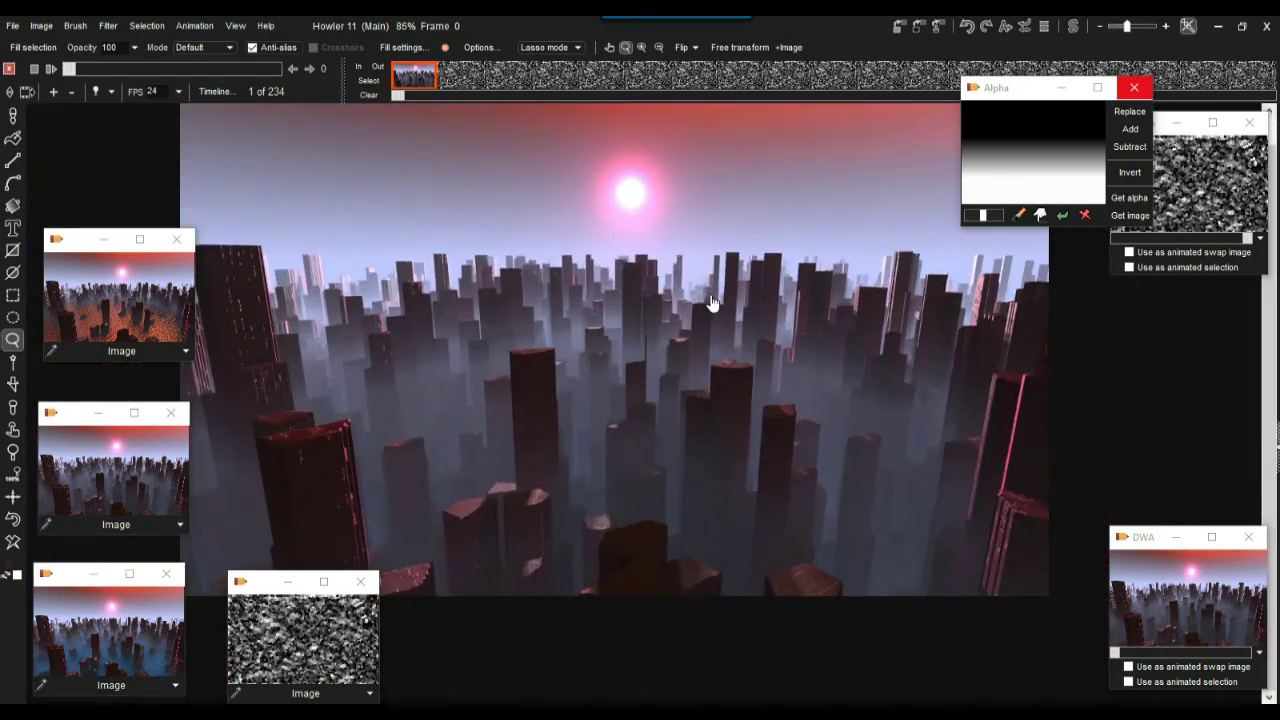
pyautogui.scroll(1, 712, 302)
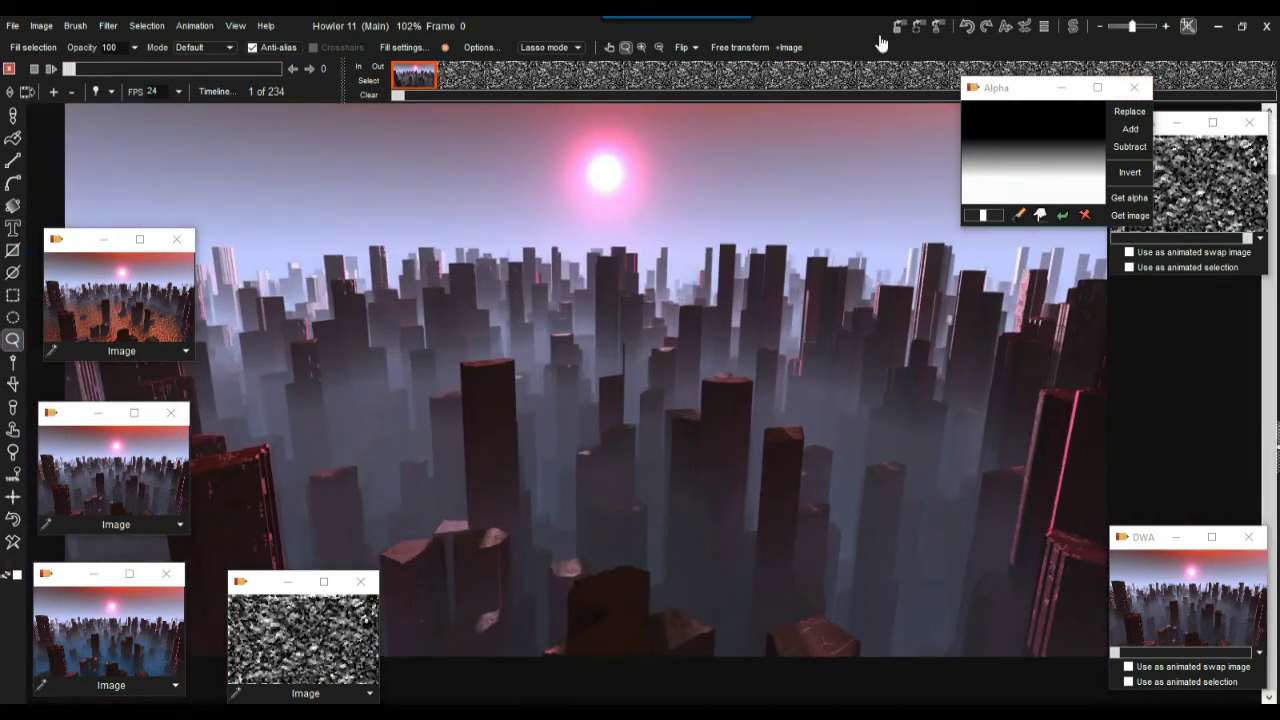
# Store a copy of the retouched render as a floating image and compare it with the older foggy copy
pyautogui.moveTo(255, 591); pyautogui.dragTo(236, 430)
pyautogui.click(129, 461)
pyautogui.click(281, 474)
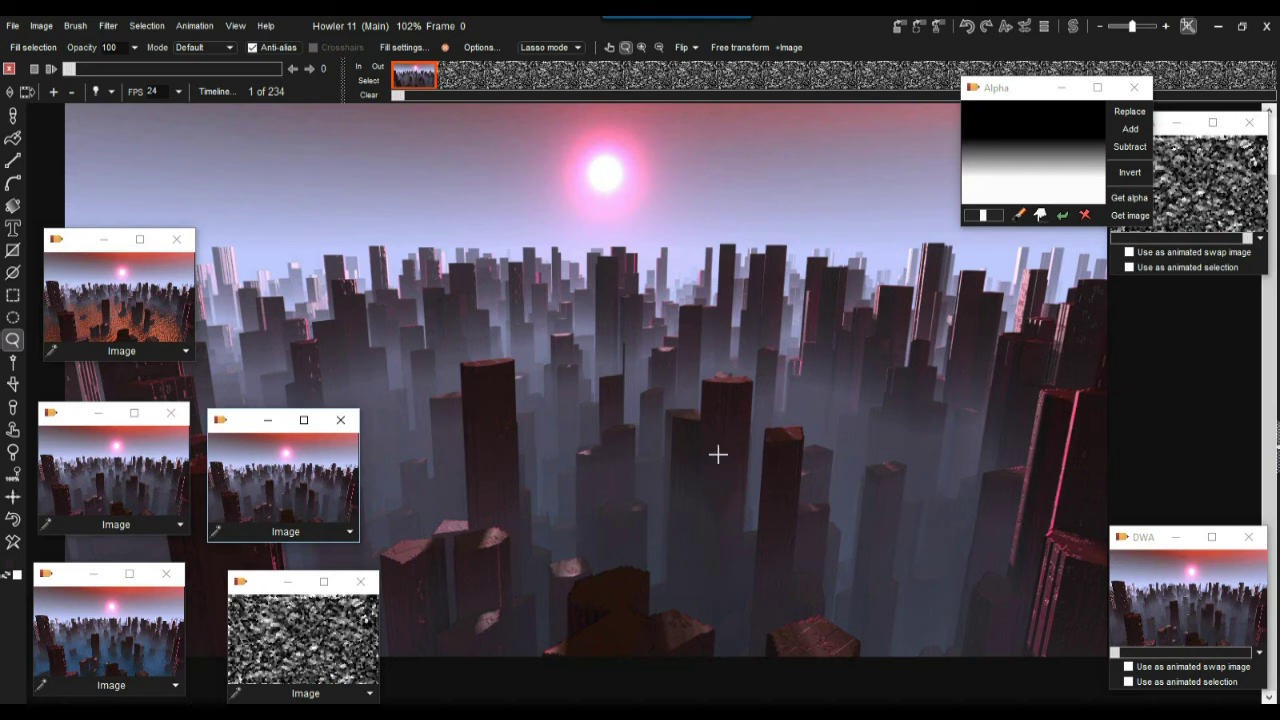
# Check the older foggy copy up close, close it and put the new retouched copy in its place
pyautogui.click(127, 472)
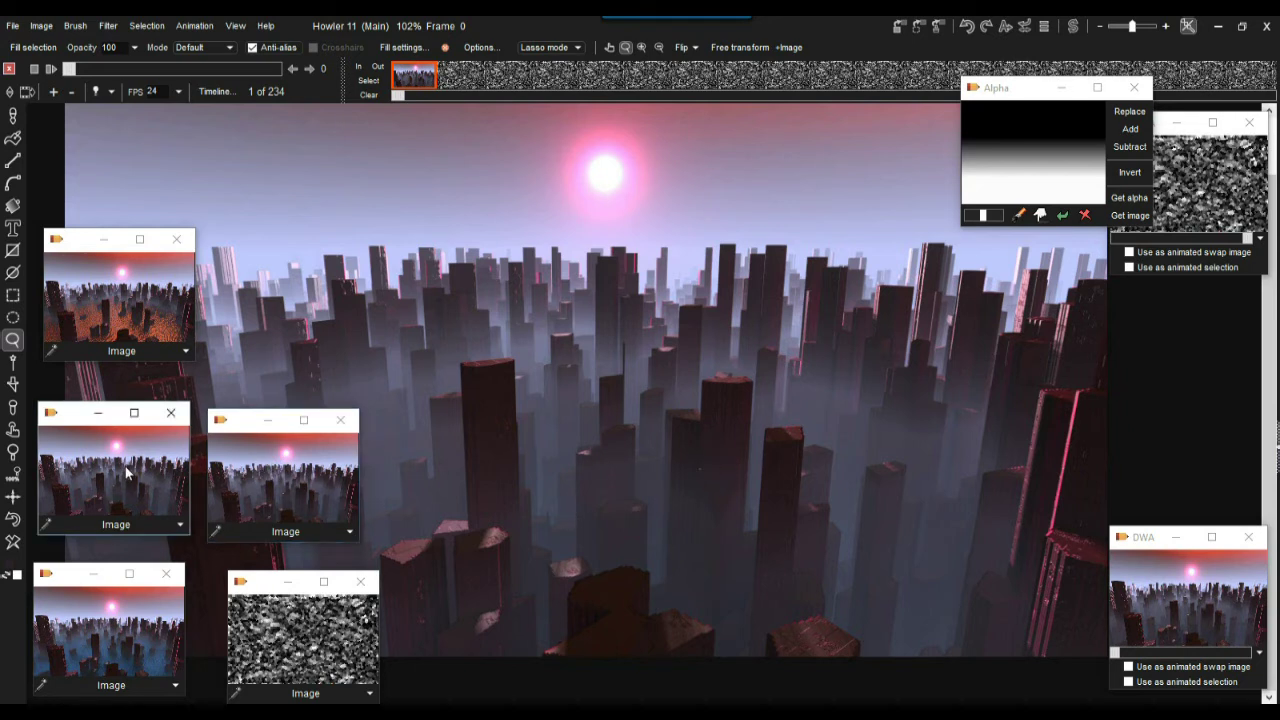
pyautogui.click(705, 471)
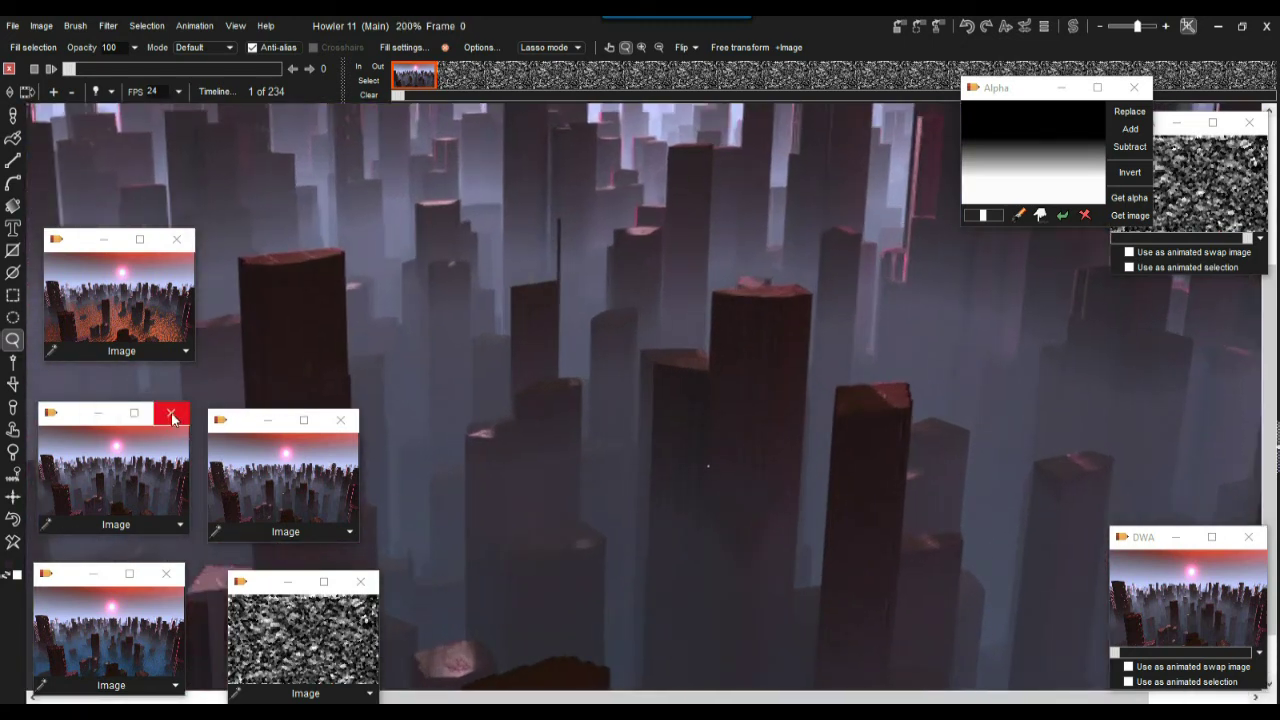
pyautogui.click(170, 414)
pyautogui.moveTo(240, 432); pyautogui.dragTo(77, 418)
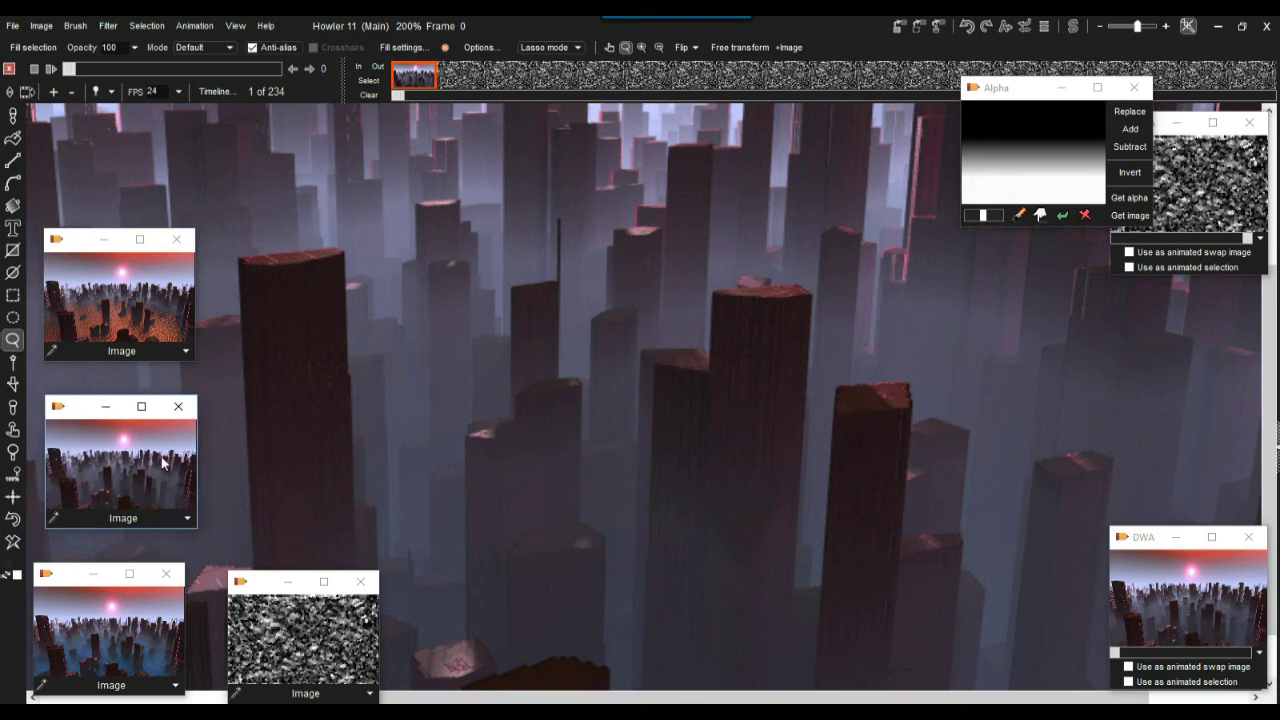
# View the stored orange-ground, blue-water and foggy city variations in turn, finishing with the whole foggy render
pyautogui.click(133, 295)
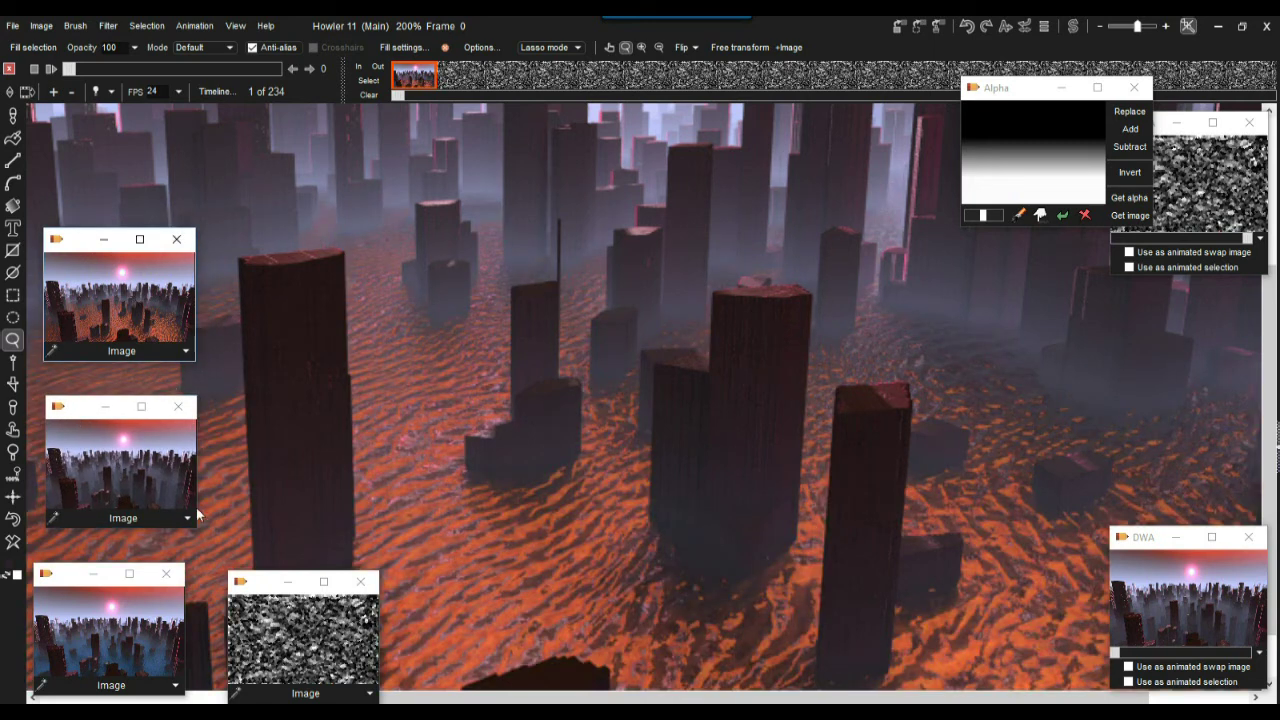
pyautogui.click(128, 576)
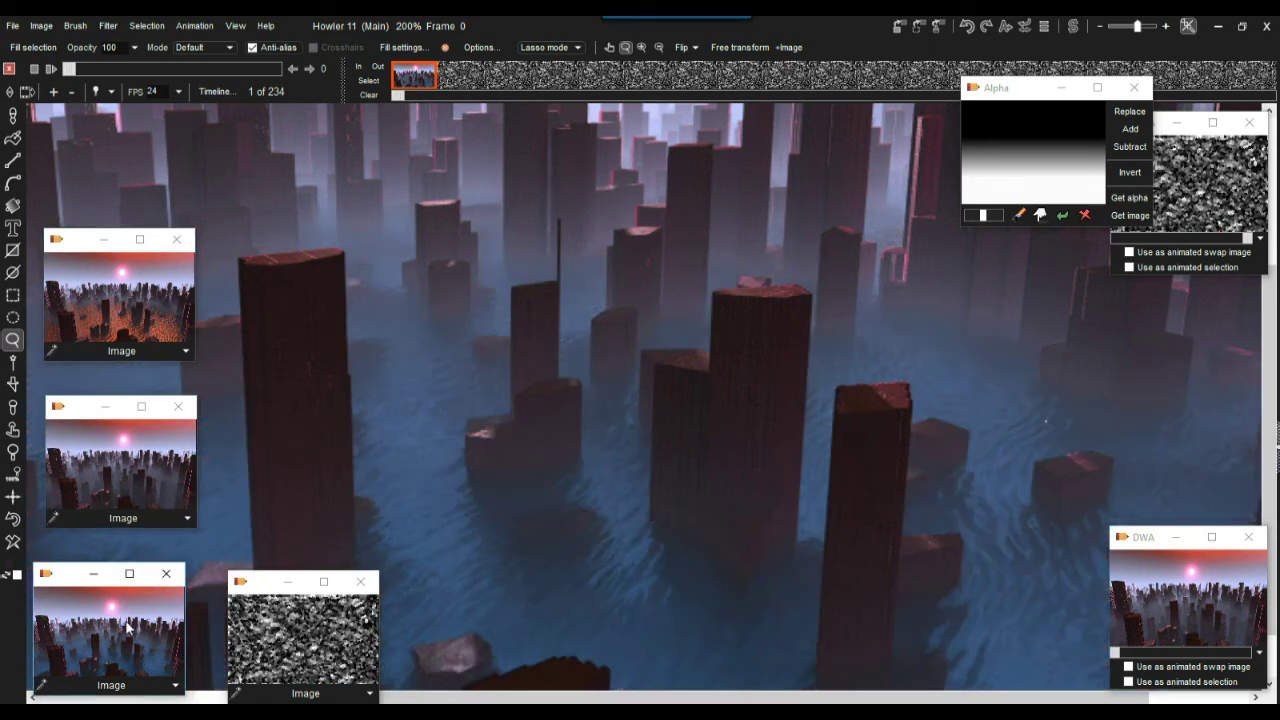
pyautogui.click(95, 450)
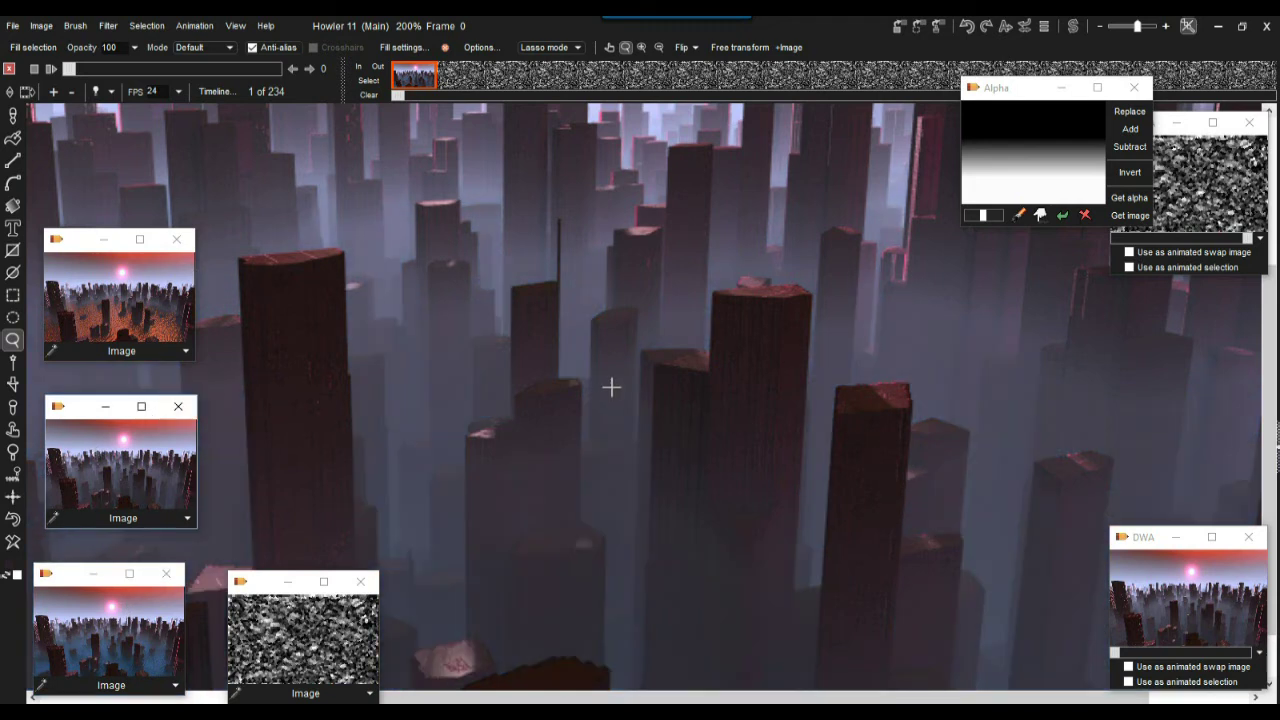
pyautogui.scroll(-1, 725, 336)
pyautogui.scroll(-2, 725, 336)
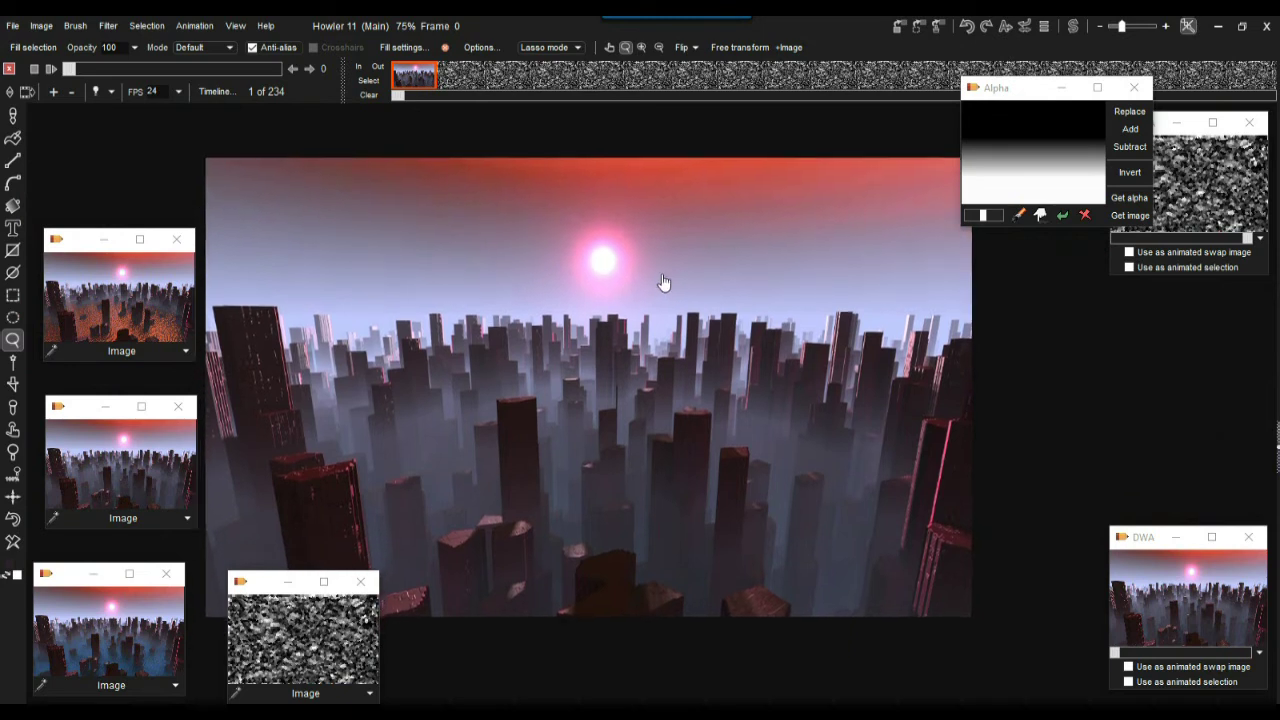
pyautogui.moveTo(663, 283); pyautogui.dragTo(689, 263)
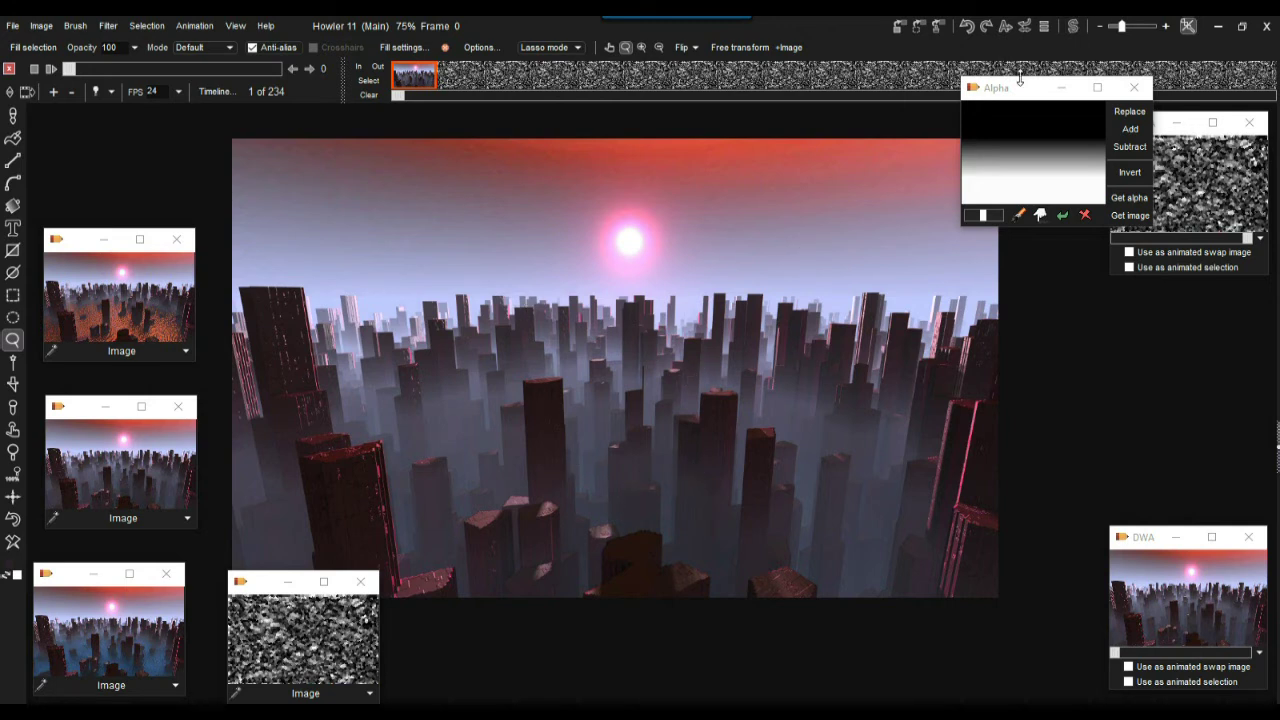
# Load the orange-ground variation into the swap image and return to the foggy main image
pyautogui.click(1073, 27)
pyautogui.click(127, 310)
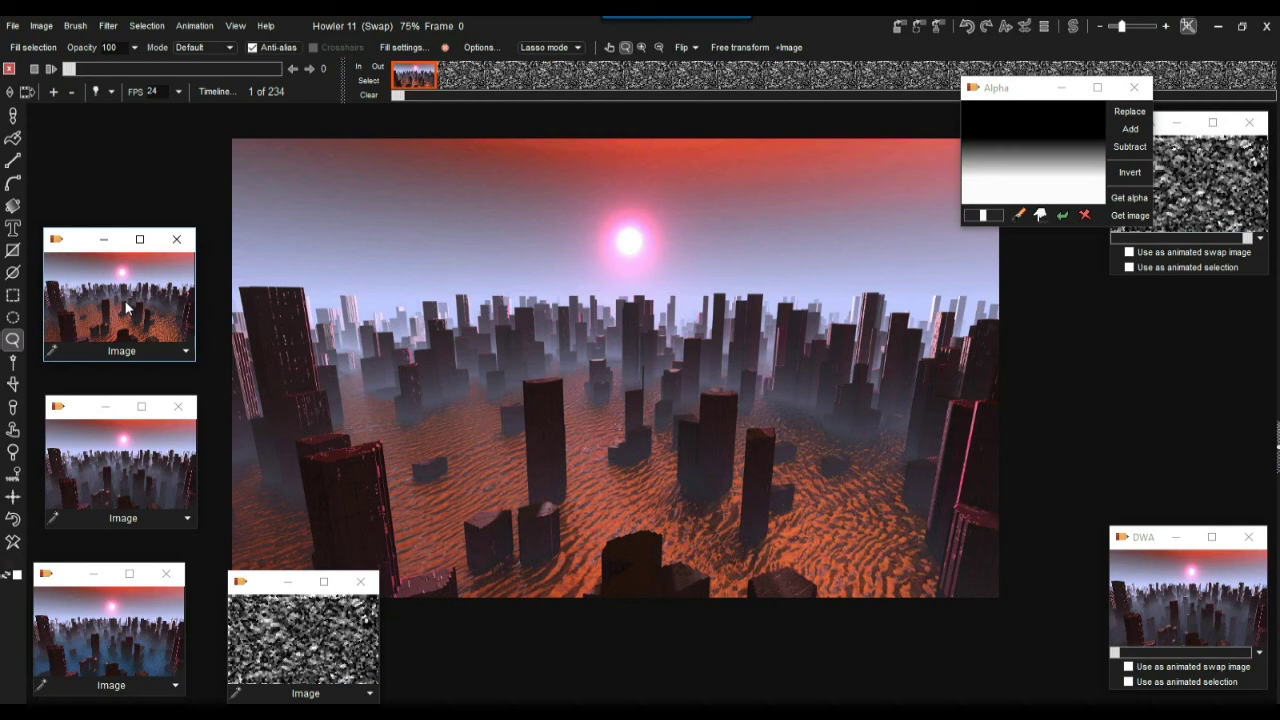
pyautogui.click(1074, 28)
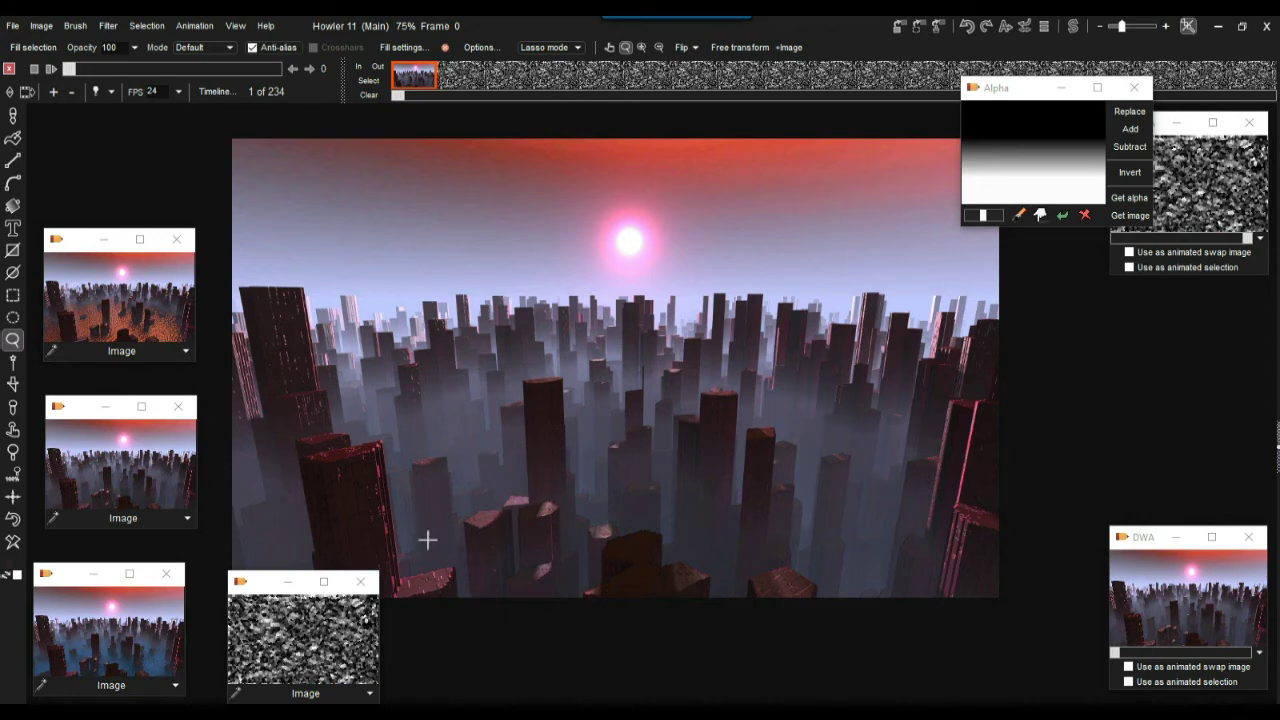
# Make a full-height rectangular selection over about the left third of the foggy render and check it against the swap image
pyautogui.click(15, 300)
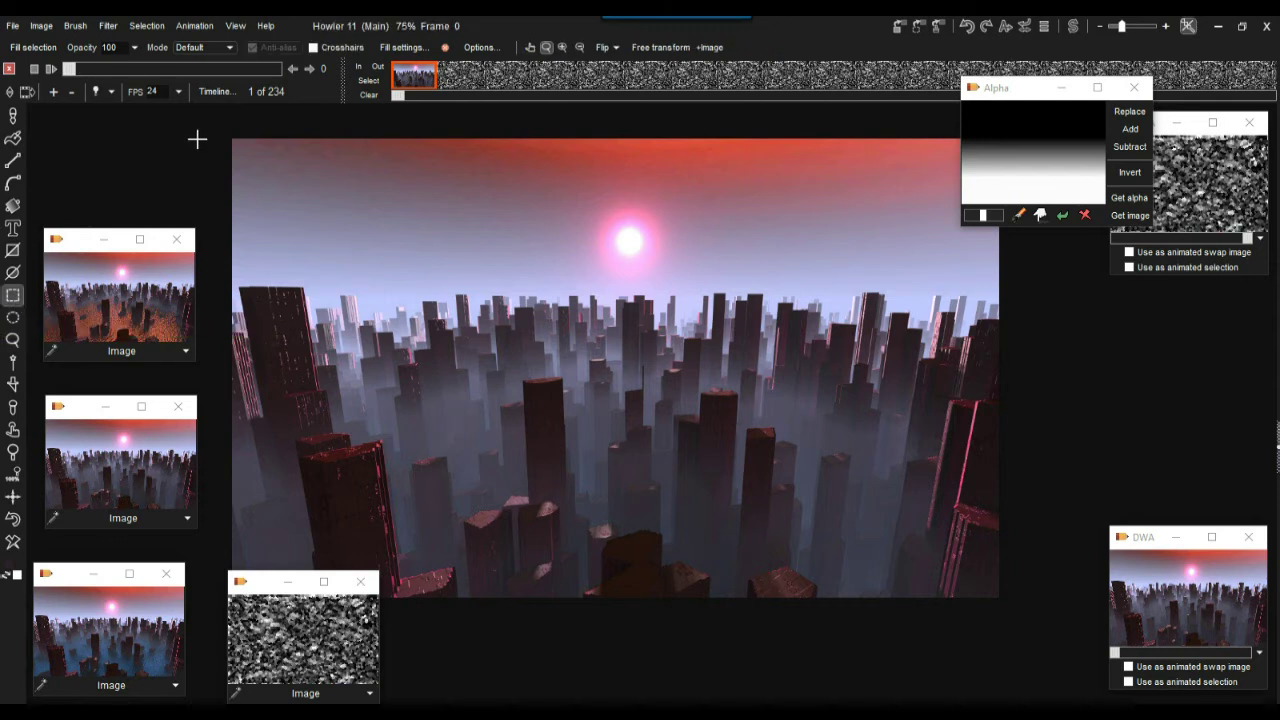
pyautogui.moveTo(435, 508); pyautogui.dragTo(502, 650)
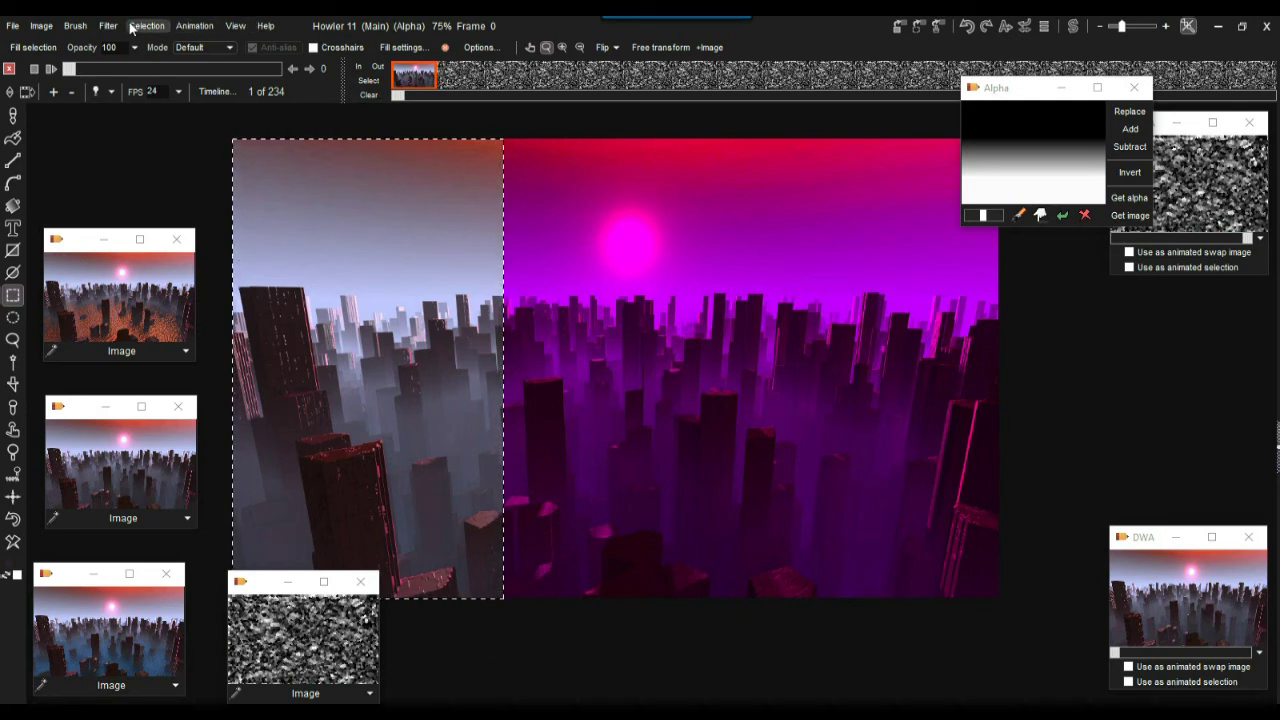
pyautogui.click(1073, 26)
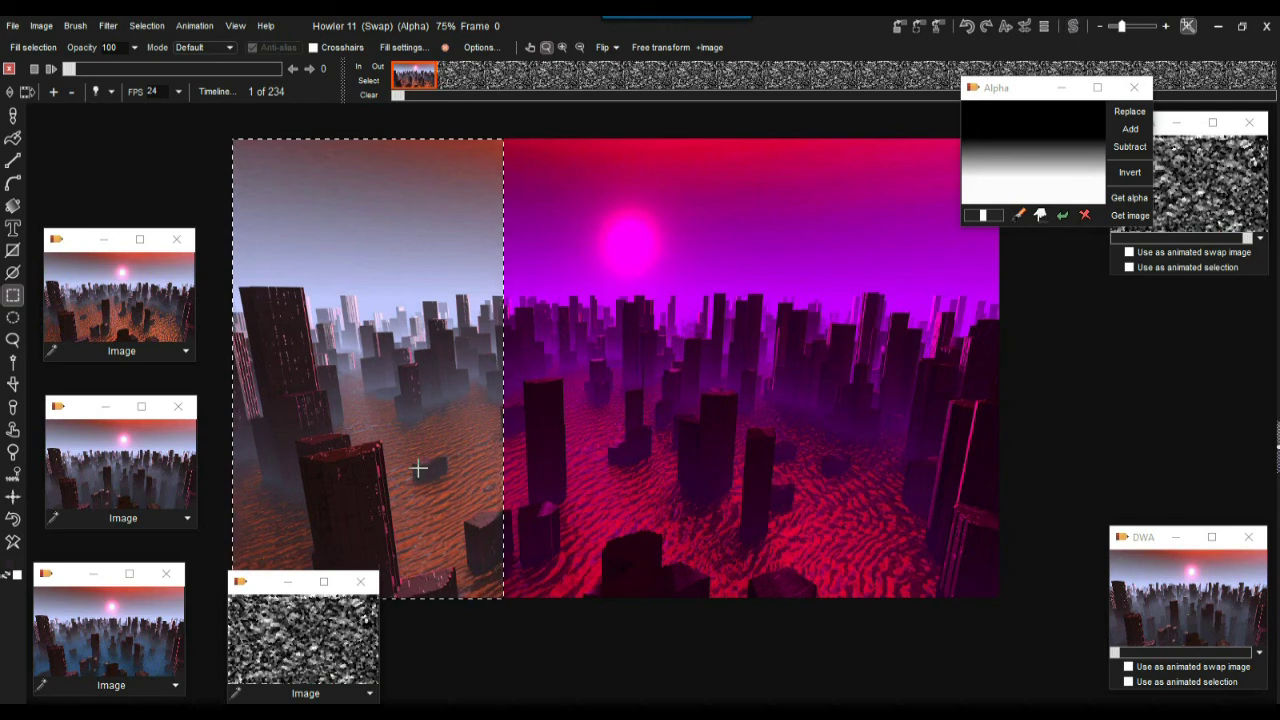
pyautogui.click(1073, 26)
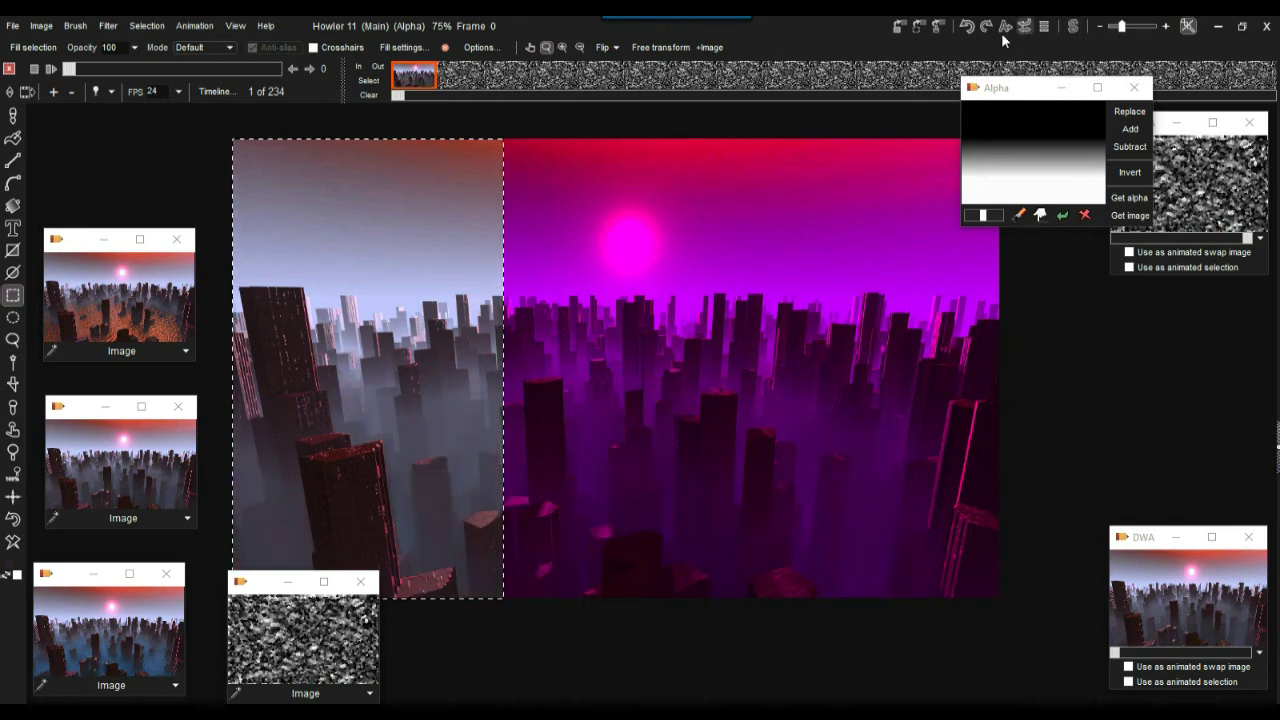
# Try a Texturize combine with the swap image in the selection over the left third of the render, and undo it
pyautogui.click(107, 26)
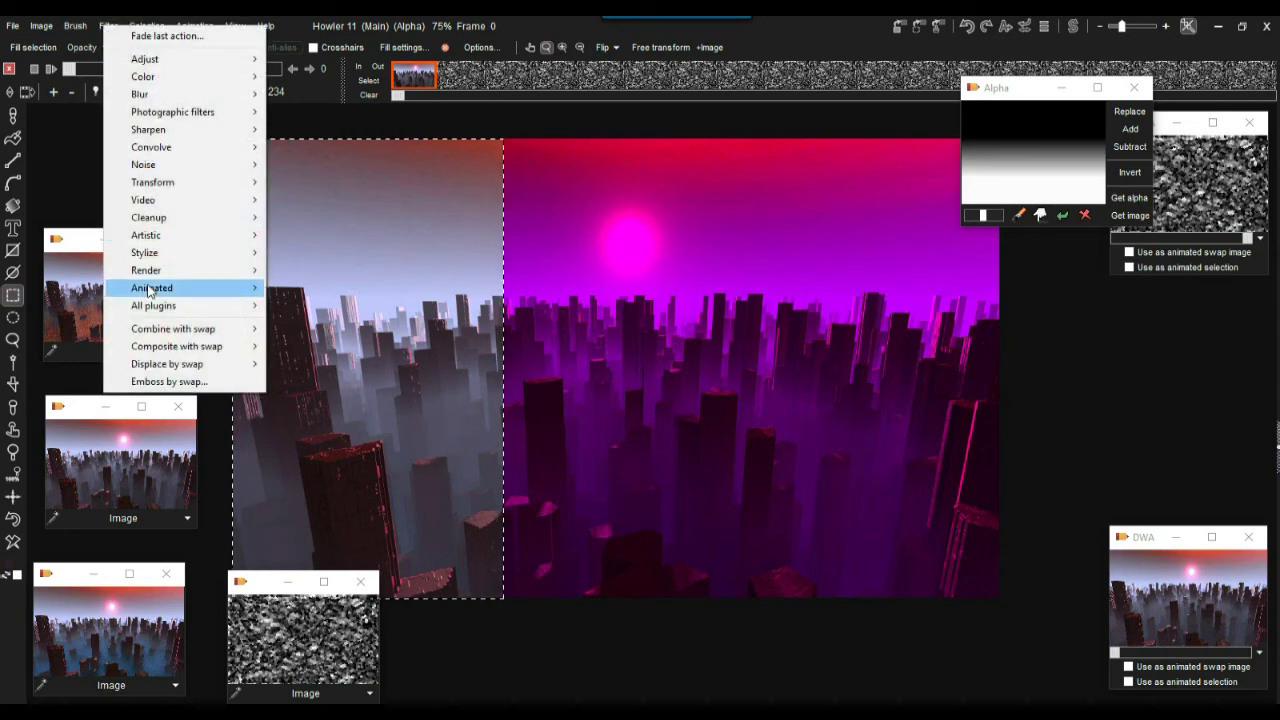
pyautogui.moveTo(174, 333)
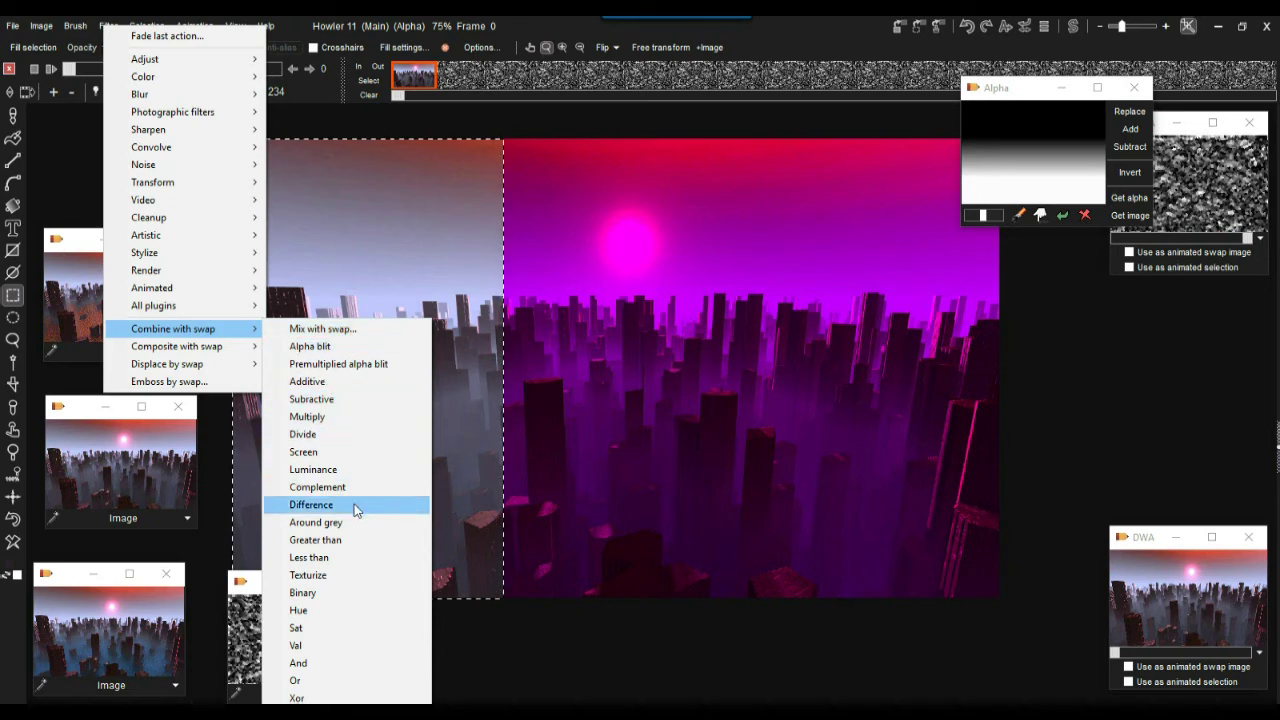
pyautogui.click(357, 573)
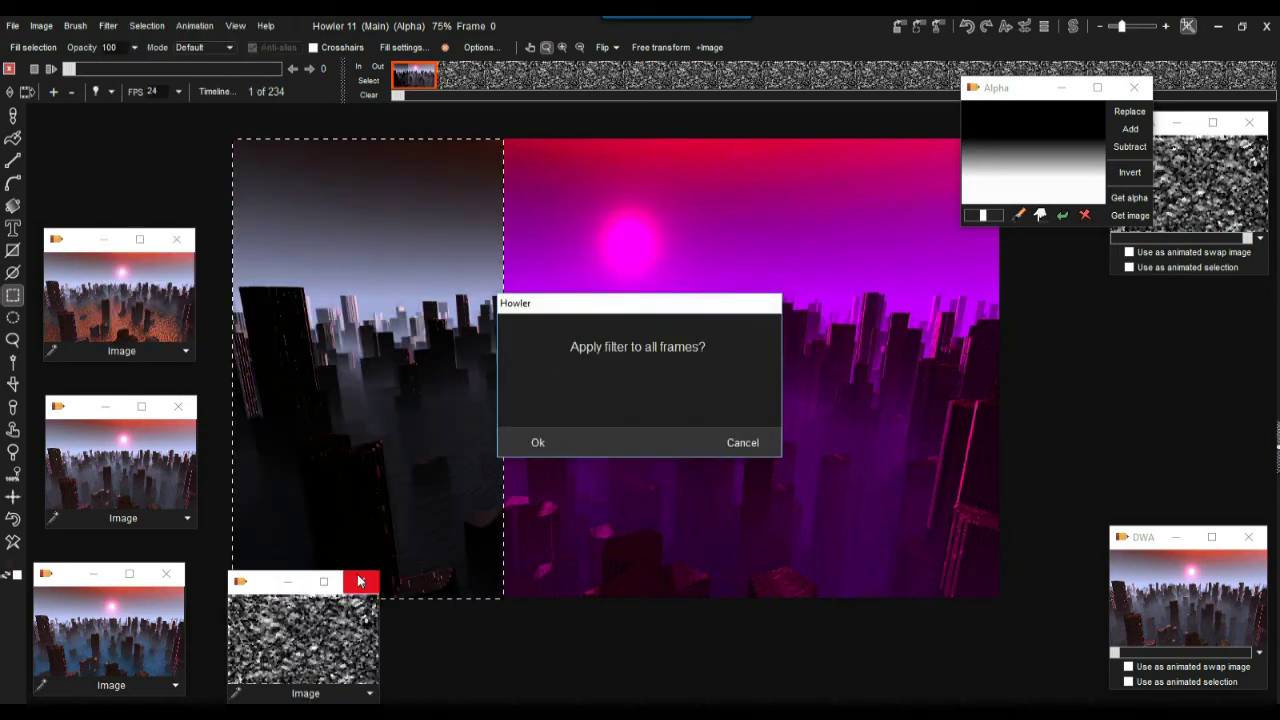
pyautogui.click(743, 442)
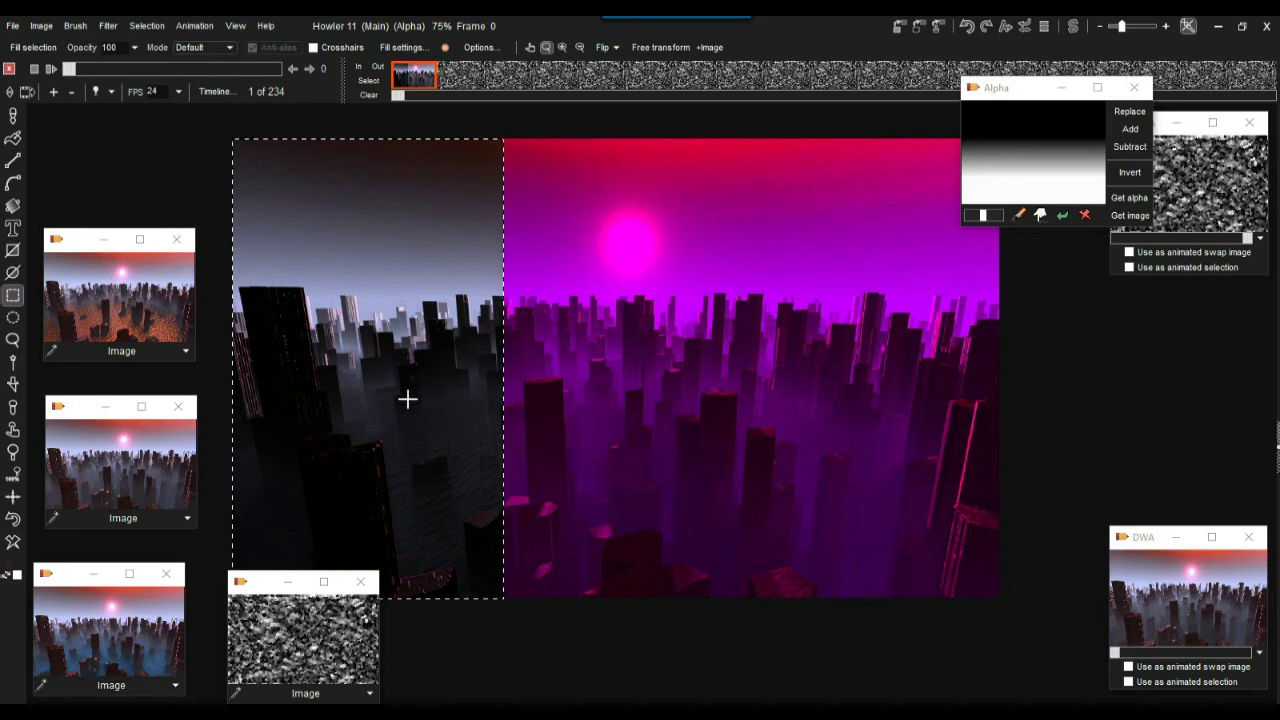
pyautogui.click(13, 518)
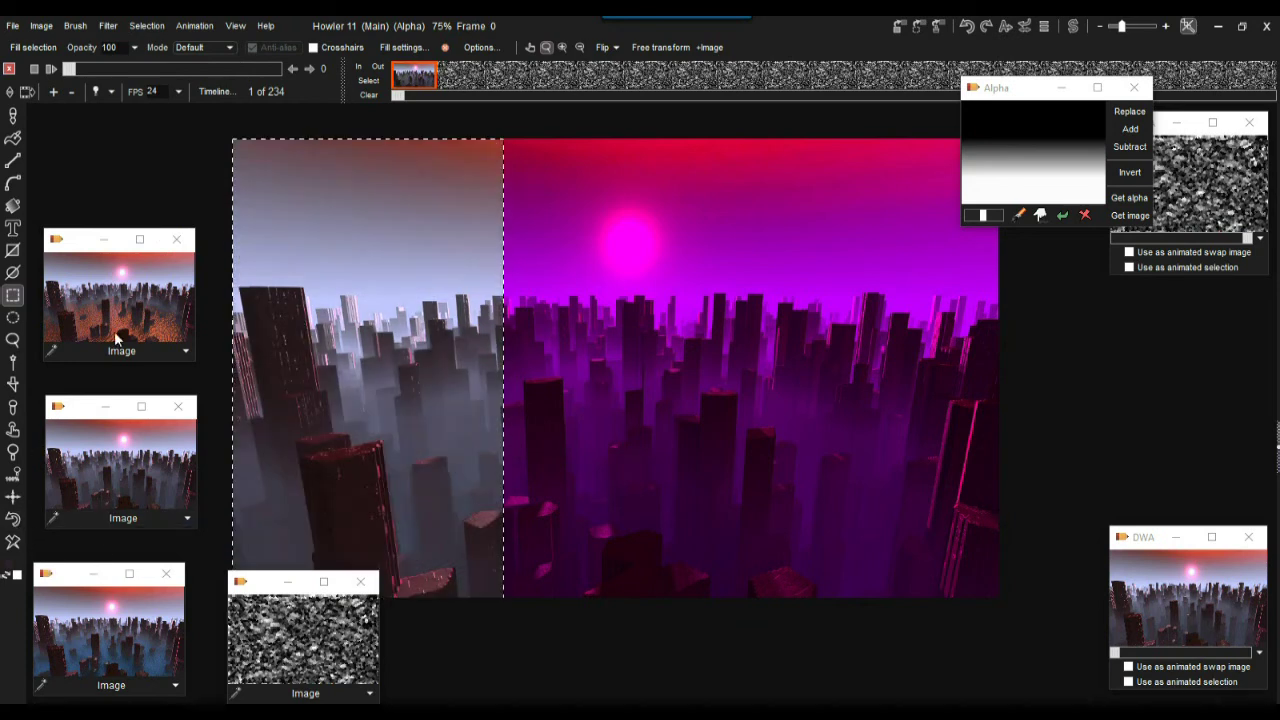
# Mix the orange-ground swap image at 255 into the selected left third of the foggy render and deselect
pyautogui.click(106, 27)
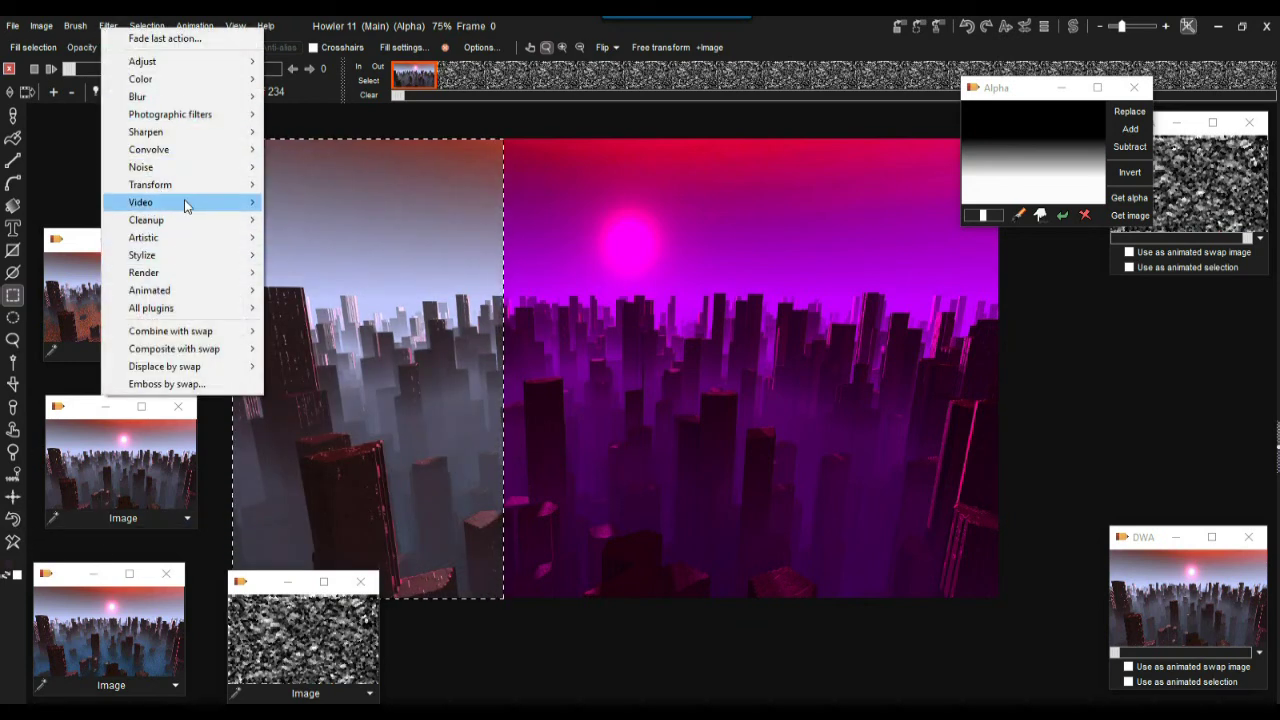
pyautogui.moveTo(184, 204)
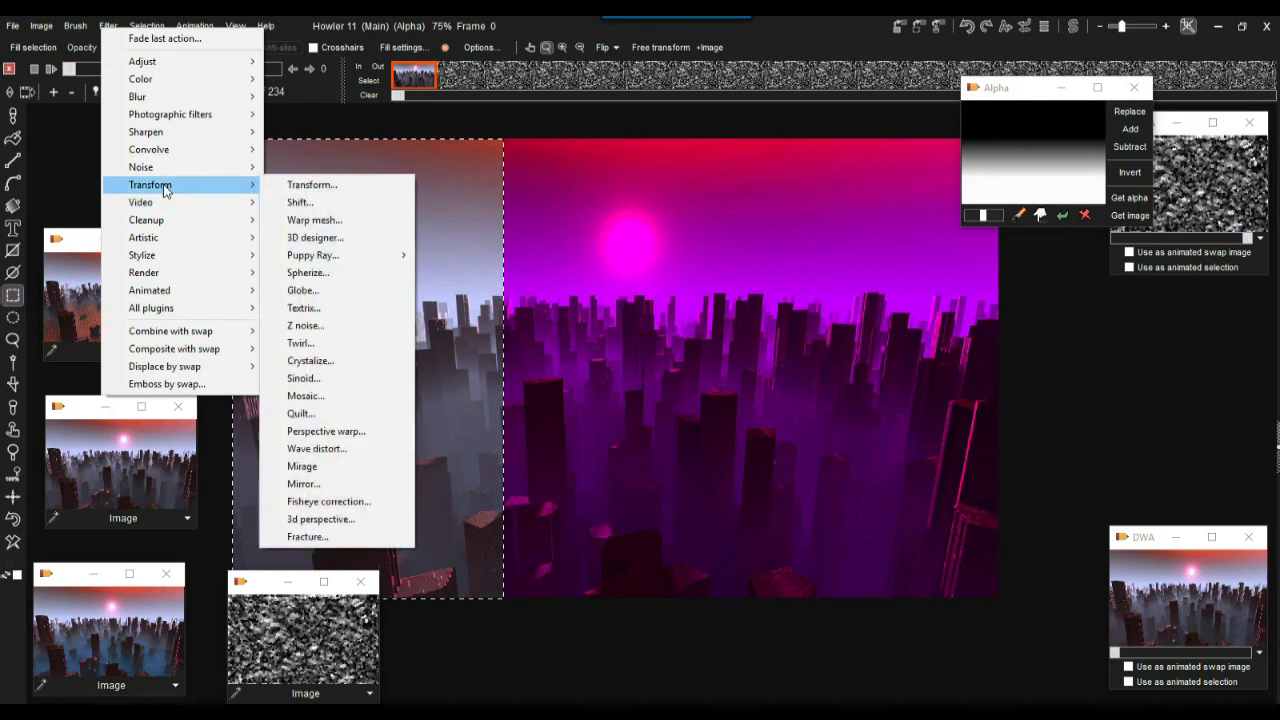
pyautogui.moveTo(200, 331)
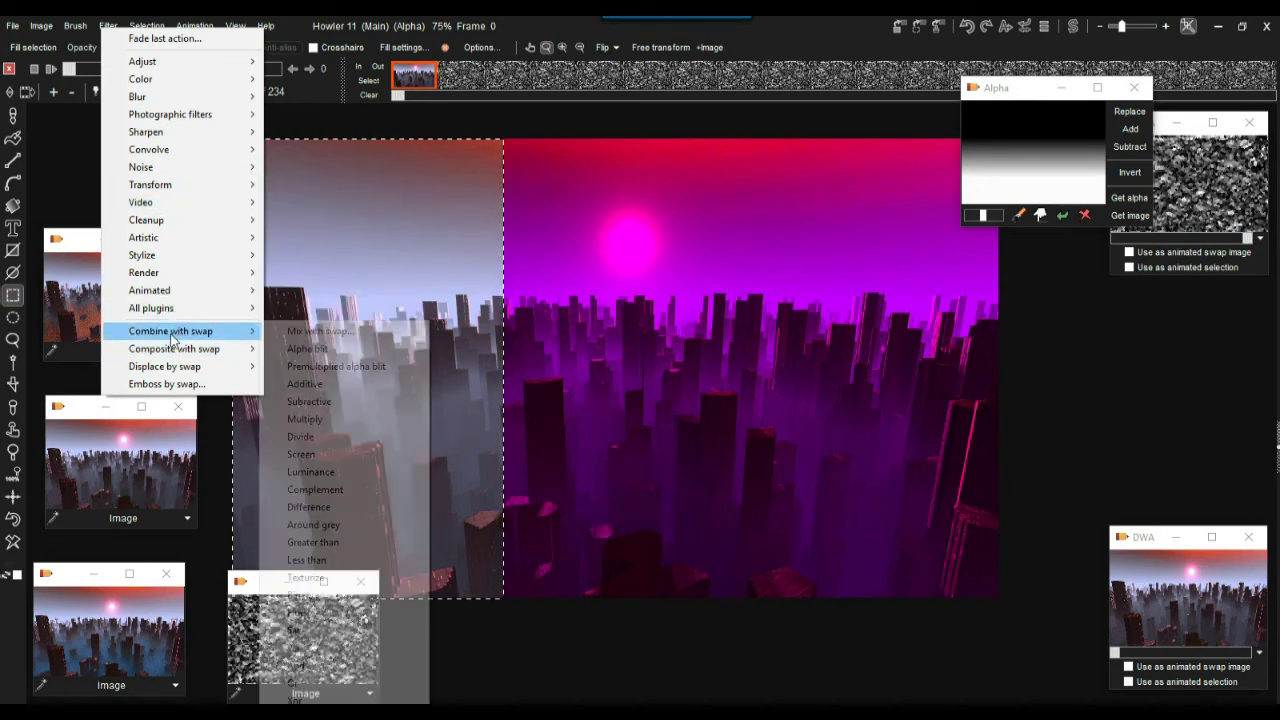
pyautogui.click(360, 336)
pyautogui.moveTo(592, 359); pyautogui.dragTo(746, 365)
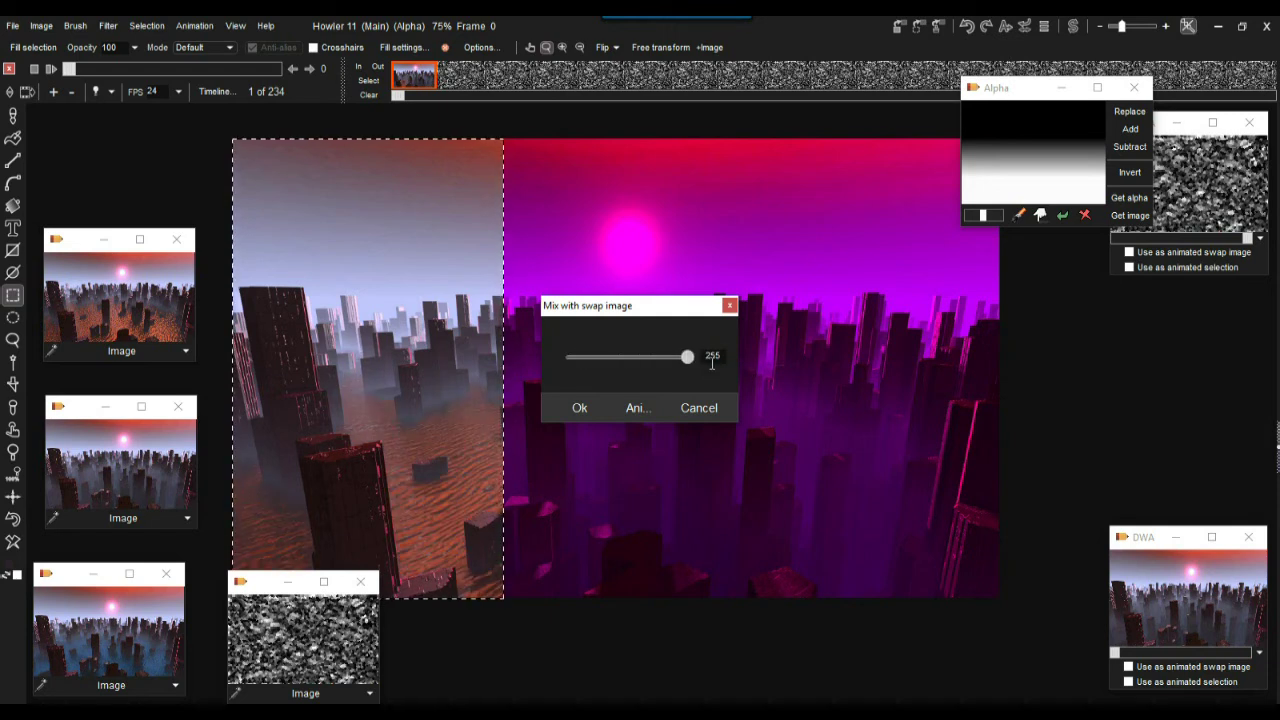
pyautogui.click(580, 408)
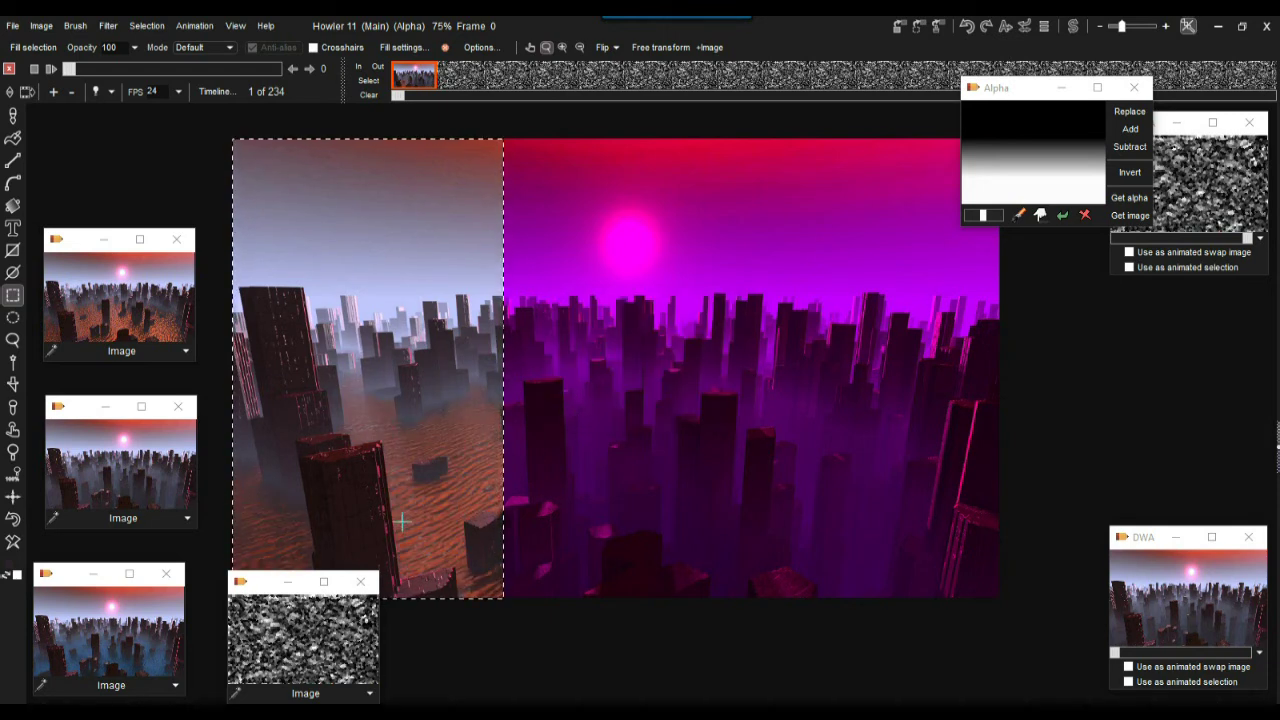
pyautogui.click(148, 27)
pyautogui.click(155, 36)
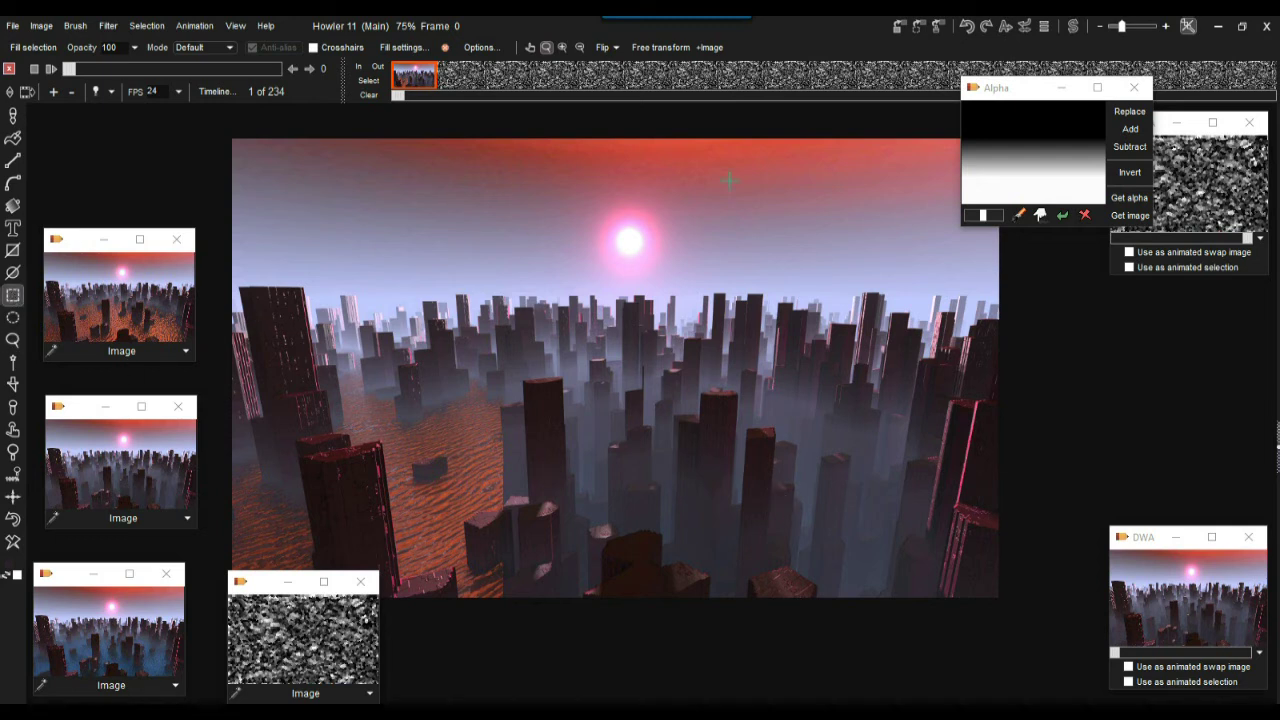
# Select a full-height rectangle over about the right third of the render and load the blue-water variation into the swap image
pyautogui.moveTo(759, 115); pyautogui.dragTo(1064, 657)
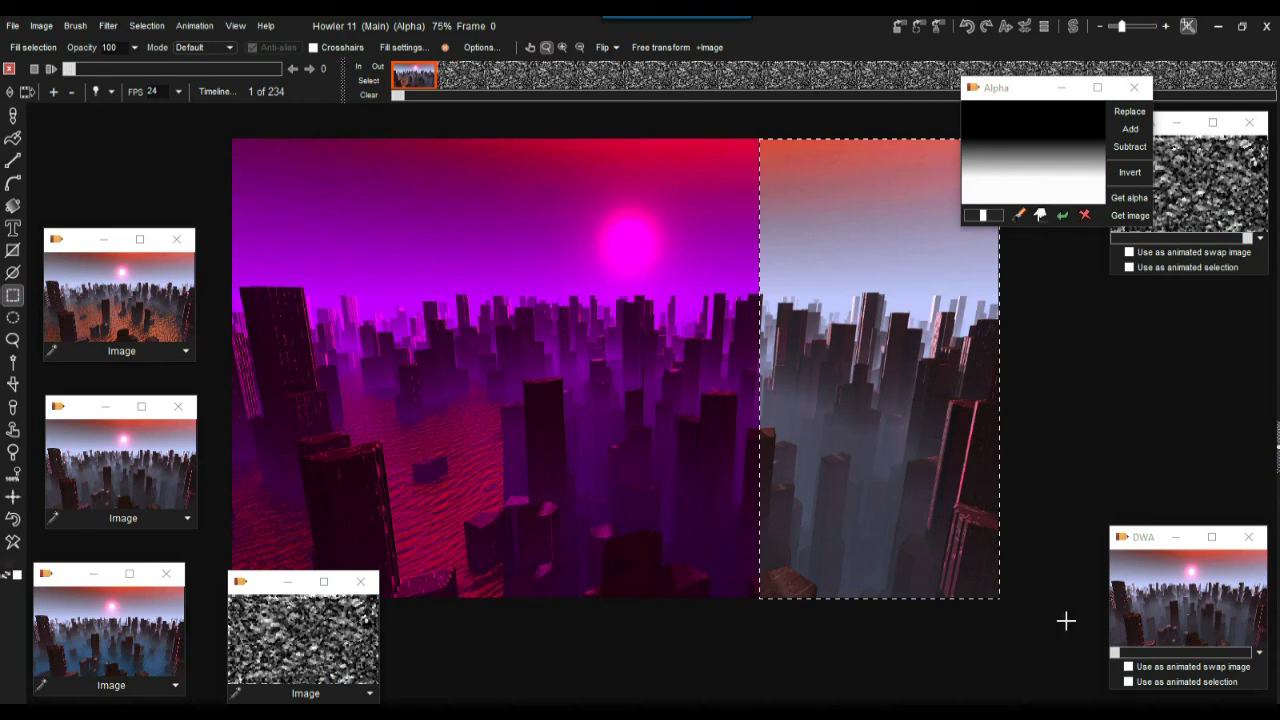
pyautogui.moveTo(1066, 621); pyautogui.dragTo(1030, 626)
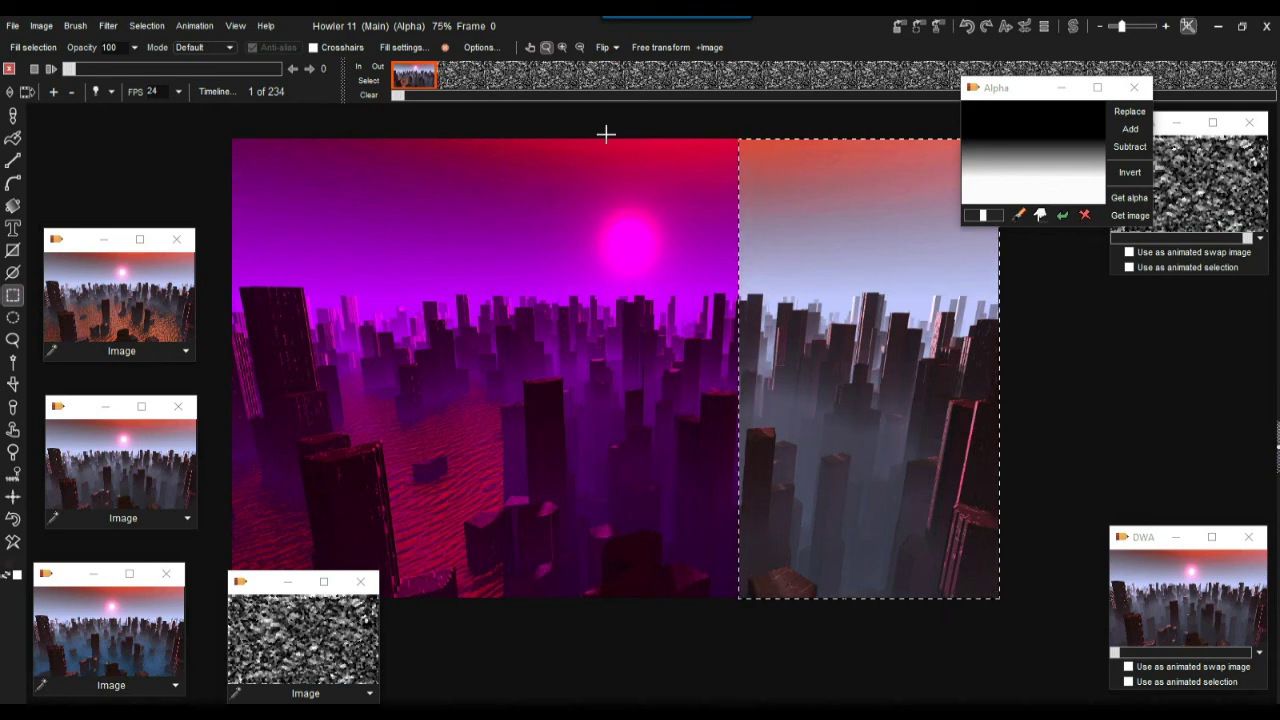
pyautogui.click(1076, 28)
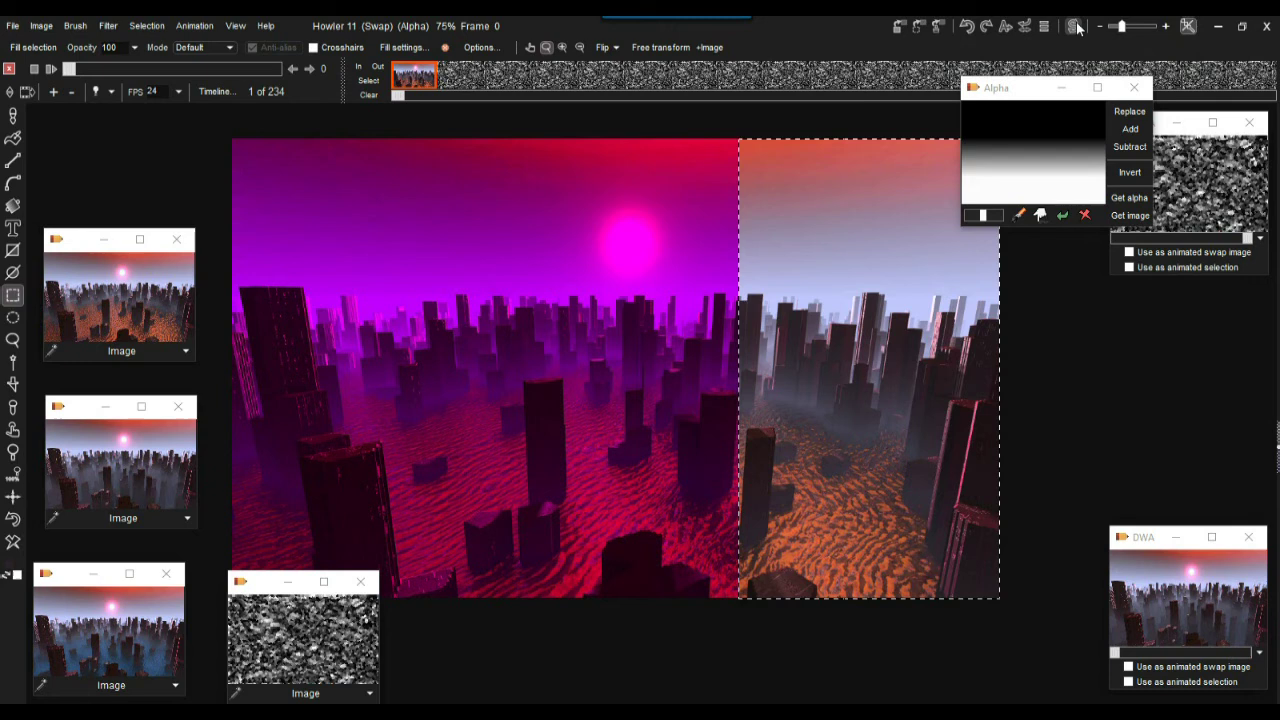
pyautogui.click(115, 650)
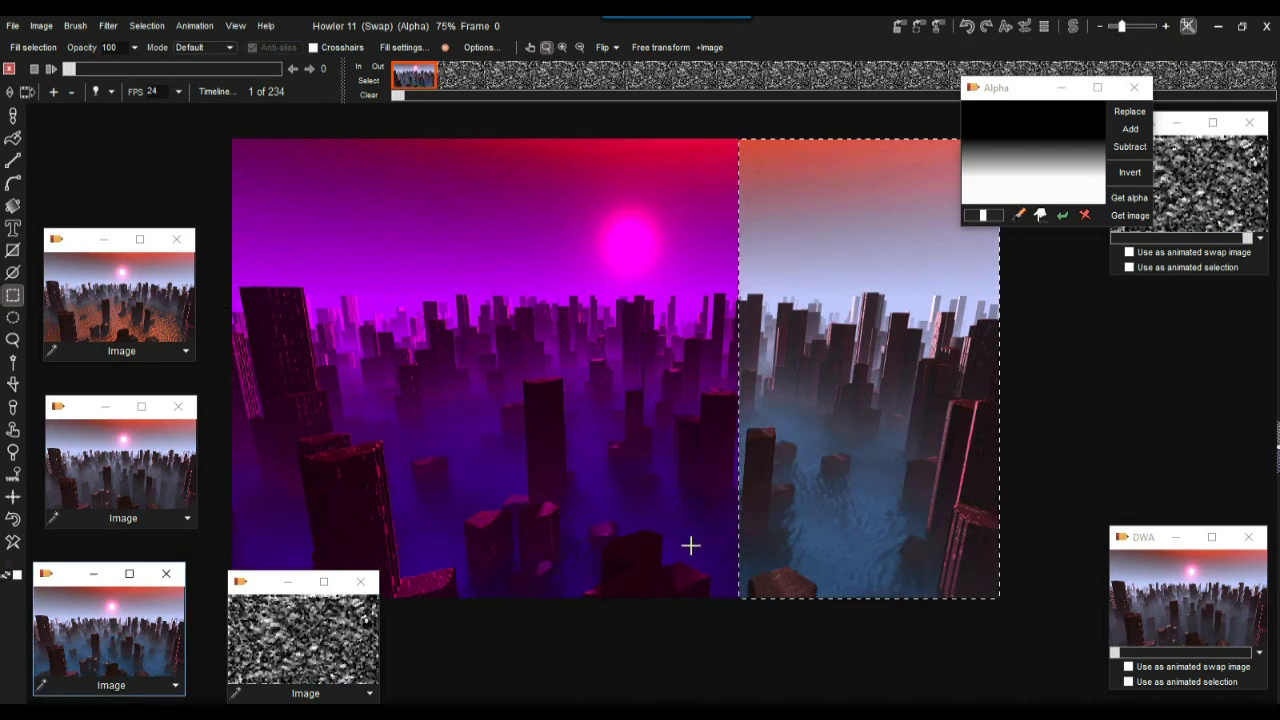
pyautogui.click(1076, 28)
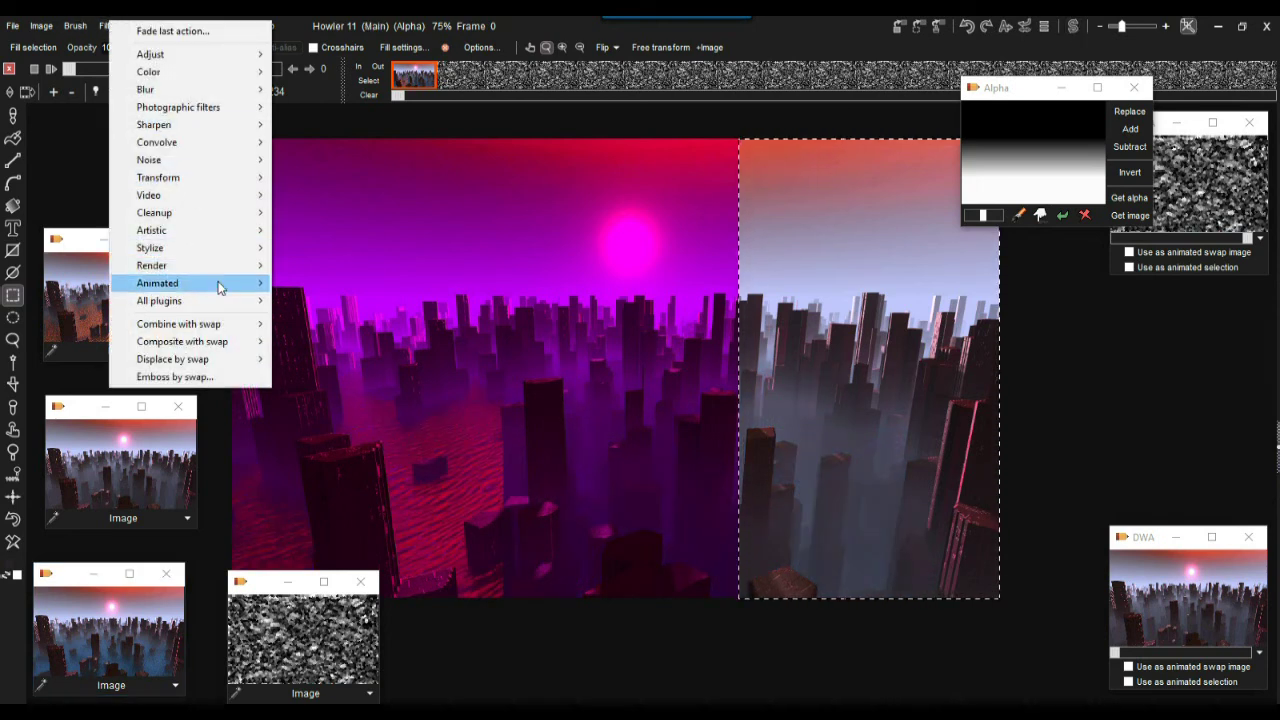
# Mix the blue-water swap image at 255 into the selected right third and deselect
pyautogui.moveTo(220, 330)
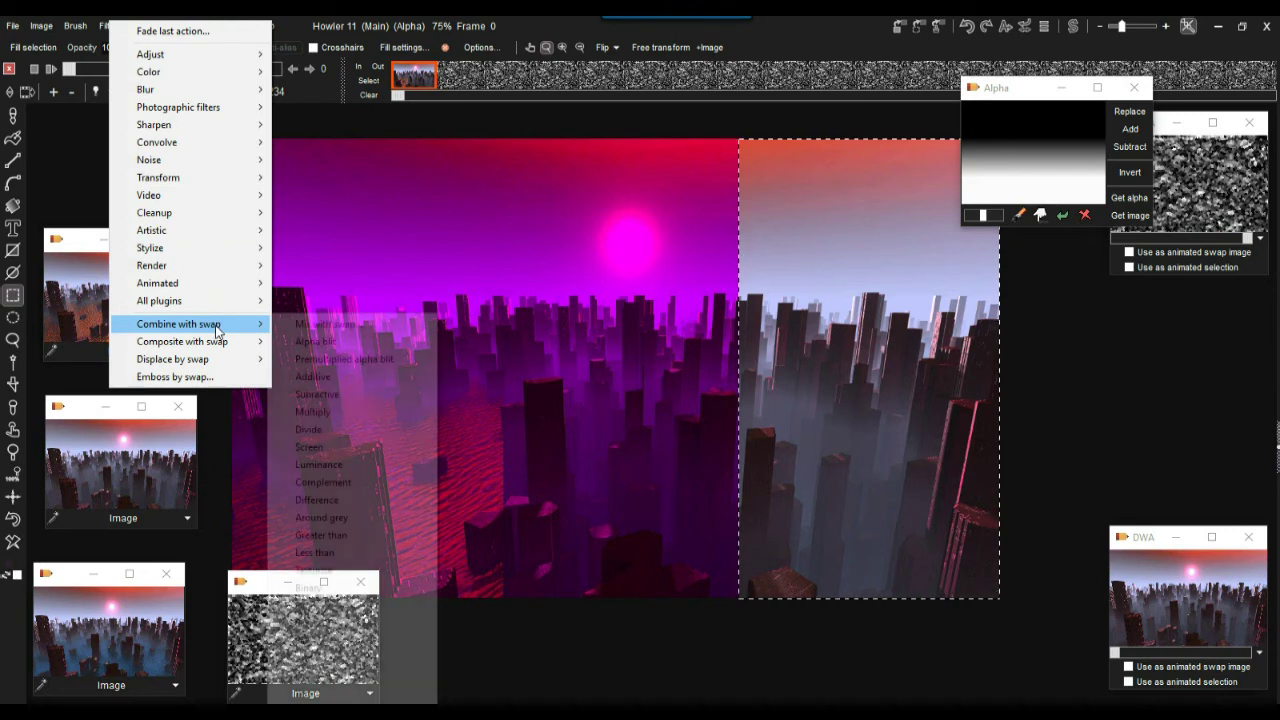
pyautogui.click(364, 329)
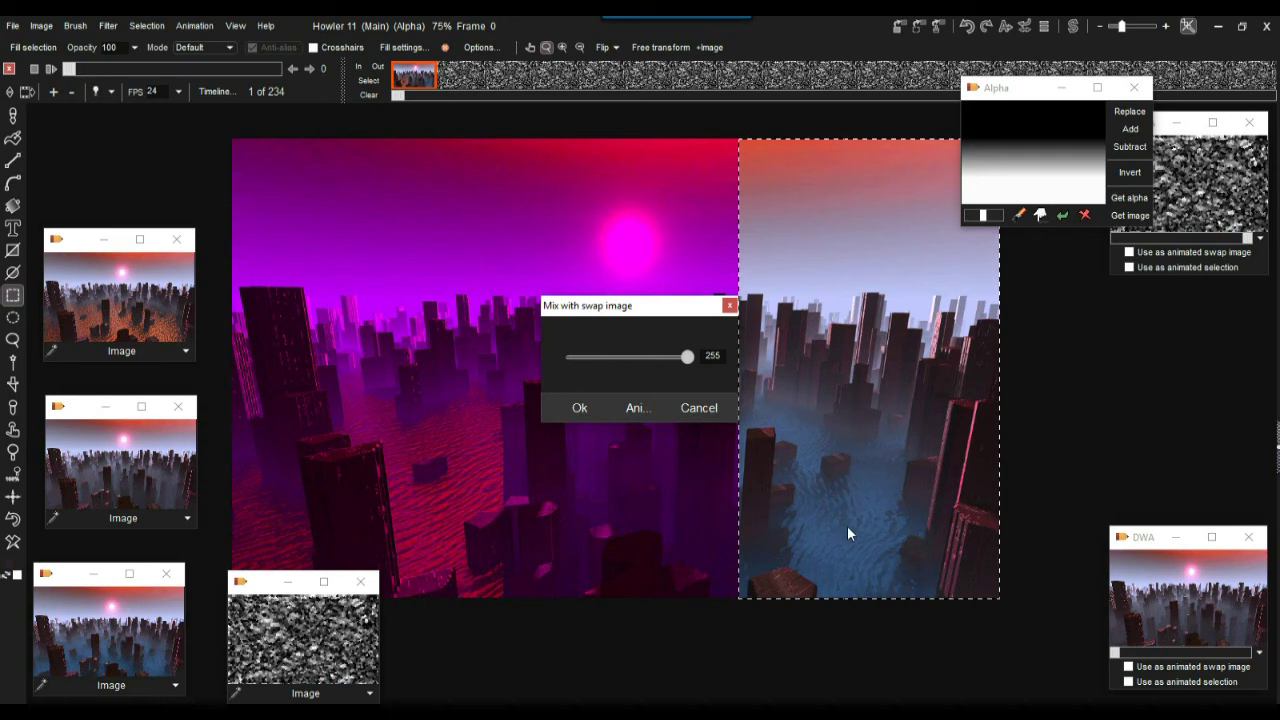
pyautogui.click(584, 407)
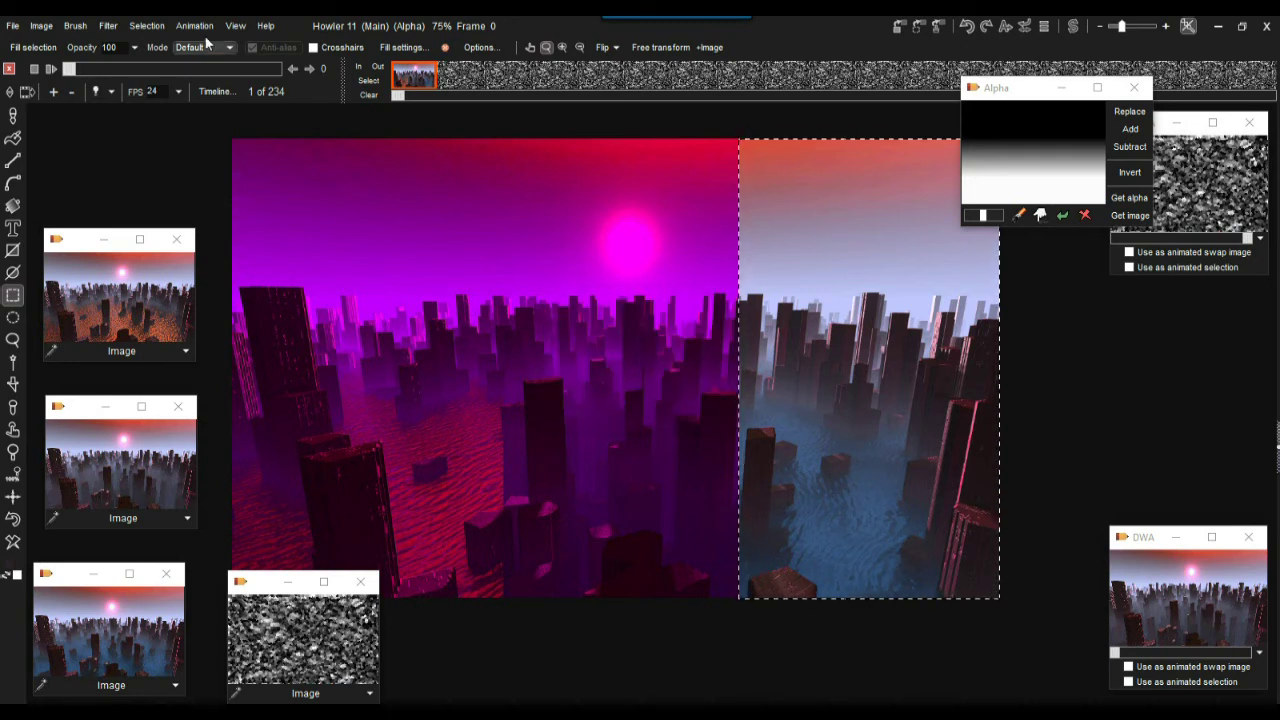
pyautogui.click(146, 26)
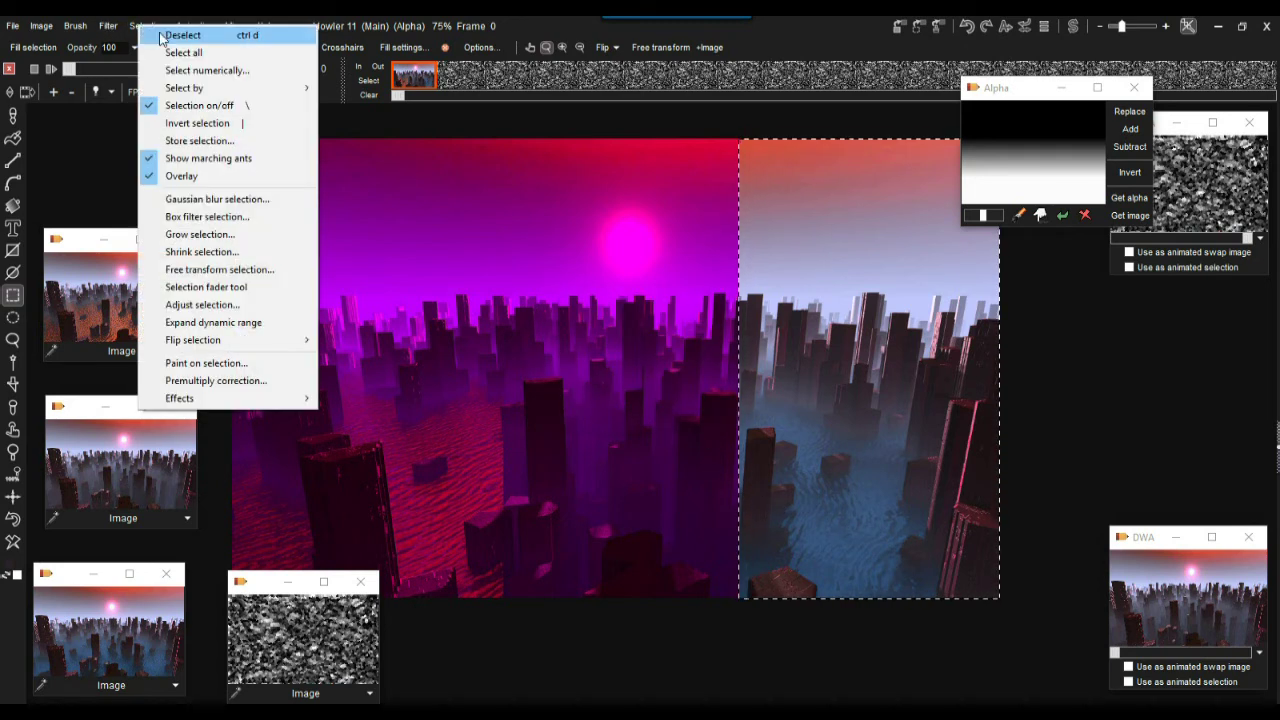
pyautogui.click(160, 37)
# Examine the blended render up close, covering the orange ground, the foggy middle towers and the blue water
pyautogui.scroll(3, 645, 460)
pyautogui.scroll(2, 654, 471)
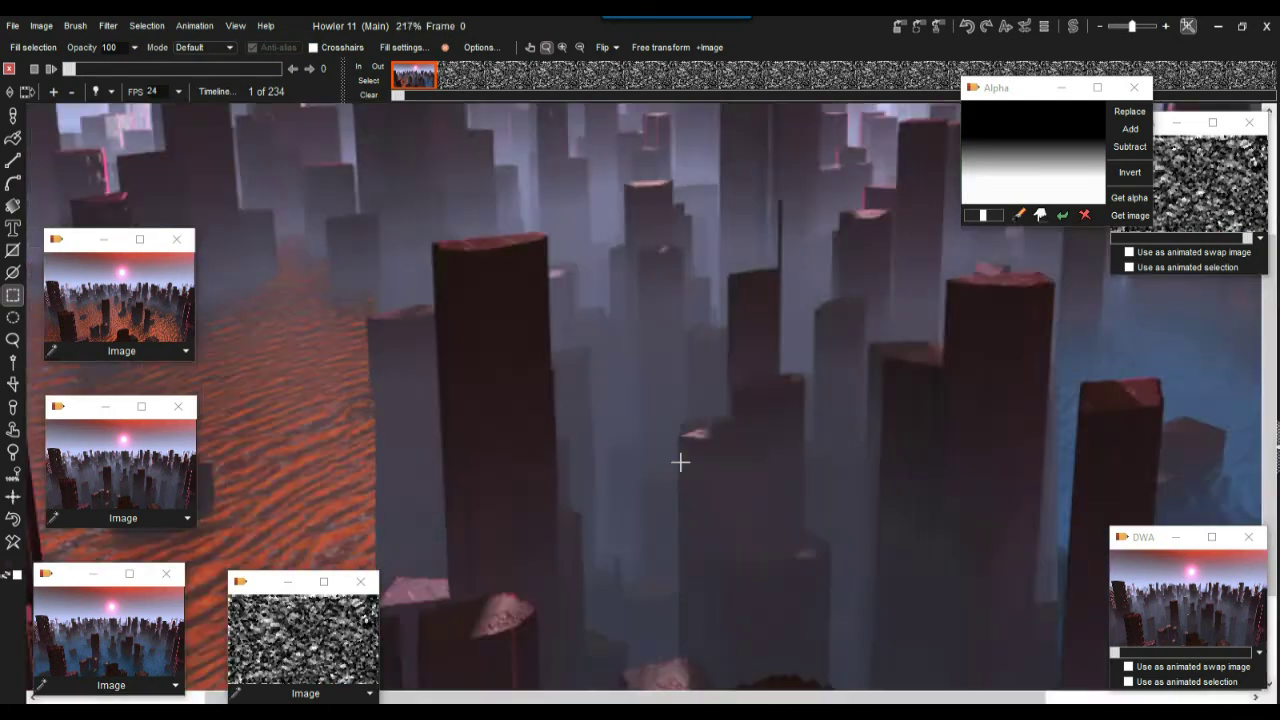
pyautogui.scroll(-1, 529, 251)
pyautogui.moveTo(529, 251); pyautogui.dragTo(742, 227)
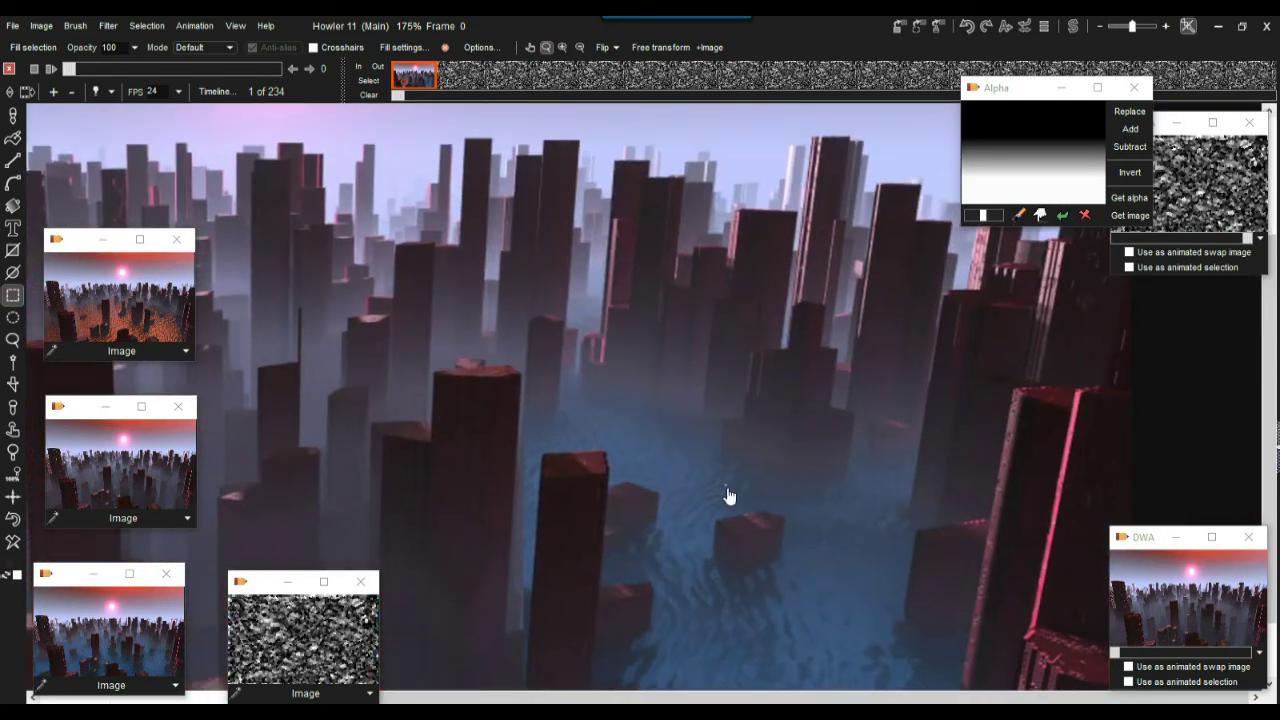
pyautogui.scroll(3, 729, 496)
pyautogui.scroll(-3, 760, 517)
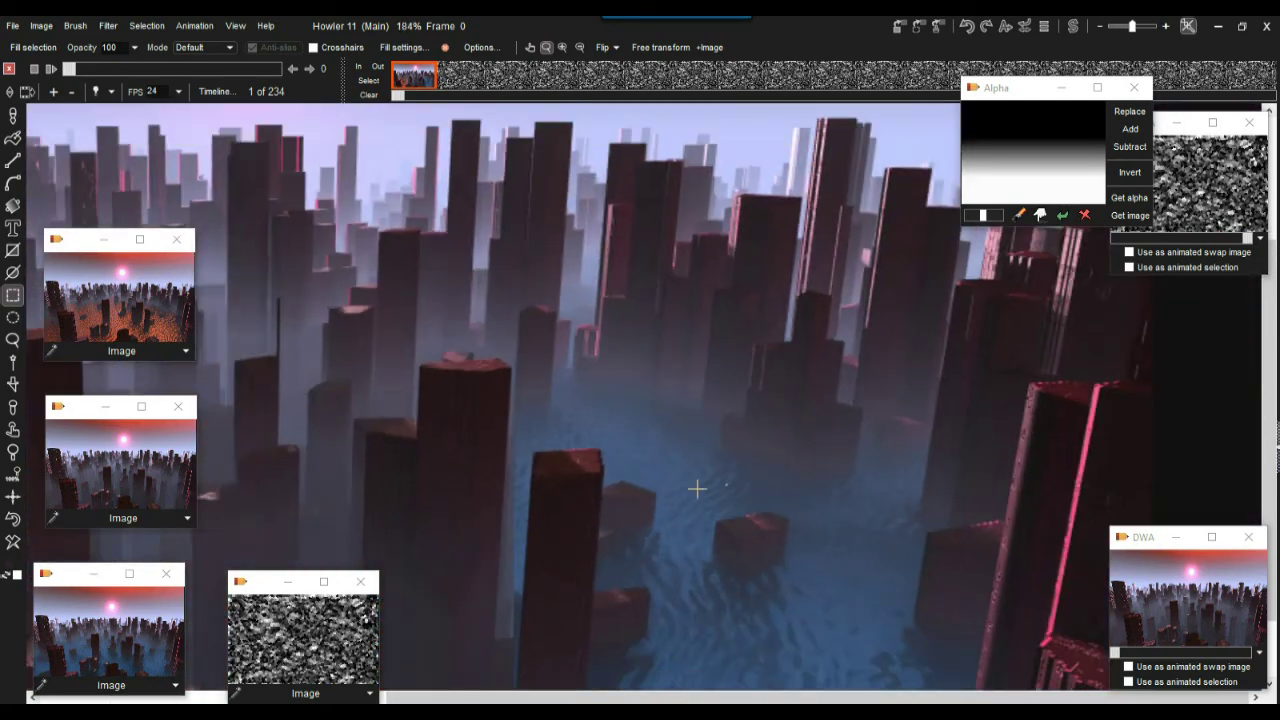
pyautogui.scroll(3, 865, 495)
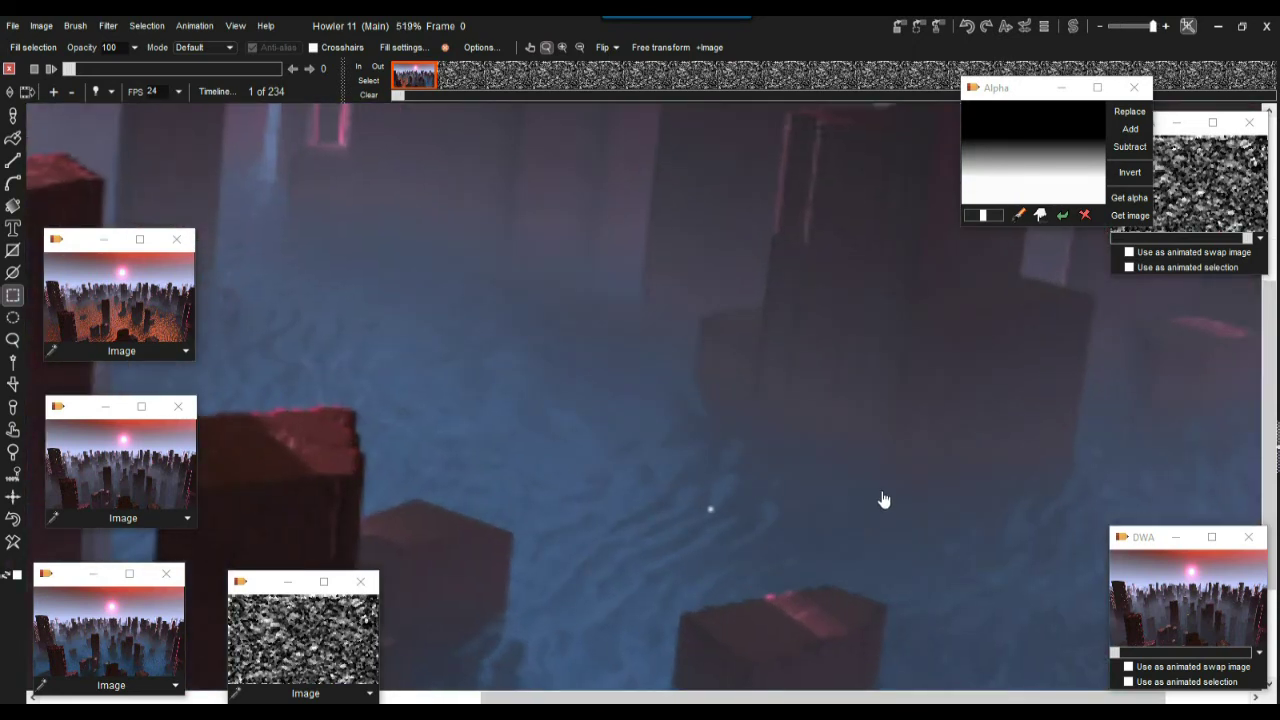
pyautogui.scroll(-3, 886, 500)
pyautogui.scroll(-3, 757, 516)
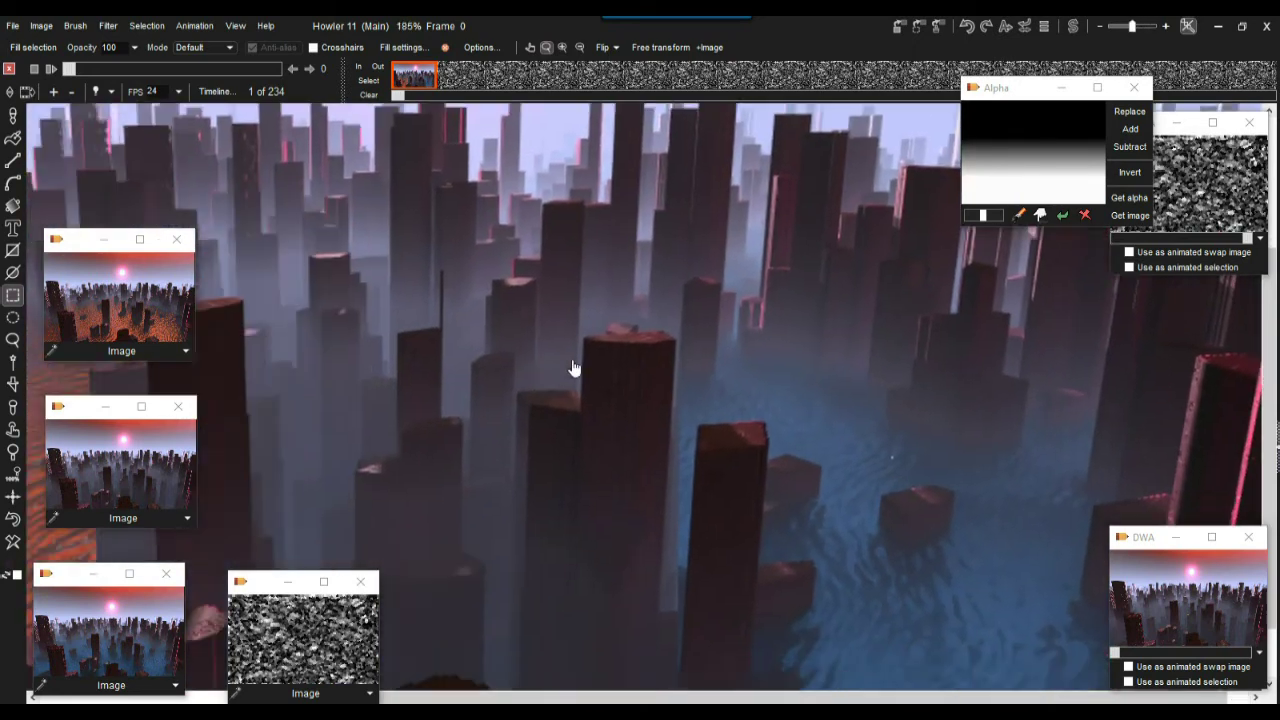
pyautogui.scroll(3, 563, 424)
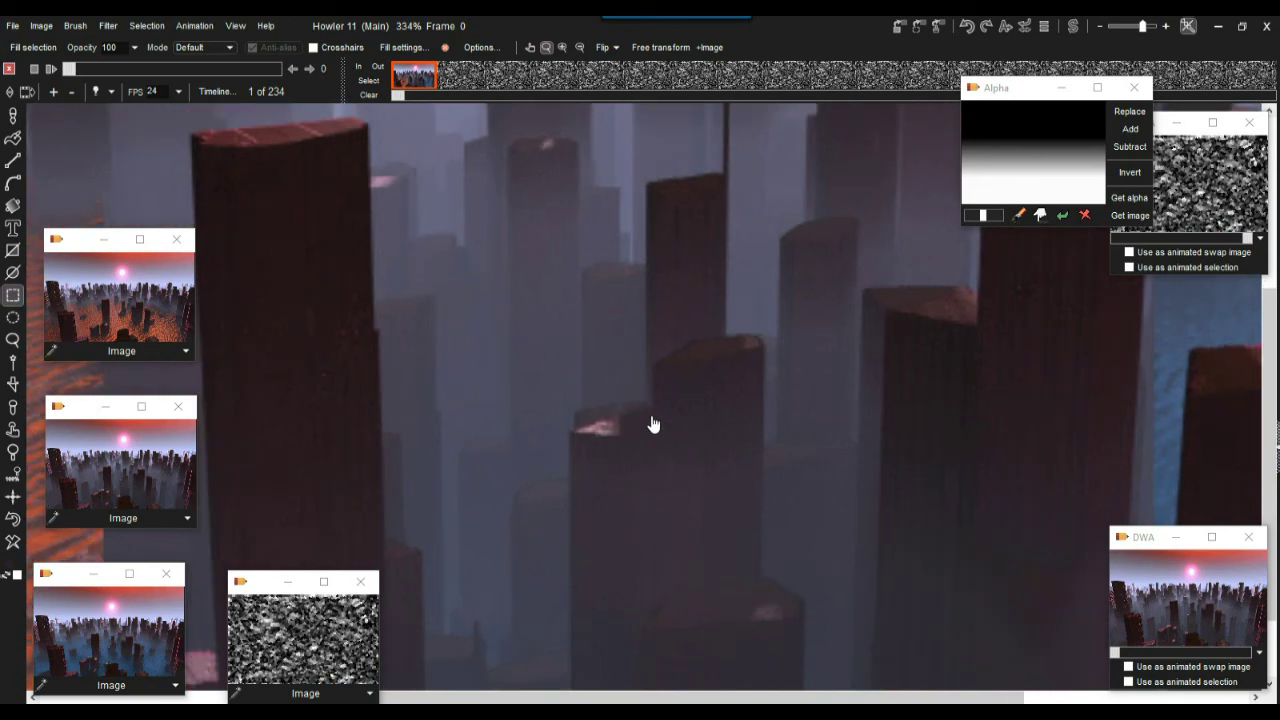
pyautogui.scroll(-3, 651, 423)
pyautogui.scroll(-3, 560, 451)
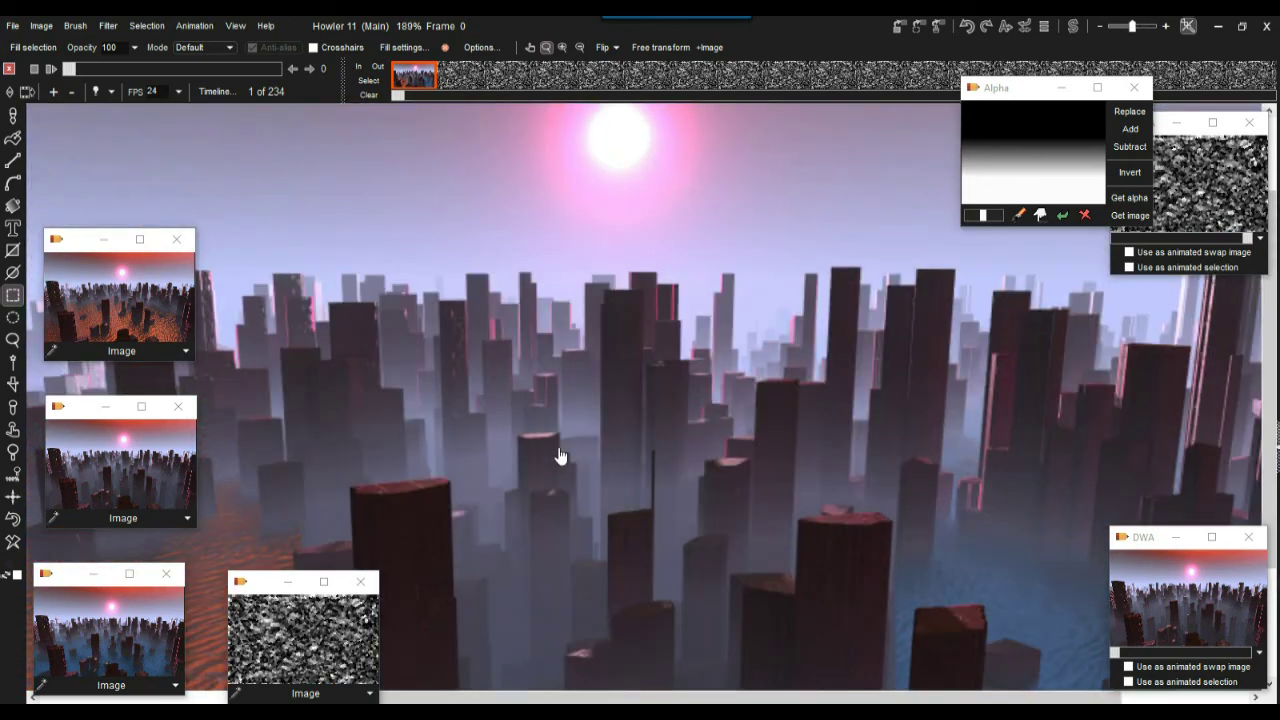
pyautogui.scroll(3, 563, 349)
pyautogui.scroll(-1, 631, 349)
pyautogui.scroll(-3, 631, 349)
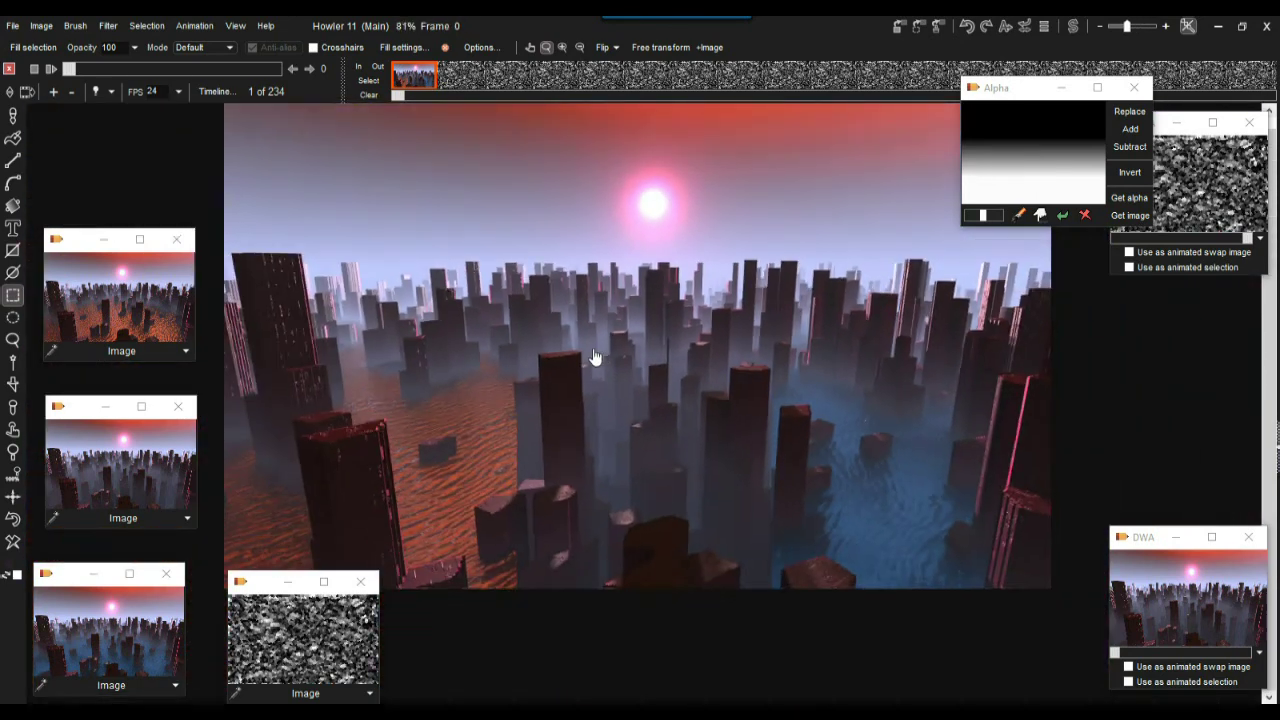
pyautogui.scroll(2, 600, 357)
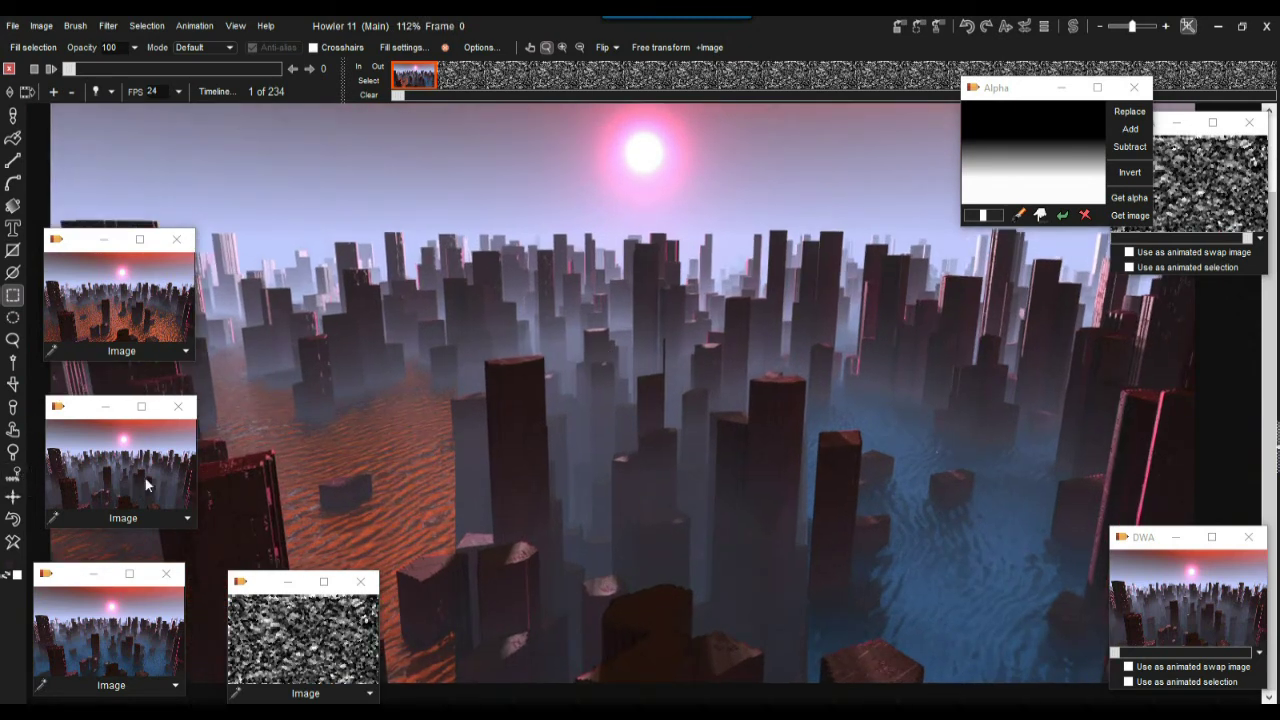
# Undo both swap mixes and their selections back to the whole foggy render, and load the orange-ground variation into the main image
pyautogui.click(13, 521)
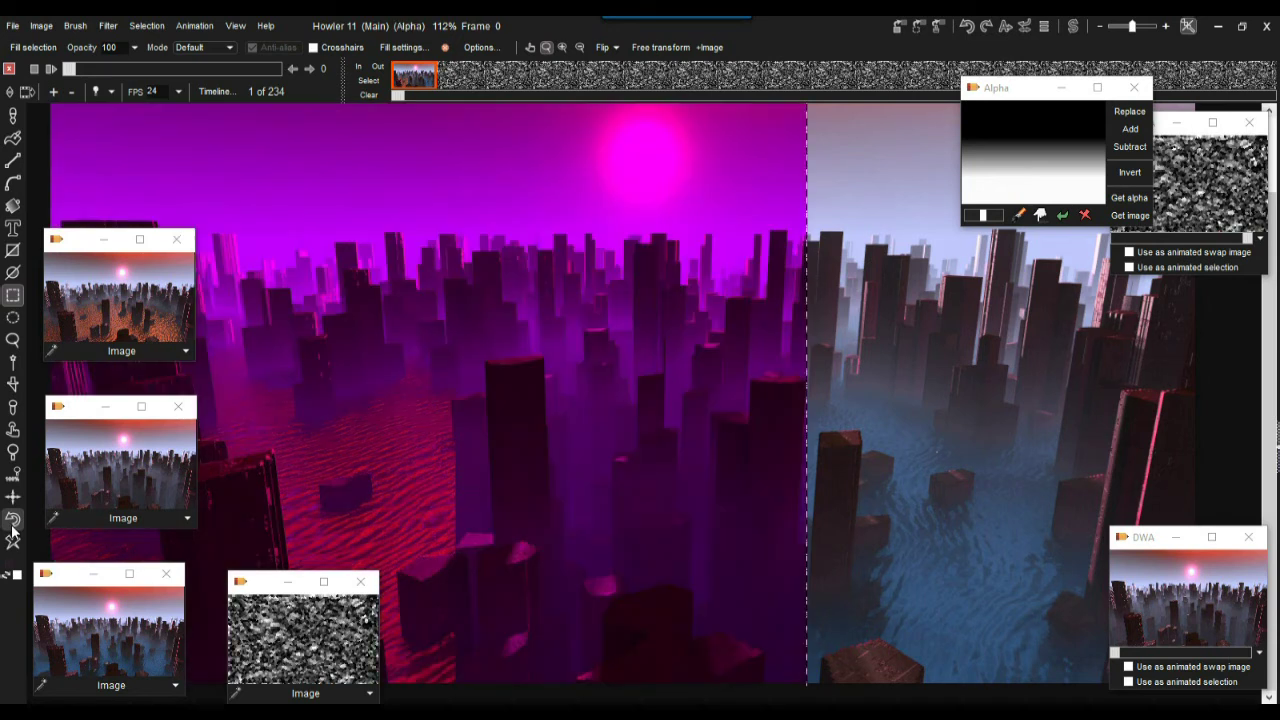
pyautogui.click(13, 525)
pyautogui.click(13, 525)
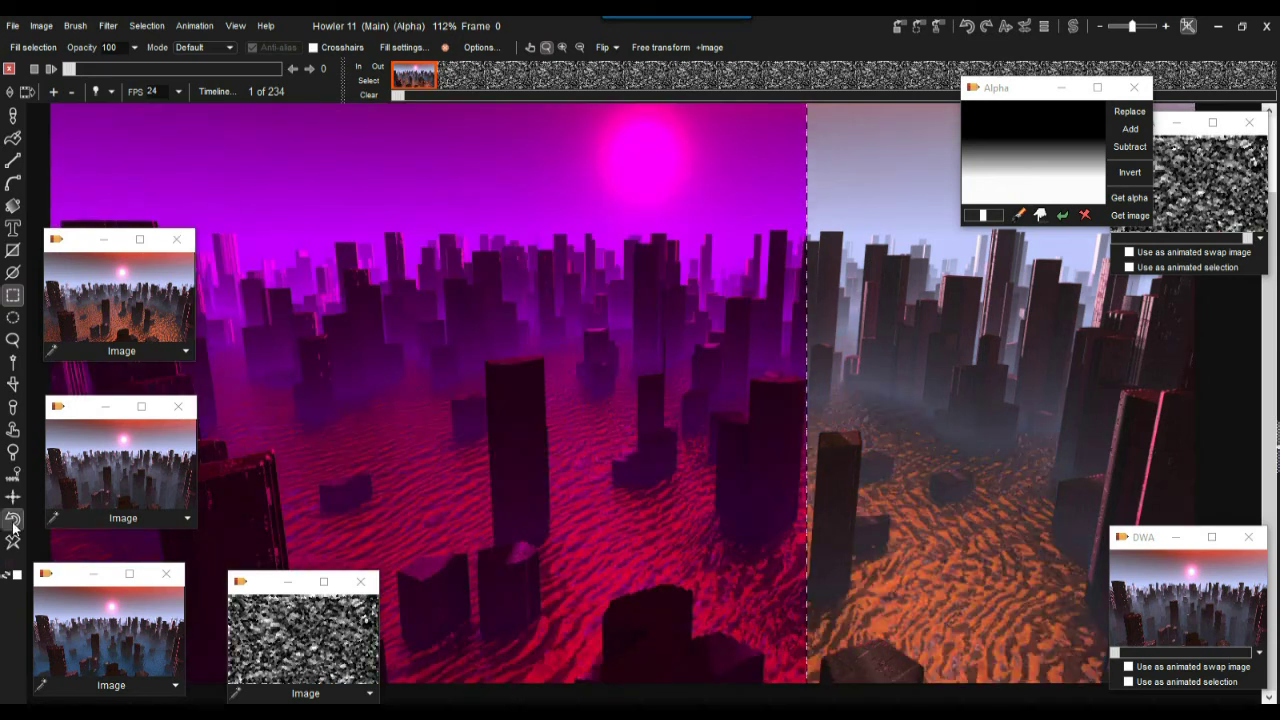
pyautogui.click(13, 525)
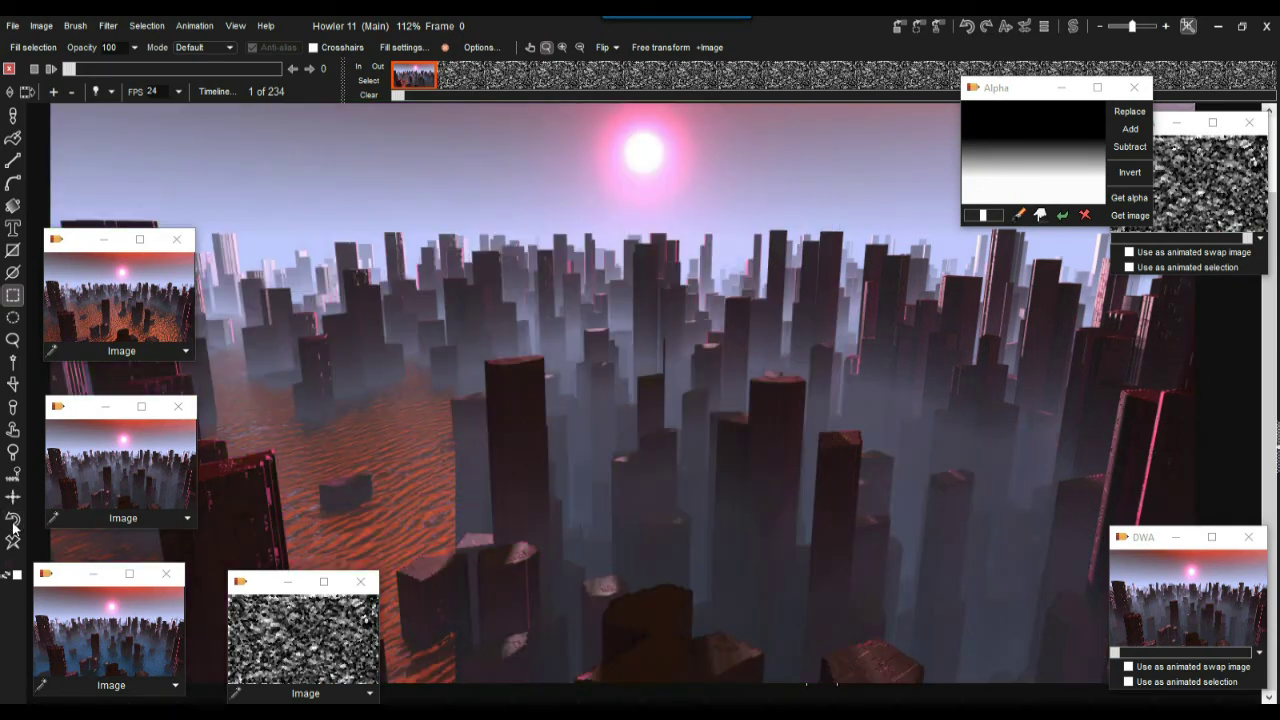
pyautogui.click(13, 525)
pyautogui.click(13, 525)
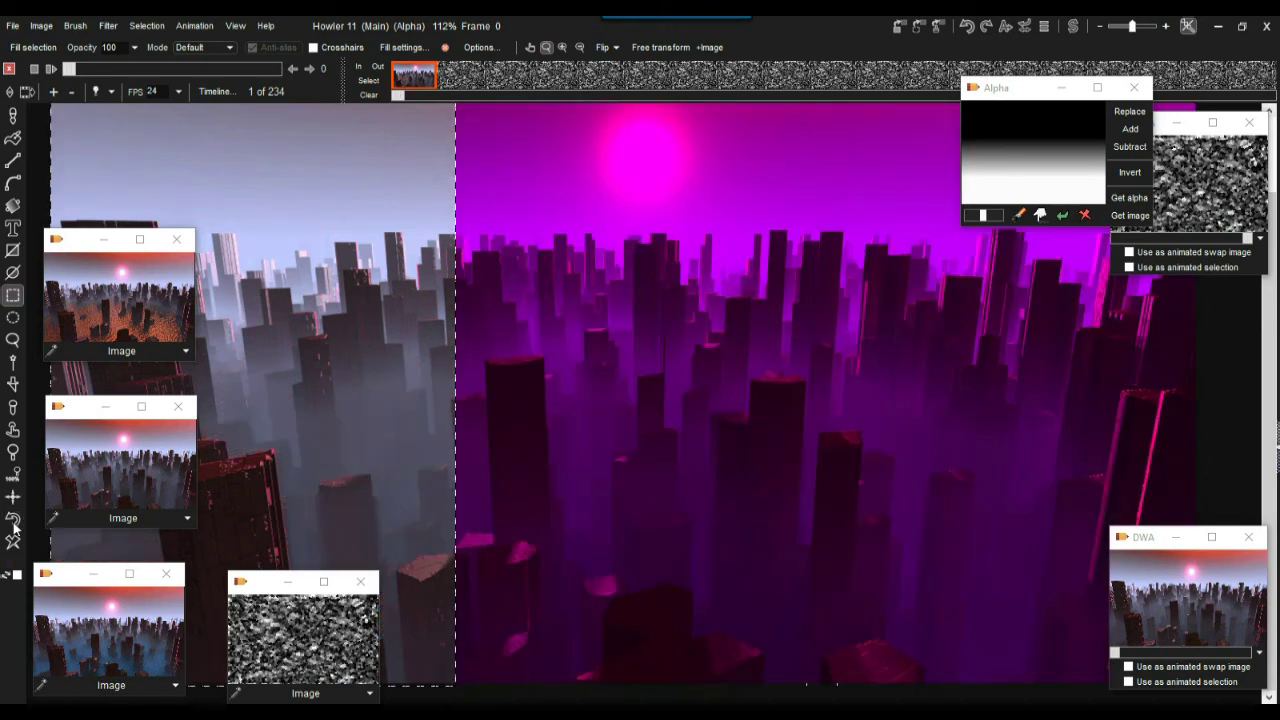
pyautogui.click(13, 525)
pyautogui.click(13, 525)
pyautogui.click(13, 525)
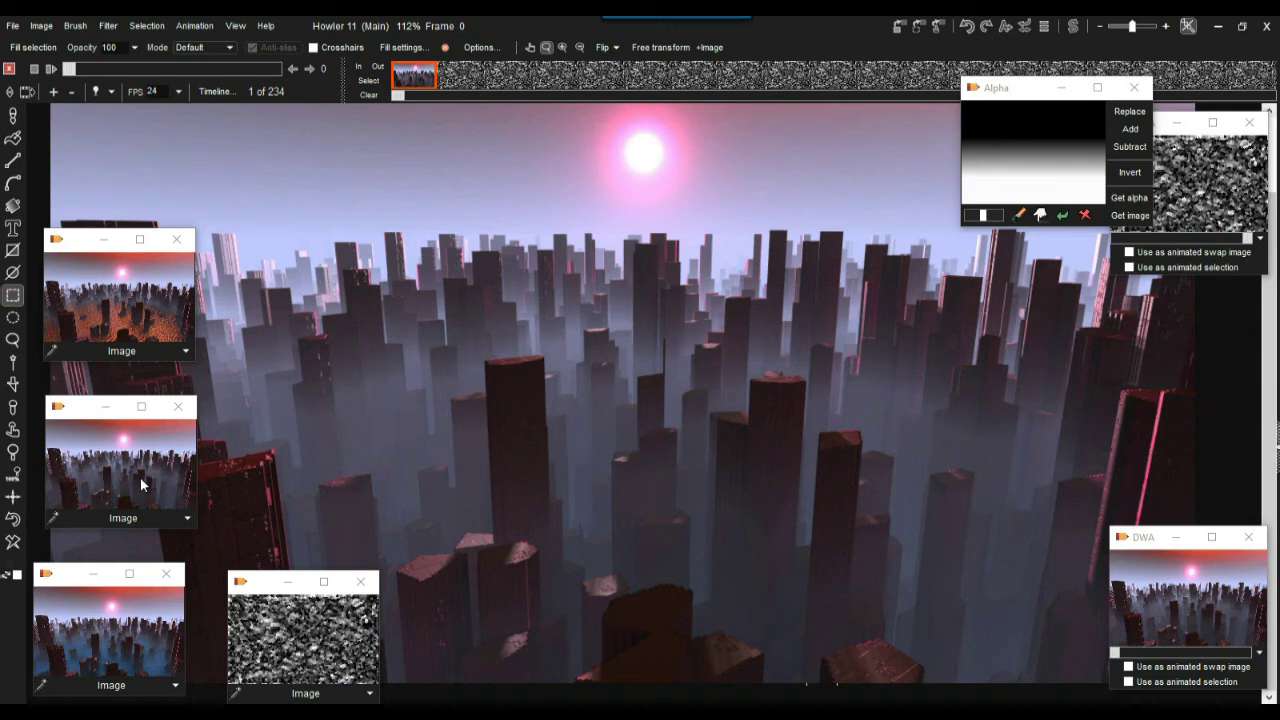
pyautogui.click(120, 291)
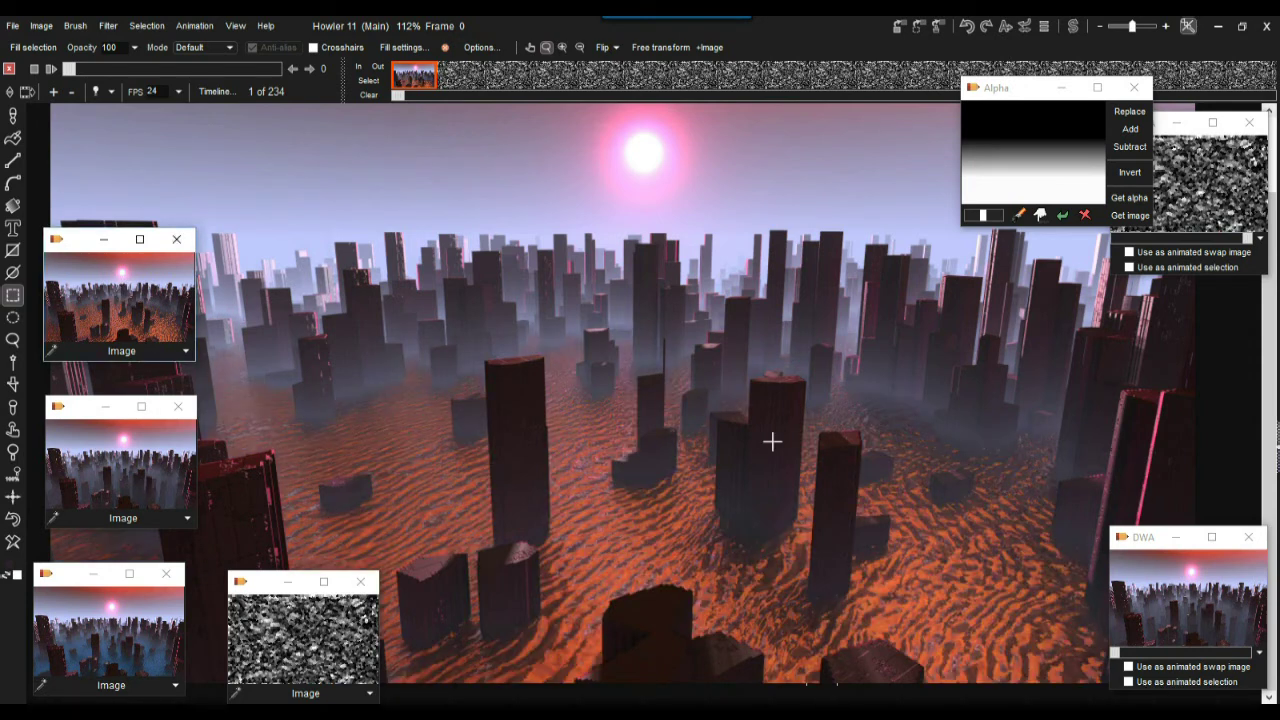
# Undo loading the orange-ground variation into the main image
pyautogui.click(12, 520)
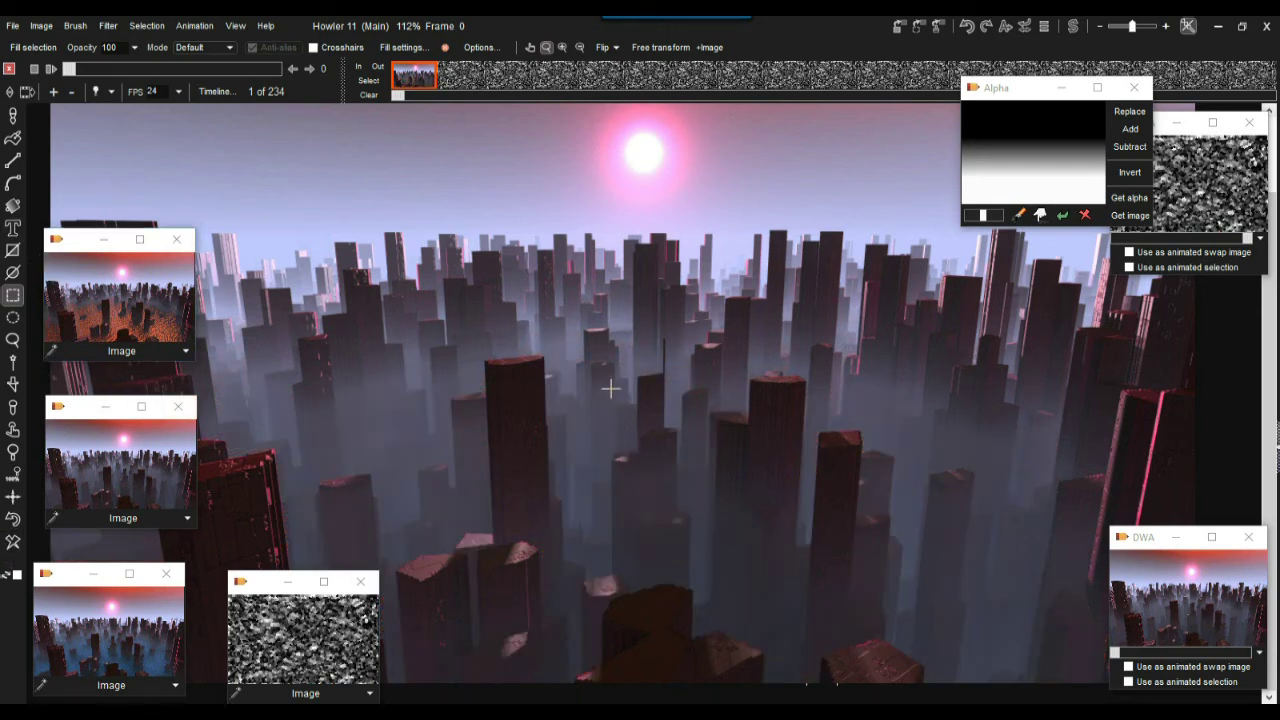
pyautogui.scroll(-3, 650, 395)
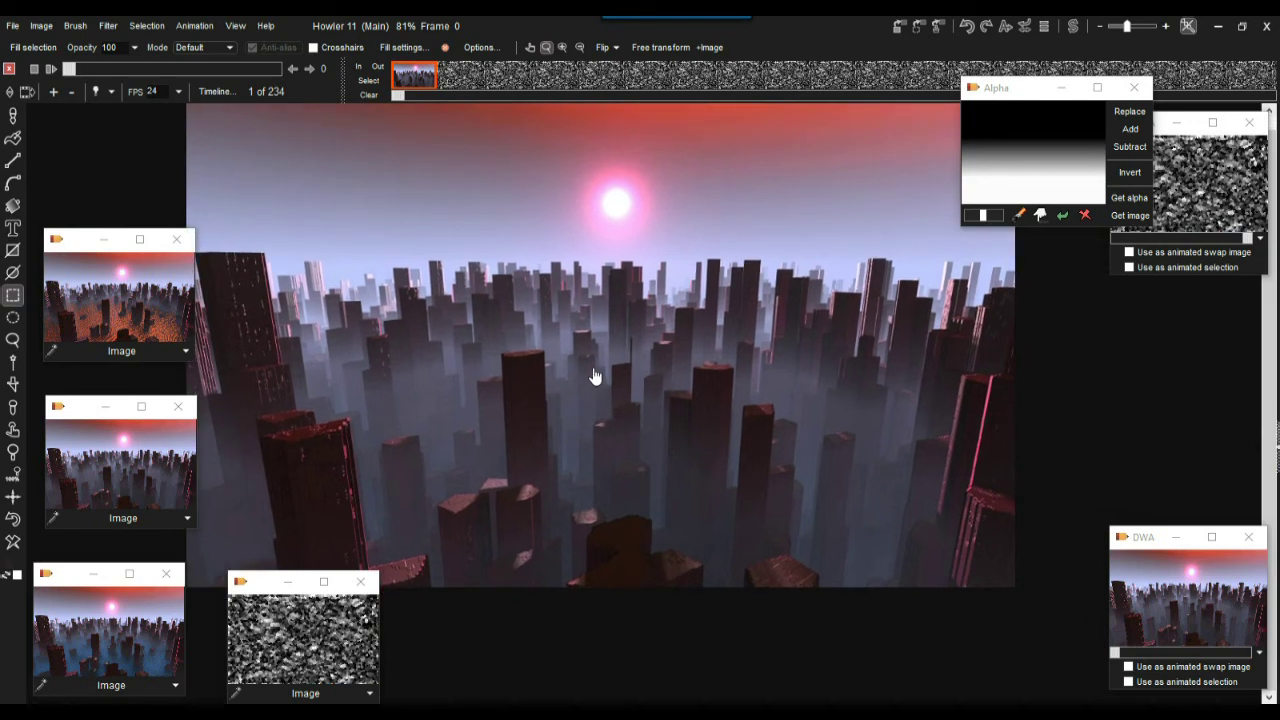
# Create a text box across the lower half of the foggy render and enter the title The Drought
pyautogui.click(20, 230)
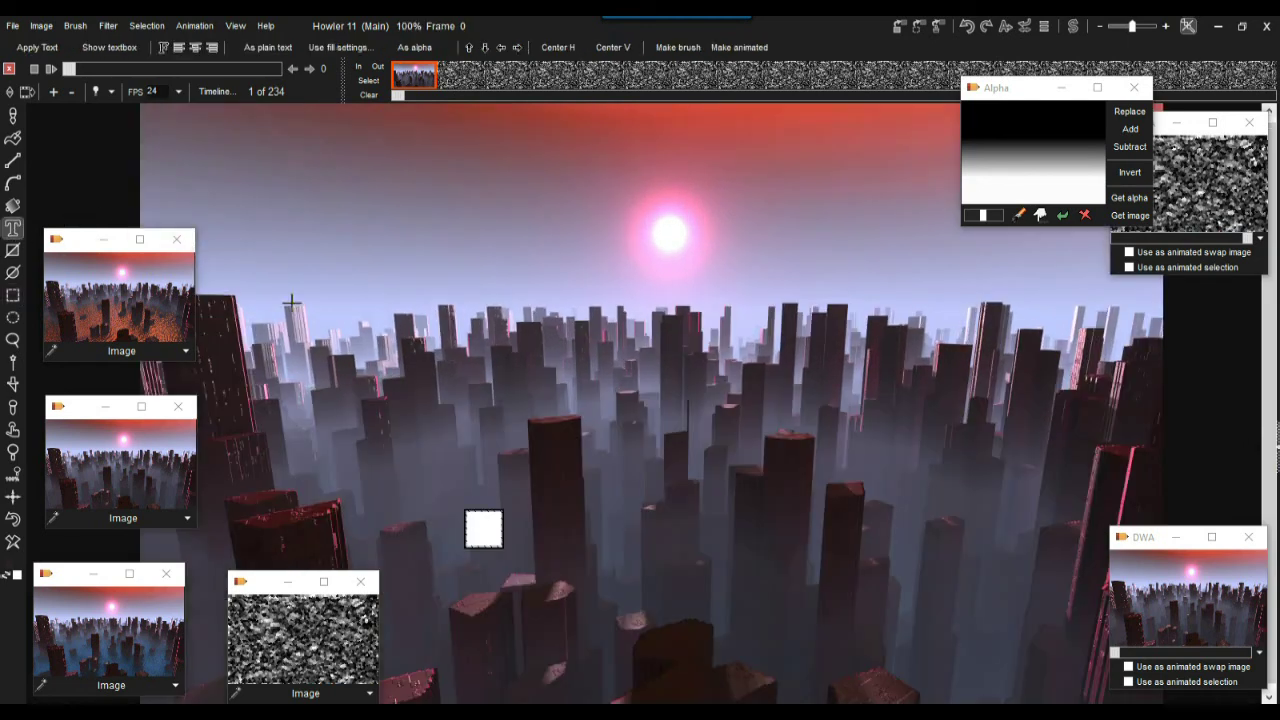
pyautogui.moveTo(400, 465); pyautogui.dragTo(1038, 655)
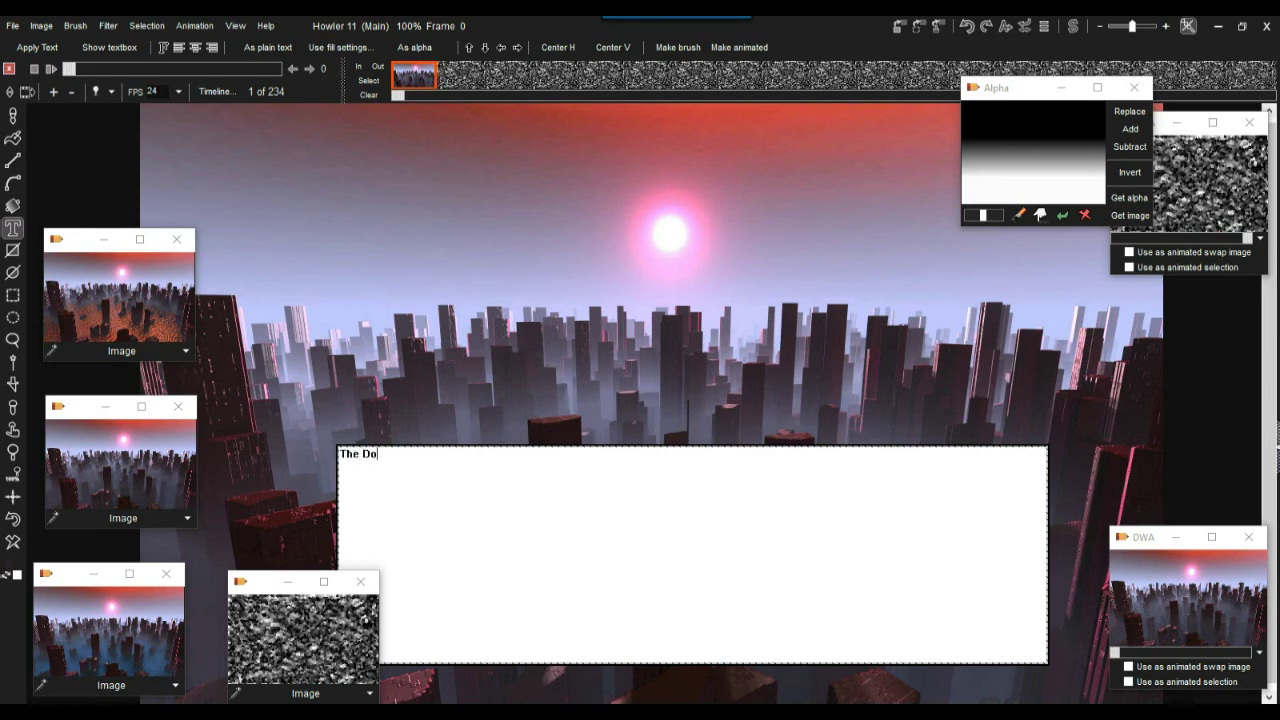
pyautogui.write('ght')
pyautogui.write('r')
# Select the whole title text and enlarge its font size to 127
pyautogui.moveTo(405, 454); pyautogui.dragTo(300, 442)
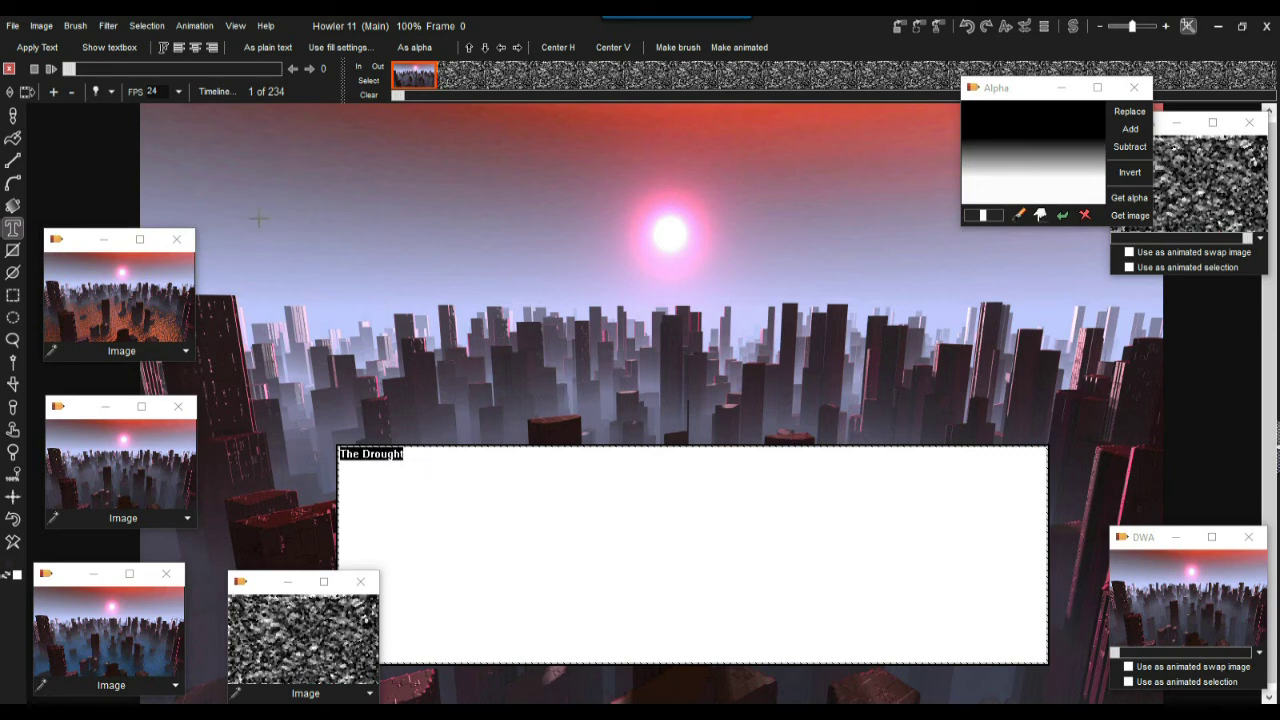
pyautogui.click(164, 48)
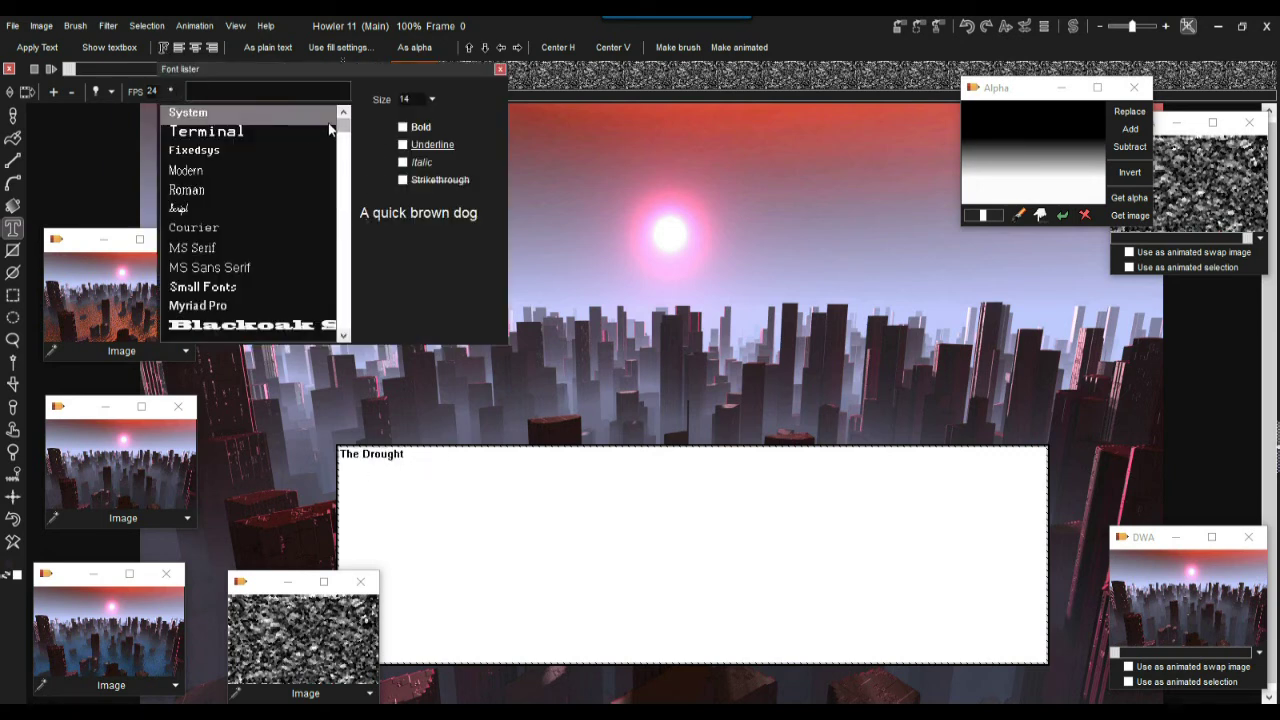
pyautogui.click(432, 99)
pyautogui.moveTo(345, 120); pyautogui.dragTo(362, 123)
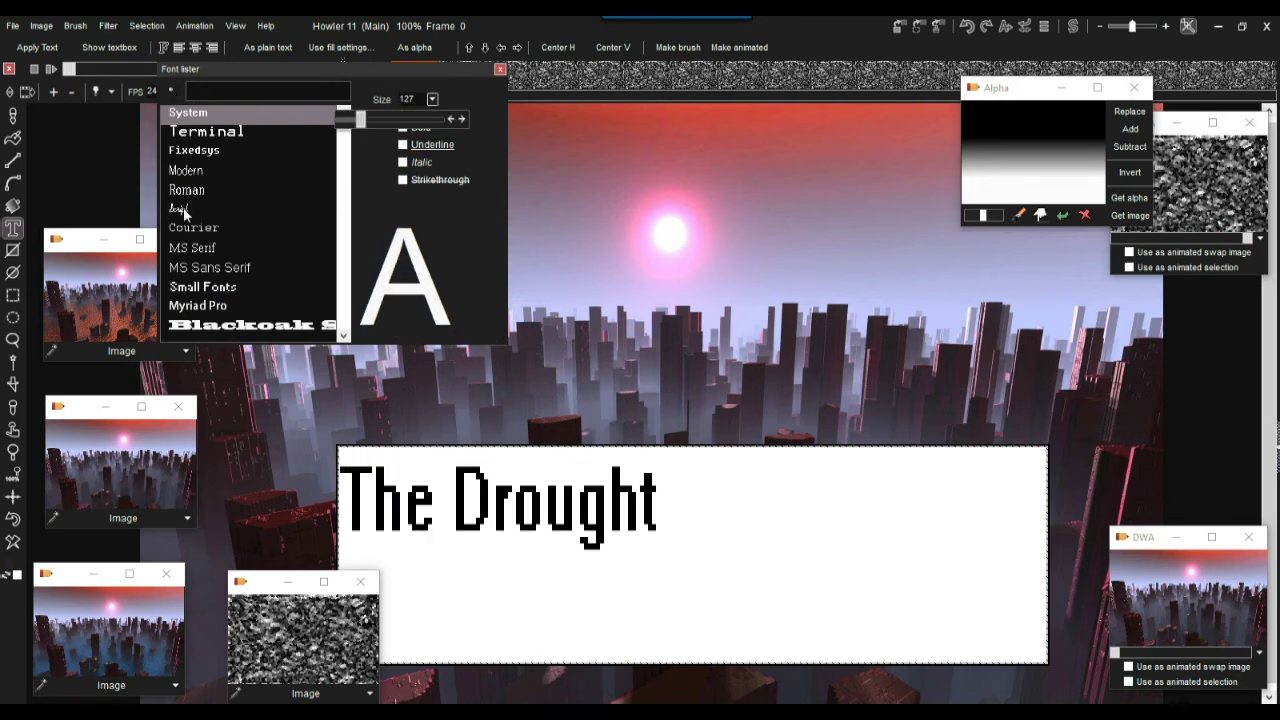
# Try Courier, Myriad Pro and Small Fonts on the title, and settle on the wide Blackoak slab typeface
pyautogui.click(183, 229)
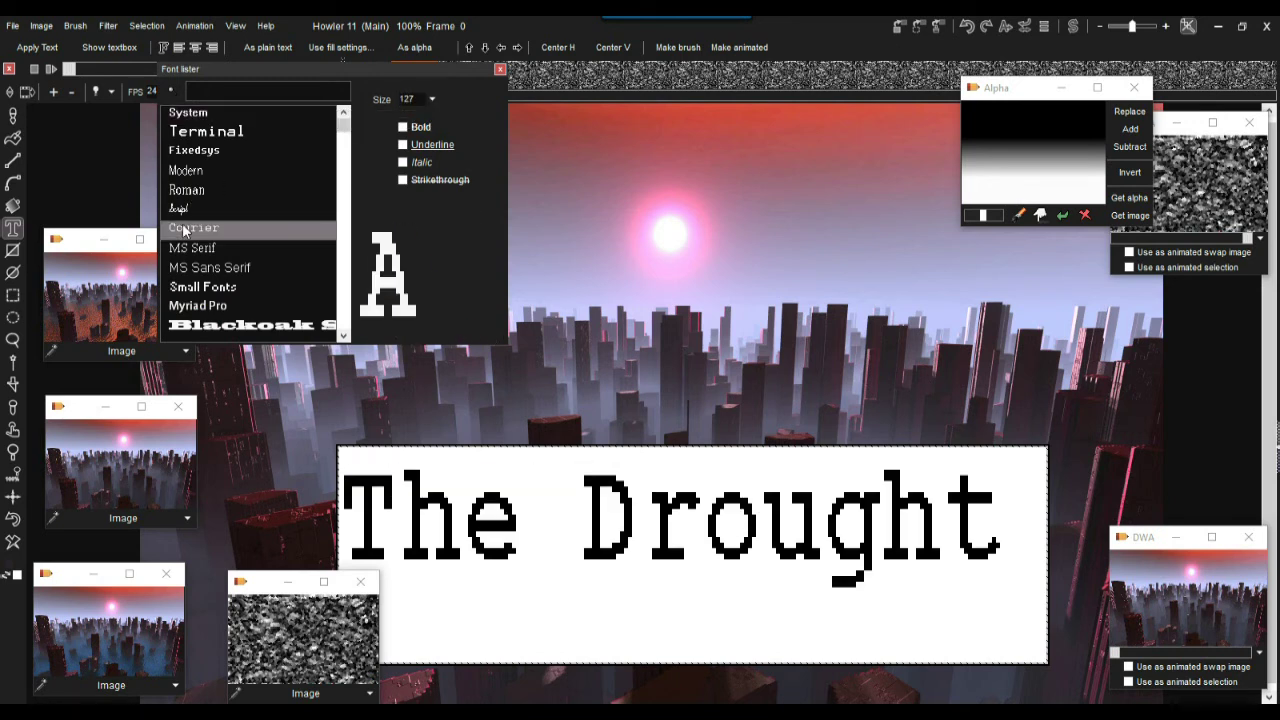
pyautogui.click(205, 306)
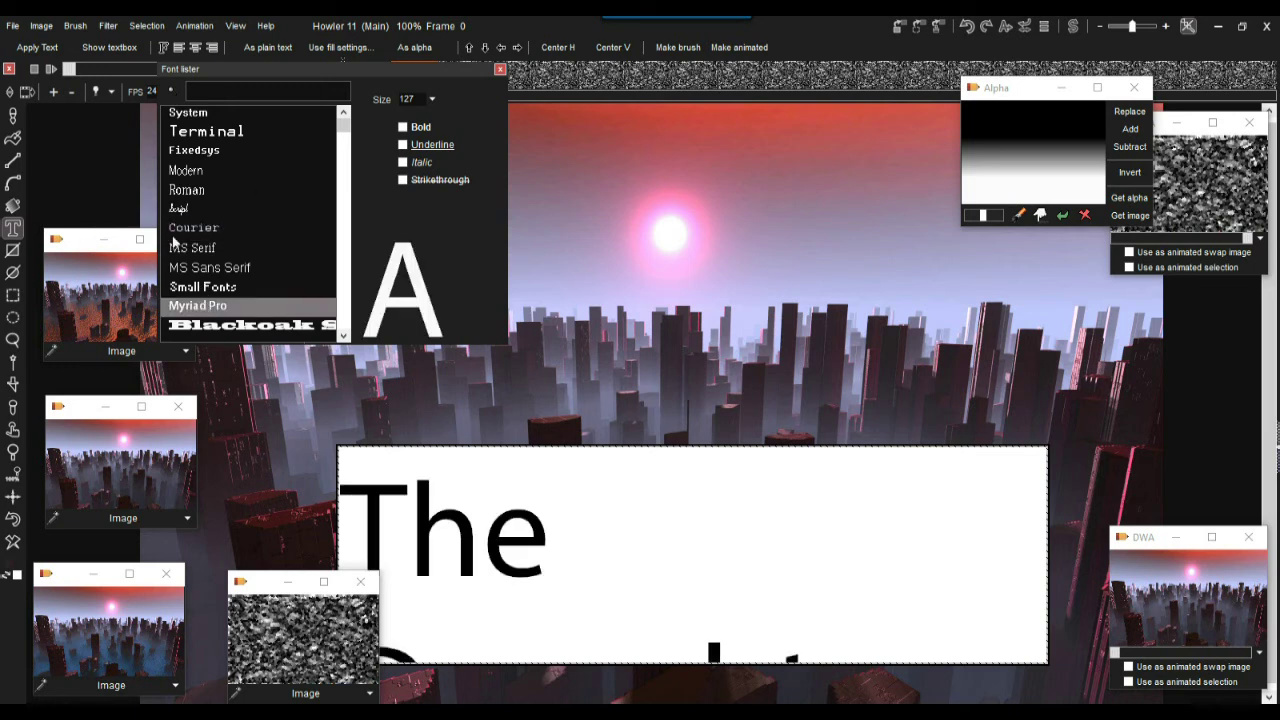
pyautogui.click(200, 287)
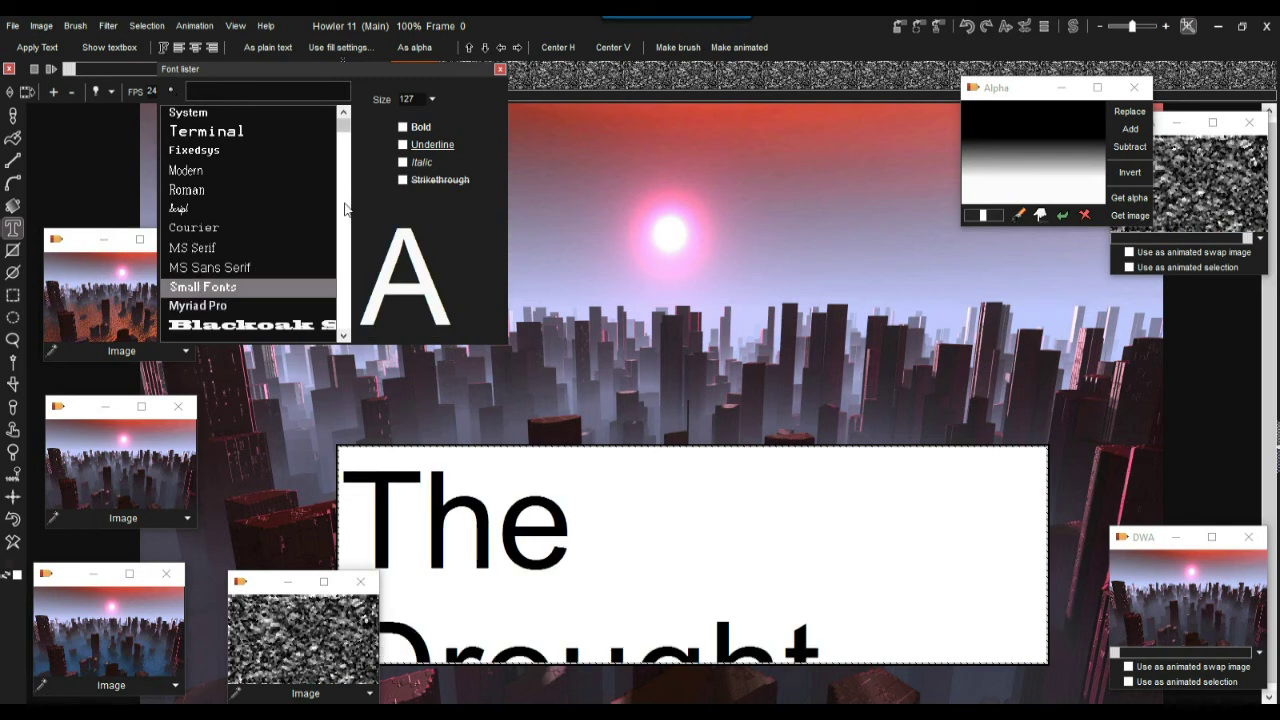
pyautogui.scroll(-3, 344, 208)
pyautogui.click(240, 173)
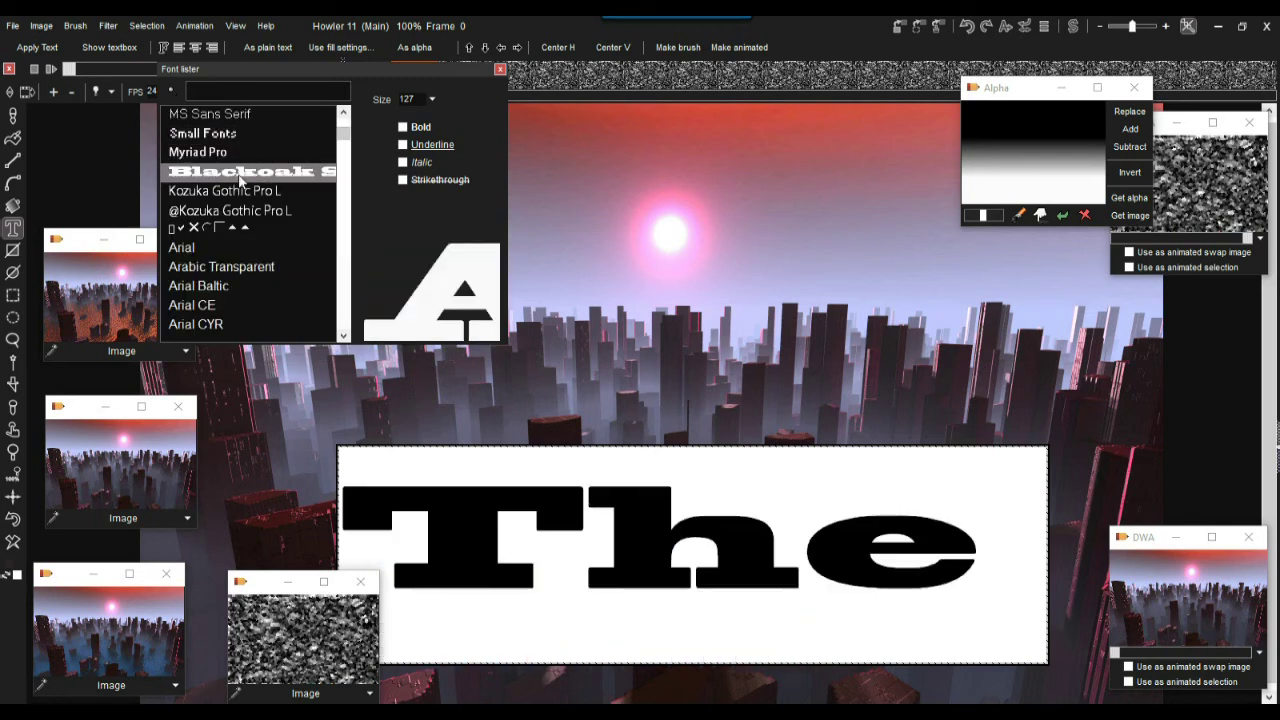
pyautogui.click(222, 153)
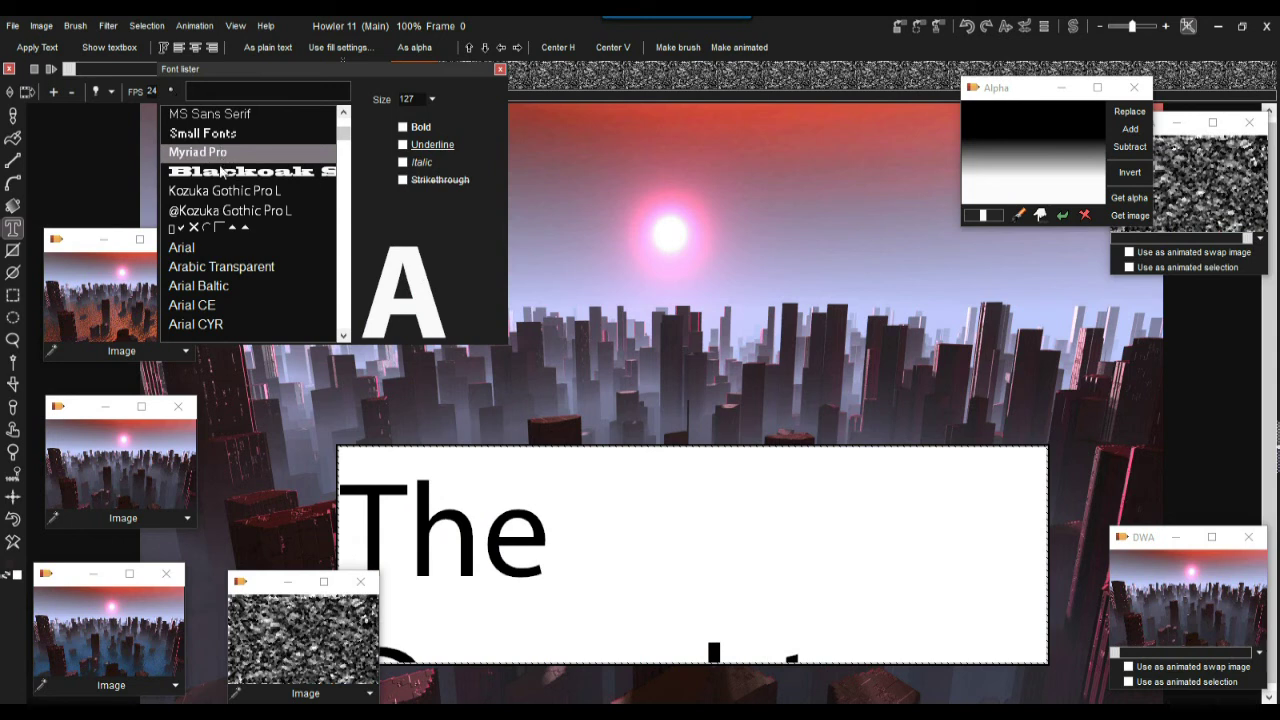
pyautogui.click(220, 174)
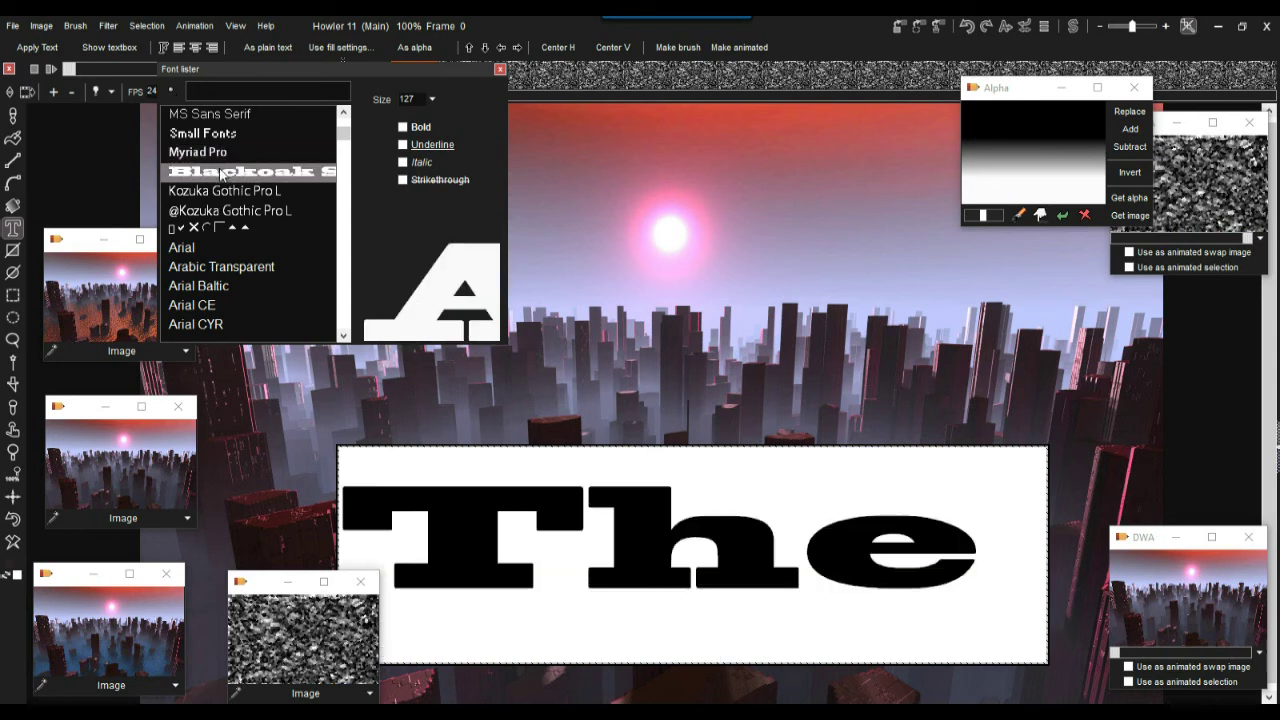
# Reduce the title to size 42, reshape its text box into a single-line strip lower over the towers, and close the font lister
pyautogui.click(432, 99)
pyautogui.moveTo(360, 122); pyautogui.dragTo(346, 136)
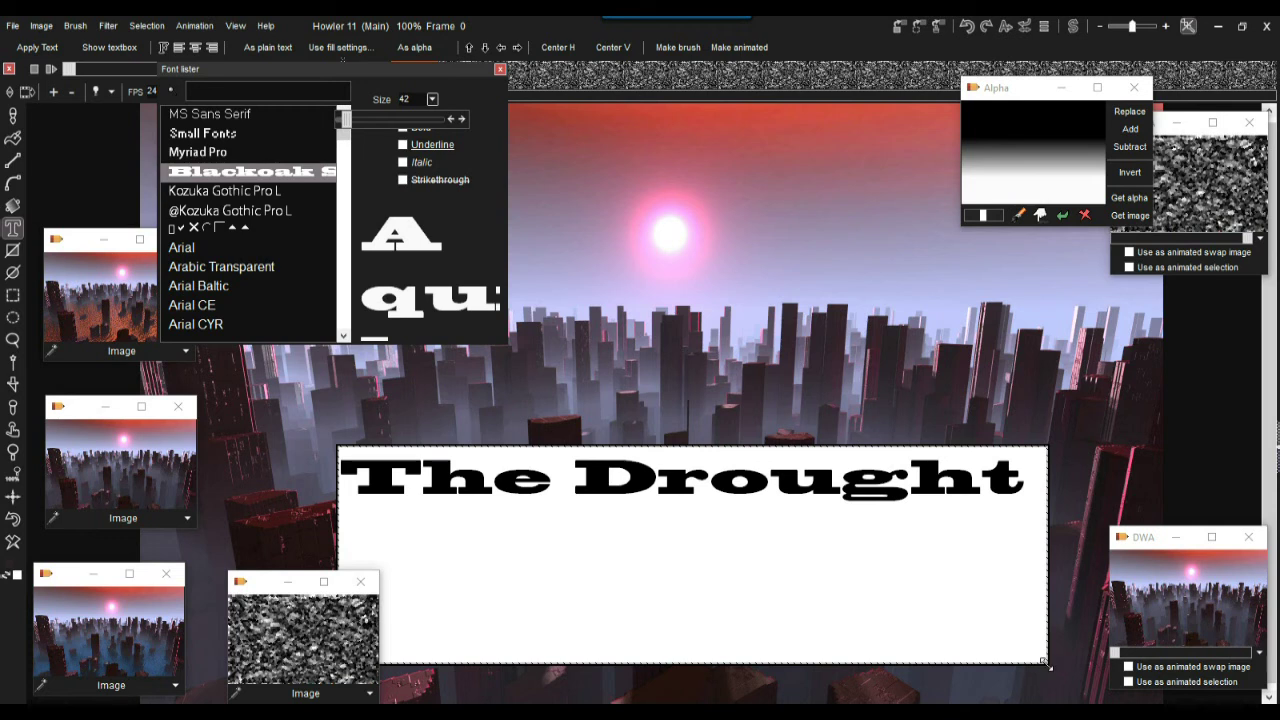
pyautogui.moveTo(1046, 664); pyautogui.dragTo(1200, 511)
pyautogui.moveTo(693, 418); pyautogui.dragTo(736, 560)
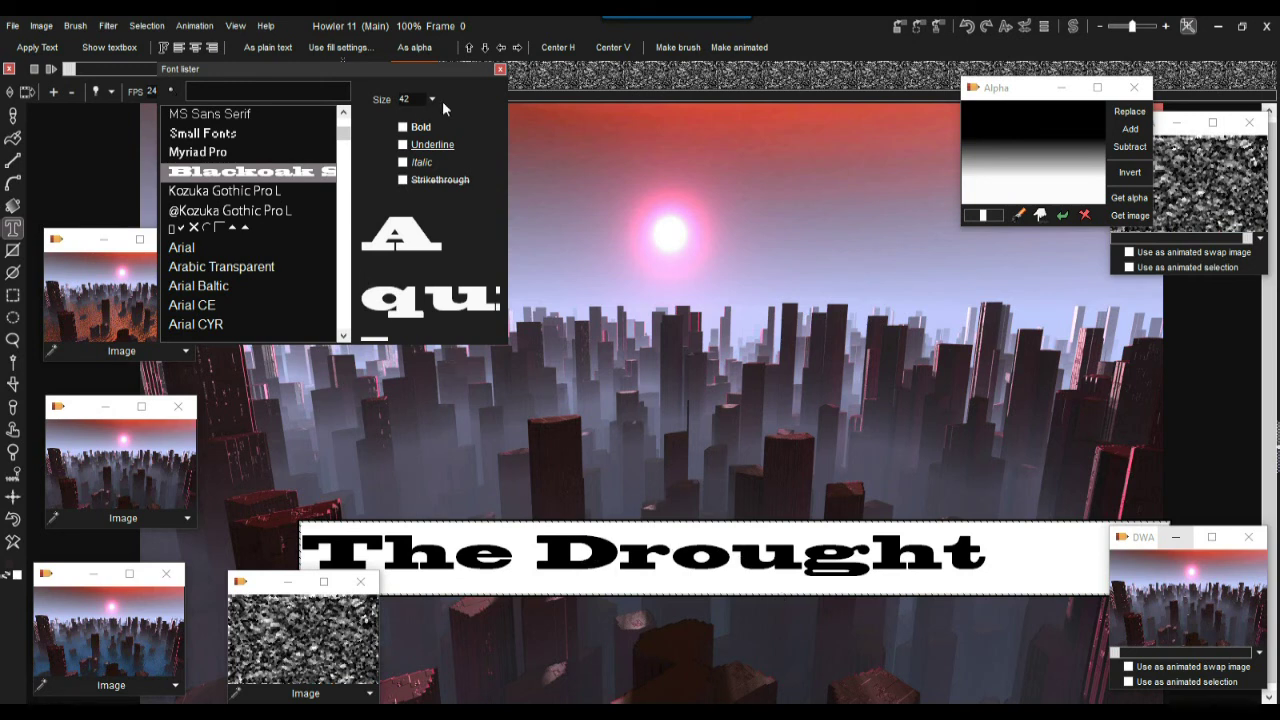
pyautogui.click(500, 69)
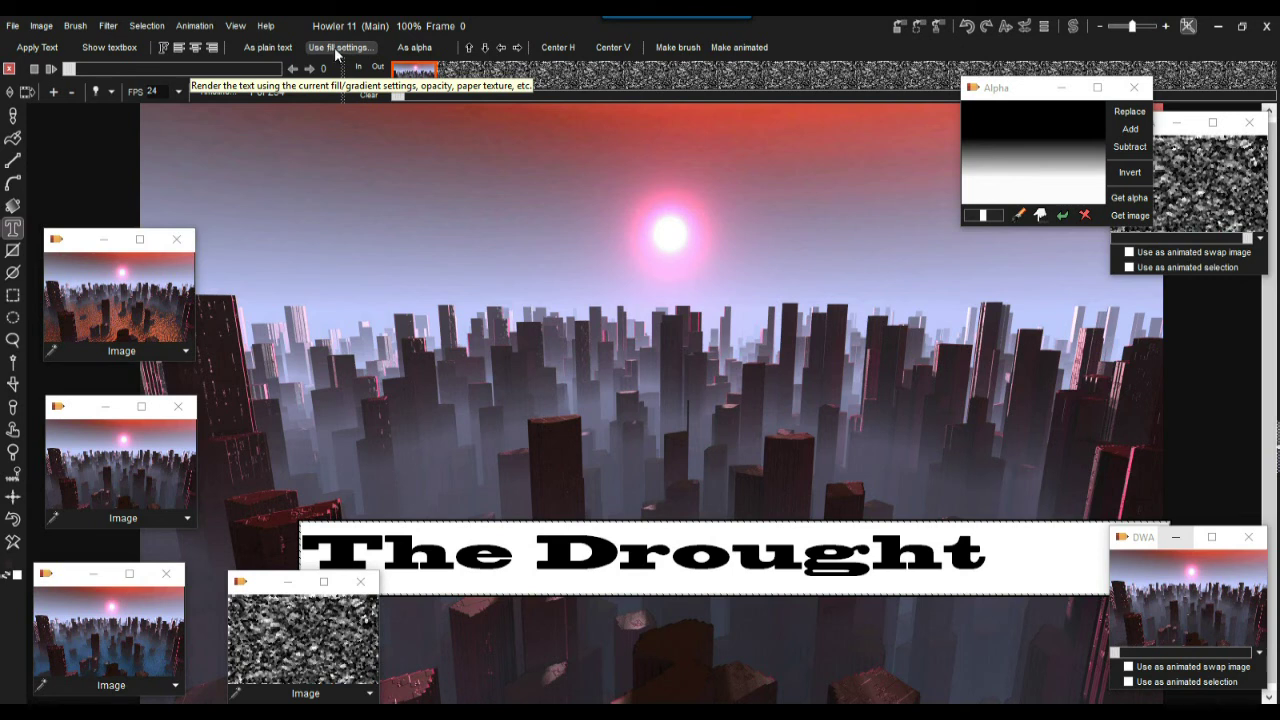
# Apply the title as an alpha selection and shift it slightly down and to the right over the foreground towers
pyautogui.click(411, 49)
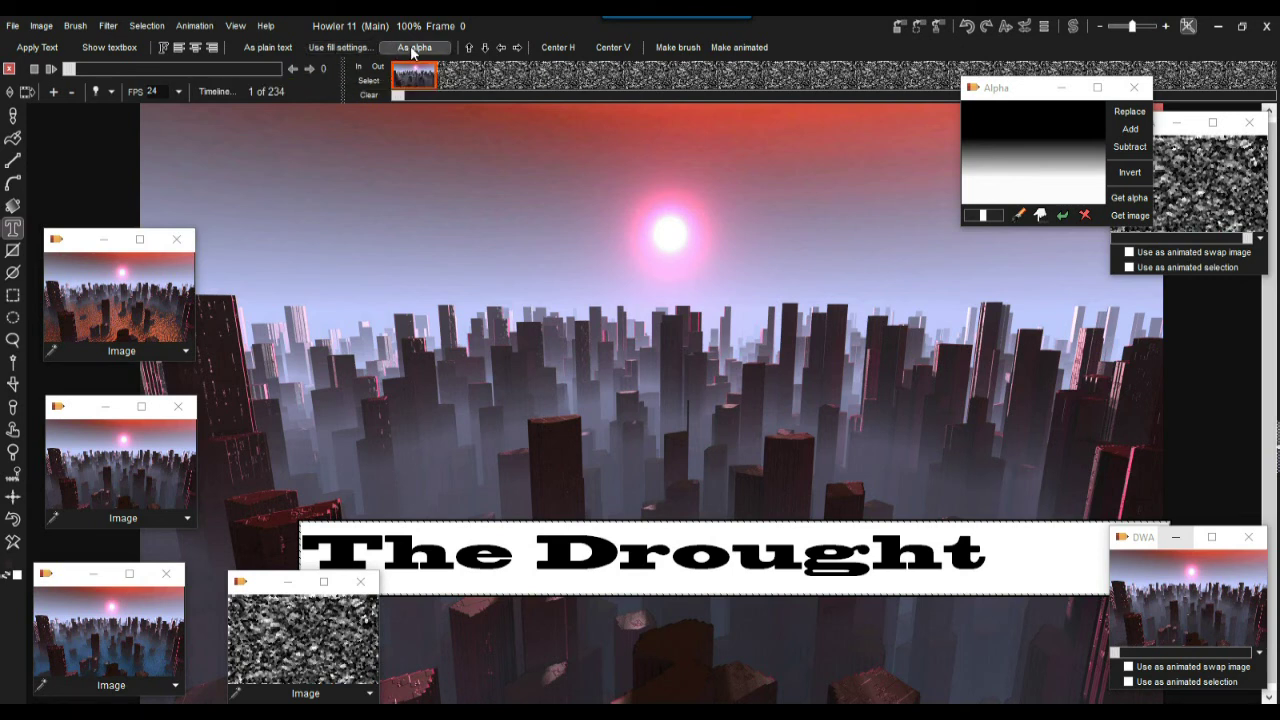
pyautogui.click(42, 50)
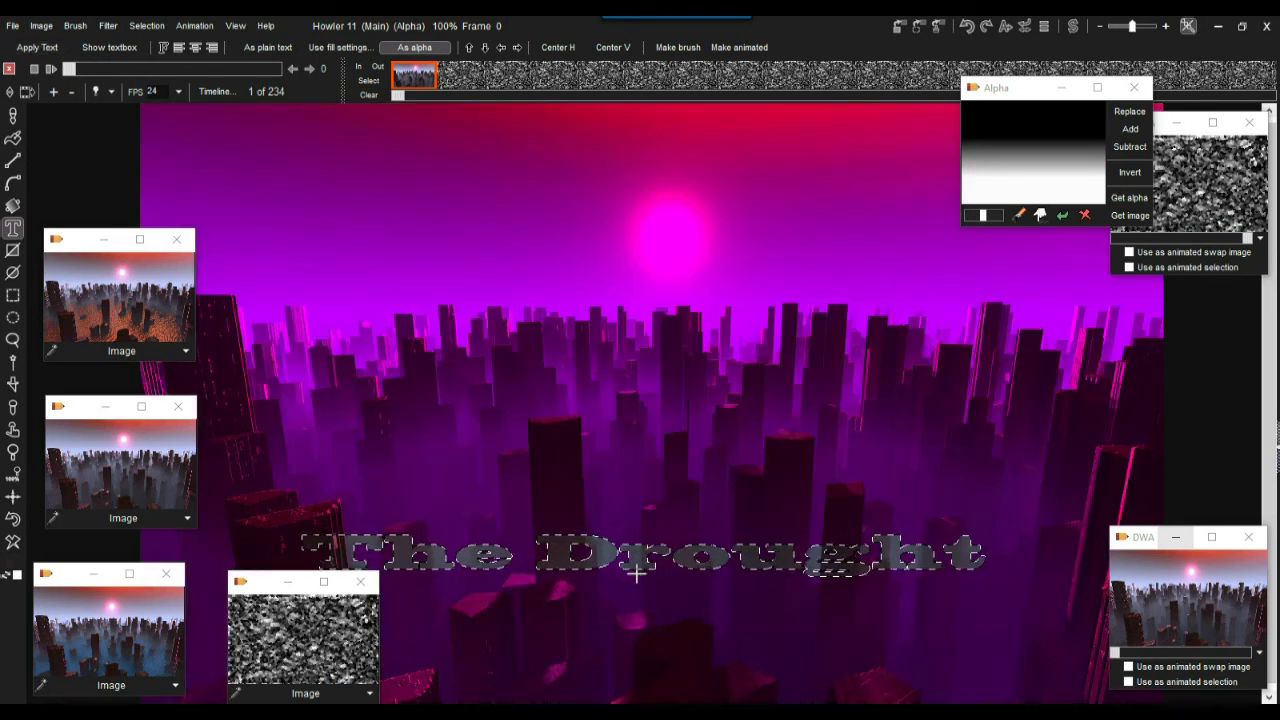
pyautogui.moveTo(635, 510); pyautogui.dragTo(705, 534)
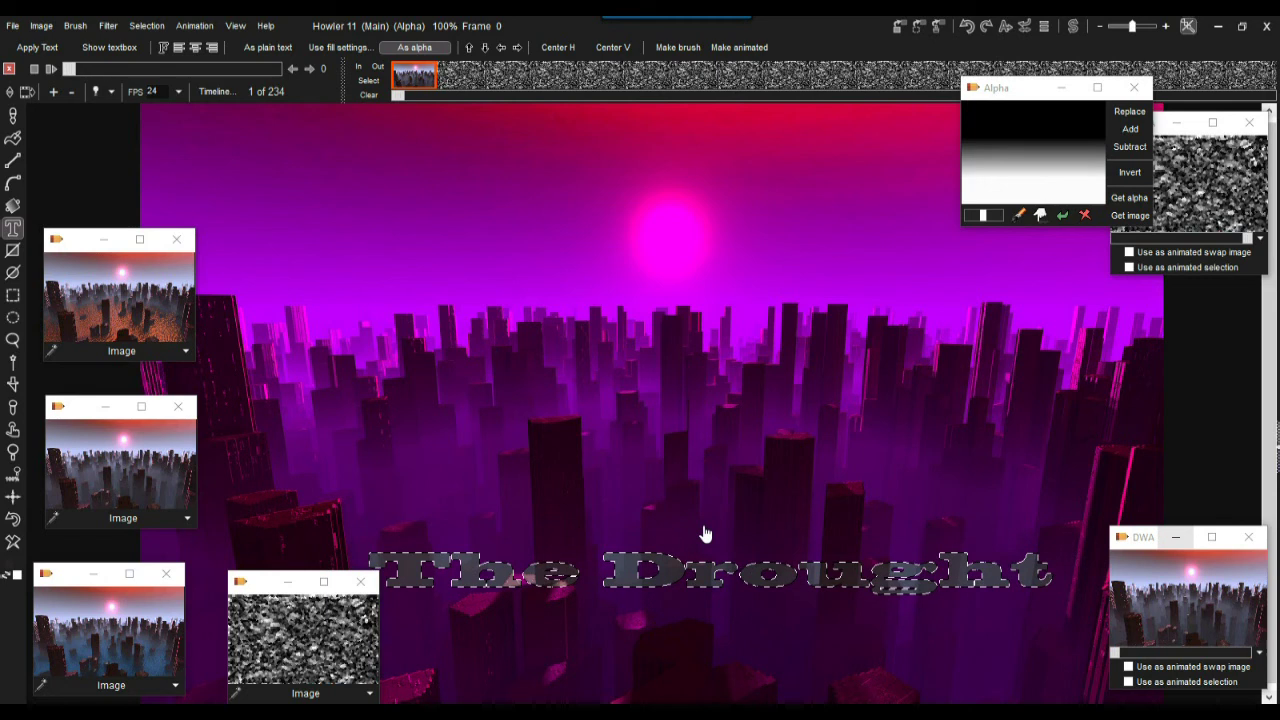
pyautogui.scroll(-3, 584, 412)
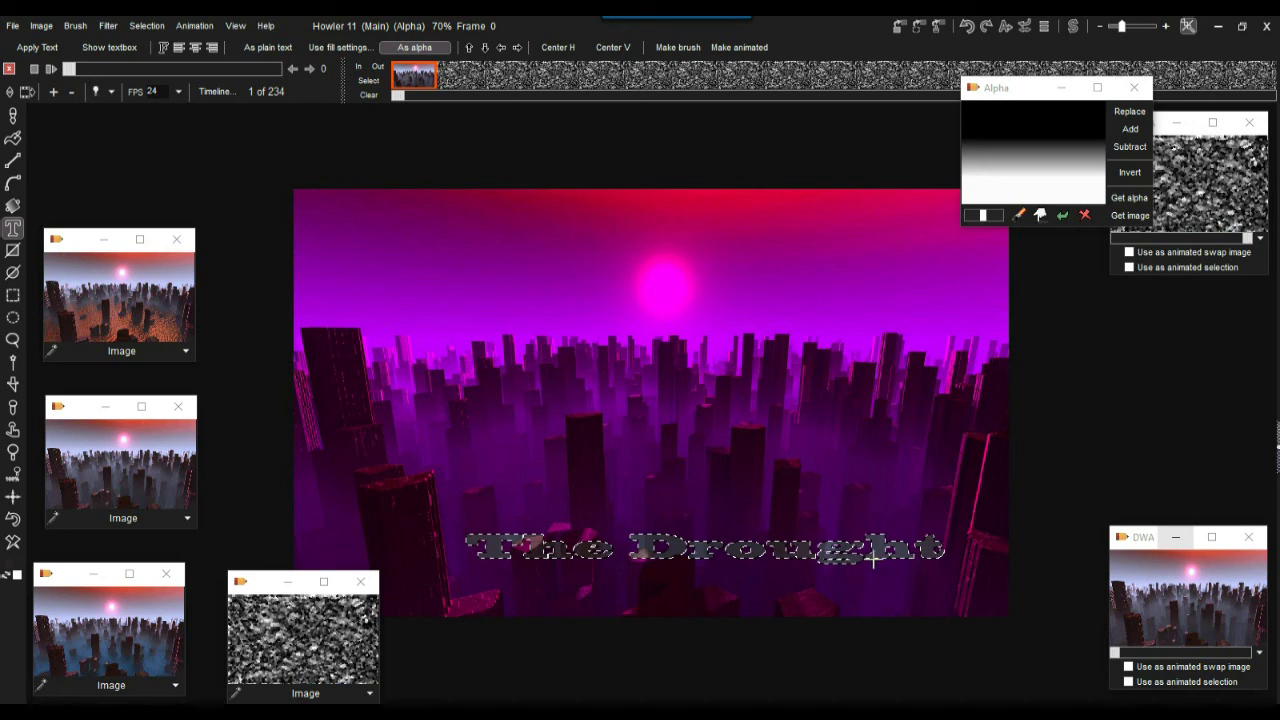
# Load the orange-ground variation into the swap image and return to the main foggy render
pyautogui.click(1073, 28)
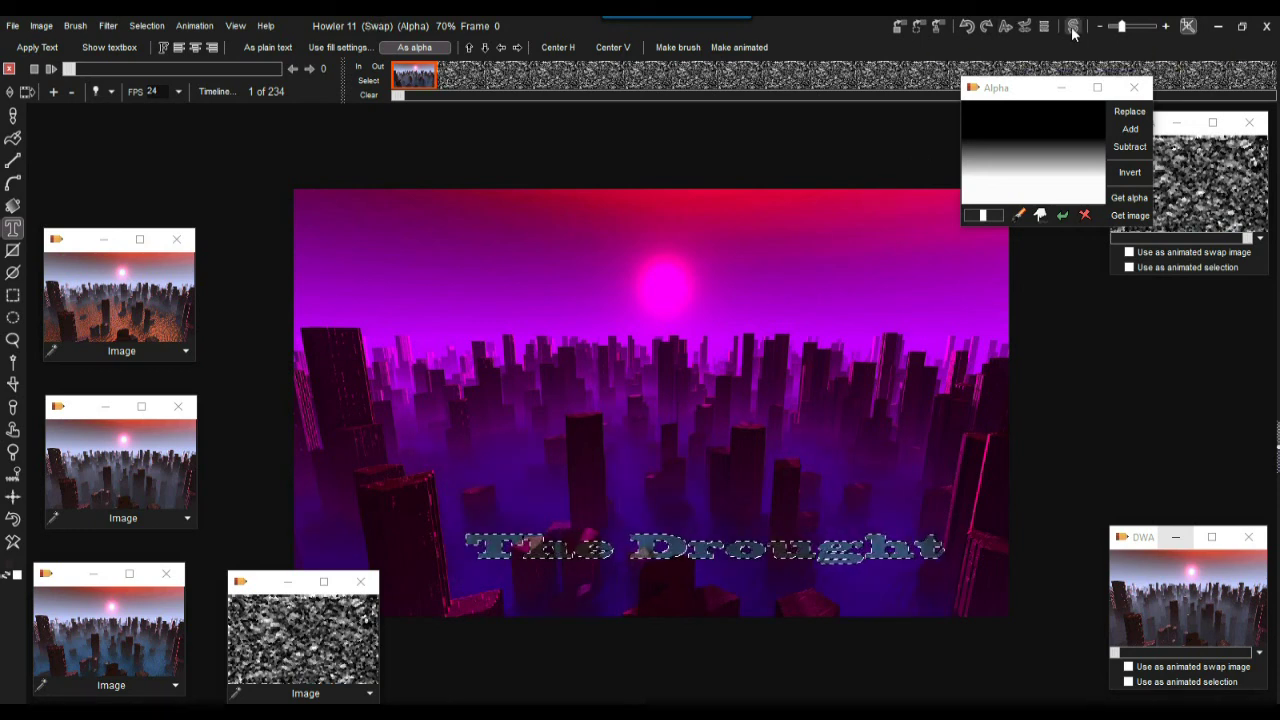
pyautogui.click(113, 302)
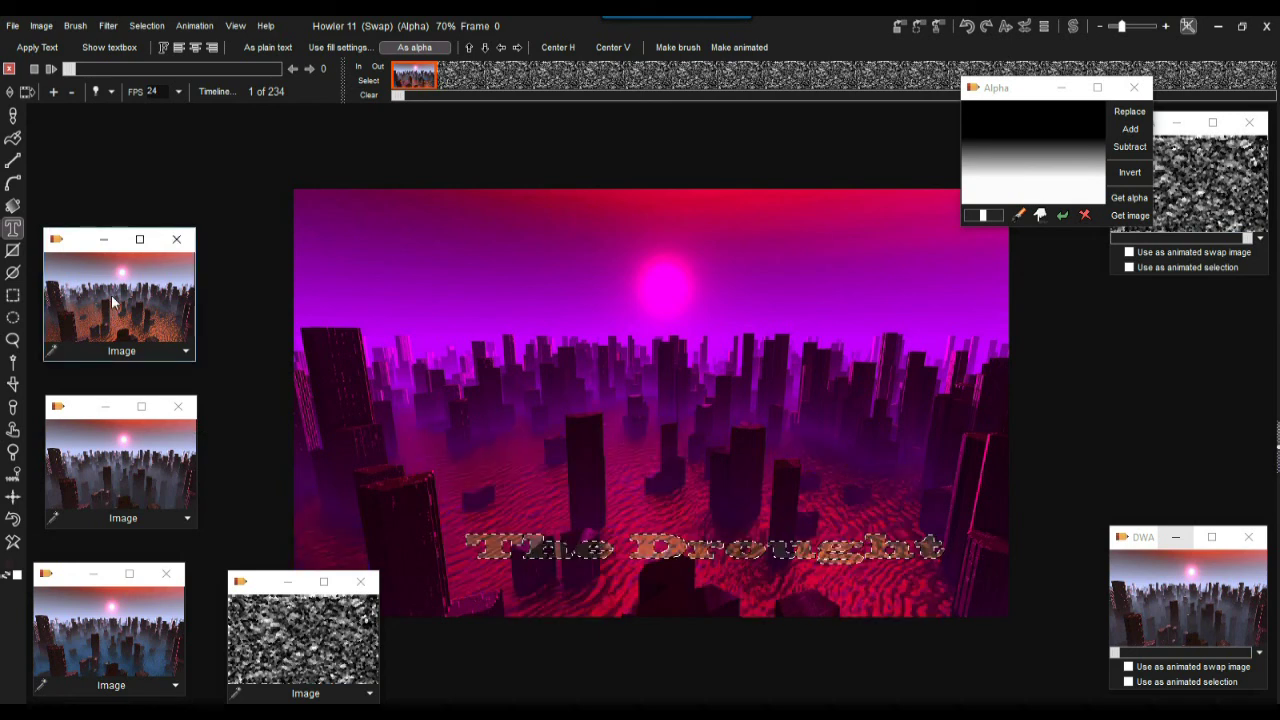
pyautogui.click(1077, 28)
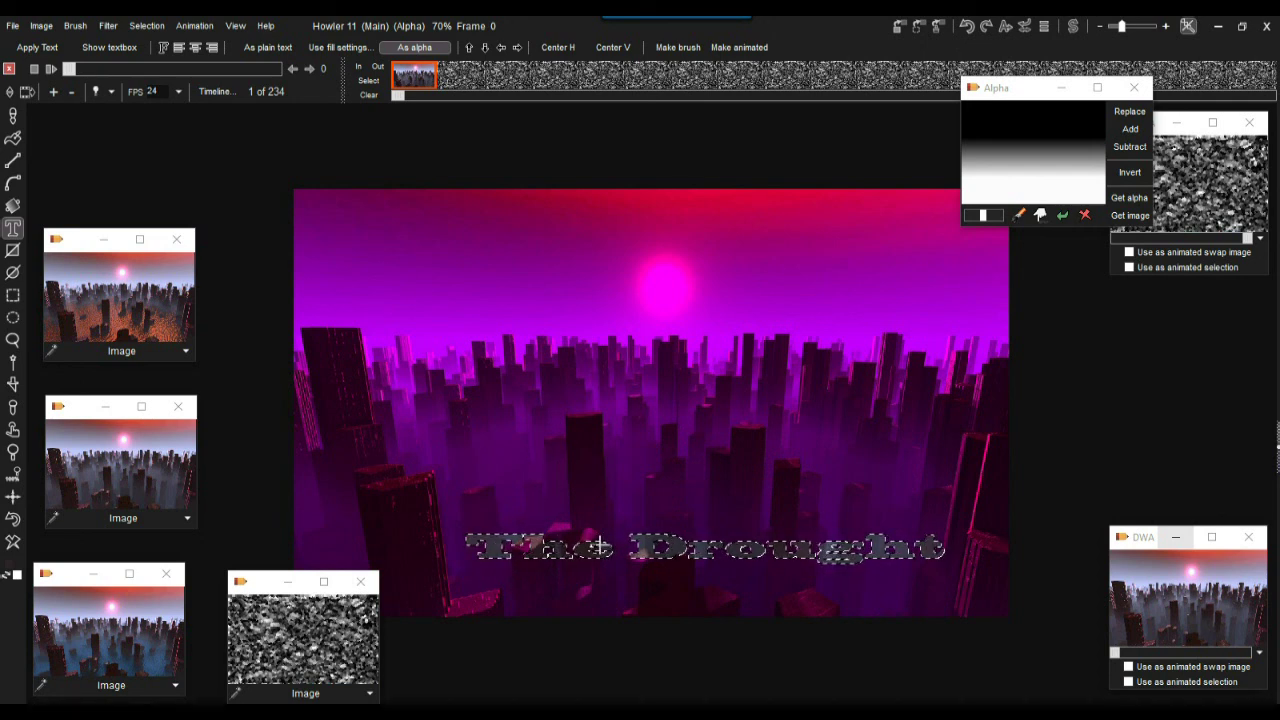
# Mix the orange-ground swap image at 255 into the title-shaped selection and deselect
pyautogui.scroll(3, 640, 552)
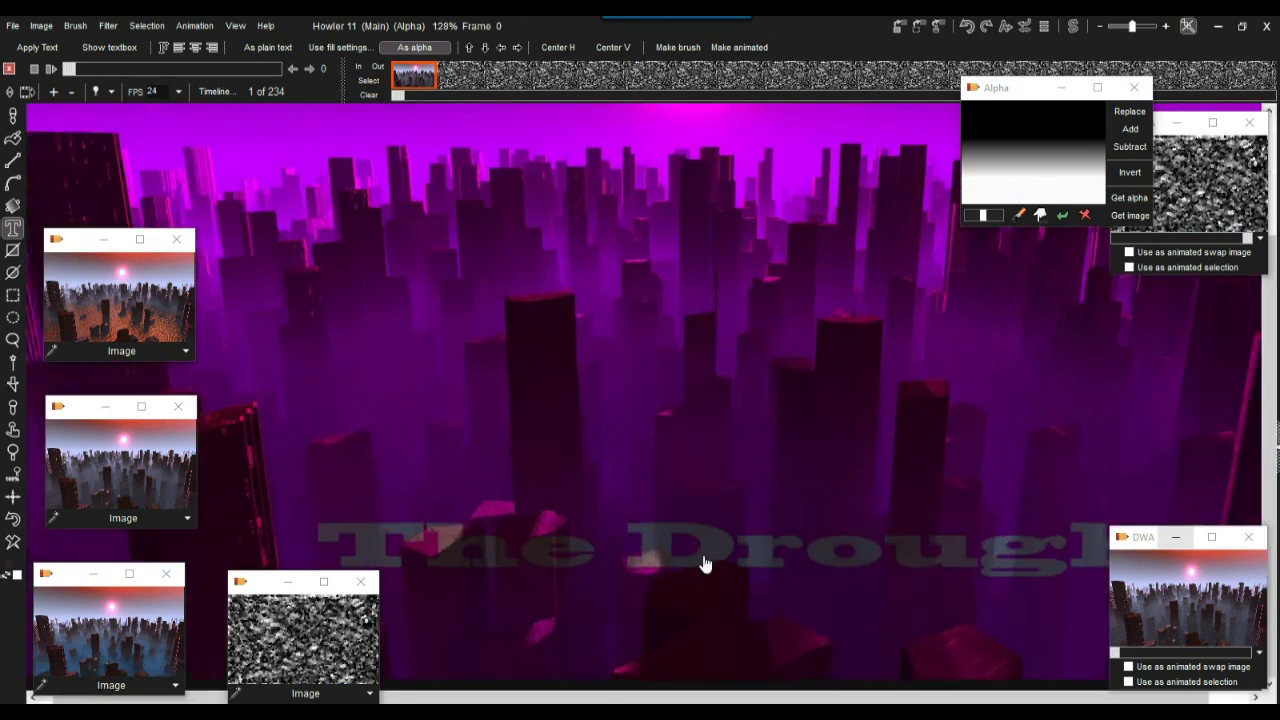
pyautogui.scroll(3, 705, 565)
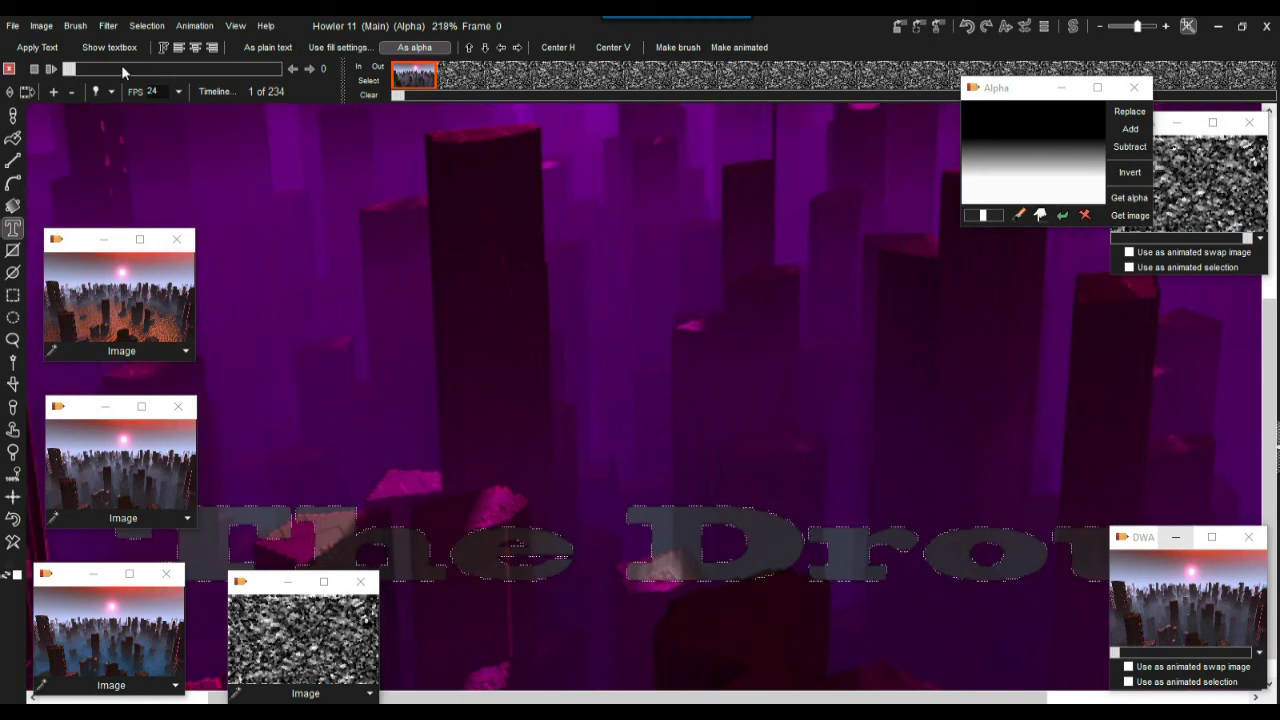
pyautogui.click(108, 26)
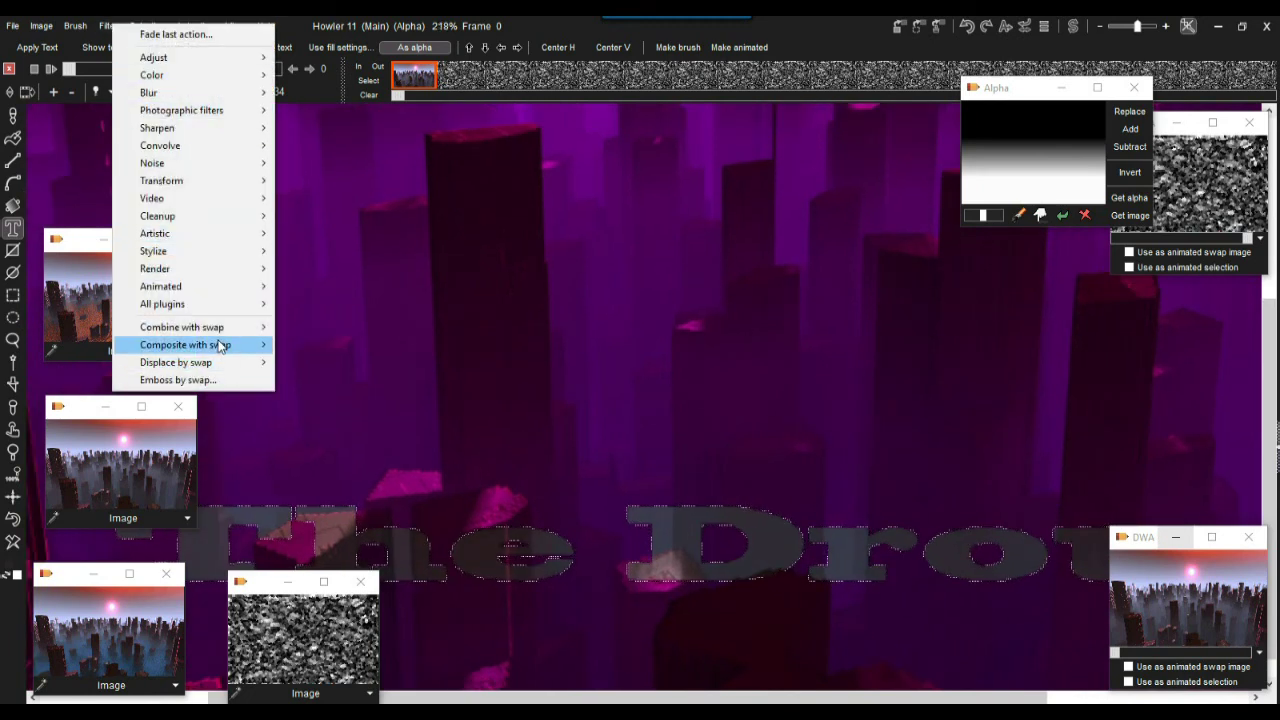
pyautogui.moveTo(226, 332)
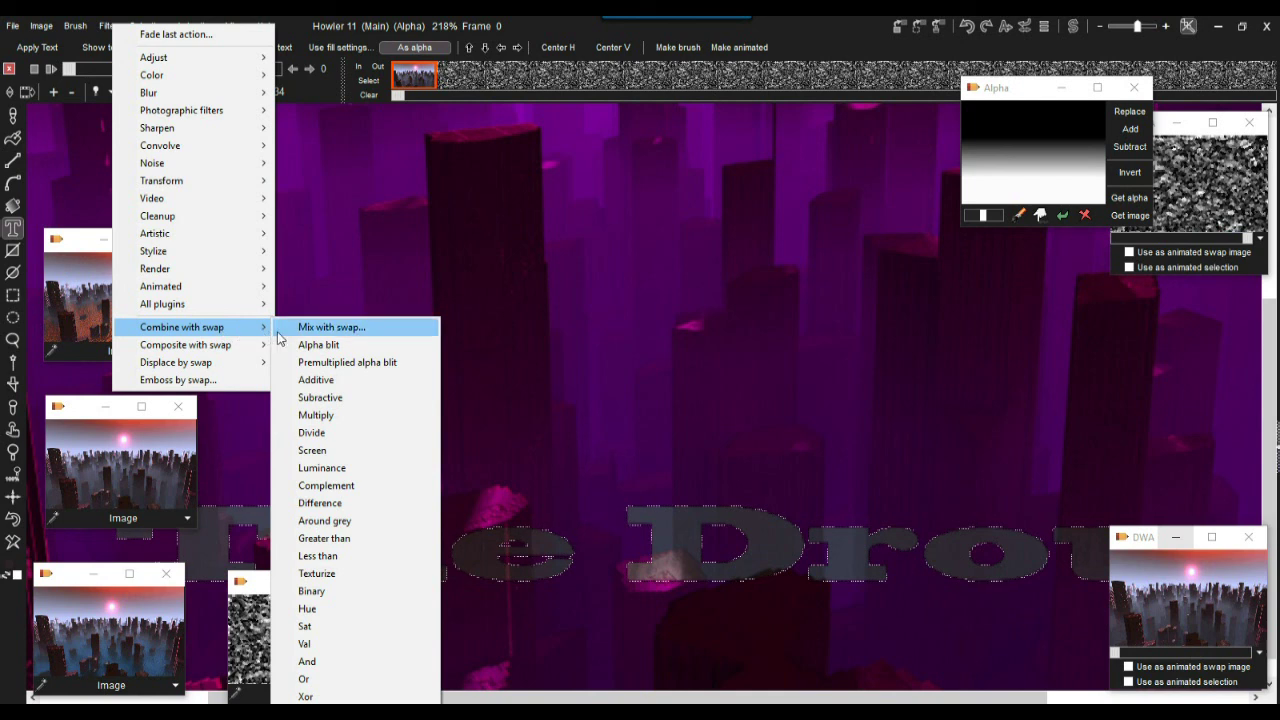
pyautogui.click(330, 327)
pyautogui.moveTo(691, 356)
pyautogui.mouseDown()
pyautogui.moveTo(643, 356)
pyautogui.moveTo(705, 355)
pyautogui.mouseUp()
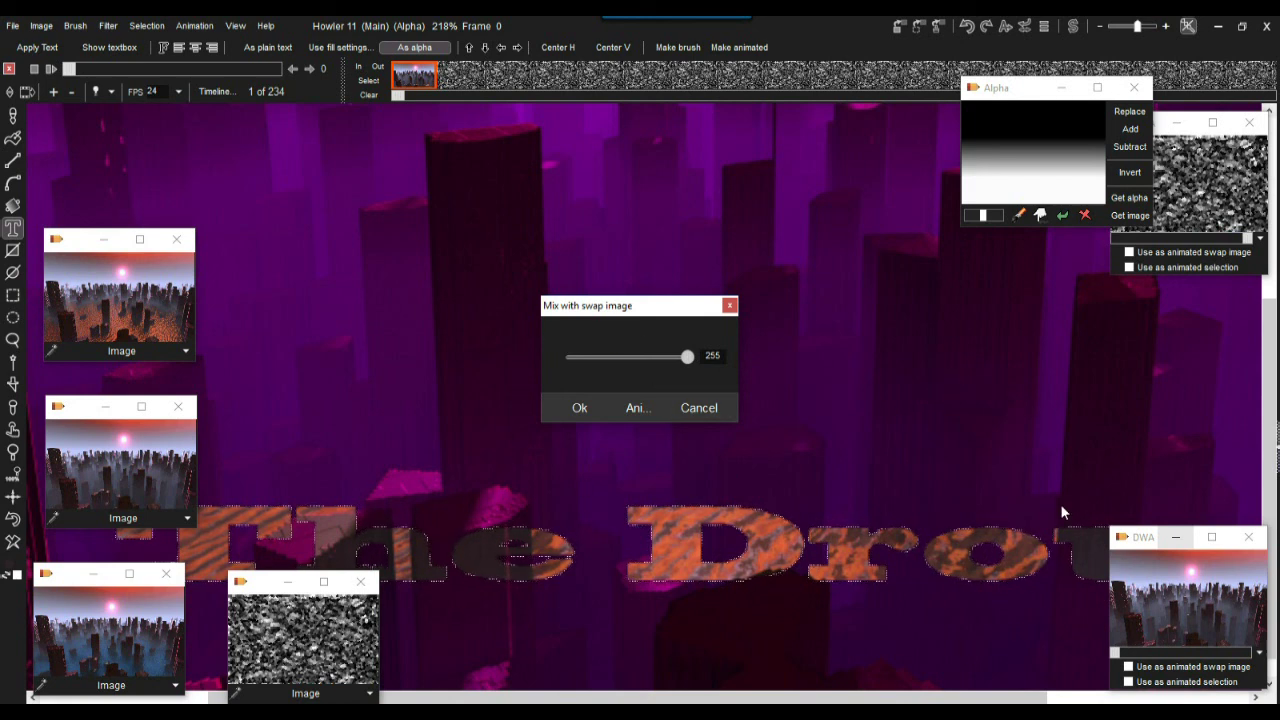
pyautogui.click(578, 407)
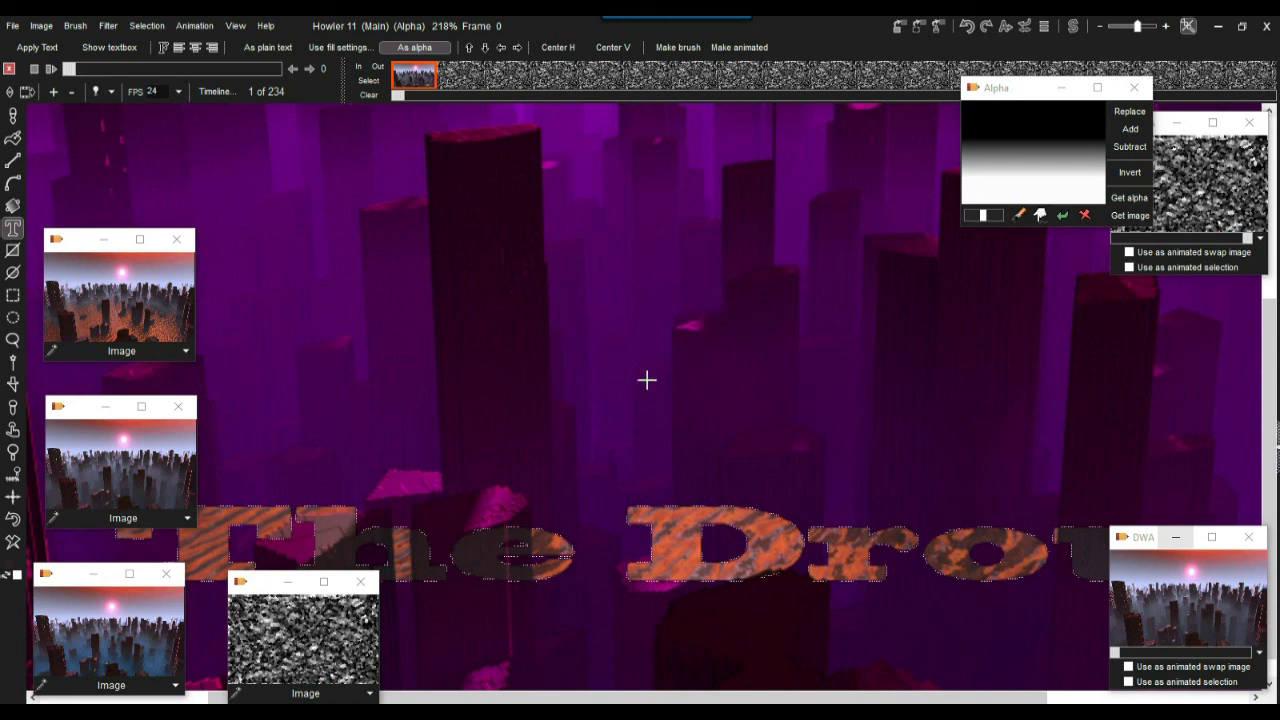
pyautogui.scroll(-5, 750, 403)
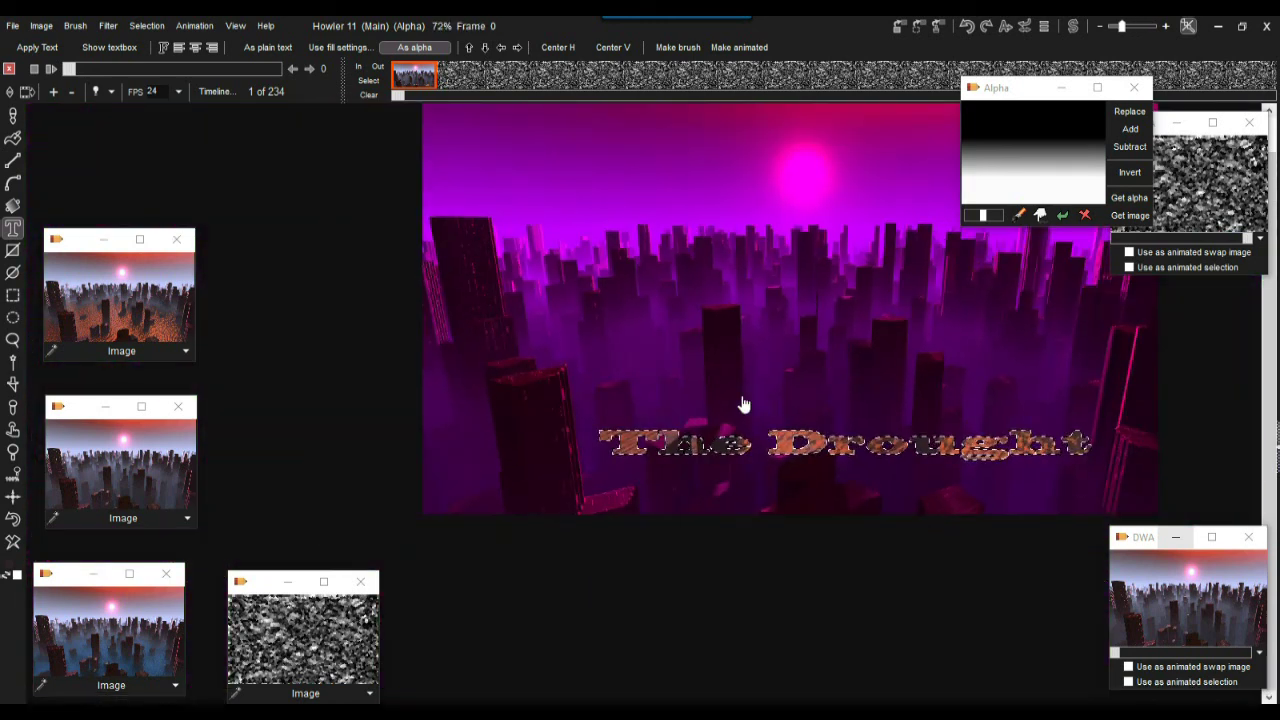
pyautogui.press('a')
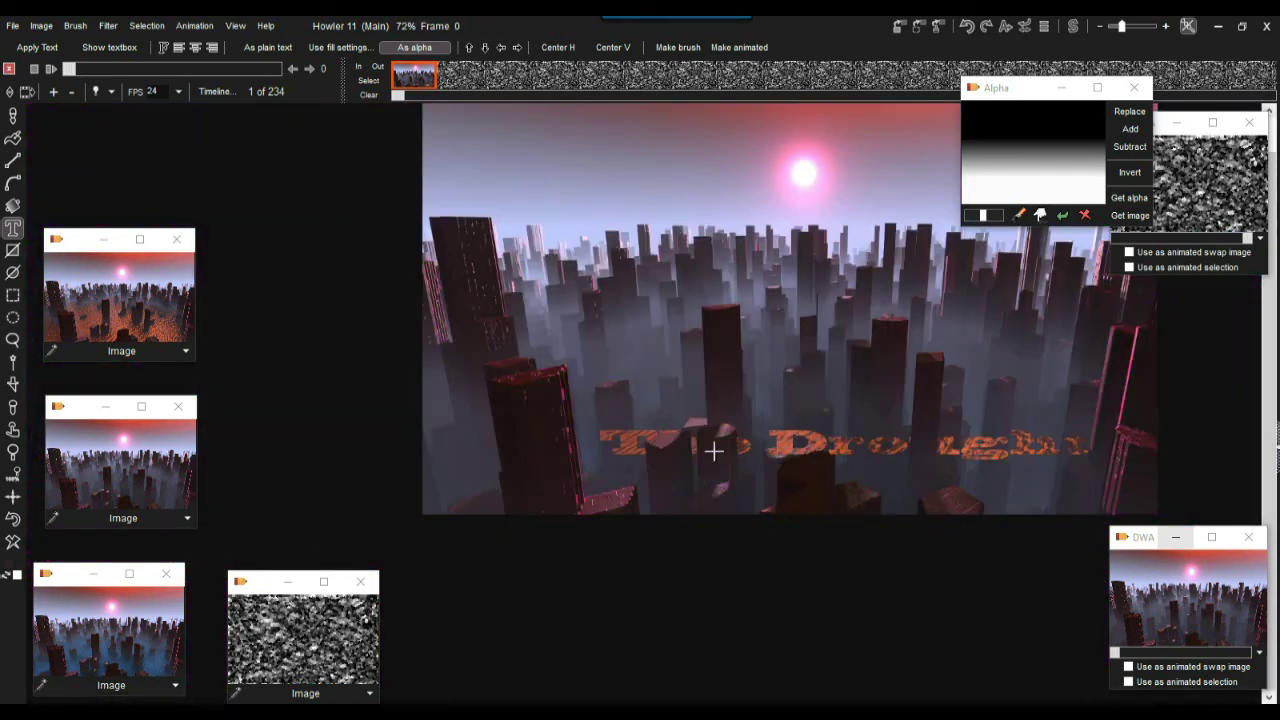
# Examine the orange The Drought lettering up close, checking its overlap with the towers and comparing it with the swap image
pyautogui.scroll(5, 714, 451)
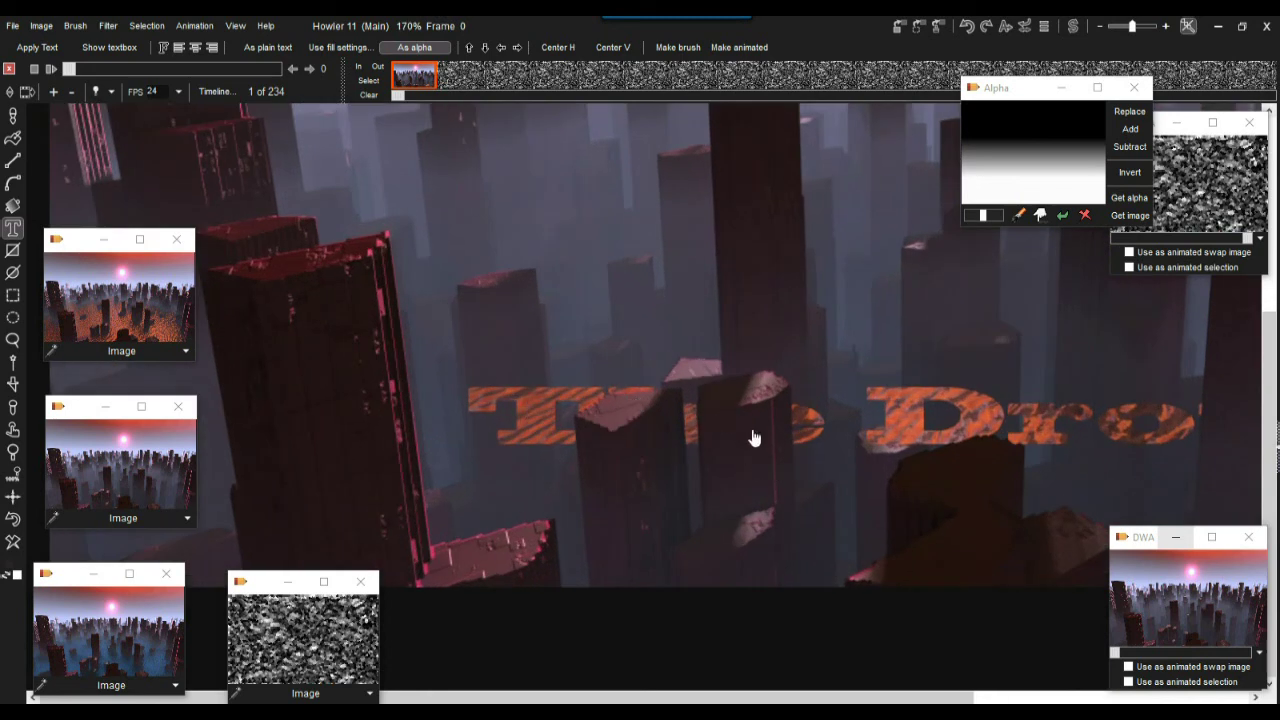
pyautogui.scroll(1, 751, 437)
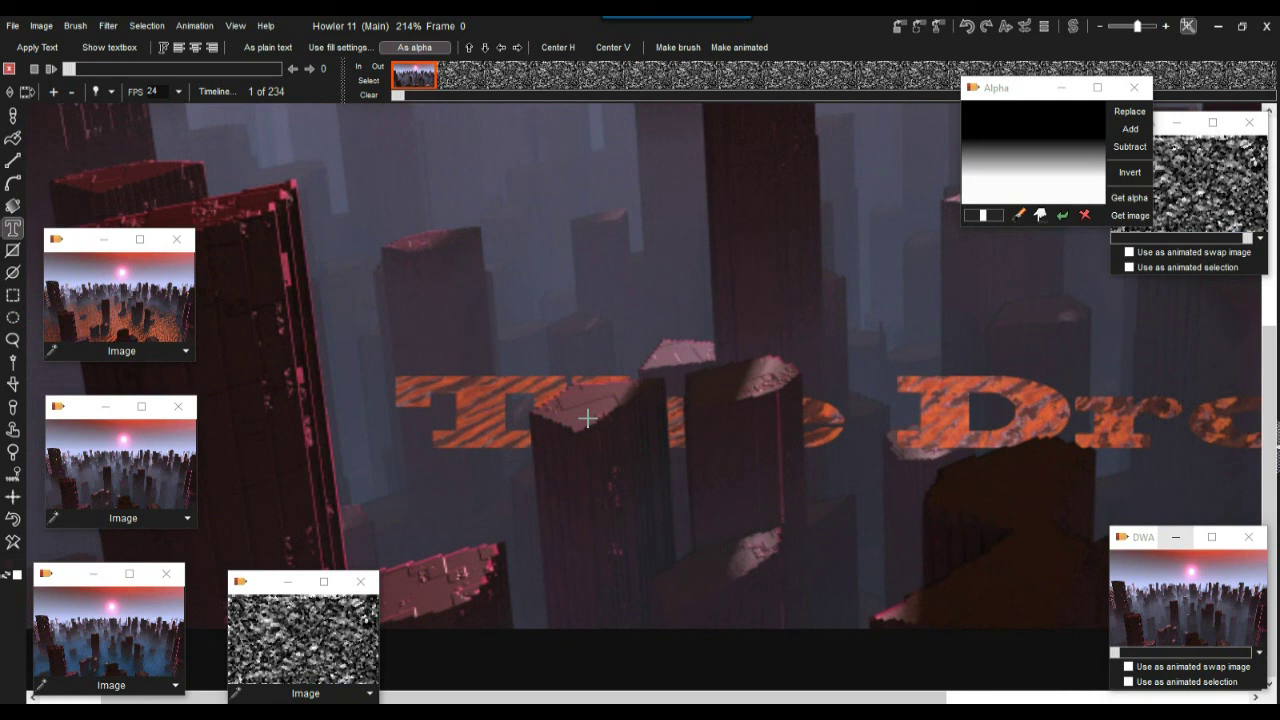
pyautogui.click(1073, 27)
pyautogui.click(1073, 29)
pyautogui.click(1073, 30)
pyautogui.scroll(-5, 730, 404)
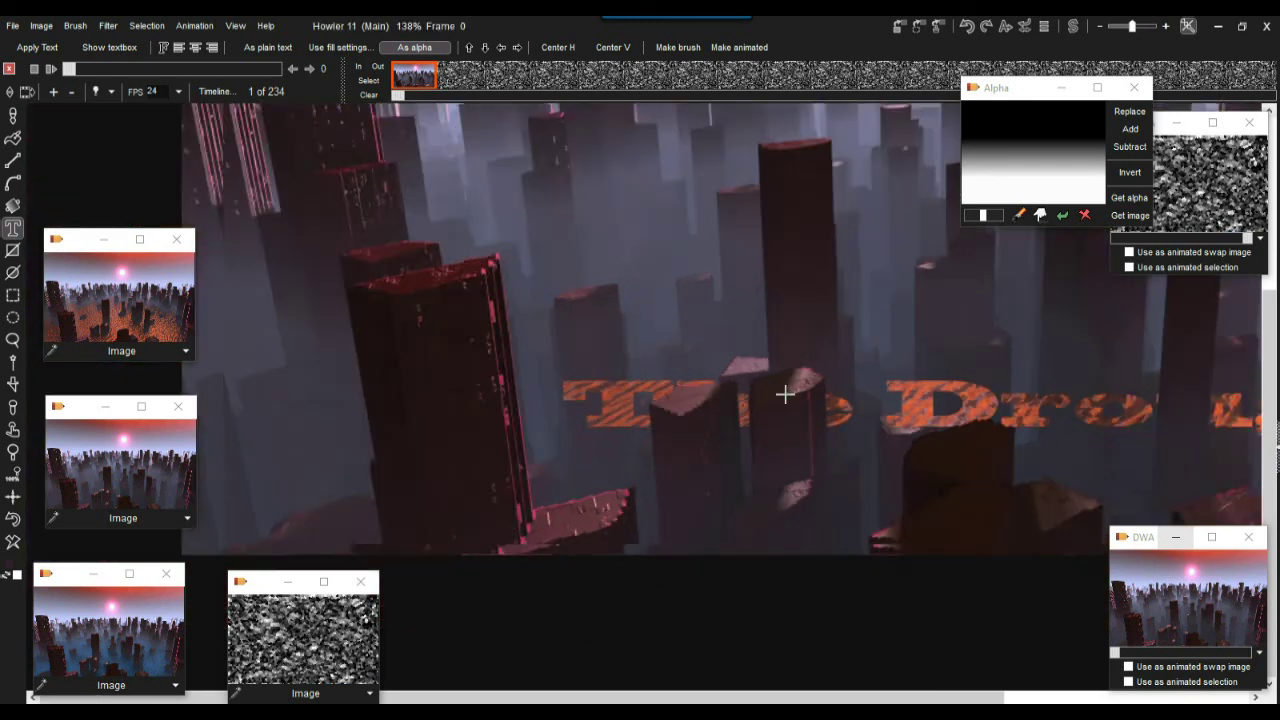
pyautogui.moveTo(934, 375); pyautogui.dragTo(712, 163)
pyautogui.scroll(8, 643, 434)
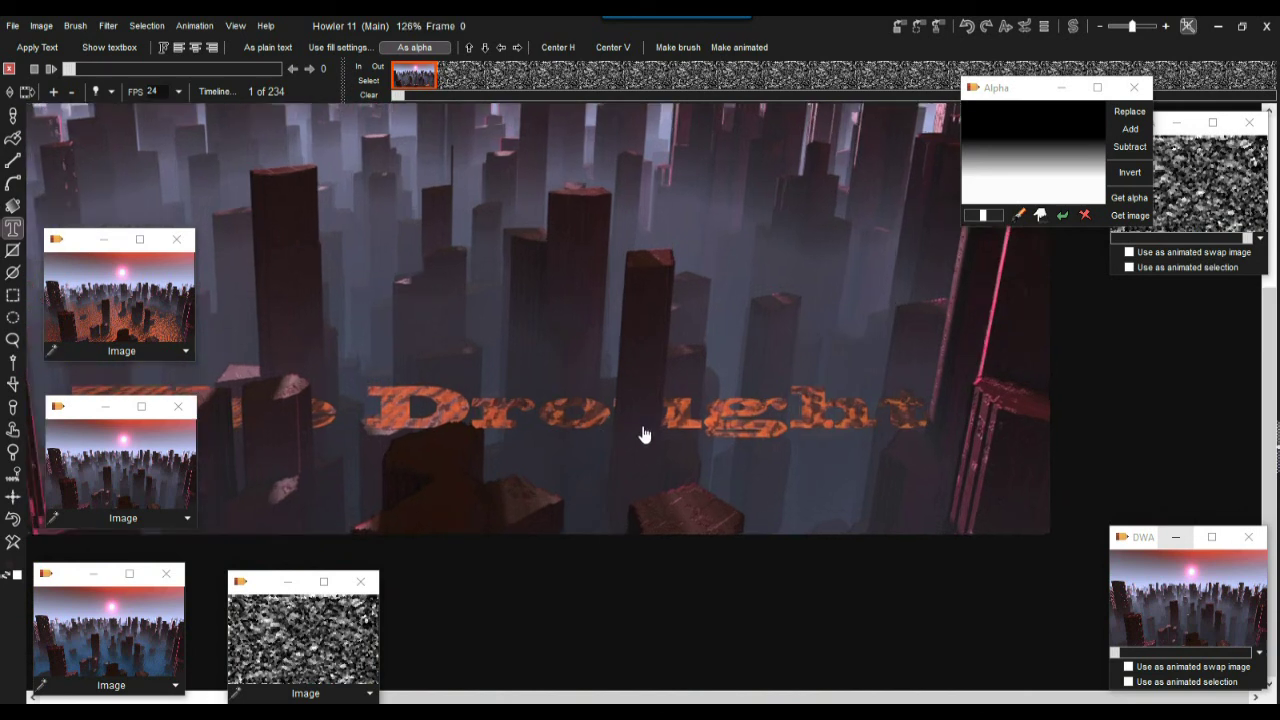
# Review the finished foggy city composition as a whole and in detail, from the title among the foreground towers to the skyline and sun
pyautogui.scroll(-6, 718, 439)
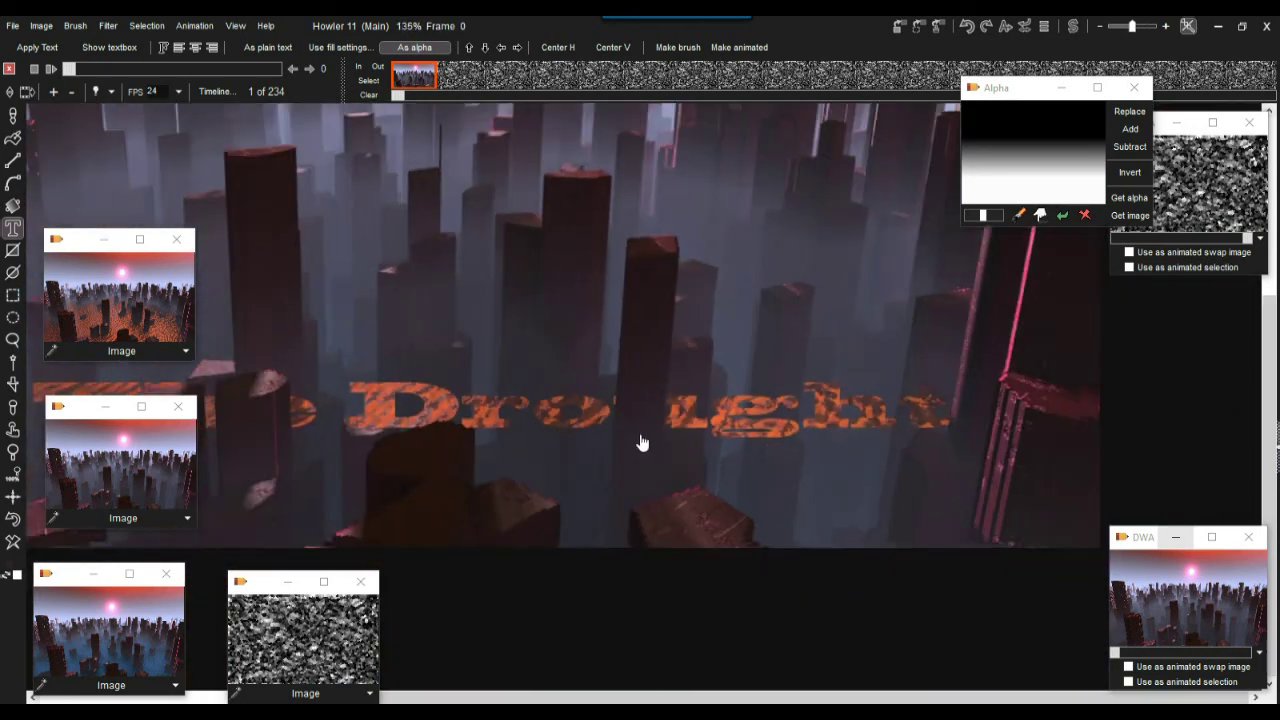
pyautogui.scroll(5, 480, 397)
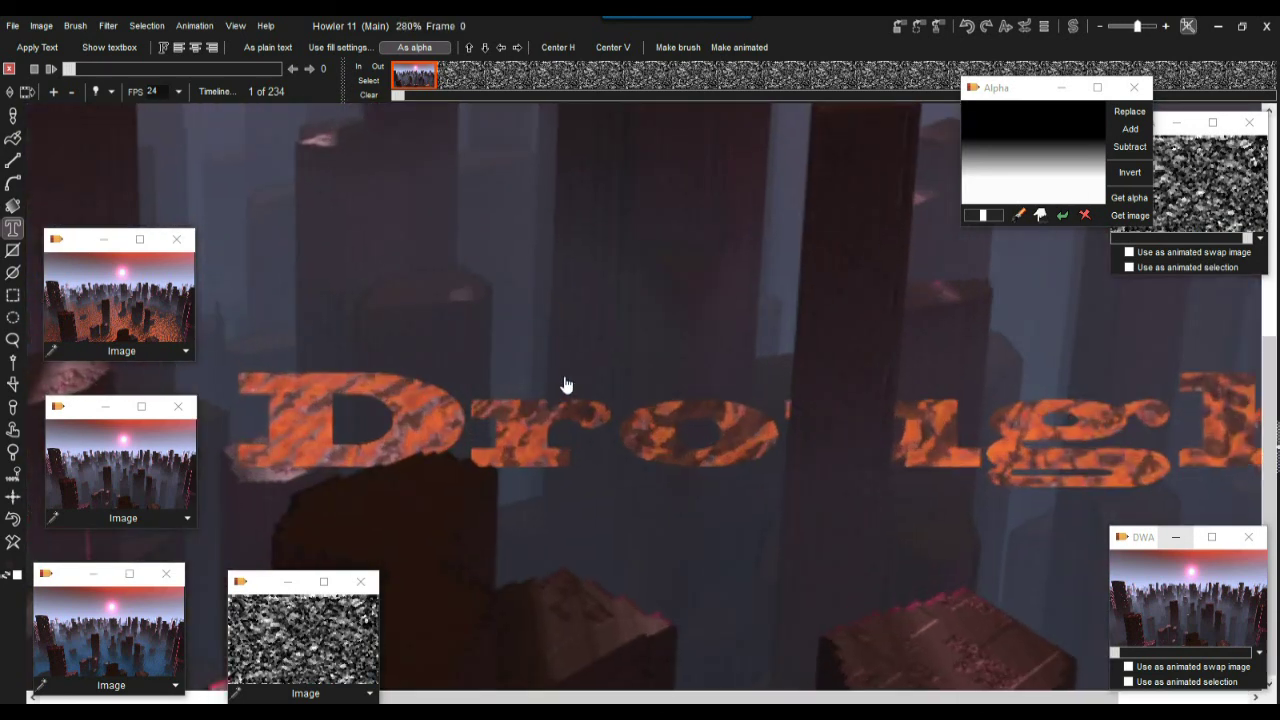
pyautogui.scroll(-5, 566, 383)
pyautogui.scroll(-2, 429, 401)
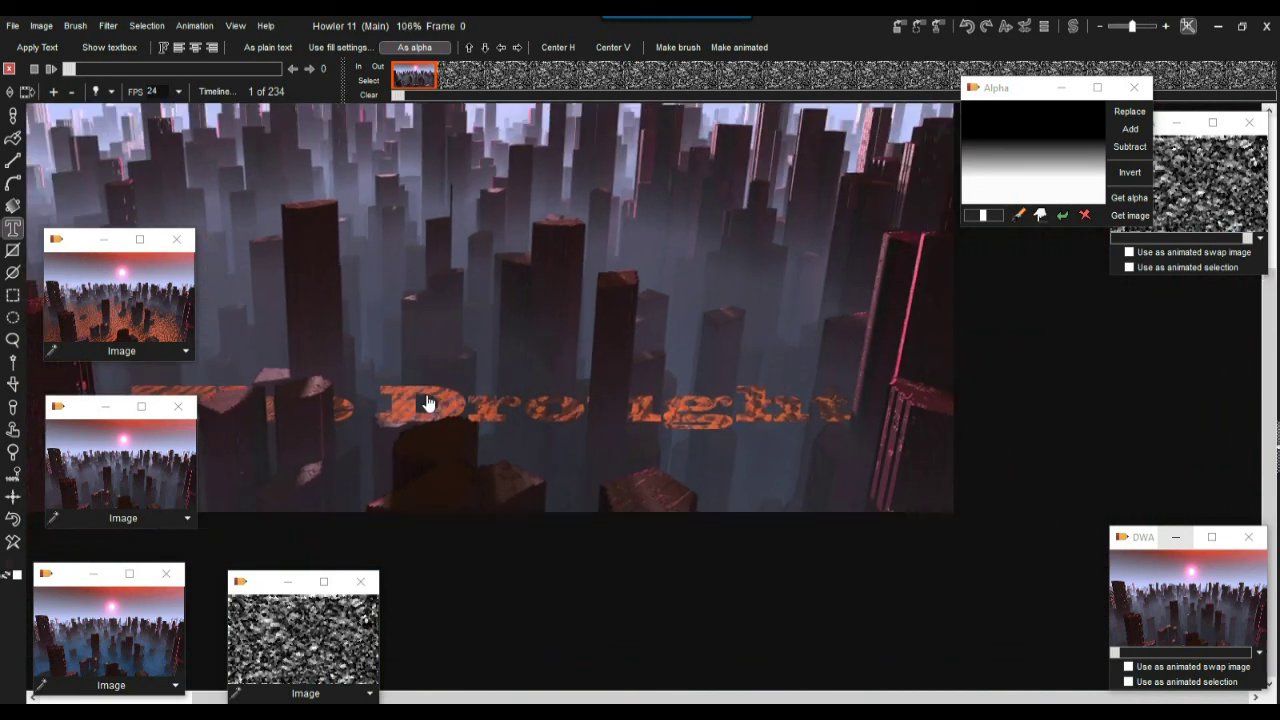
pyautogui.scroll(-2, 500, 403)
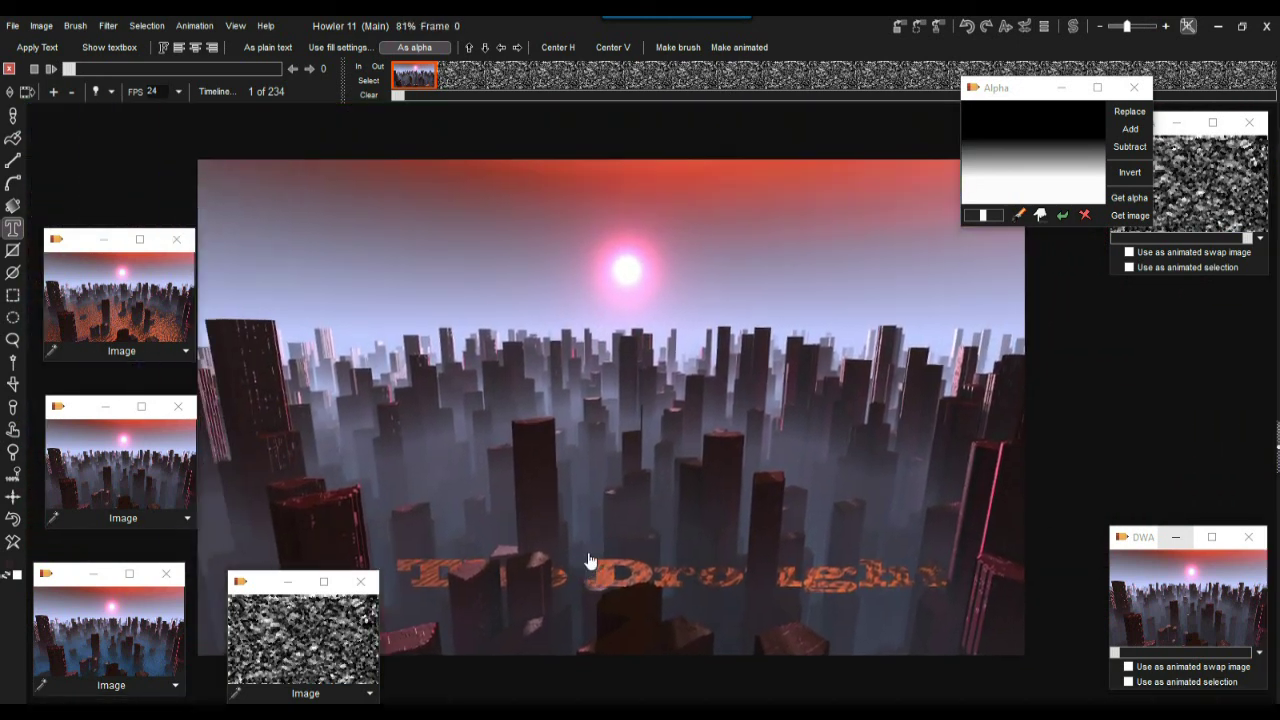
pyautogui.moveTo(590, 561); pyautogui.dragTo(614, 534)
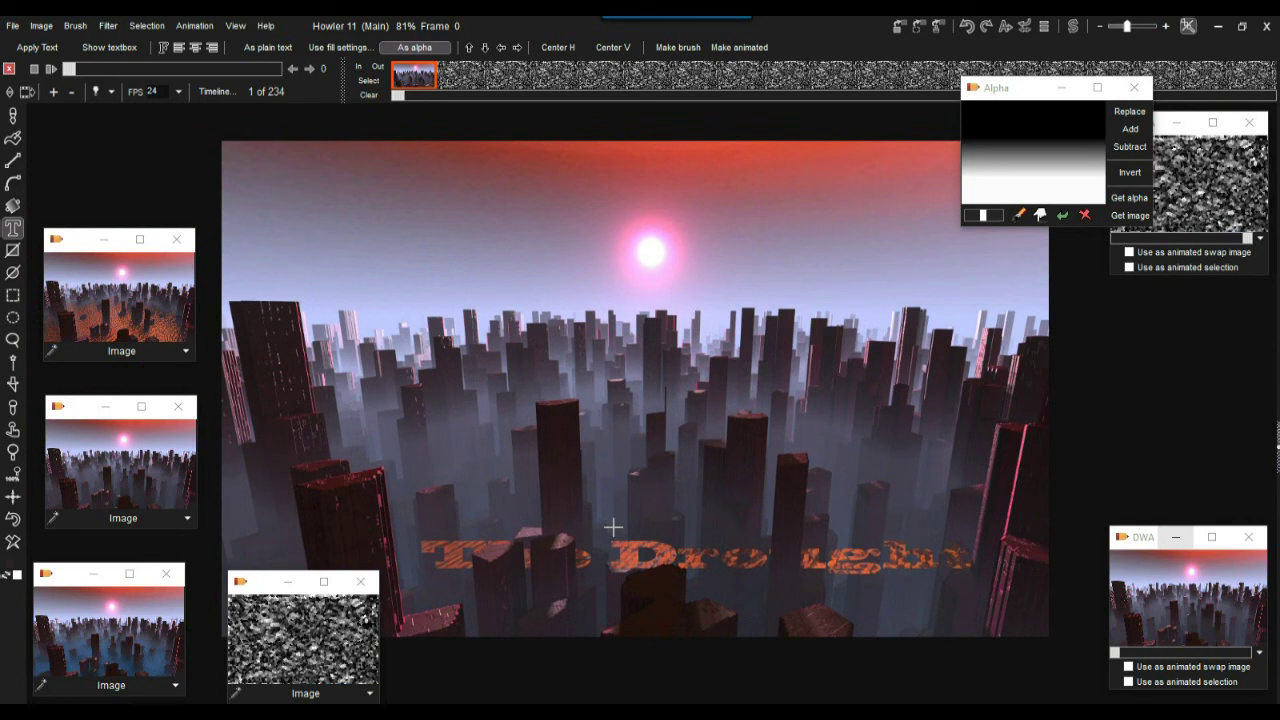
pyautogui.scroll(2, 615, 428)
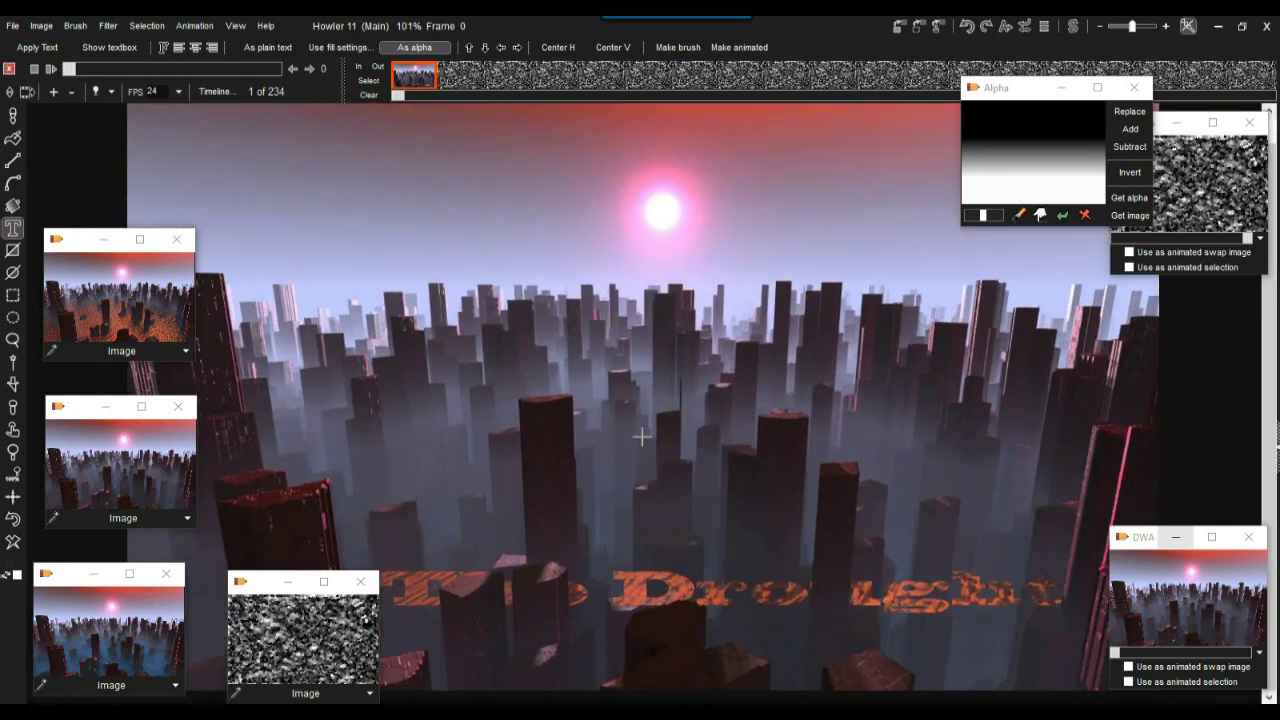
pyautogui.moveTo(659, 478); pyautogui.dragTo(658, 504)
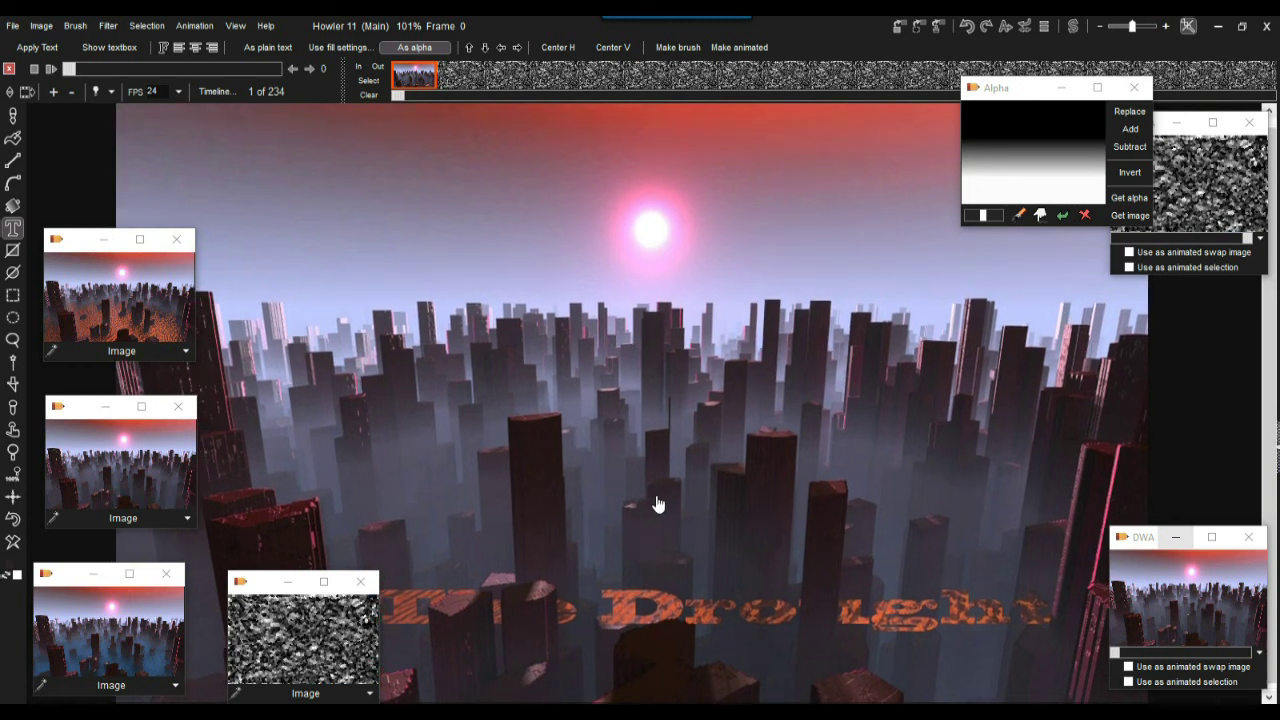
pyautogui.scroll(3, 694, 470)
pyautogui.moveTo(657, 446); pyautogui.dragTo(855, 449)
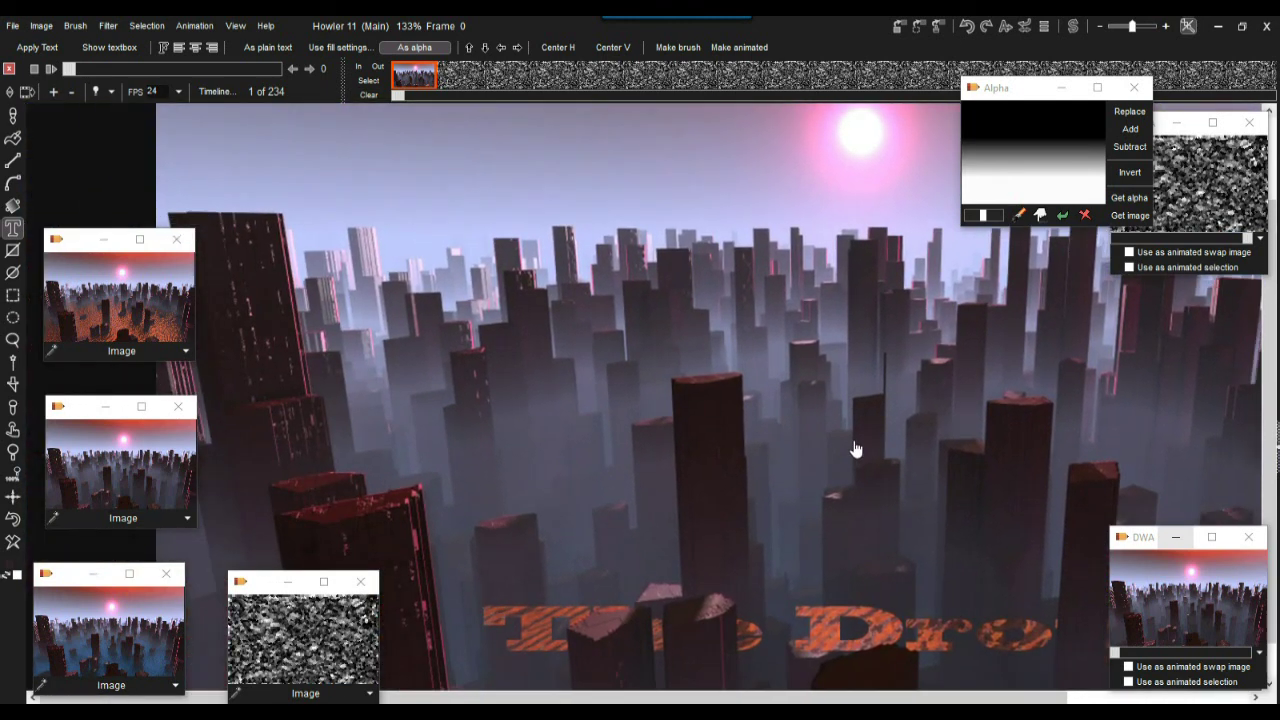
pyautogui.scroll(4, 512, 303)
pyautogui.moveTo(730, 270); pyautogui.dragTo(576, 407)
pyautogui.scroll(-1, 560, 360)
pyautogui.scroll(-4, 691, 394)
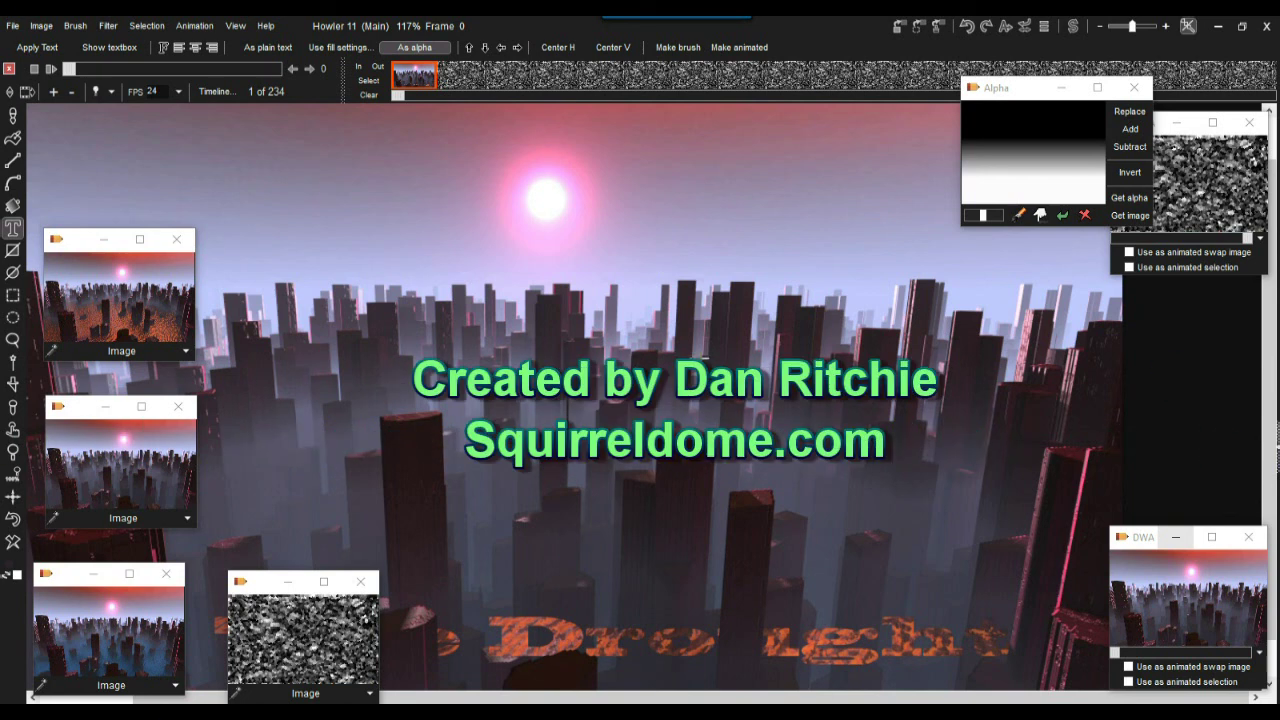
pyautogui.scroll(-2, 720, 358)
pyautogui.moveTo(597, 346); pyautogui.dragTo(700, 350)
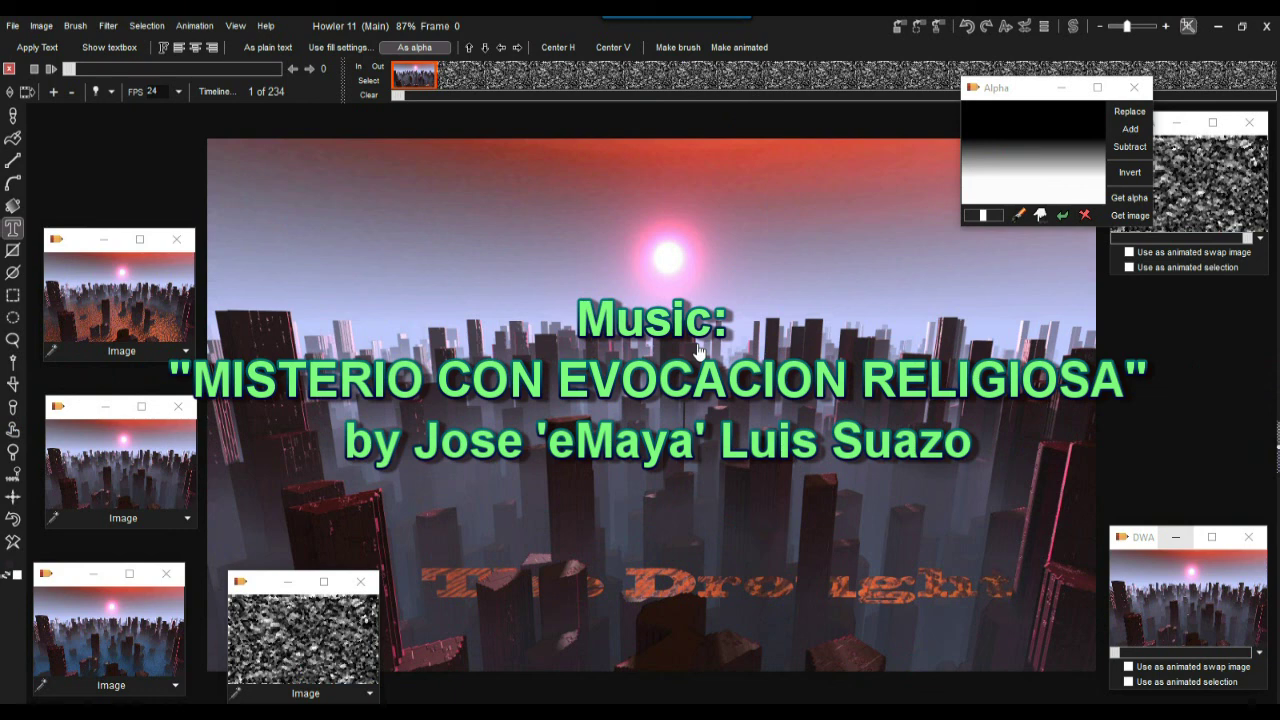